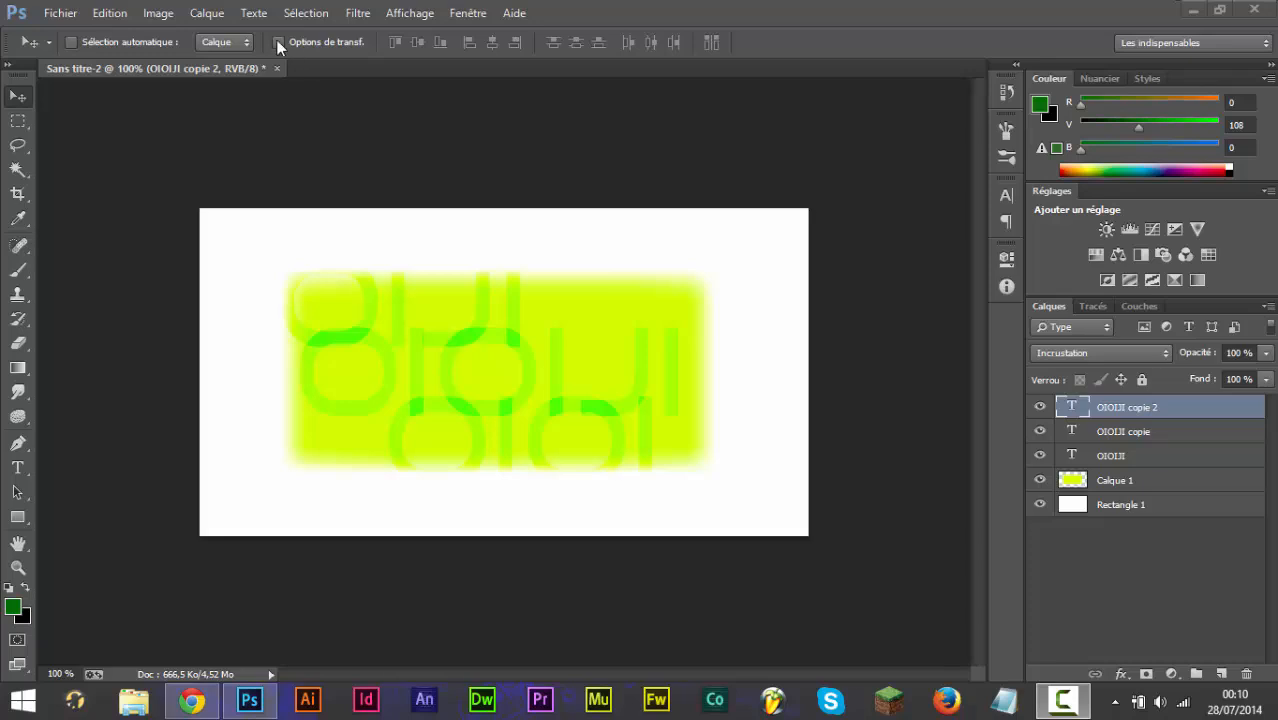
Create a new transparent document 1000 pixels wide and 300 pixels high.
left_click(60, 13)
left_click(82, 34)
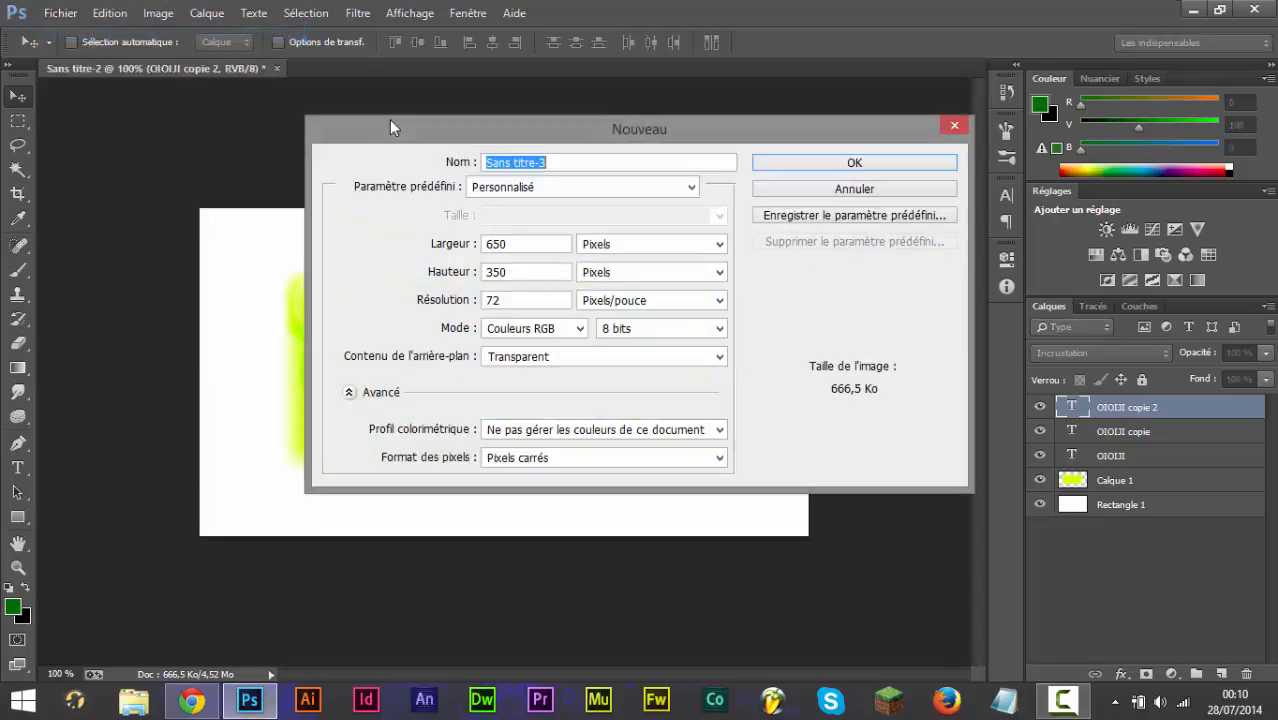
double_click(505, 245)
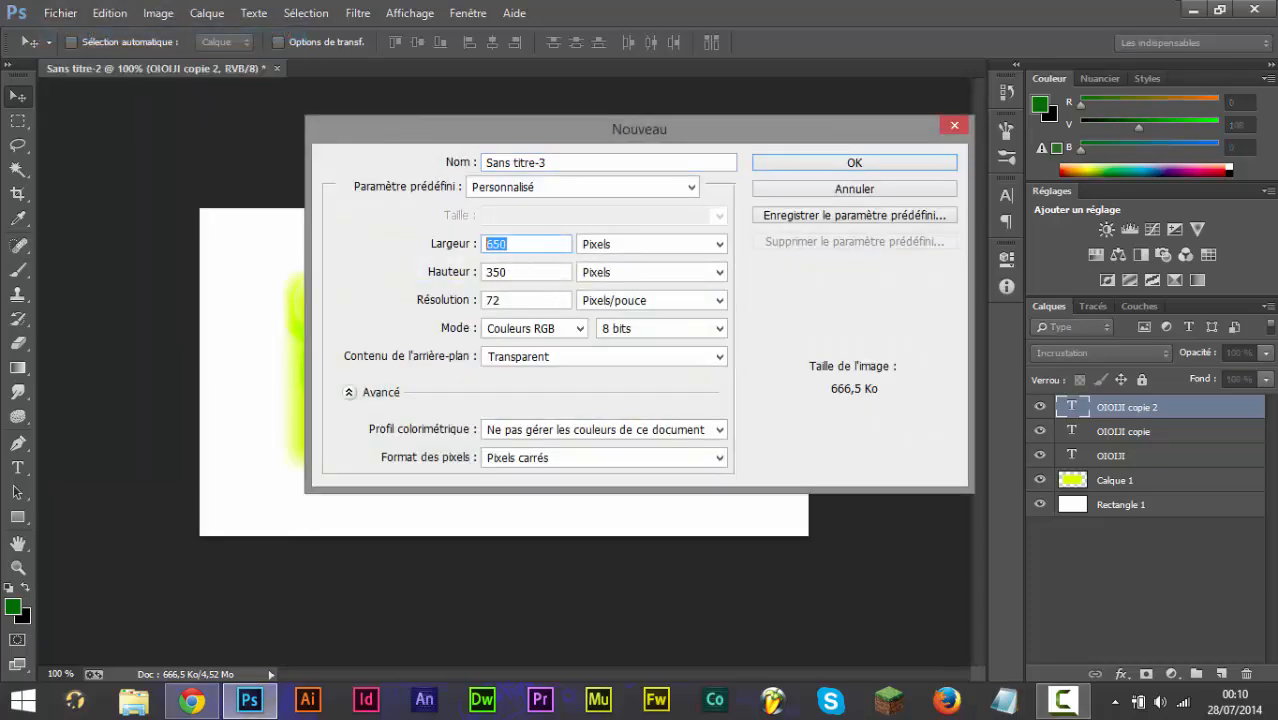
type("1000")
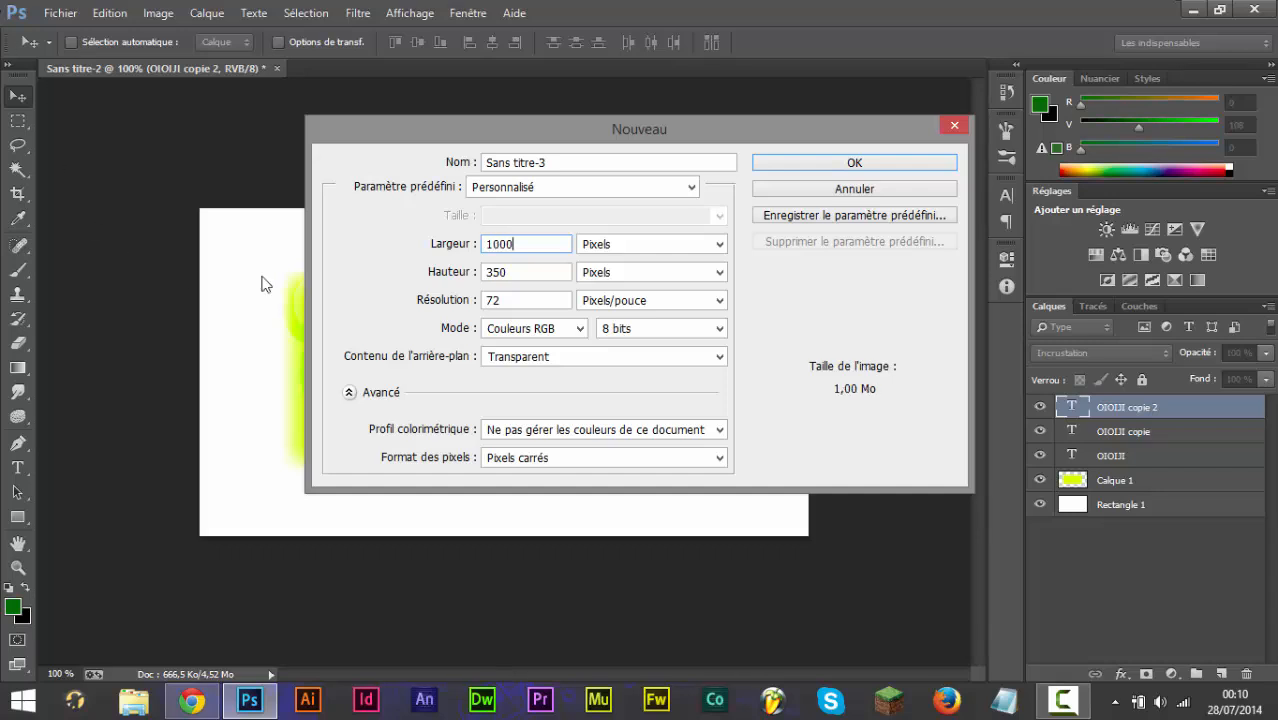
double_click(518, 272)
type("300")
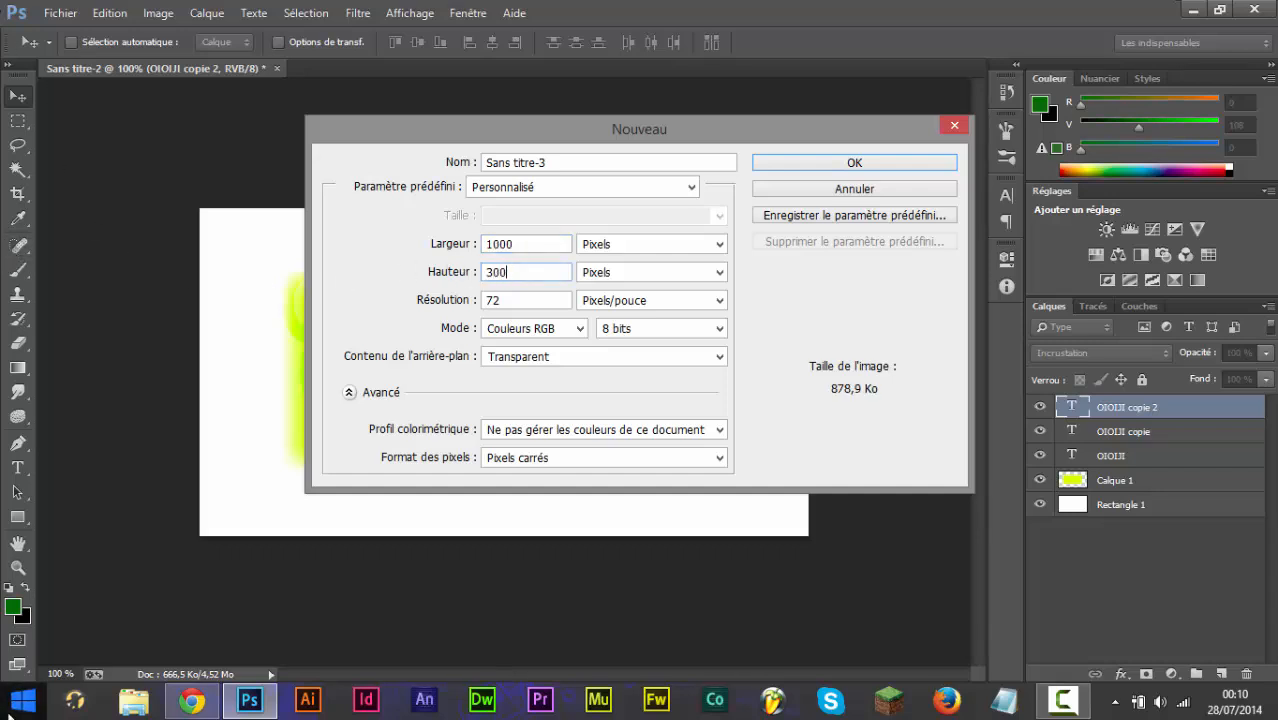
key("Return")
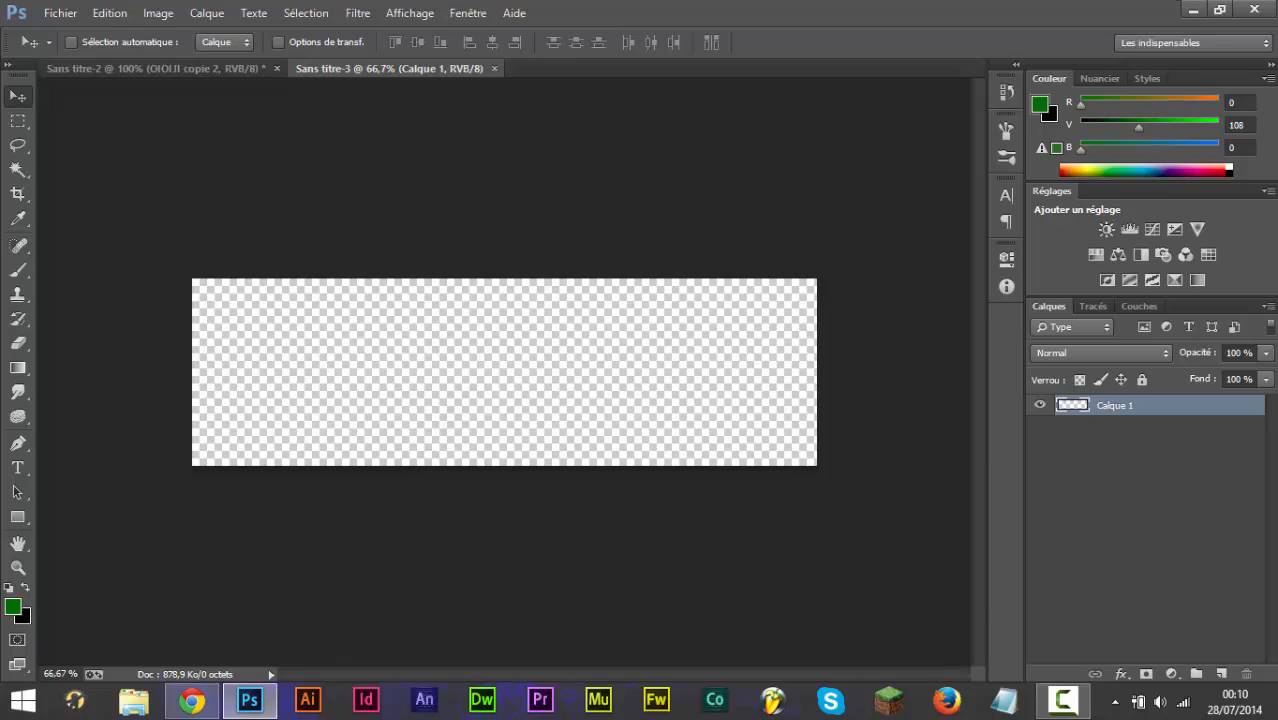
Select the Gradient tool and set the foreground colour to pure red ff0000, with the web-only colours restriction turned off.
key("g")
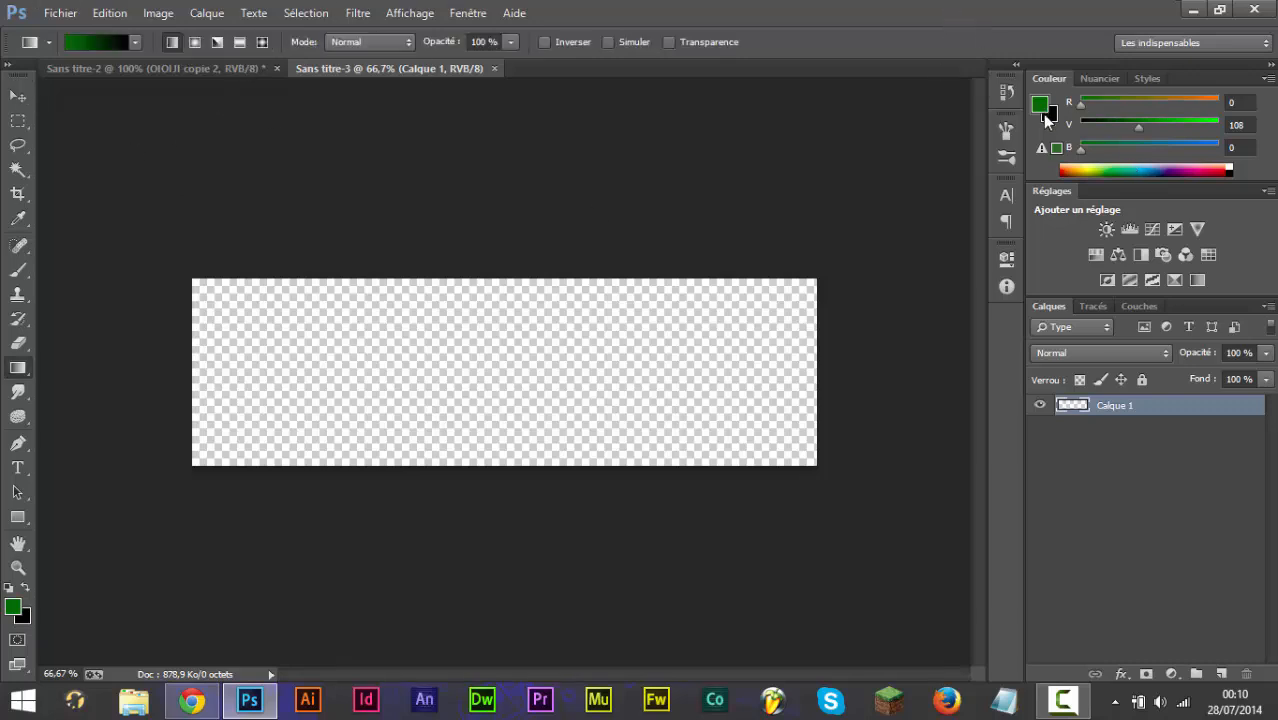
left_click(1040, 105)
left_click_drag(338, 267, 339, 179)
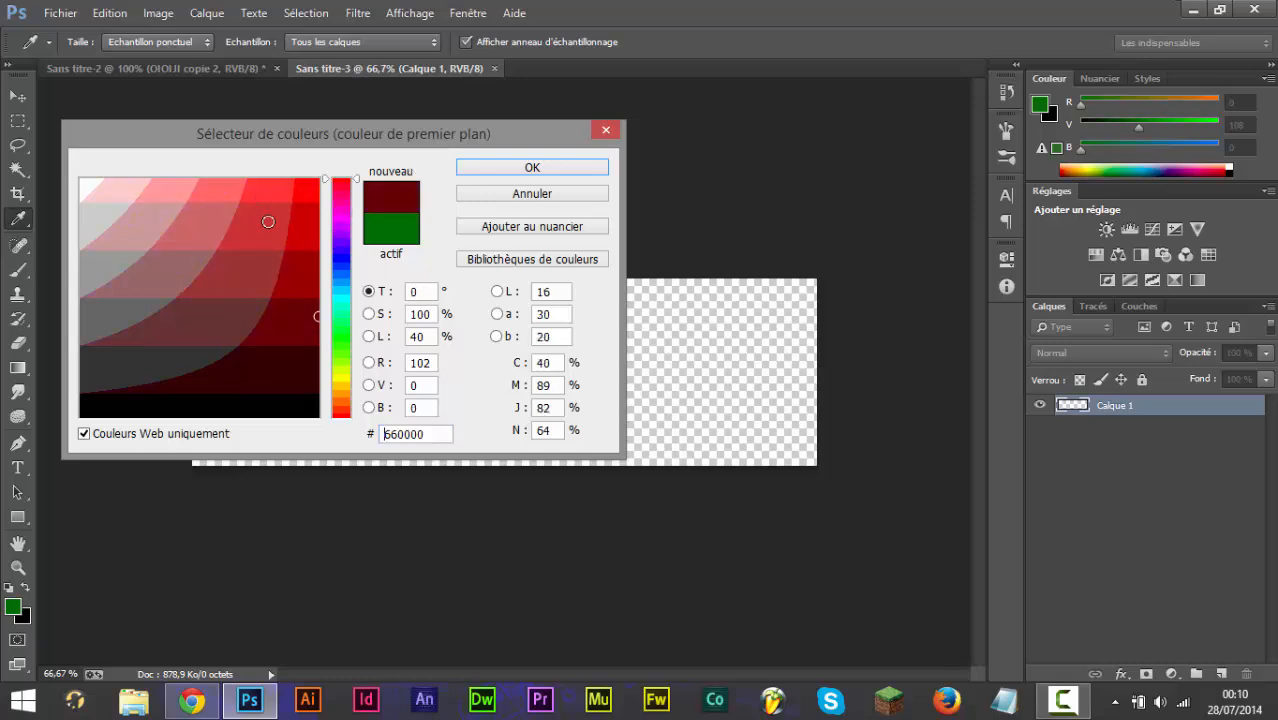
left_click_drag(268, 223, 517, 45)
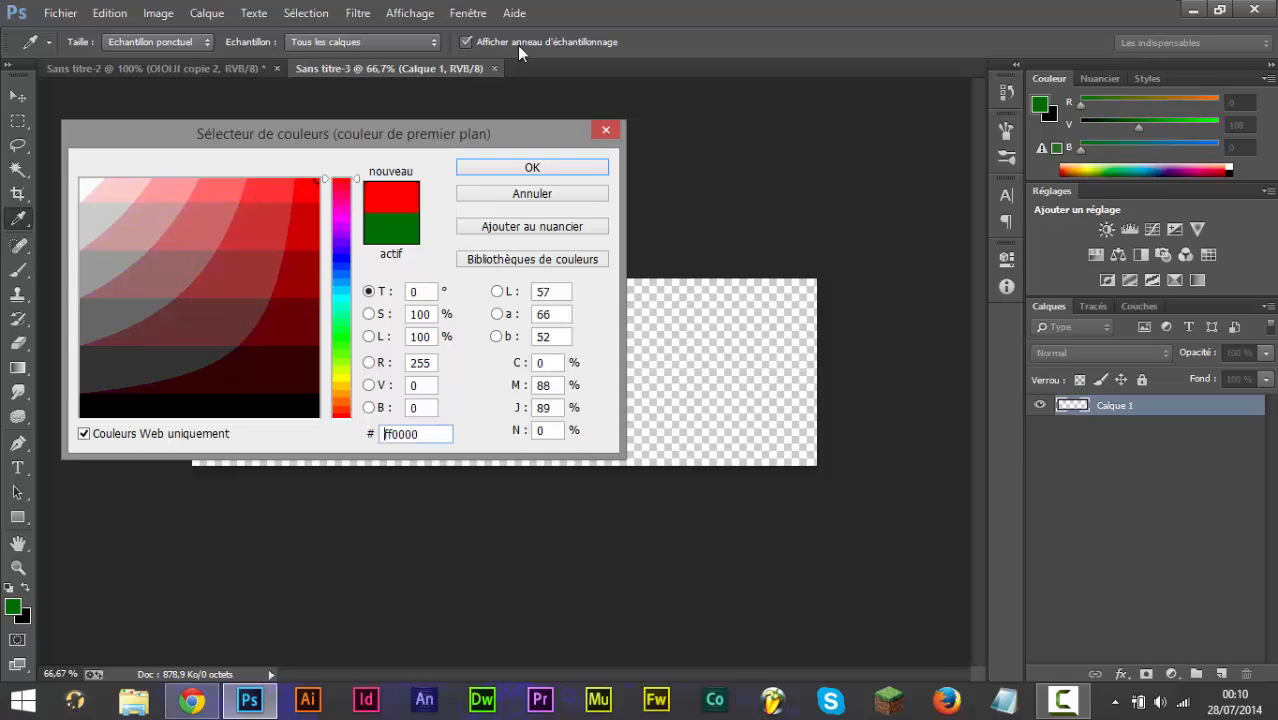
left_click(83, 434)
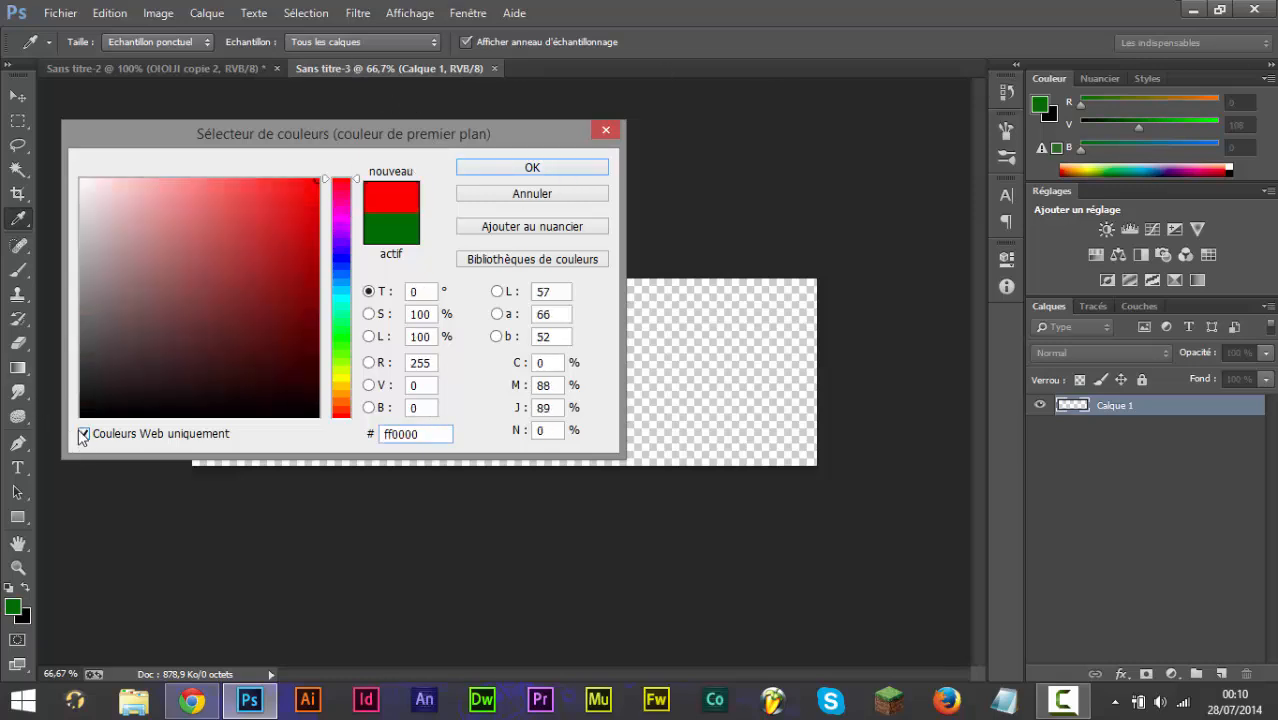
left_click(532, 169)
Fill the canvas with a vertical linear gradient from black at the top to dark red at the bottom.
left_click_drag(527, 413, 528, 420)
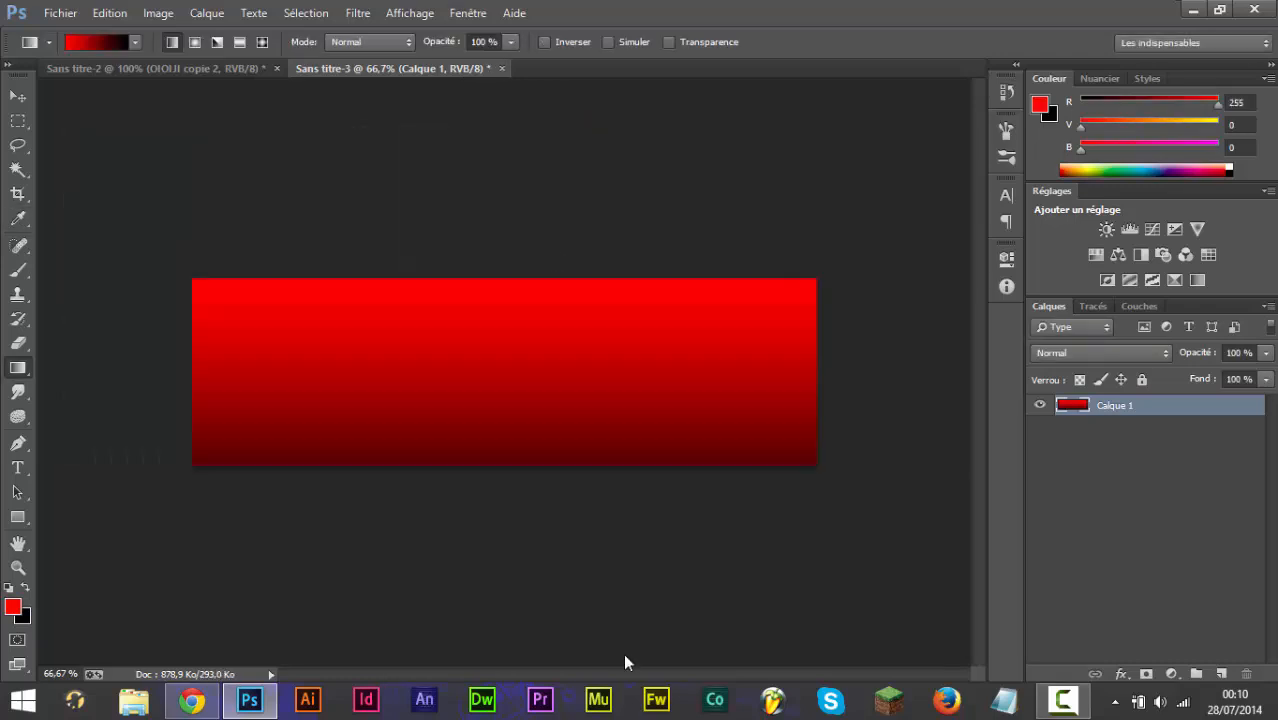
left_click_drag(517, 490, 416, 235)
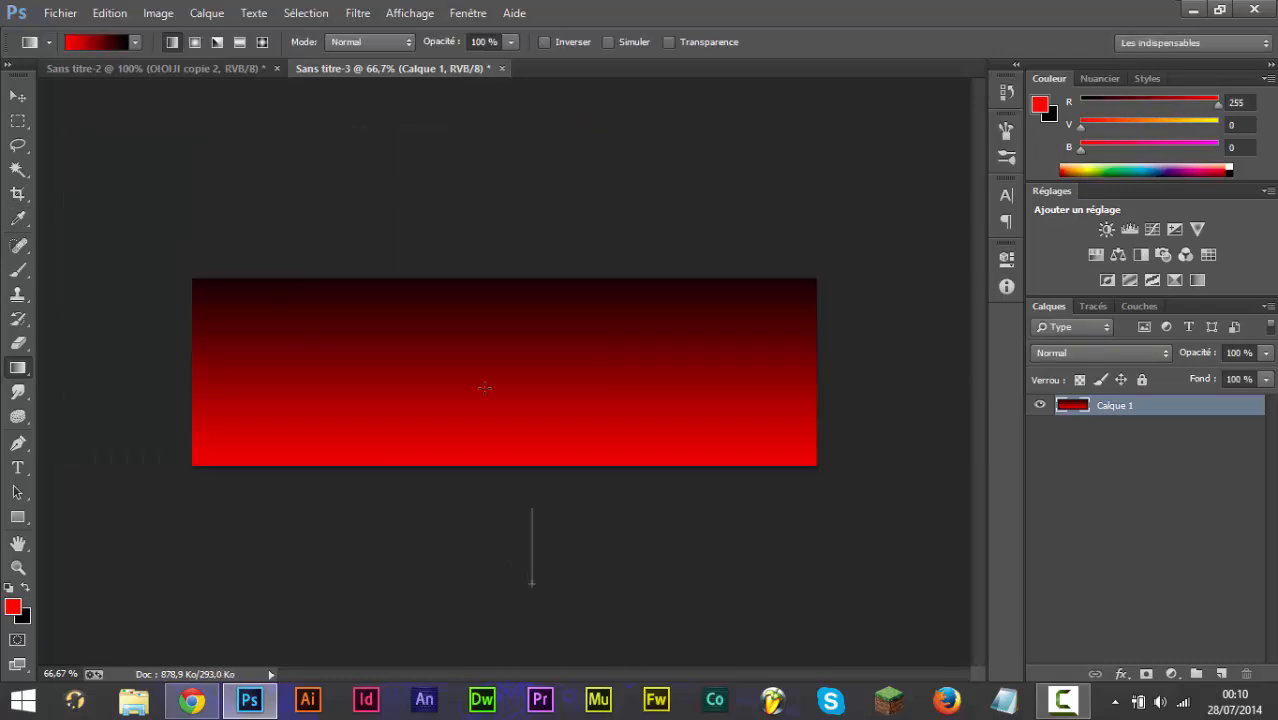
left_click_drag(484, 387, 261, 197)
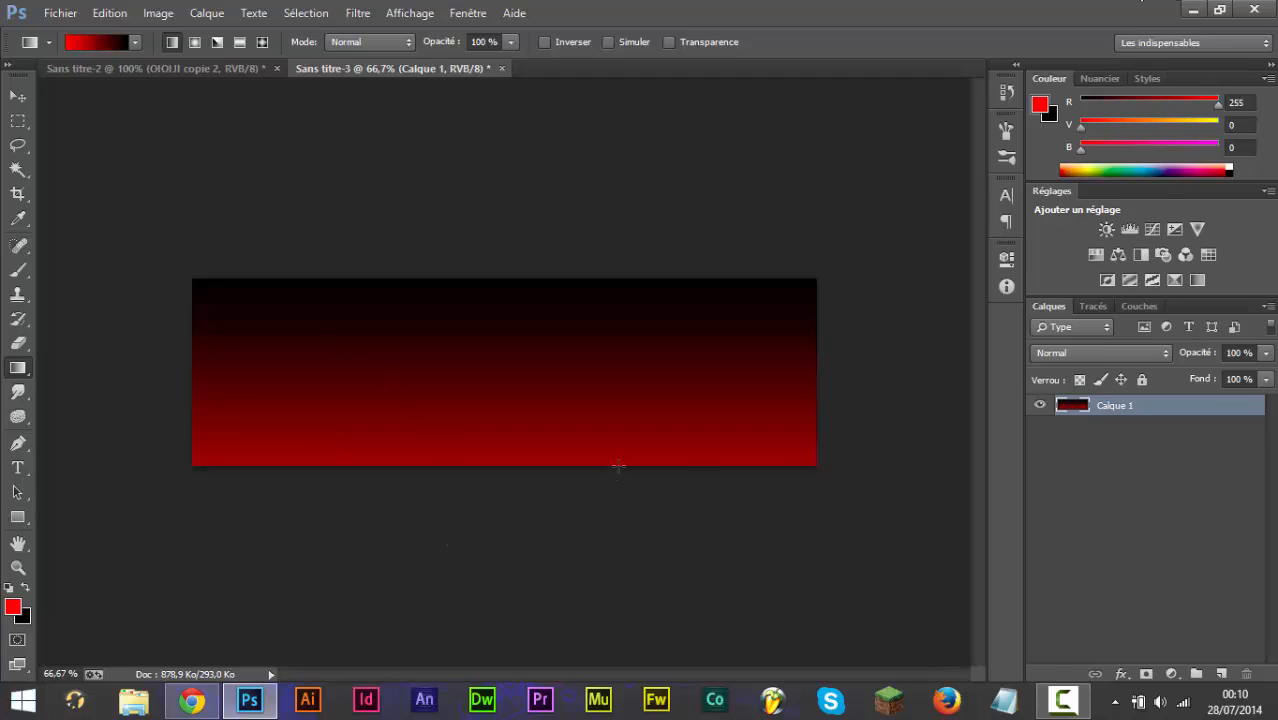
key("v")
Browse to folder 2 inside Tuto PS bann in the Open dialog and bring the ron_blood_032 image into it from Chrome.
mouse_move(1063, 703)
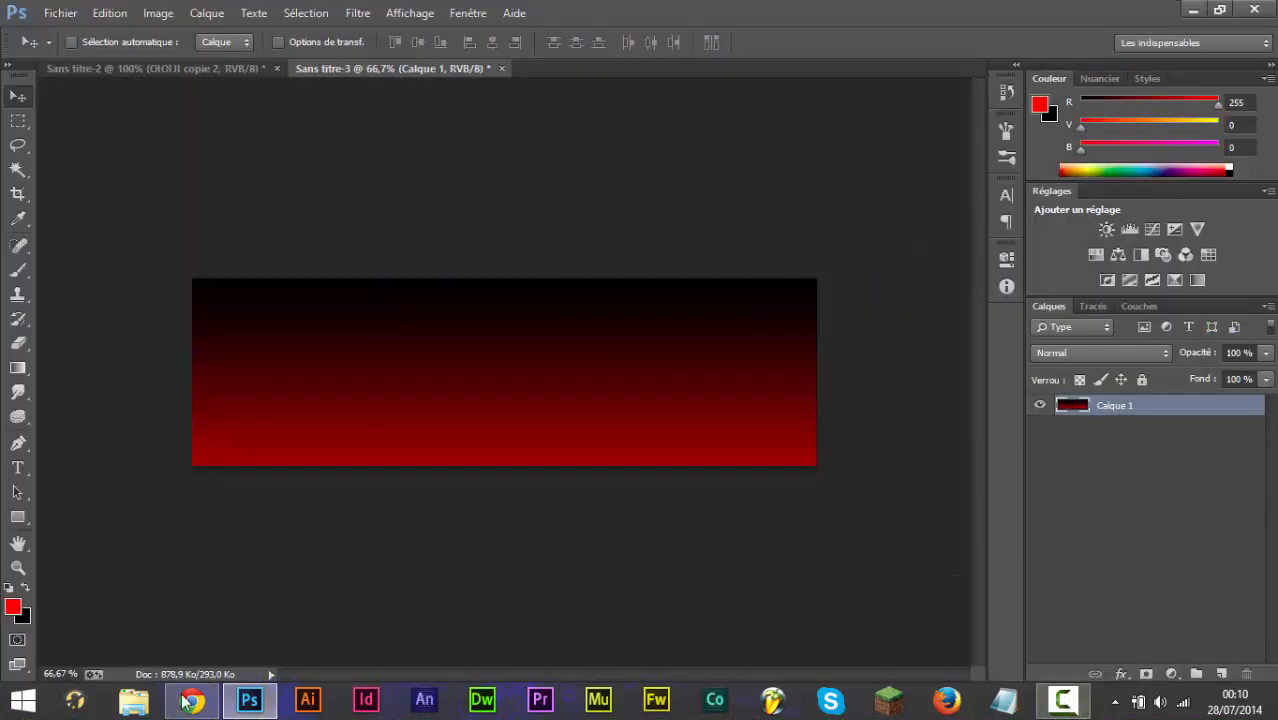
key("ctrl+o")
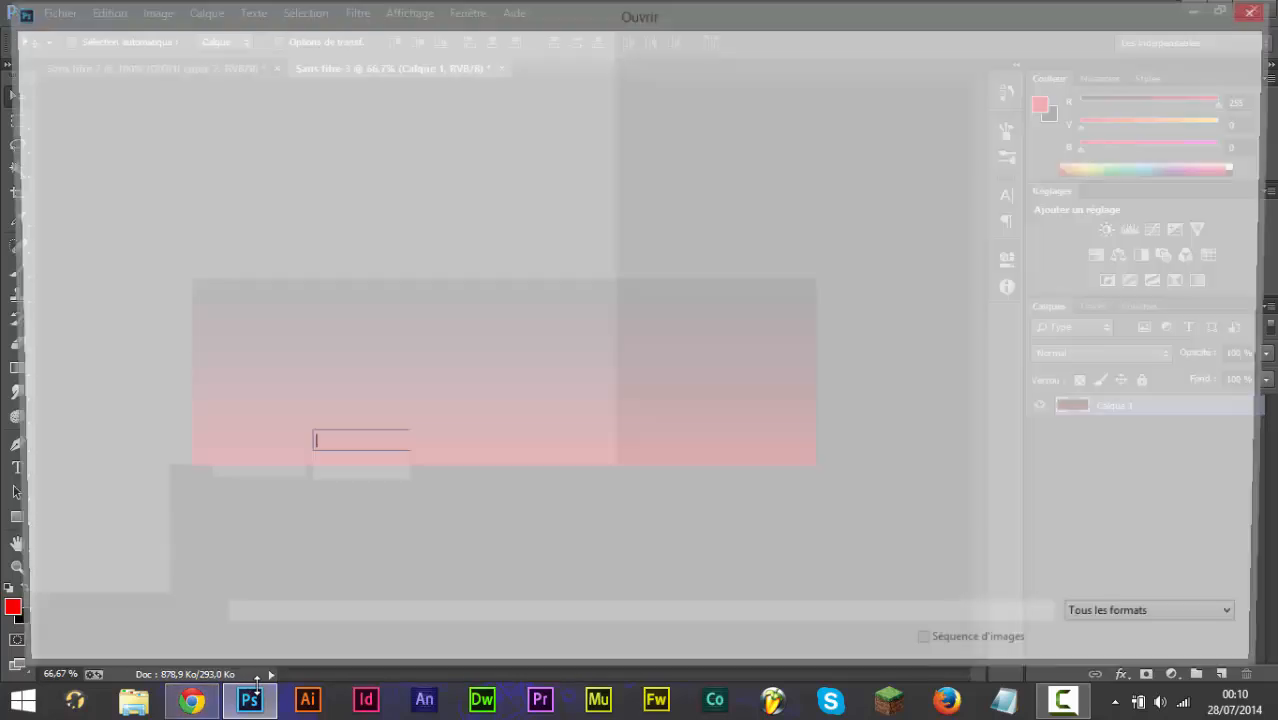
double_click(697, 147)
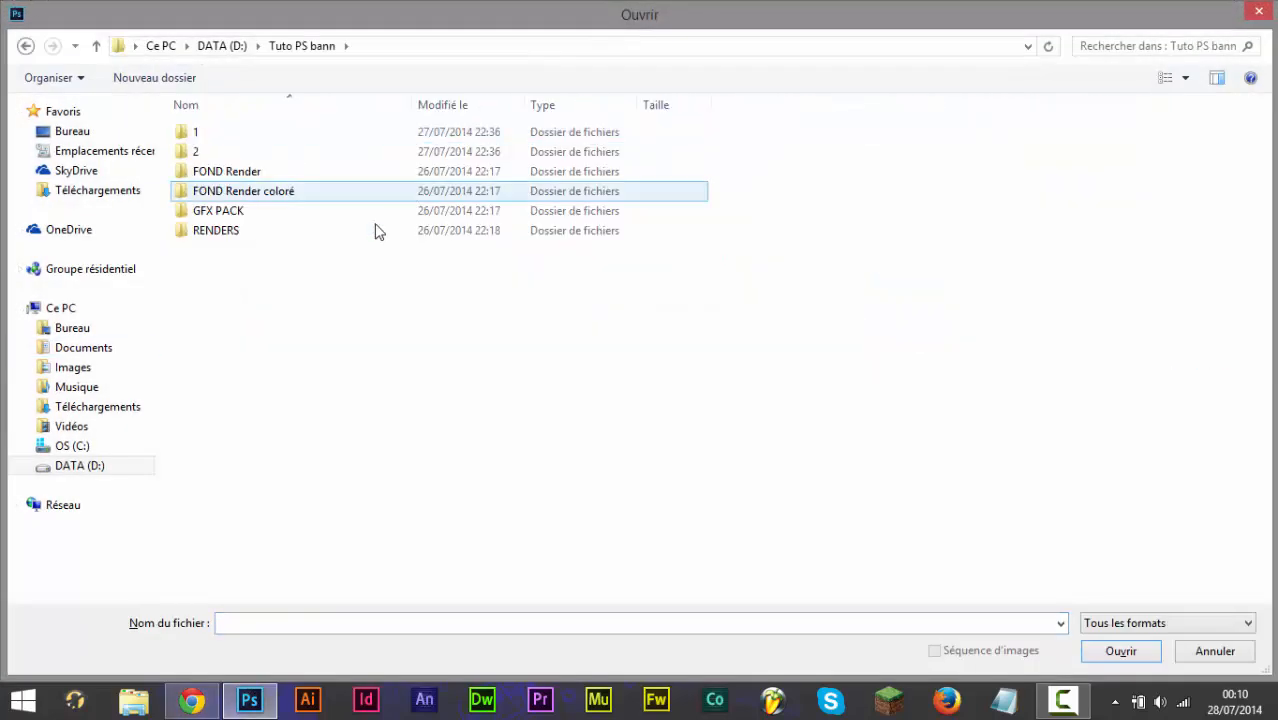
double_click(305, 148)
left_click(180, 702)
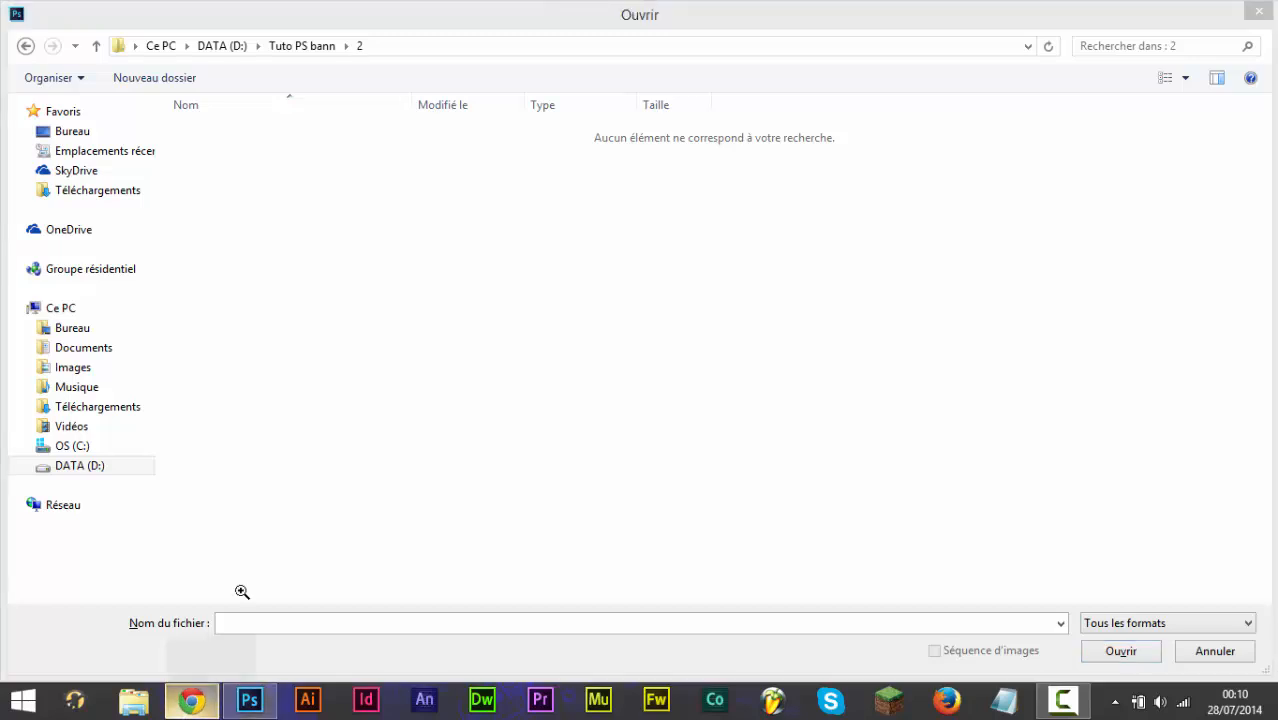
left_click_drag(405, 300, 246, 291)
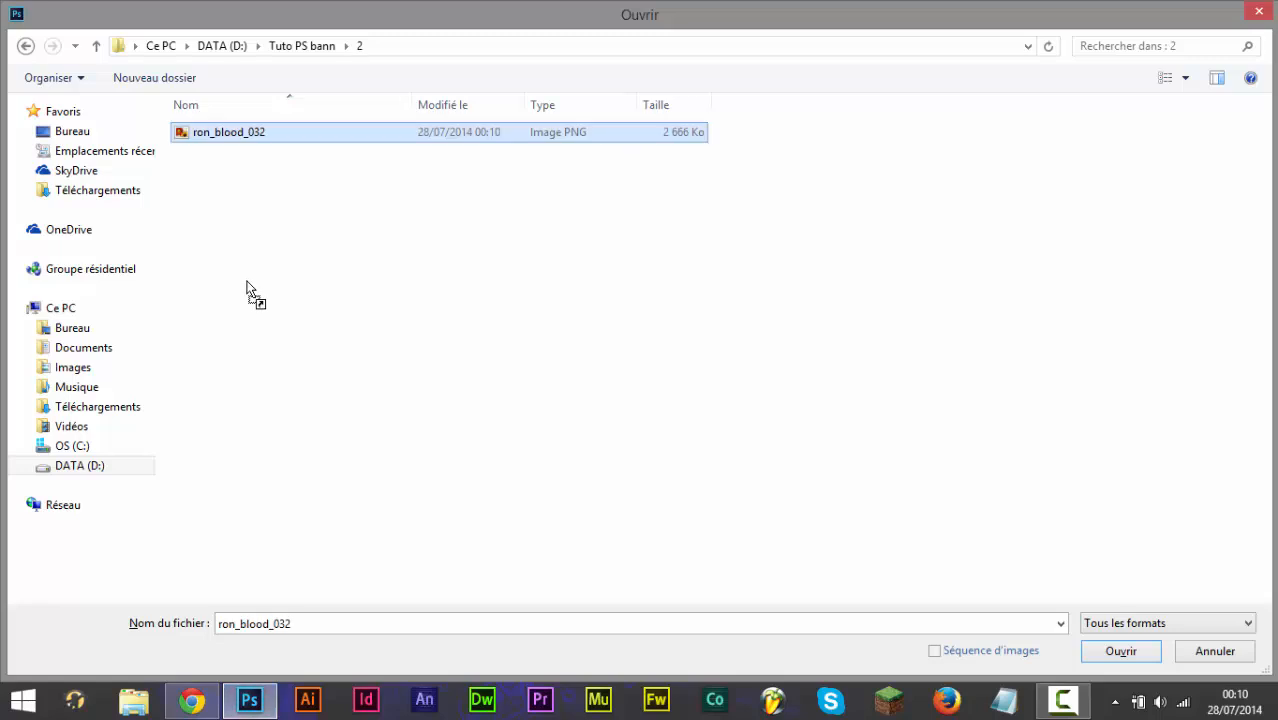
Close the blood image's Chrome page and bring the renderlucyelfenlied01 image into the same folder.
left_click(192, 700)
key("ctrl+w")
left_click_drag(399, 402, 277, 254)
Open renderlucyelfenlied01 and ron_blood_032 together and copy the blood splatter into the Sans titre-3 banner.
left_click(262, 110)
left_click(251, 151)
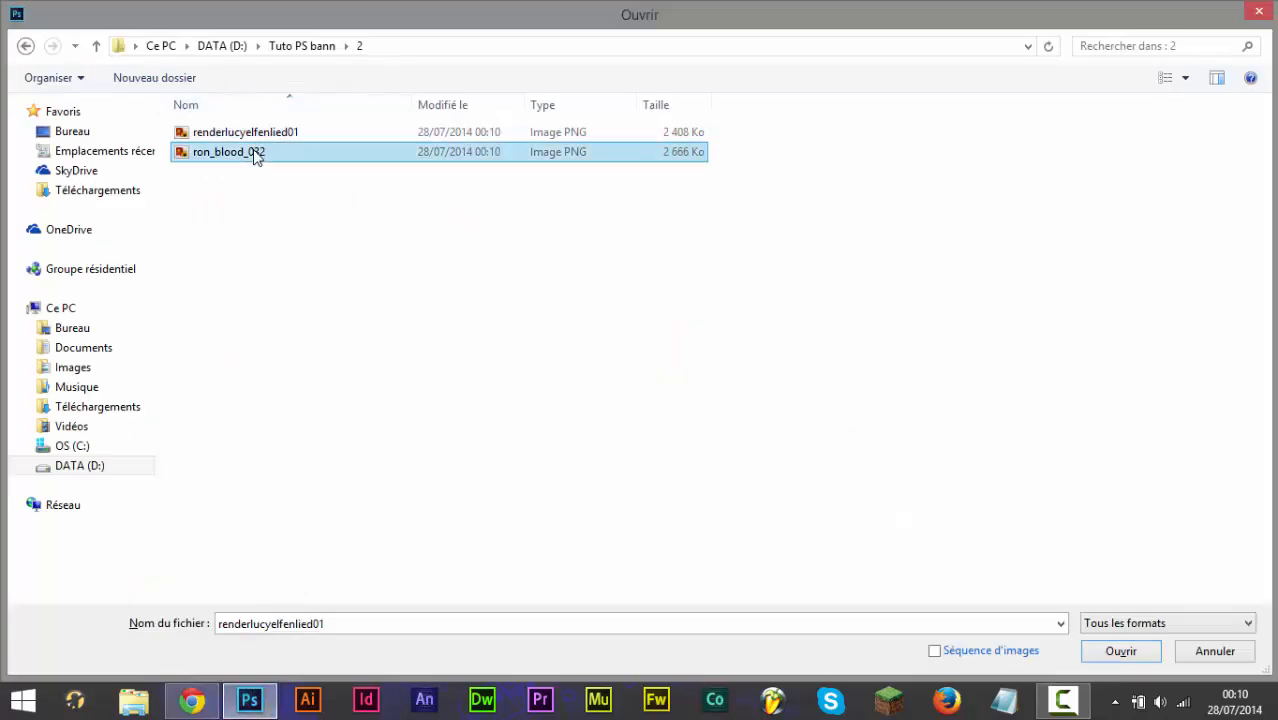
left_click(253, 138, "ctrl")
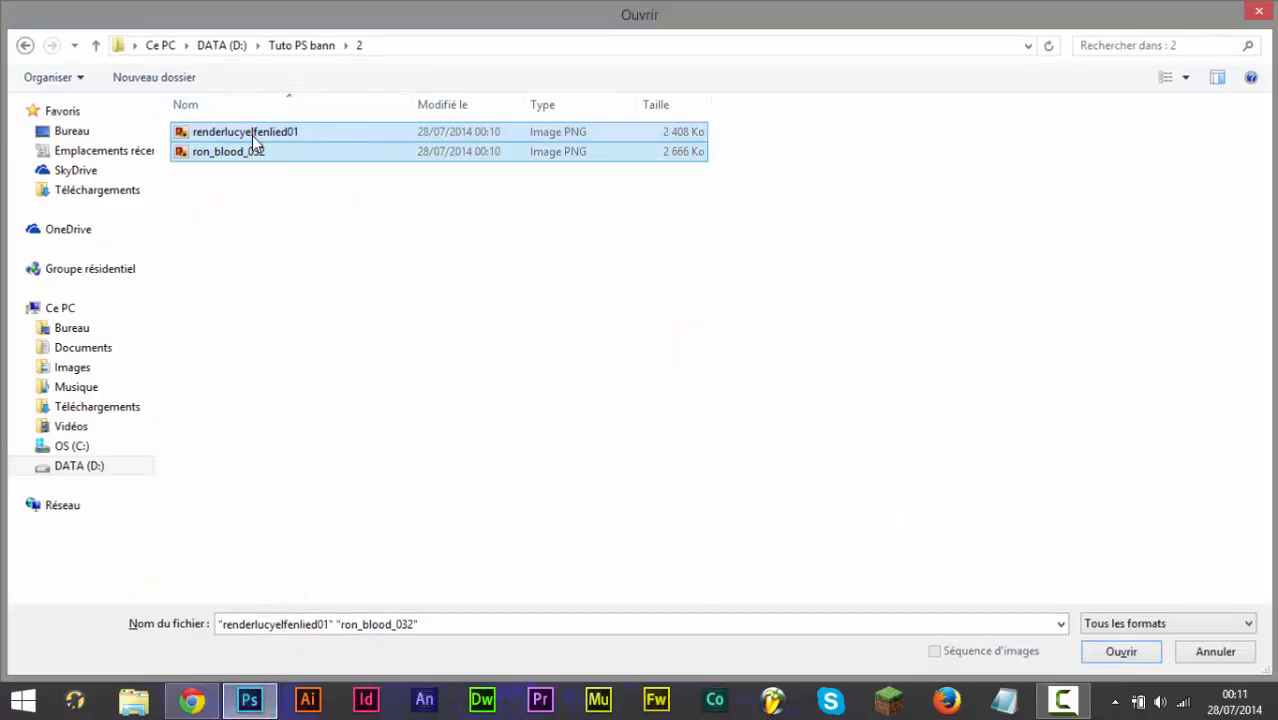
key("Return")
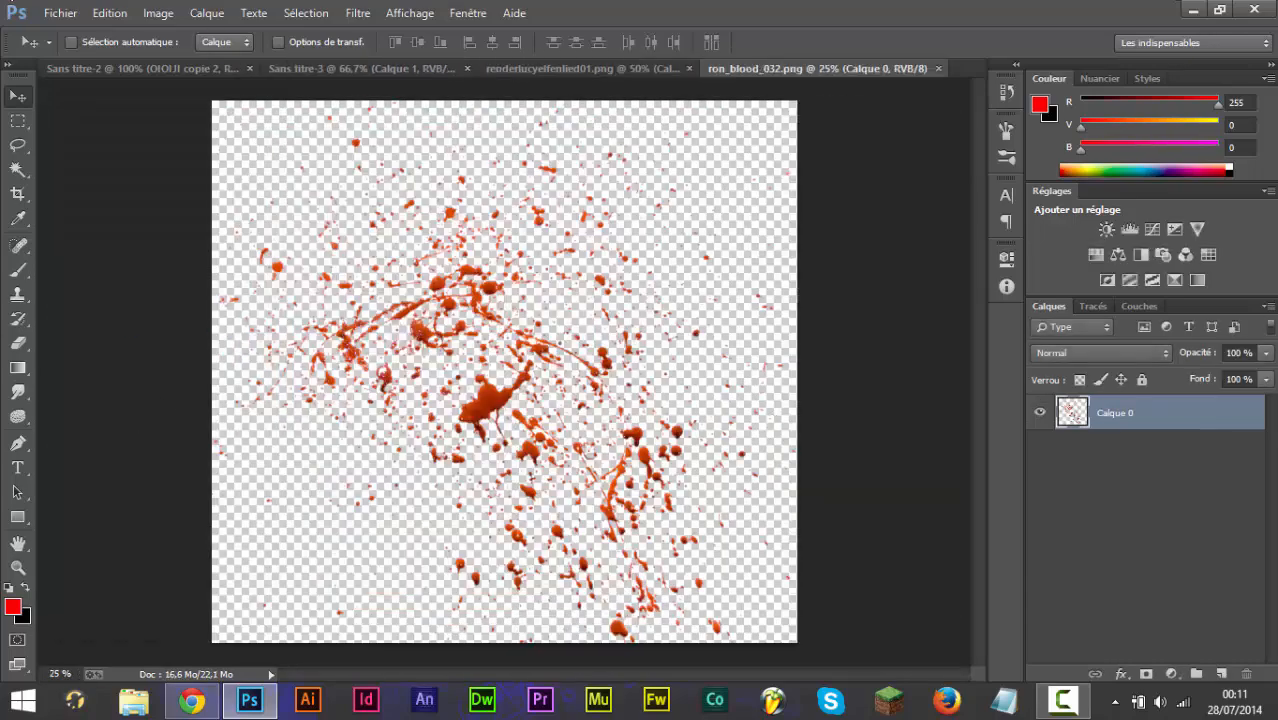
left_click_drag(490, 374, 380, 289)
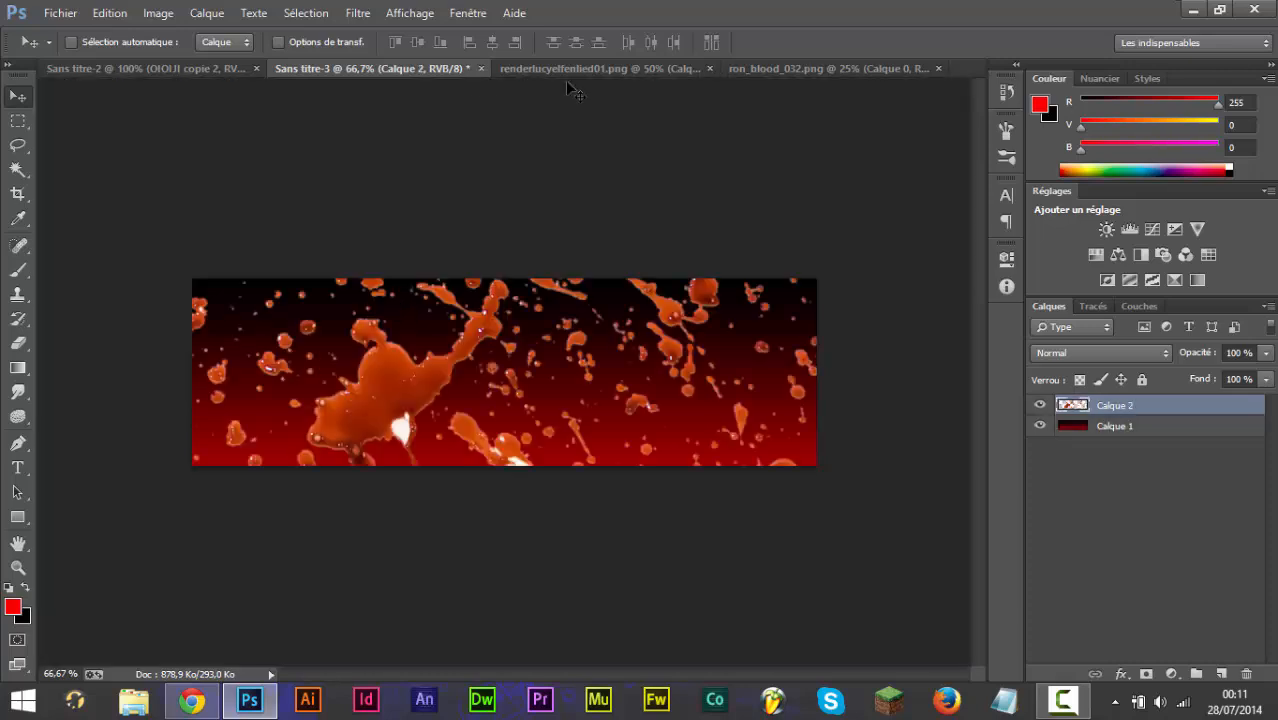
Erase the lower-right area beside the character's shoulder in renderlucyelfenlied01.png with the Eraser.
left_click(662, 70)
key("e")
mouse_move(813, 485)
left_mouse_down()
mouse_move(839, 463)
mouse_move(885, 521)
left_mouse_up()
Copy the character render into the Sans titre-3 banner and shift it so one eye shows in the right half.
key("v")
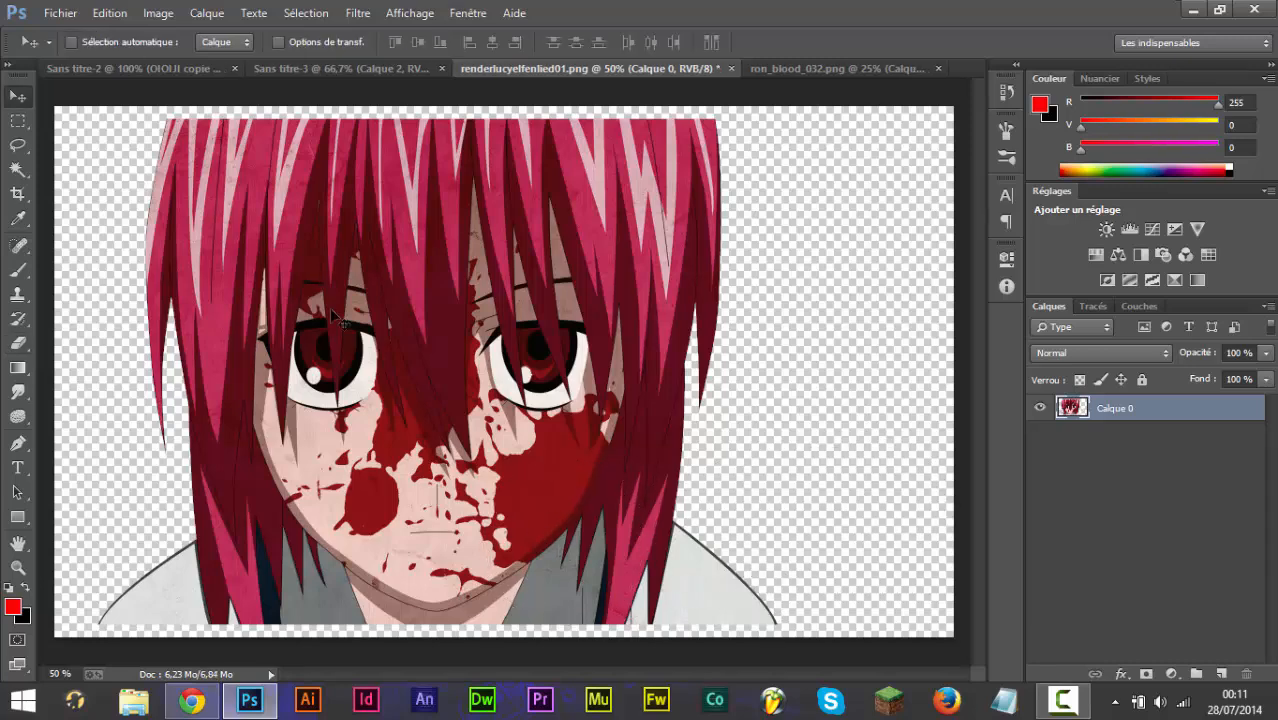
left_click_drag(368, 275, 593, 377)
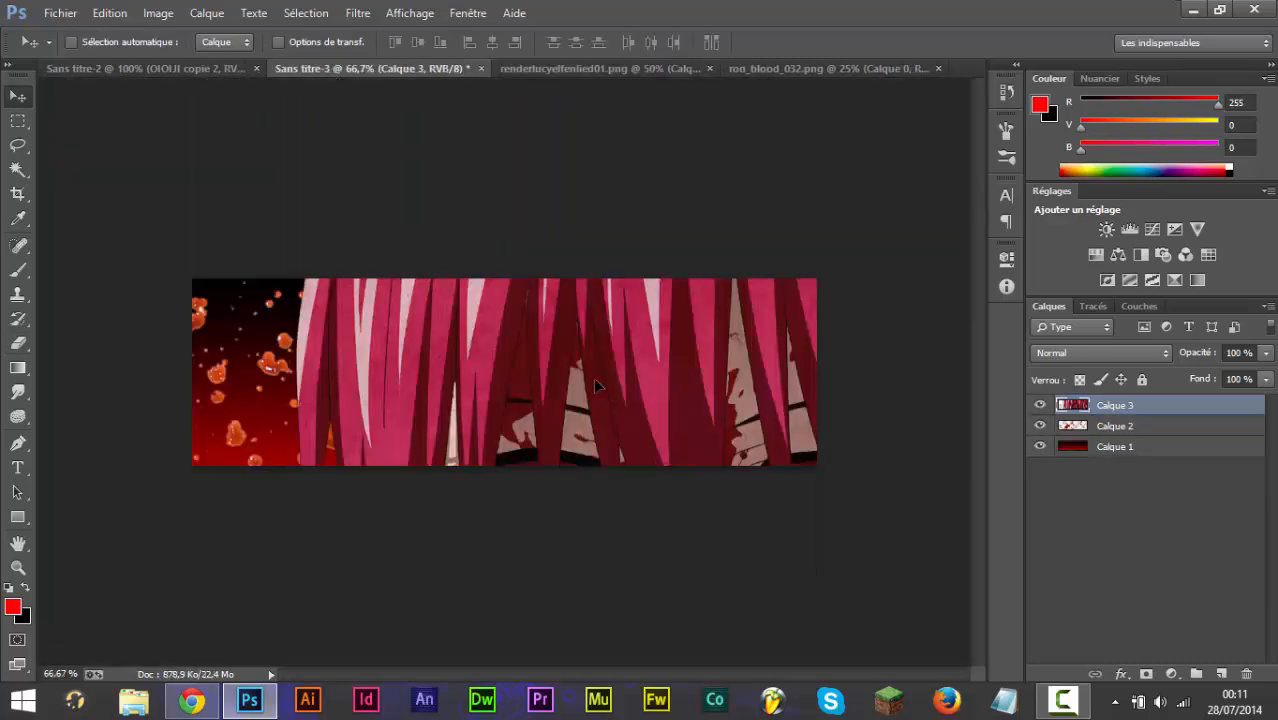
left_click_drag(561, 303, 770, 258)
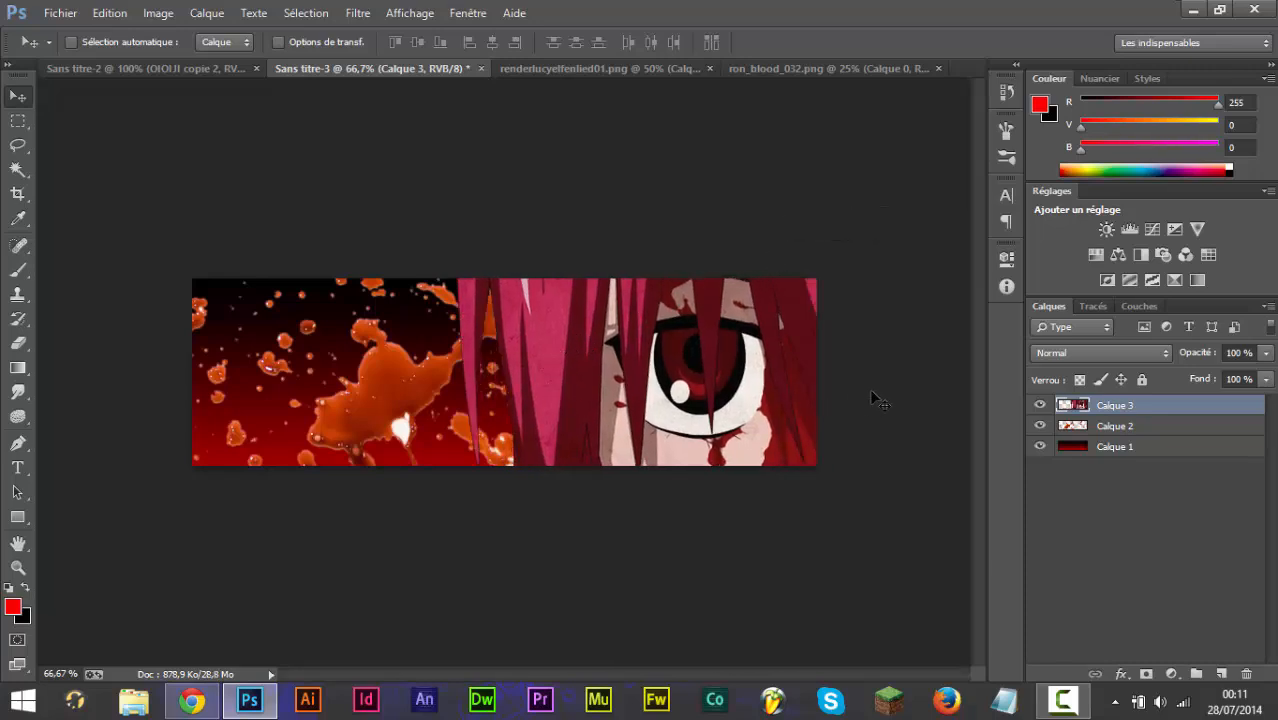
Duplicate Calque 3, hide the copy and move it beneath Calque 1 in the layer stack.
key("j")
key("ctrl+j")
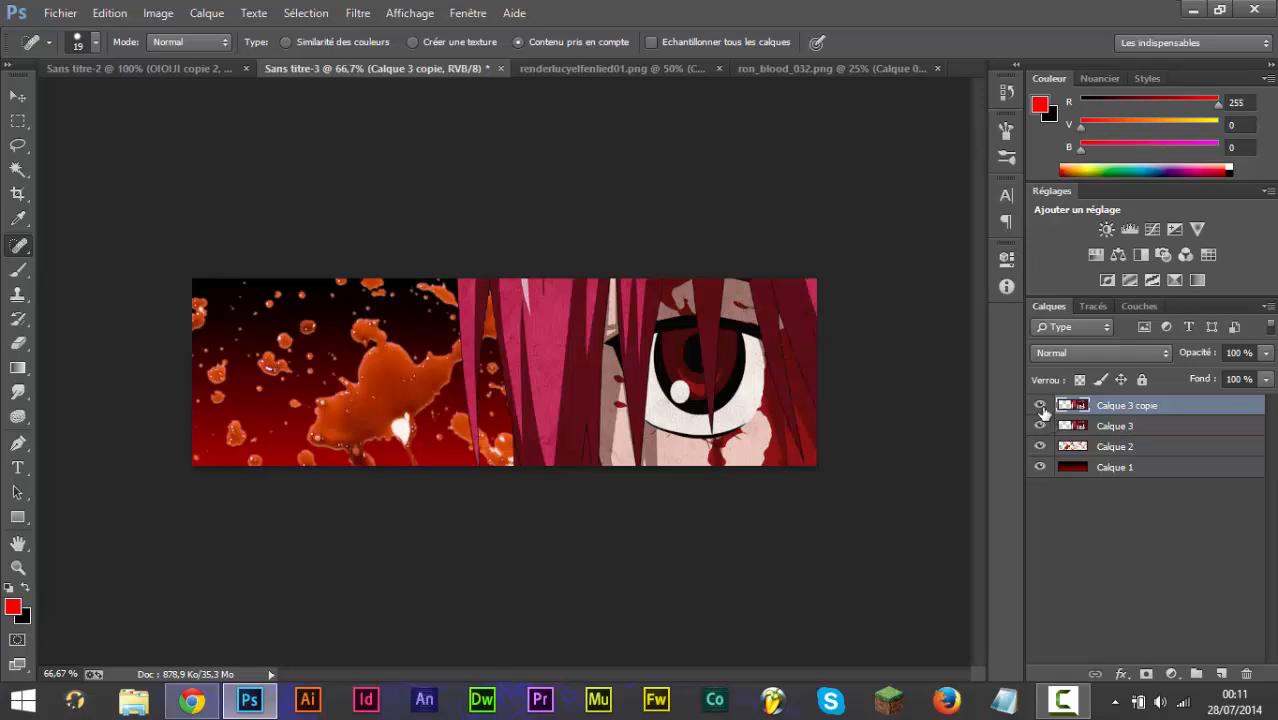
left_click(1041, 406)
left_click_drag(1168, 412, 1160, 478)
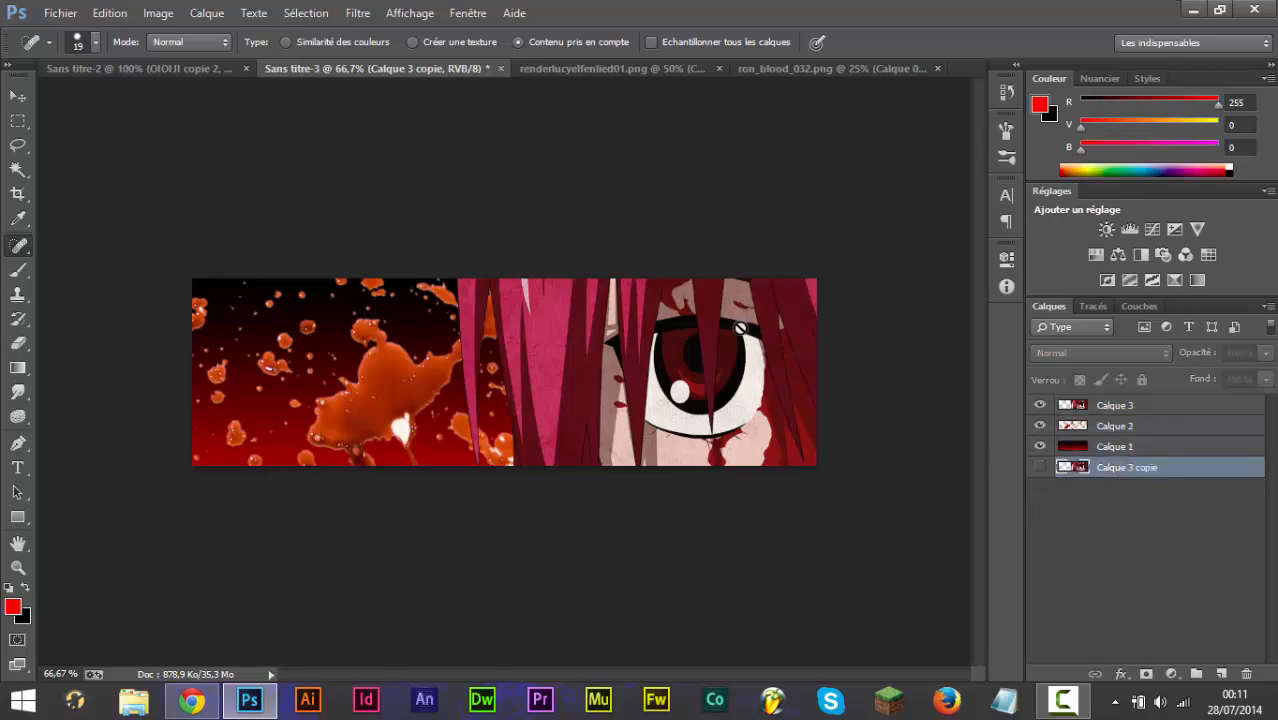
Scale the character on Calque 3 down to about 28% and place it at the right end of the banner.
left_click(1073, 405)
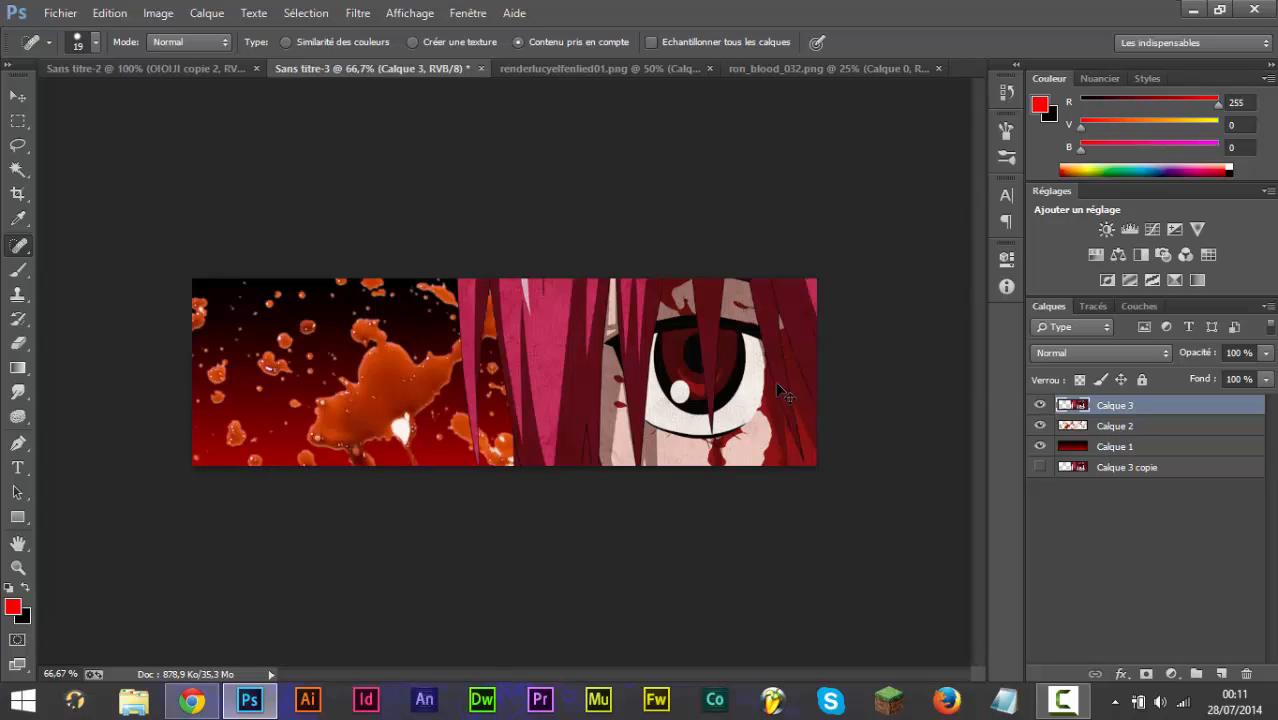
key("v")
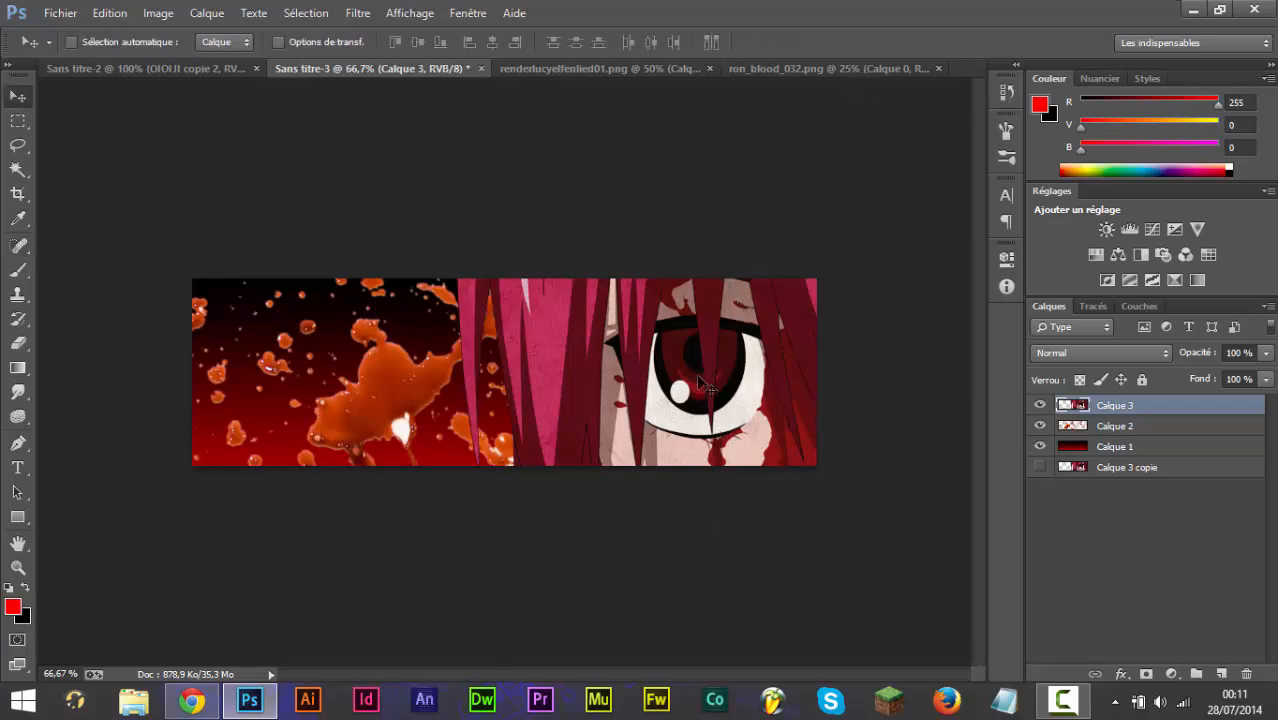
key("ctrl+t")
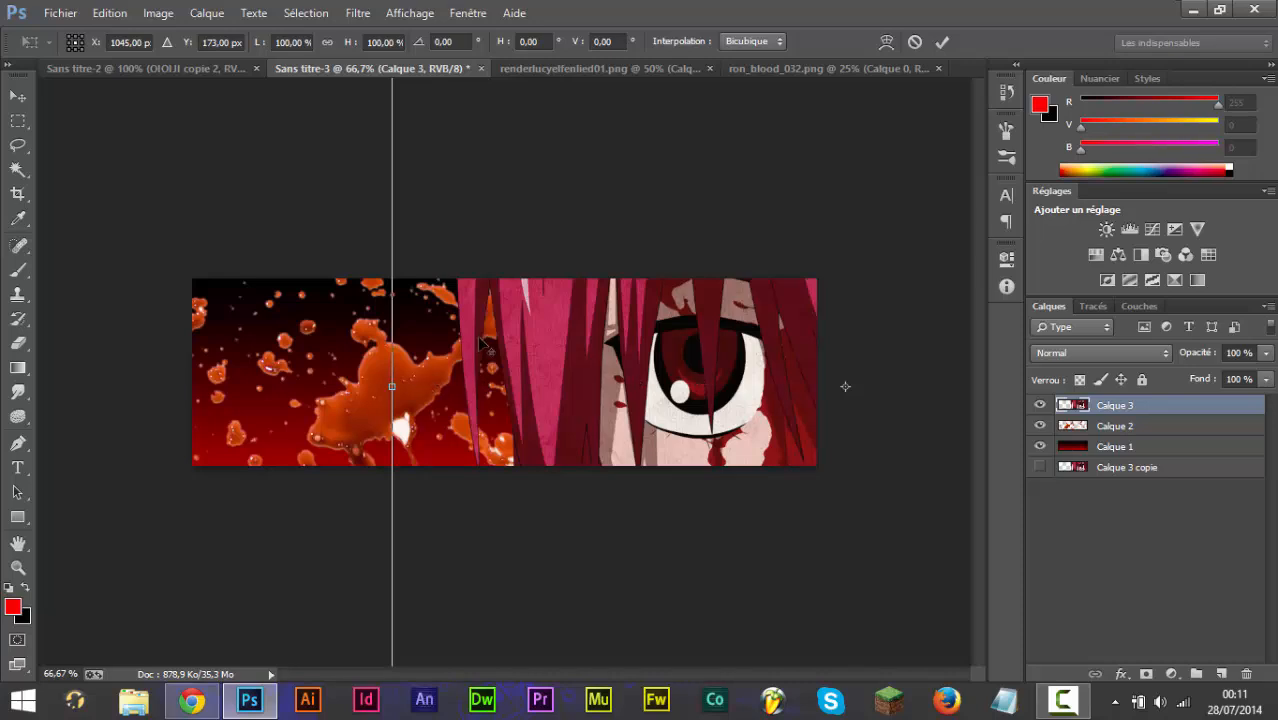
key("ctrl+0")
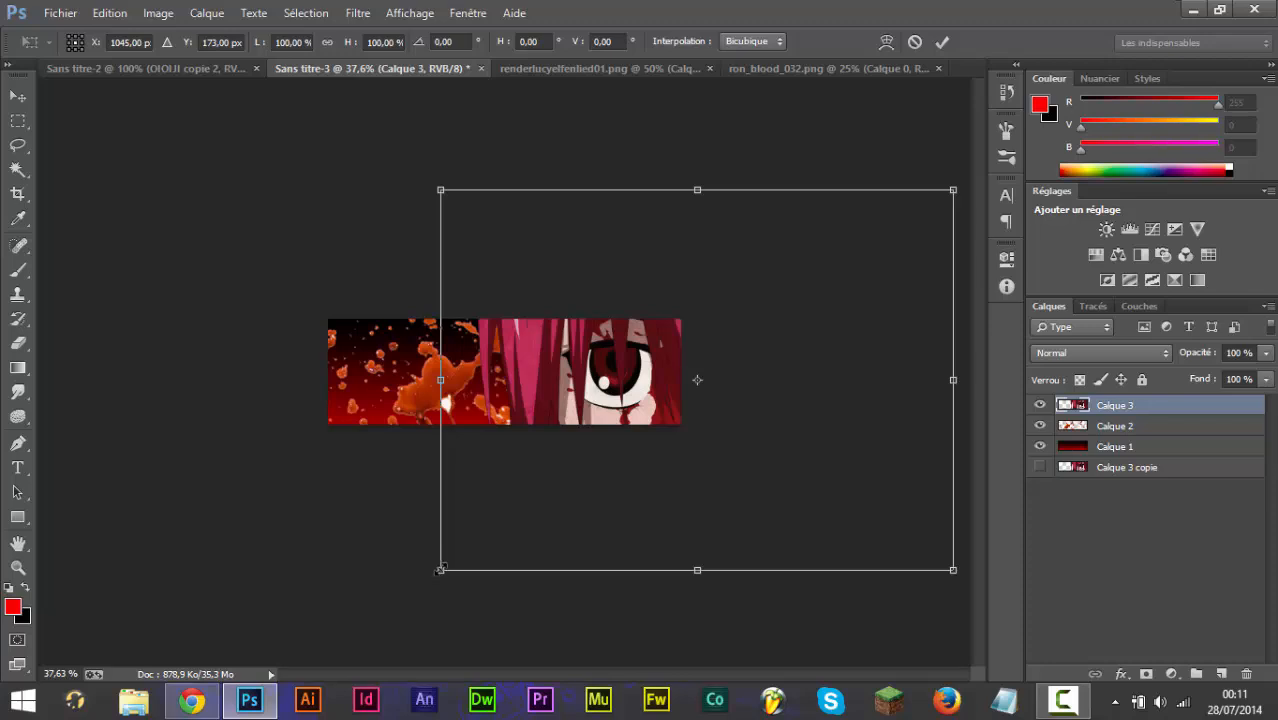
left_click_drag(440, 569, 538, 355)
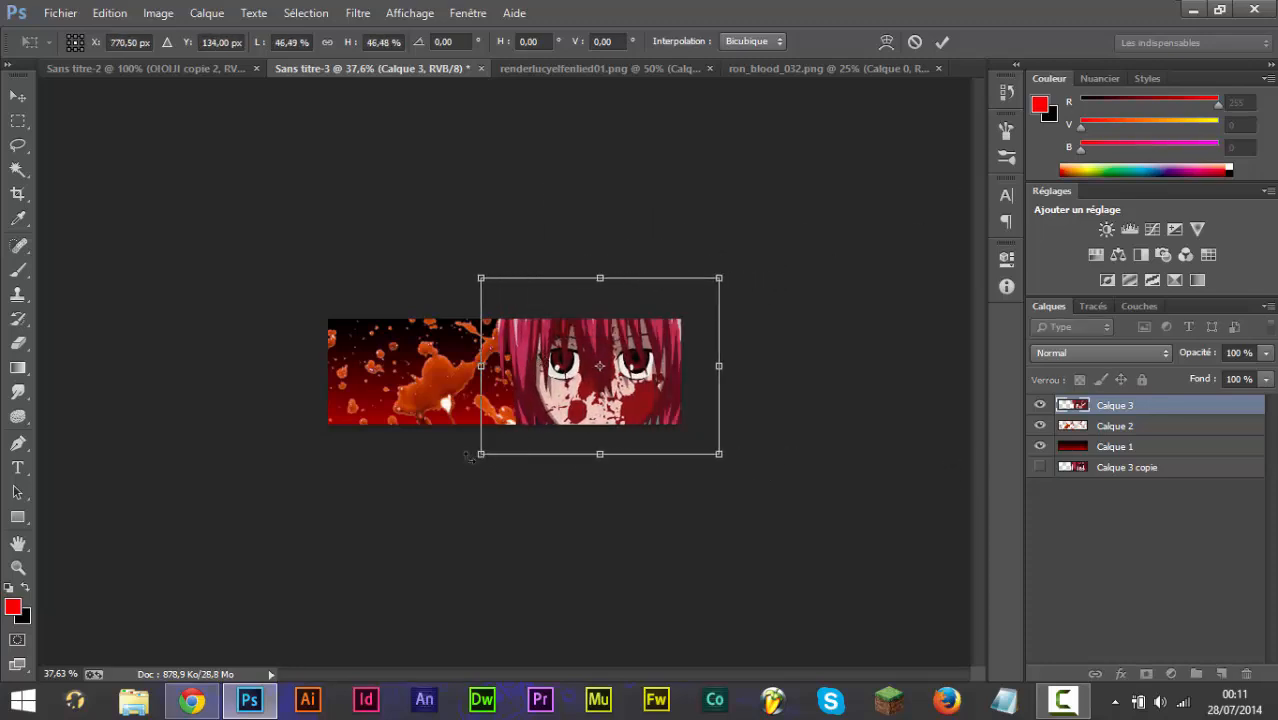
left_click_drag(467, 456, 560, 382)
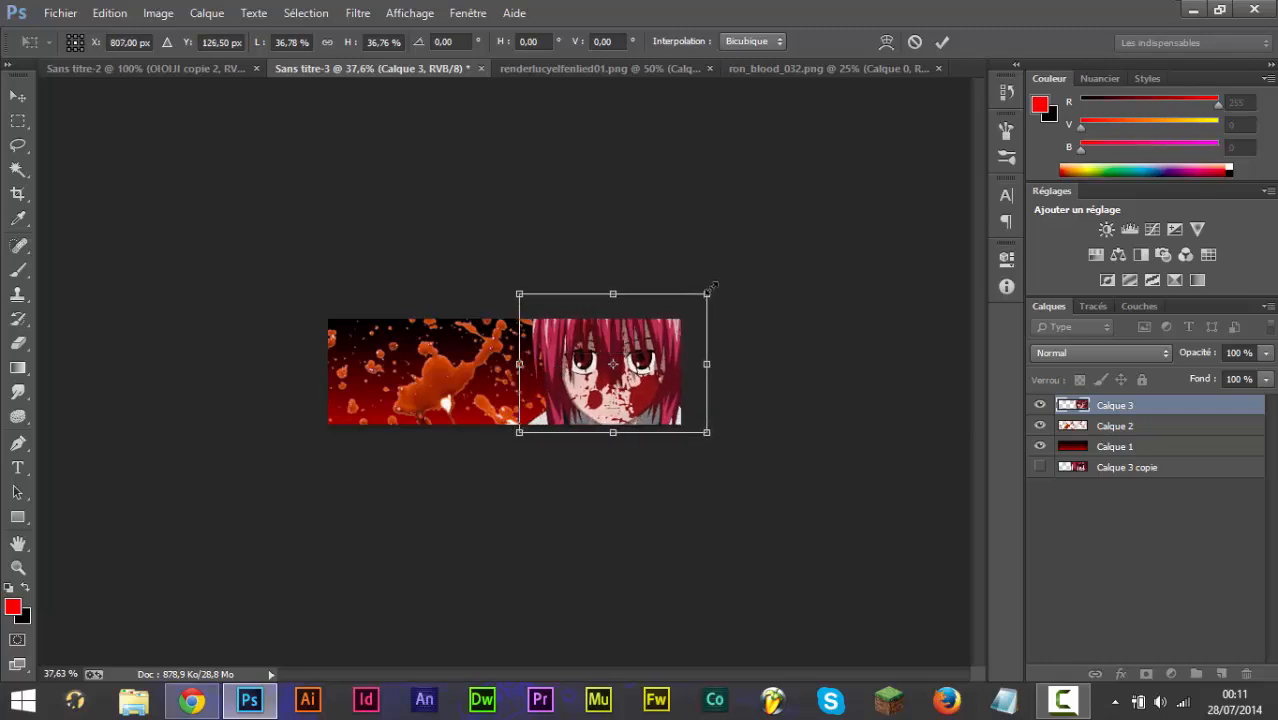
left_click_drag(710, 289, 678, 316)
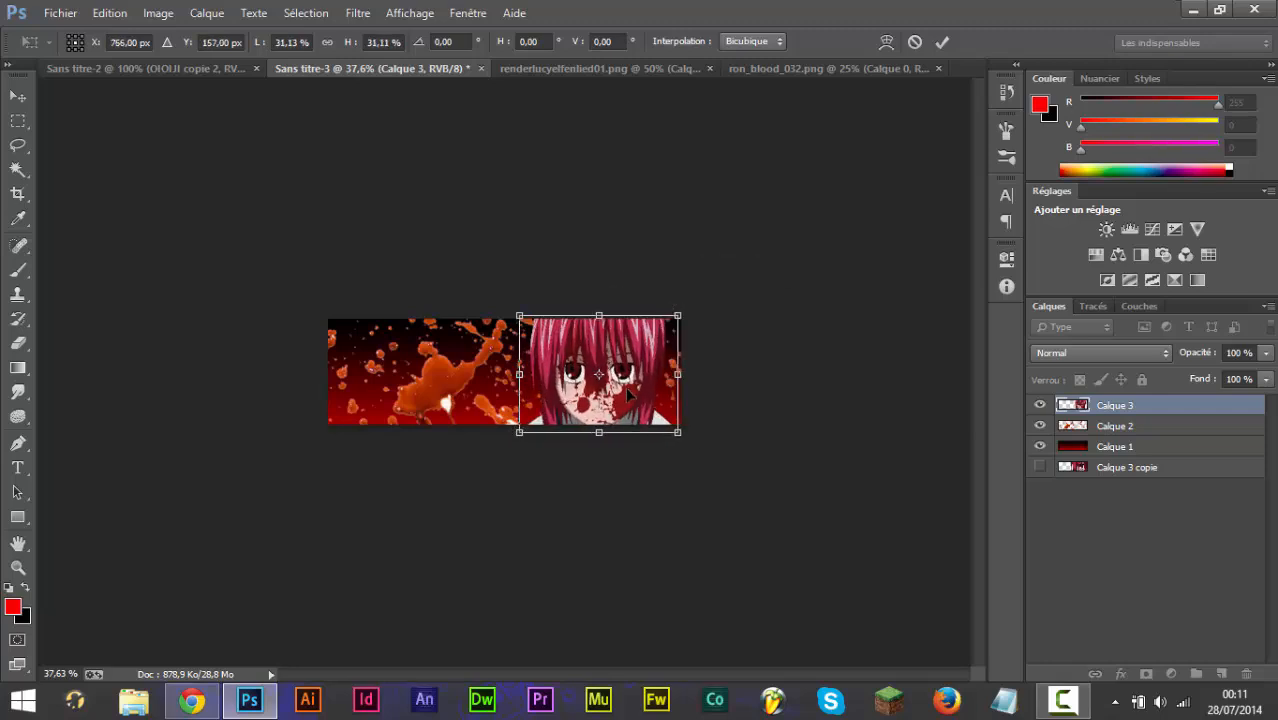
left_click_drag(625, 386, 628, 377)
left_click_drag(681, 305, 652, 313)
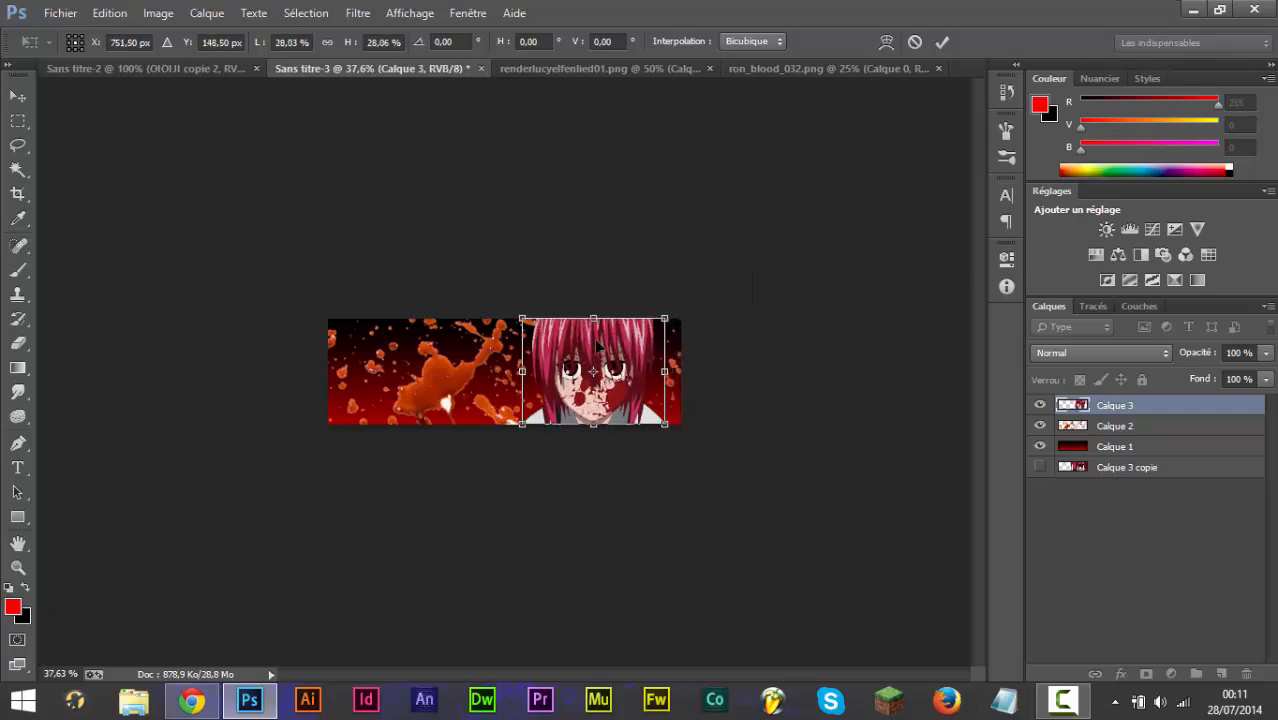
left_click_drag(596, 344, 628, 372)
key("Return")
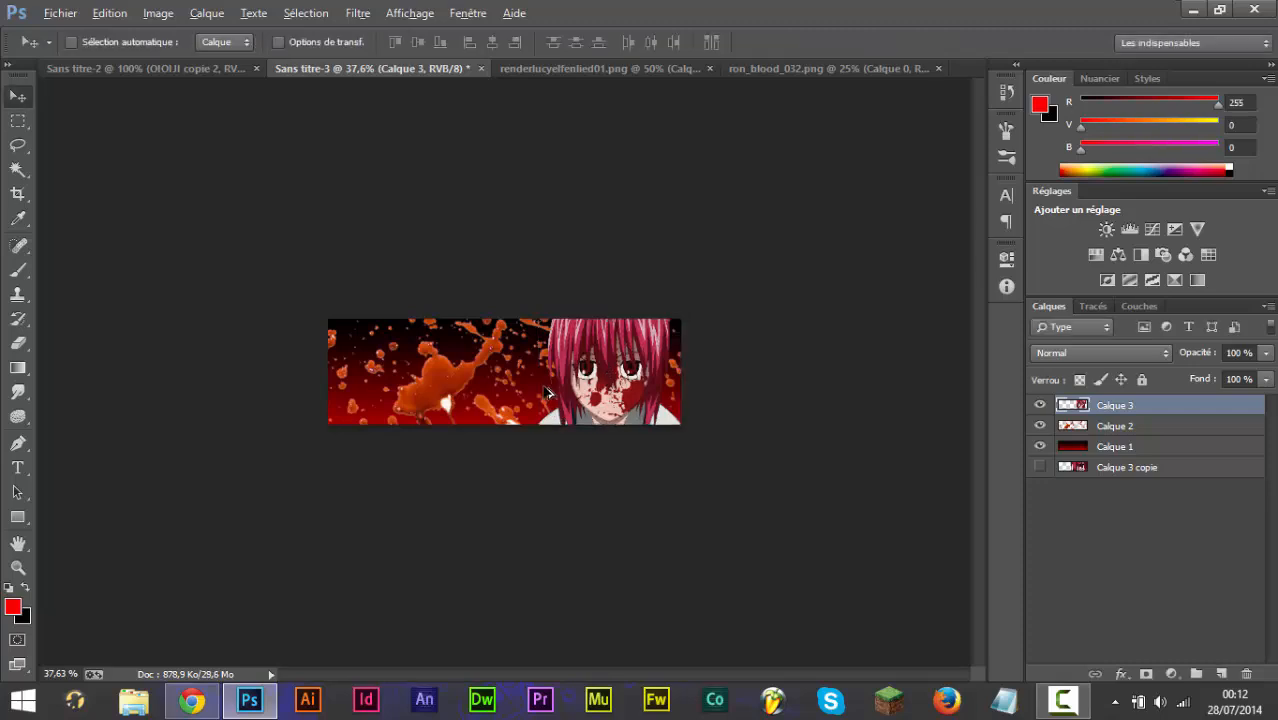
Set the foreground colour to a saturated pinkish red (R 255, V 0, B 76) based on the character's hair.
key("ctrl+plus")
key("ctrl+plus")
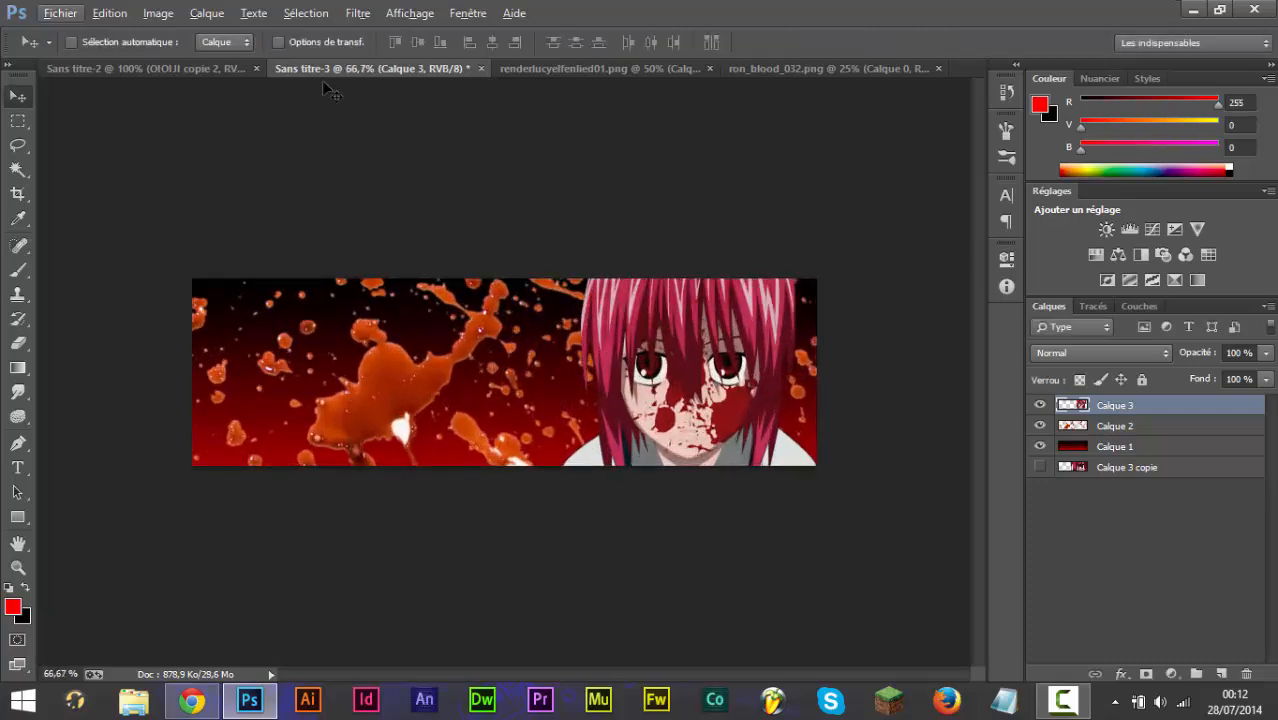
left_click(1040, 106)
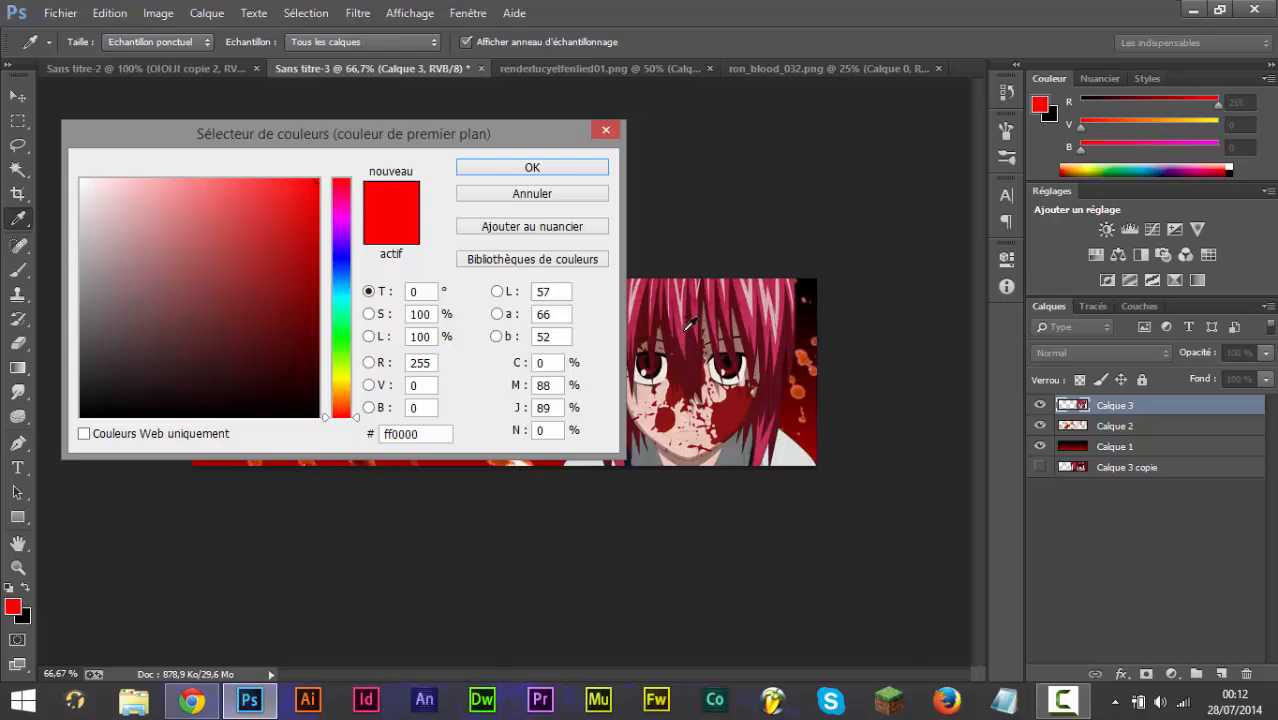
left_click(688, 323)
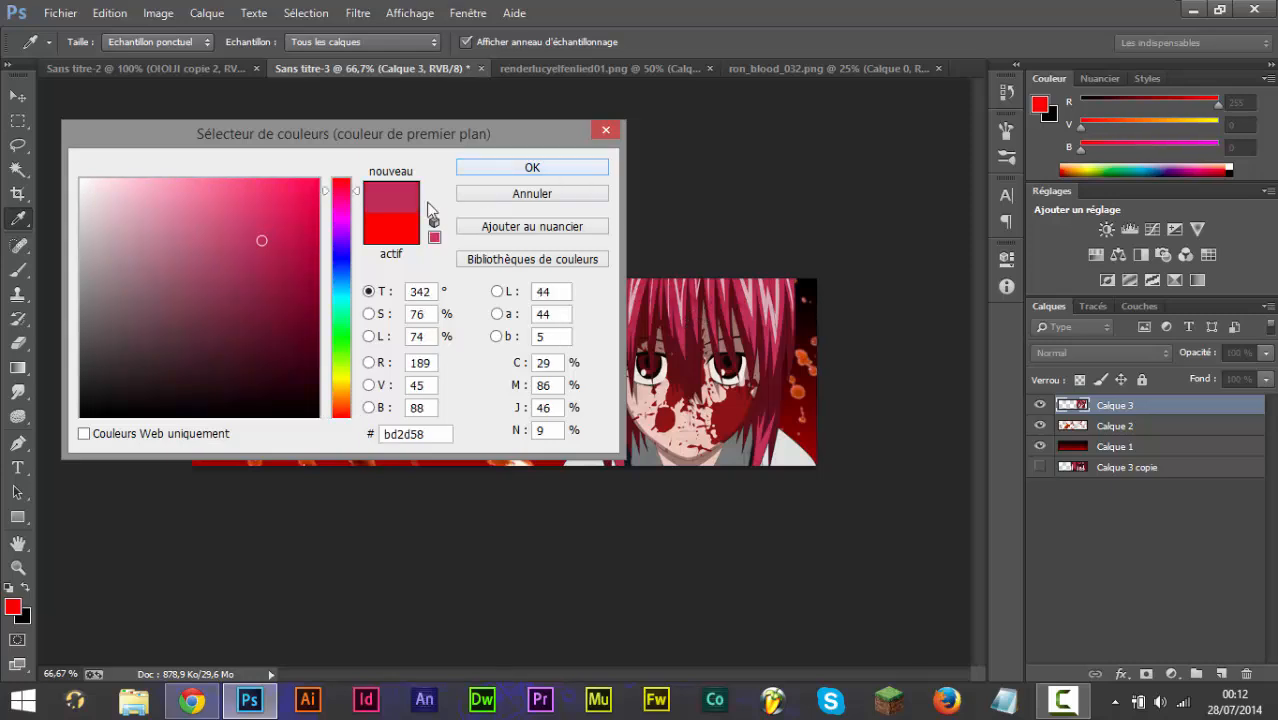
mouse_move(286, 256)
left_mouse_down()
mouse_move(457, 43)
mouse_move(555, 46)
left_mouse_up()
left_click(531, 168)
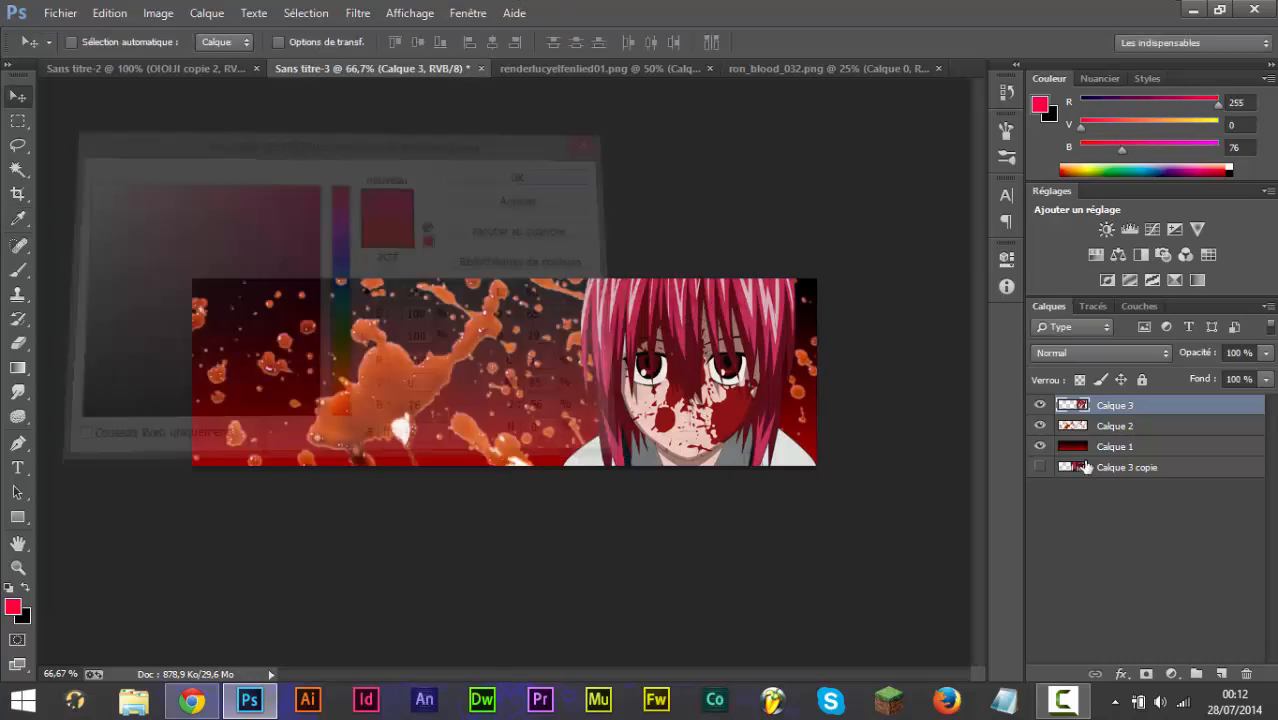
Refill Calque 1 with a reflected gradient from the pinkish-red foreground to black, forming a glowing horizontal band at the banner's mid-height.
left_click(1087, 446)
key("g")
left_click_drag(500, 578, 440, 313)
left_click_drag(515, 512, 514, 246)
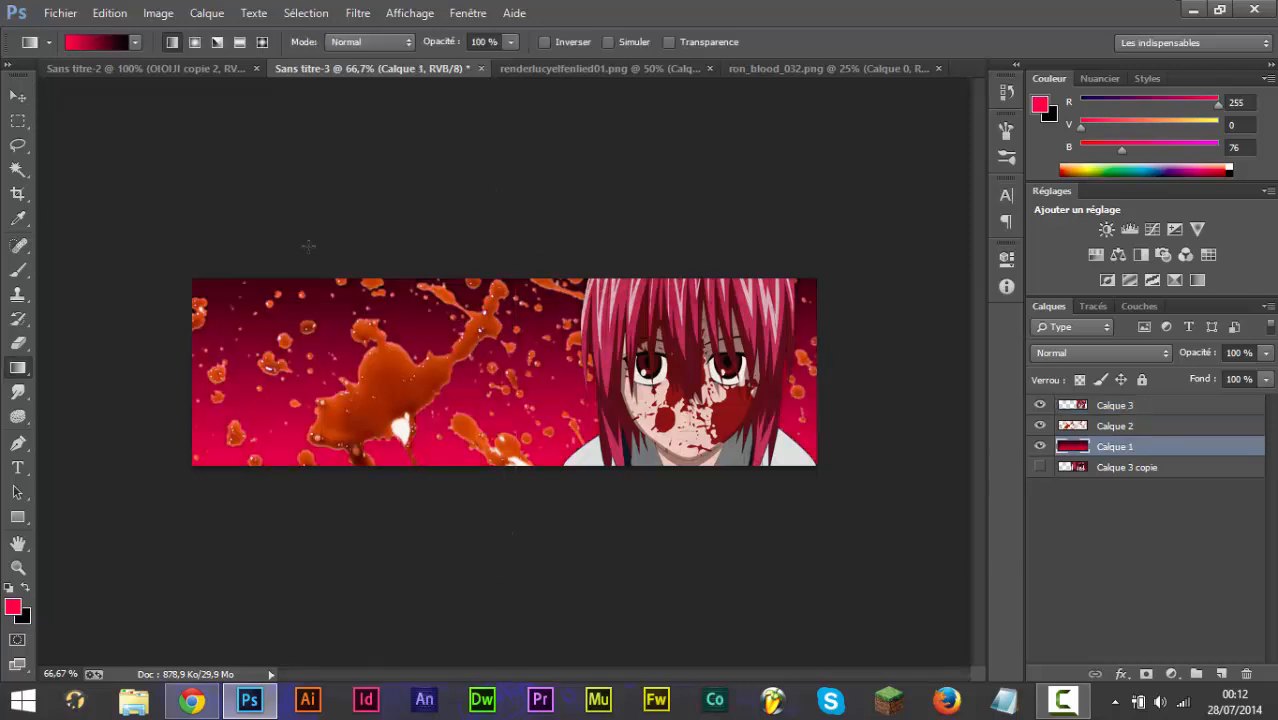
left_click_drag(630, 512, 630, 342)
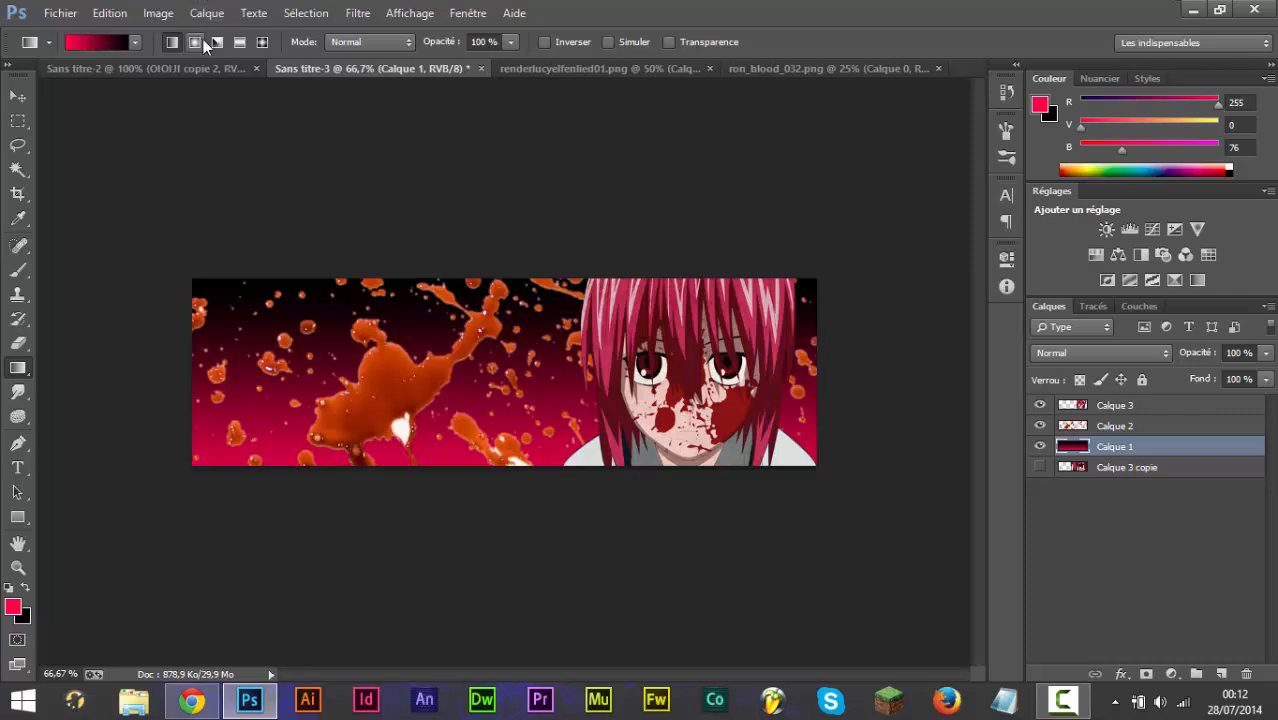
left_click(241, 43)
left_click_drag(558, 412, 512, 254)
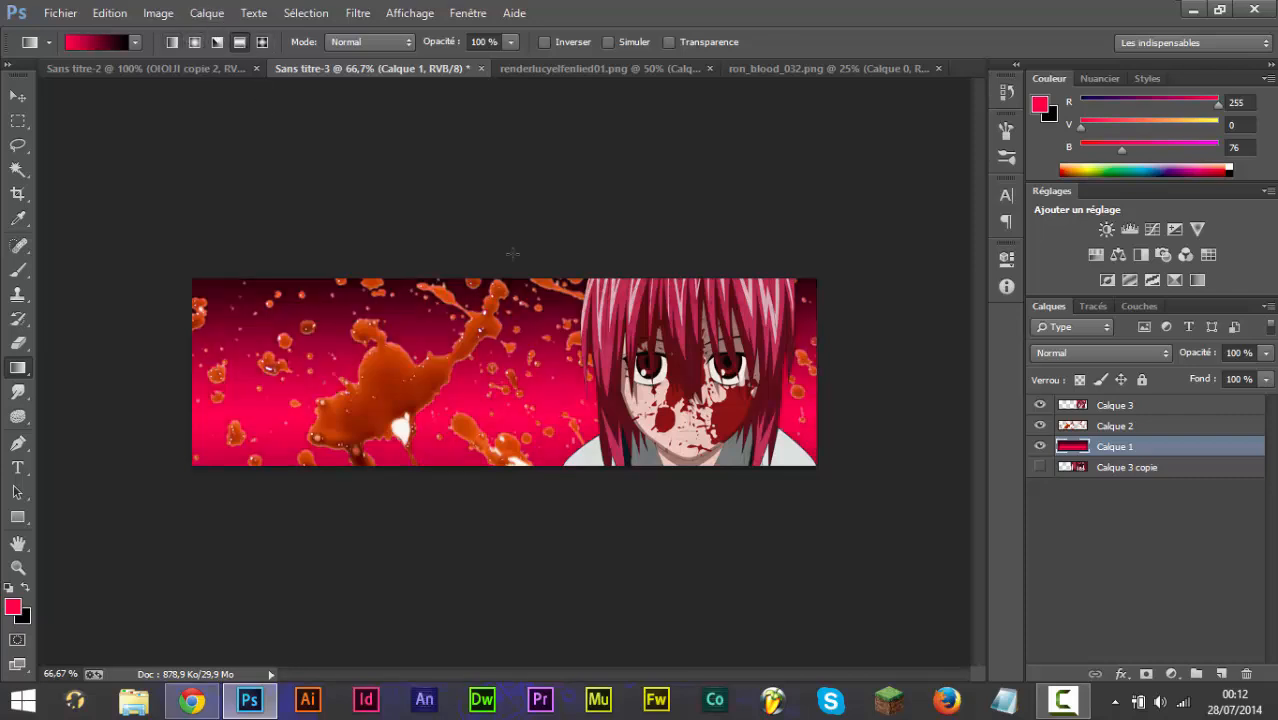
left_click_drag(525, 327, 562, 300)
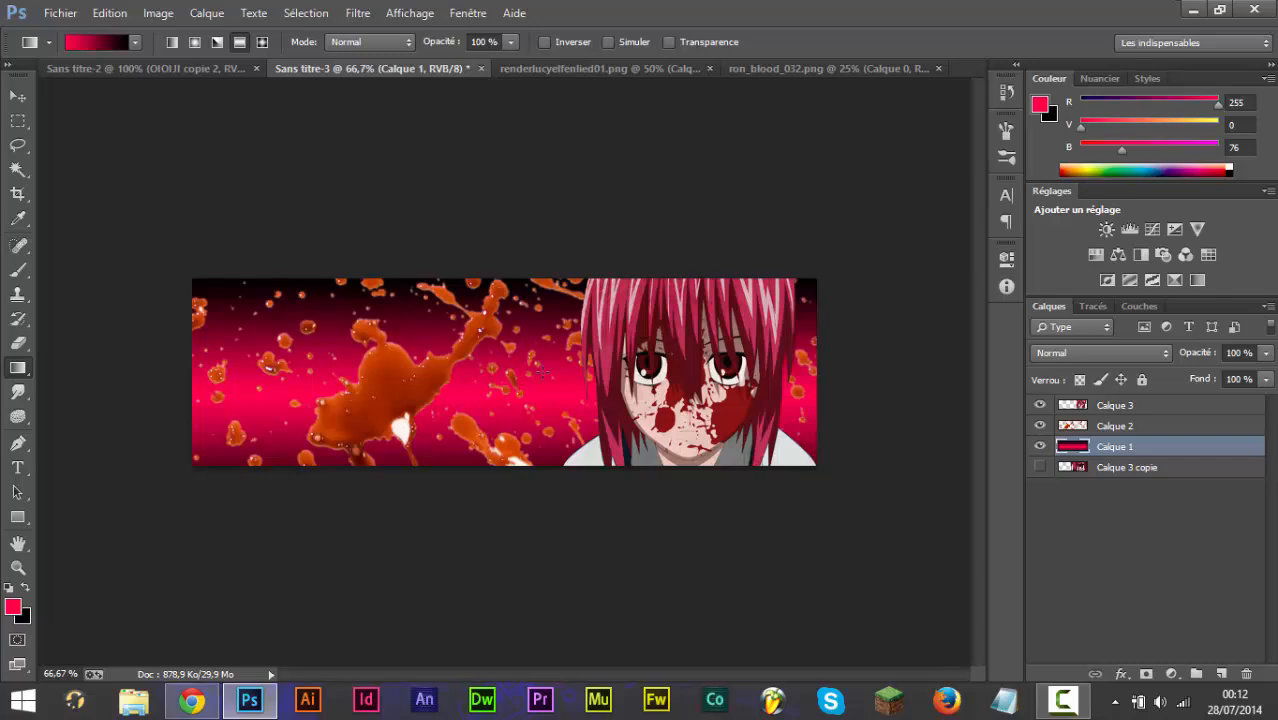
left_click_drag(542, 300, 546, 309)
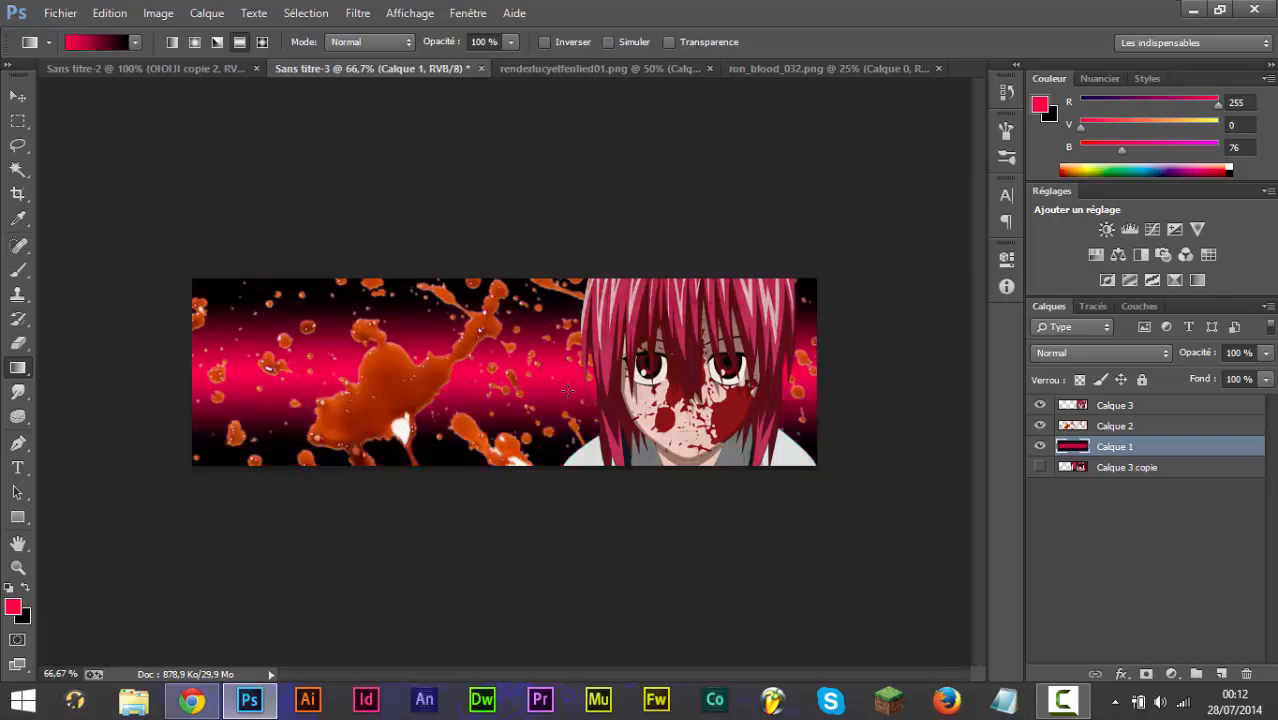
Scale the blood splatter on Calque 2 down to about 38% and place it over the banner's left part.
left_click(1100, 425)
key("v")
key("ctrl+t")
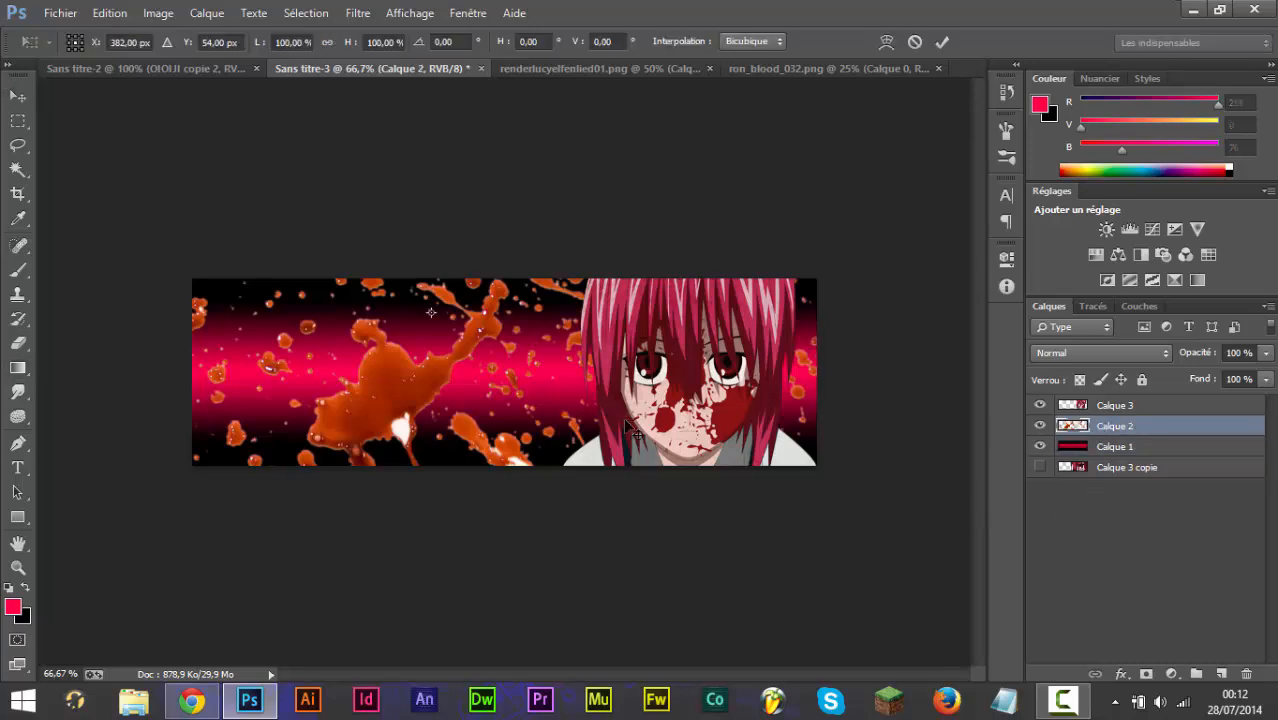
key("ctrl+0")
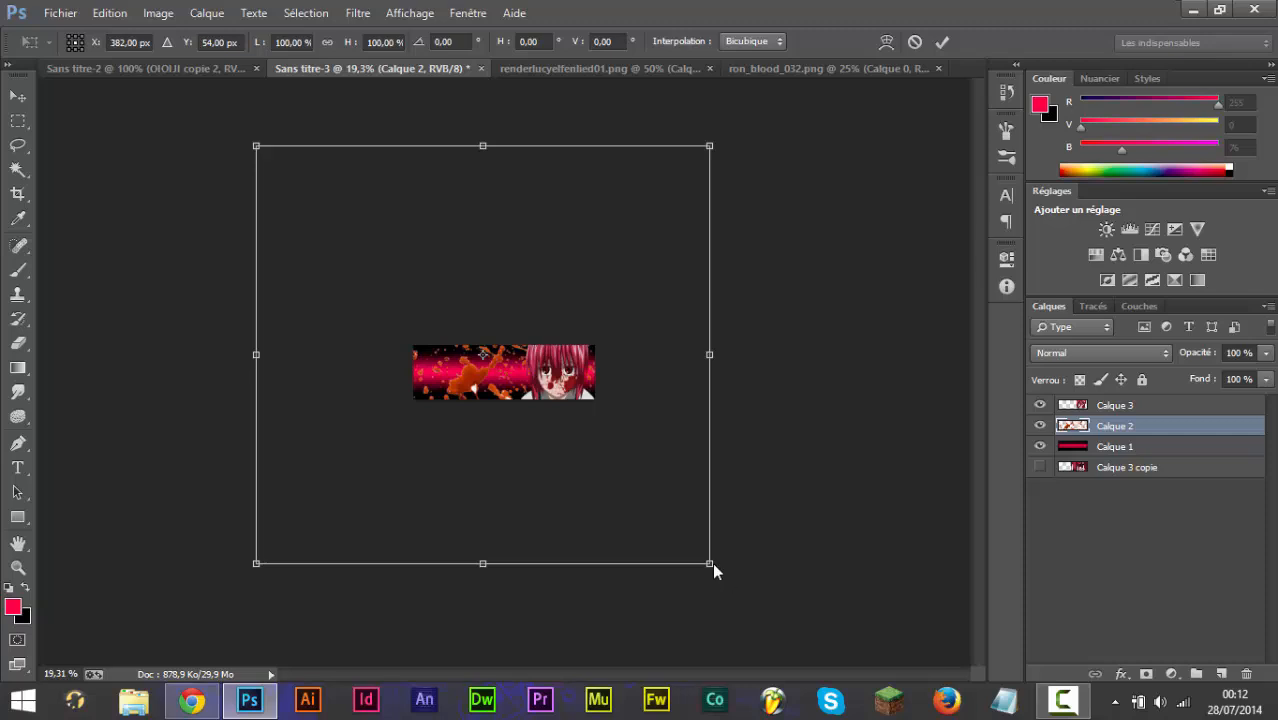
left_click_drag(712, 566, 431, 333)
left_click_drag(311, 240, 444, 394)
key("ctrl+plus")
key("ctrl+plus")
key("ctrl+plus")
key("ctrl+plus")
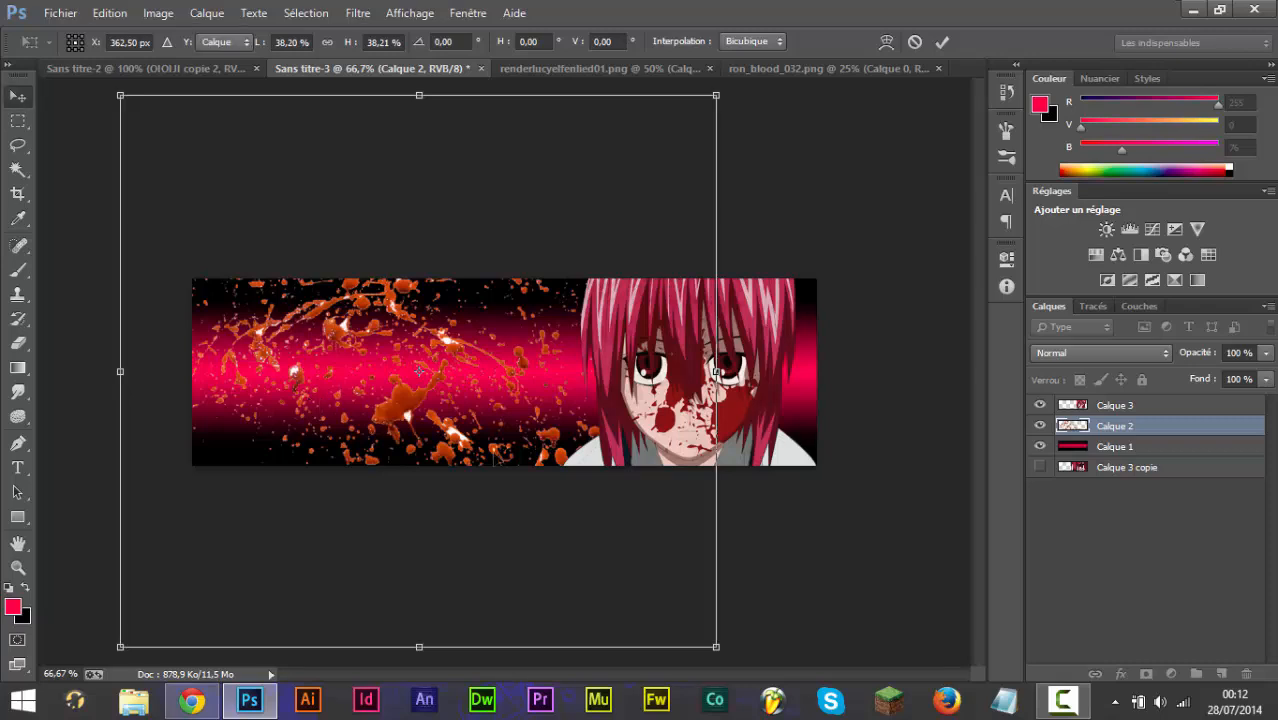
key("Return")
Delete Calque 2, and close renderlucyelfenlied01.png with its changes saved and ron_blood_032.png.
key("Delete")
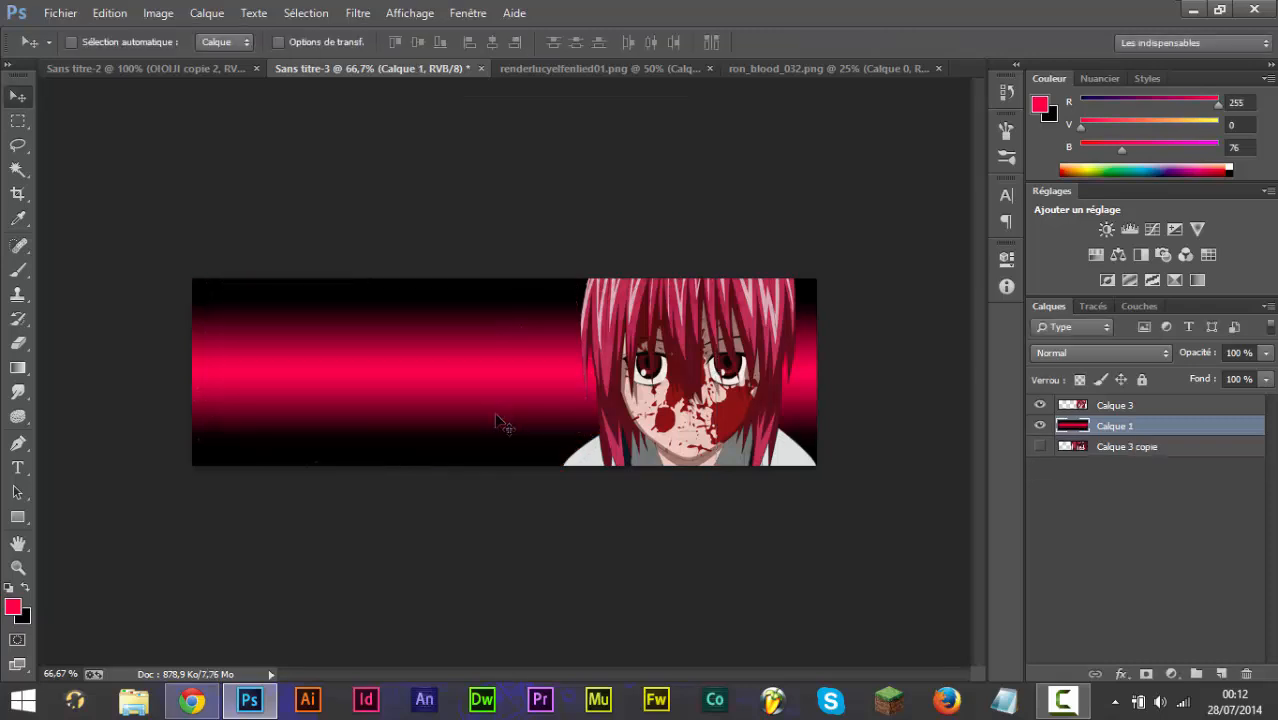
left_click(711, 67)
left_click(589, 277)
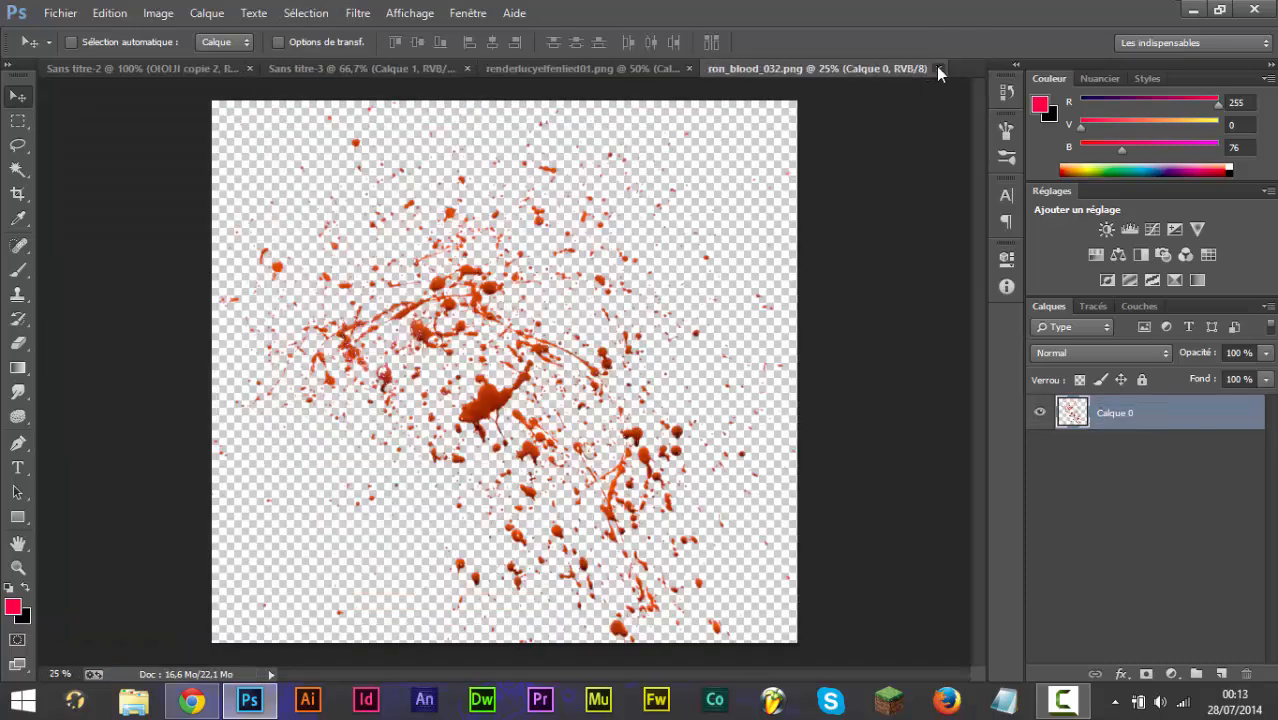
left_click(940, 68)
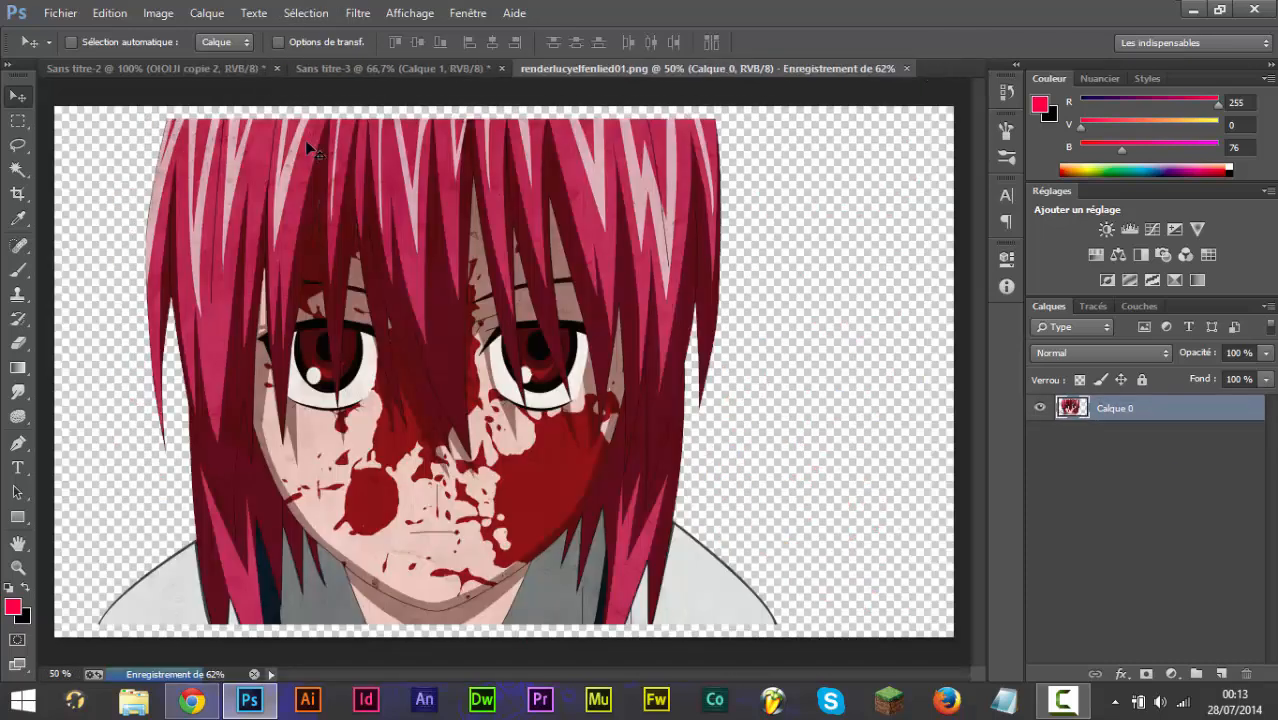
Open 027, kristiw_fairiesanddaydreams_paintsplat1 and kristiw_fairiesanddaydreams_paintsplat2 from the FOND Render coloré folder in Tuto PS bann.
key("ctrl+o")
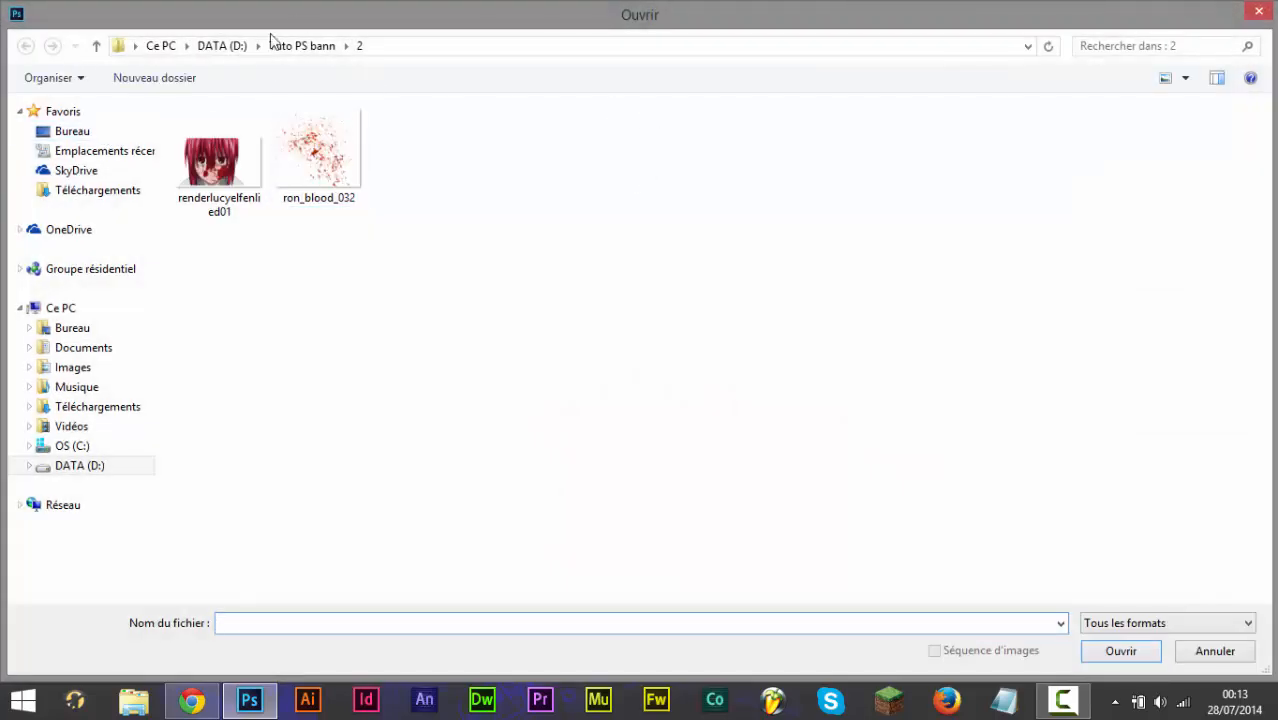
left_click(300, 45)
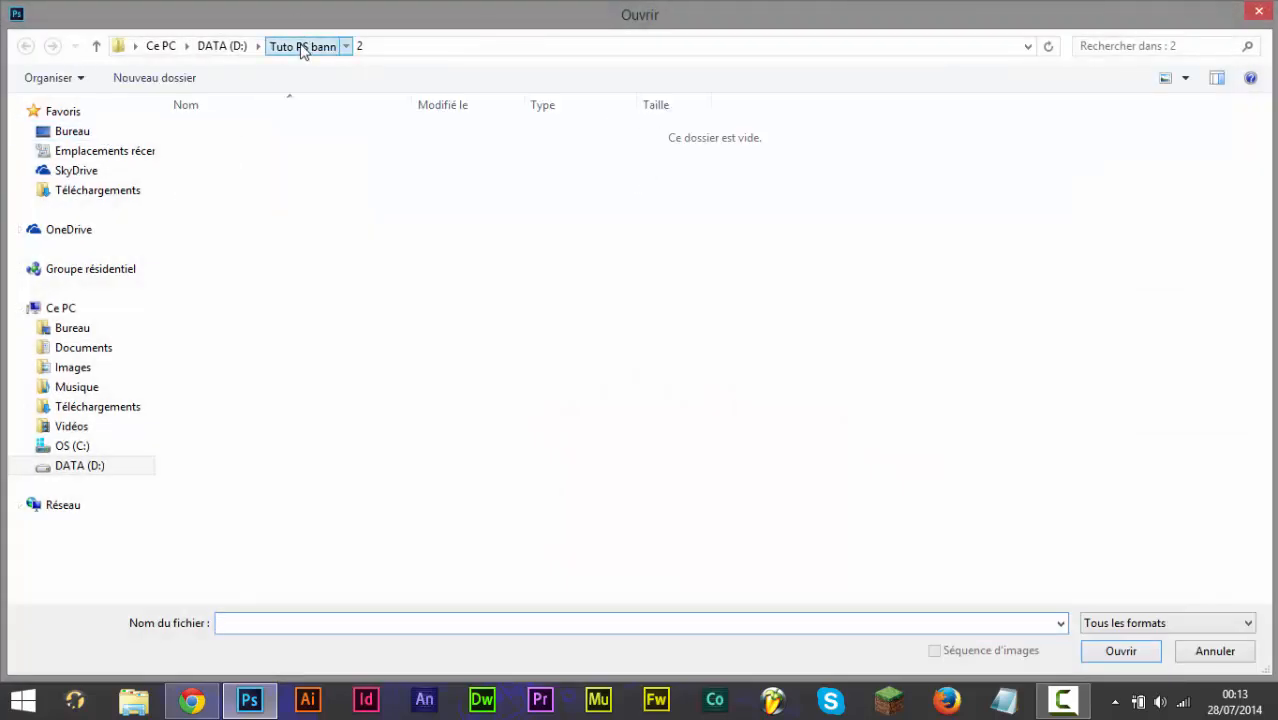
double_click(246, 191)
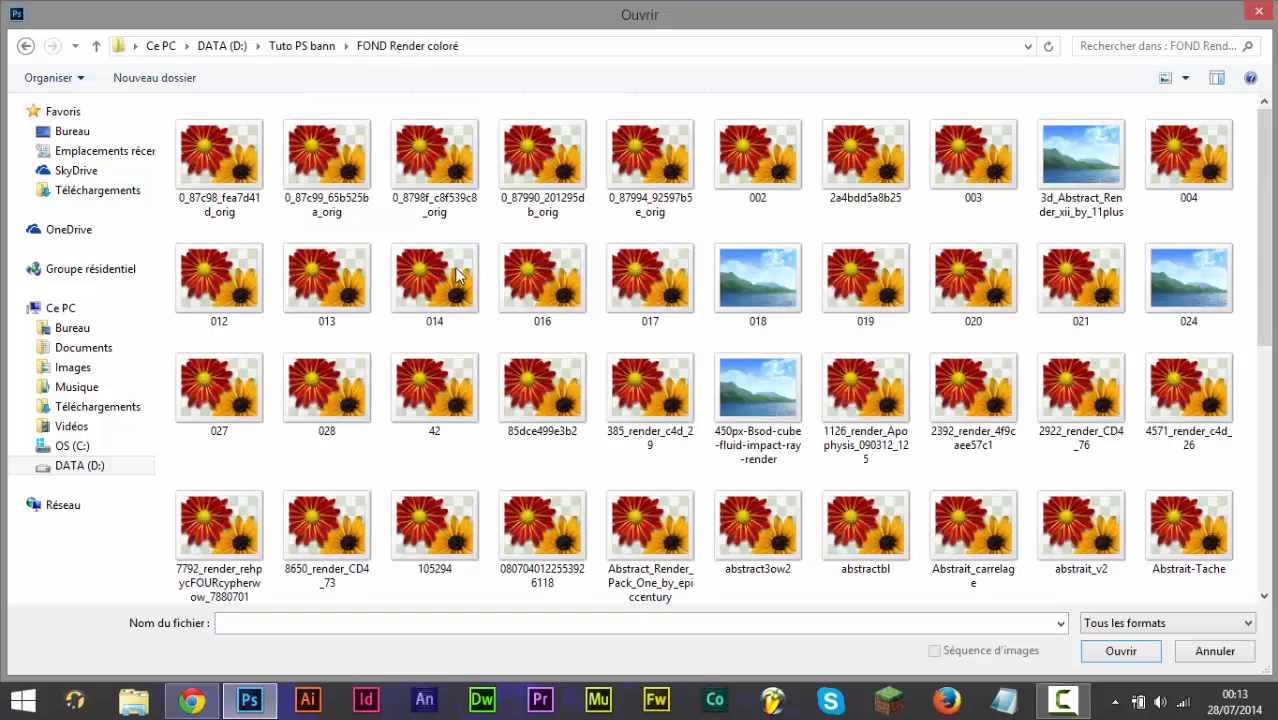
scroll(596, 337, "down", 10)
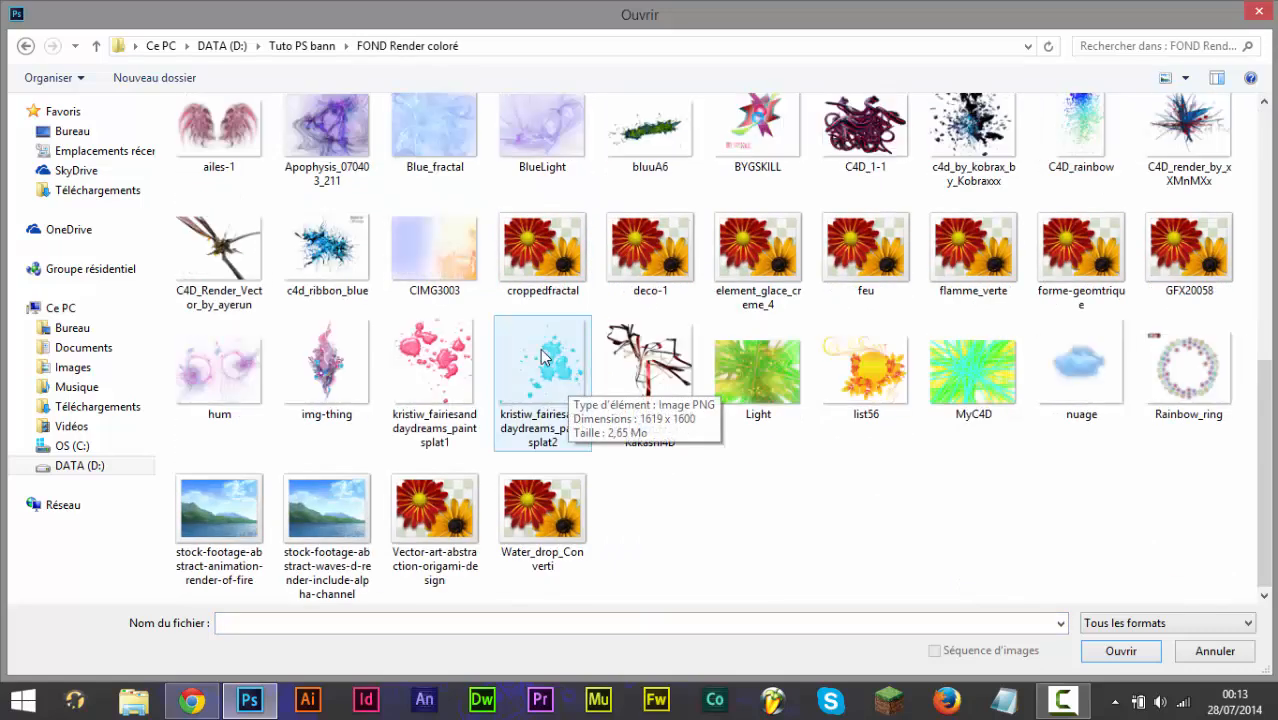
left_click(428, 365)
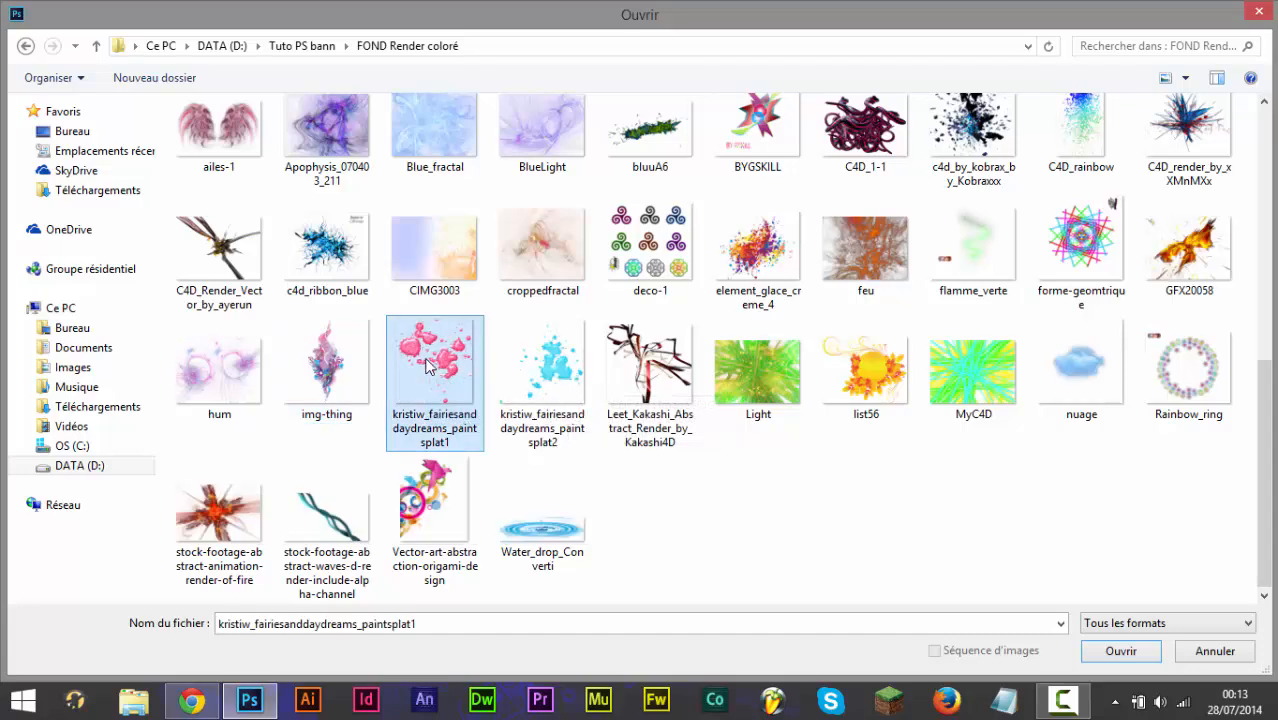
left_click(558, 368, "ctrl")
scroll(787, 259, "up", 1)
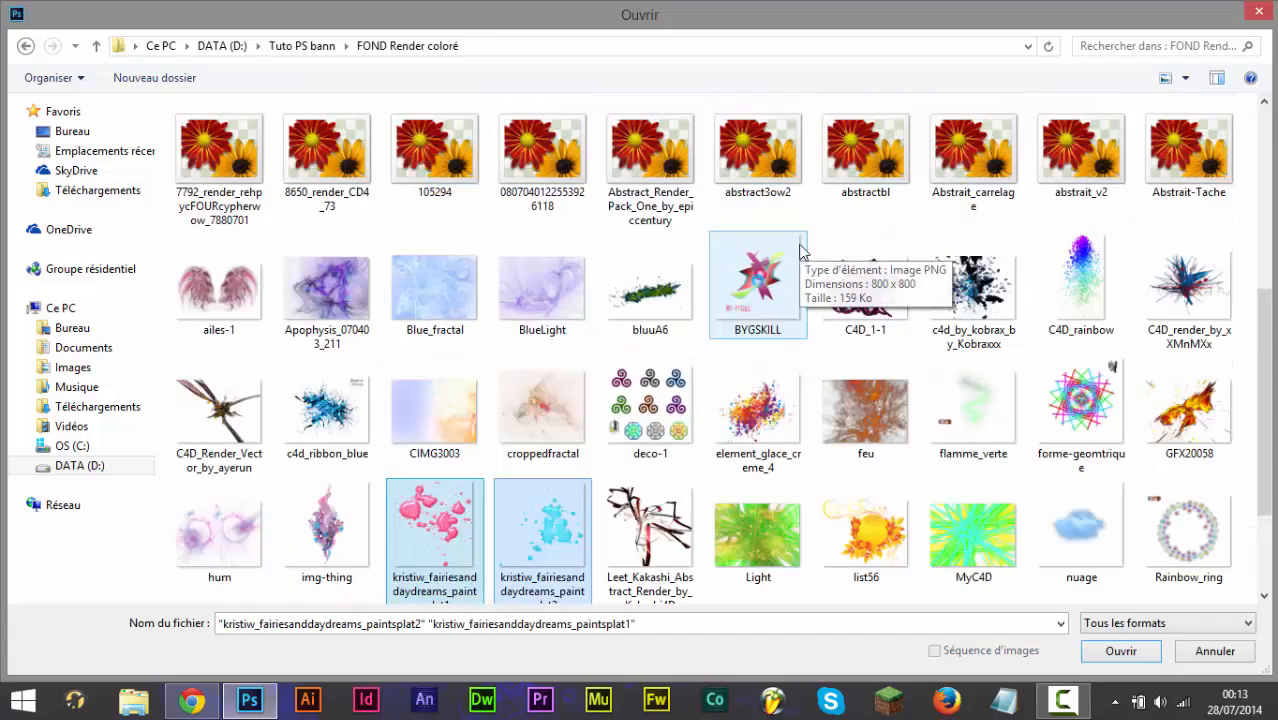
scroll(717, 408, "up", 3)
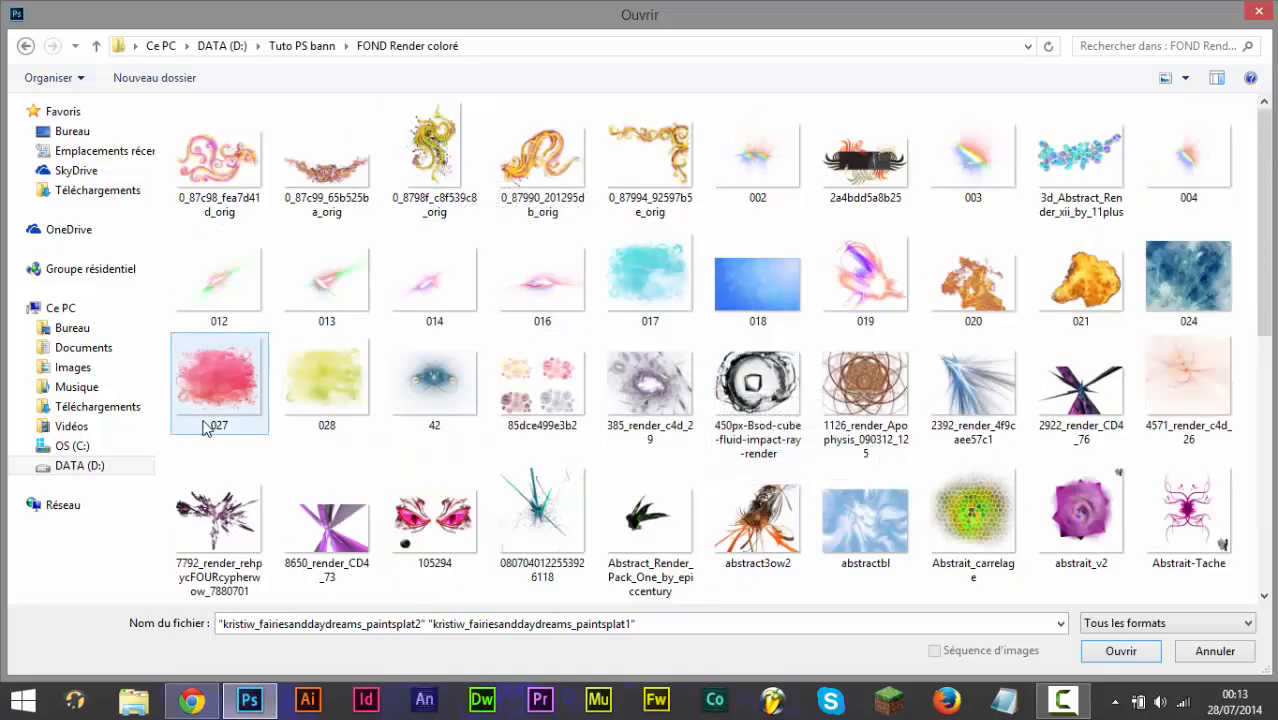
left_click(250, 377, "ctrl")
key("Return")
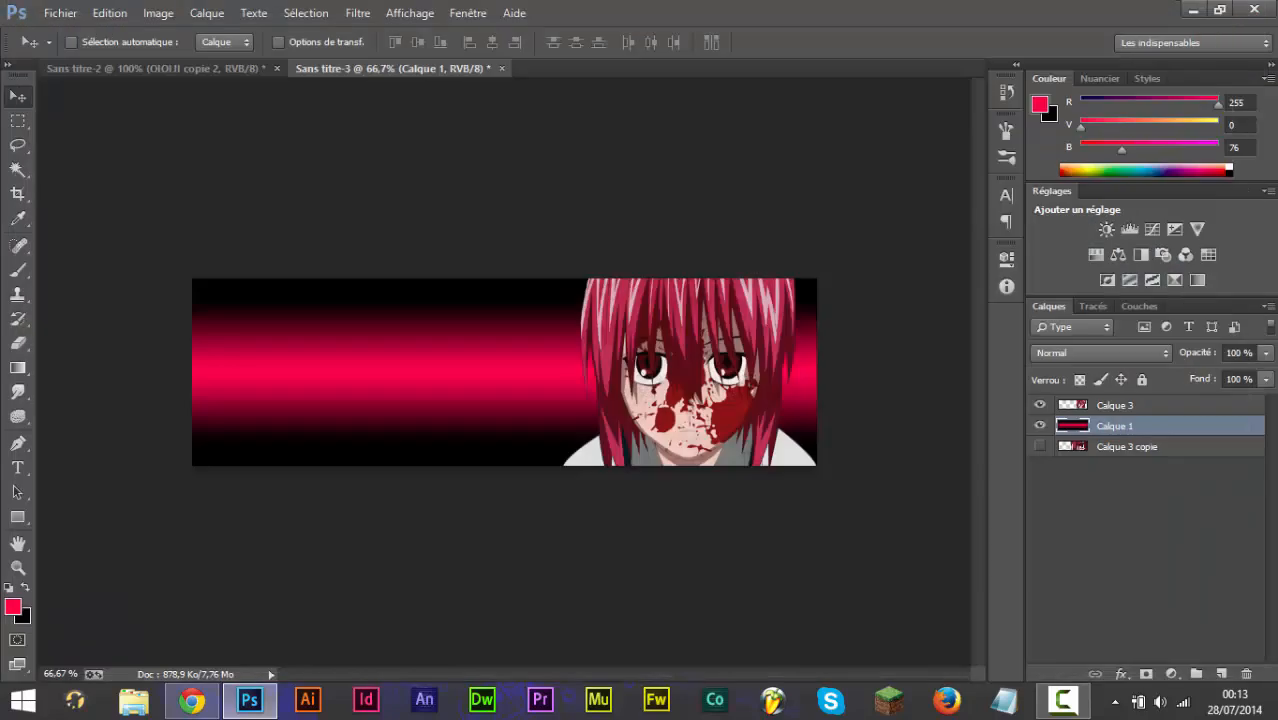
key("Return")
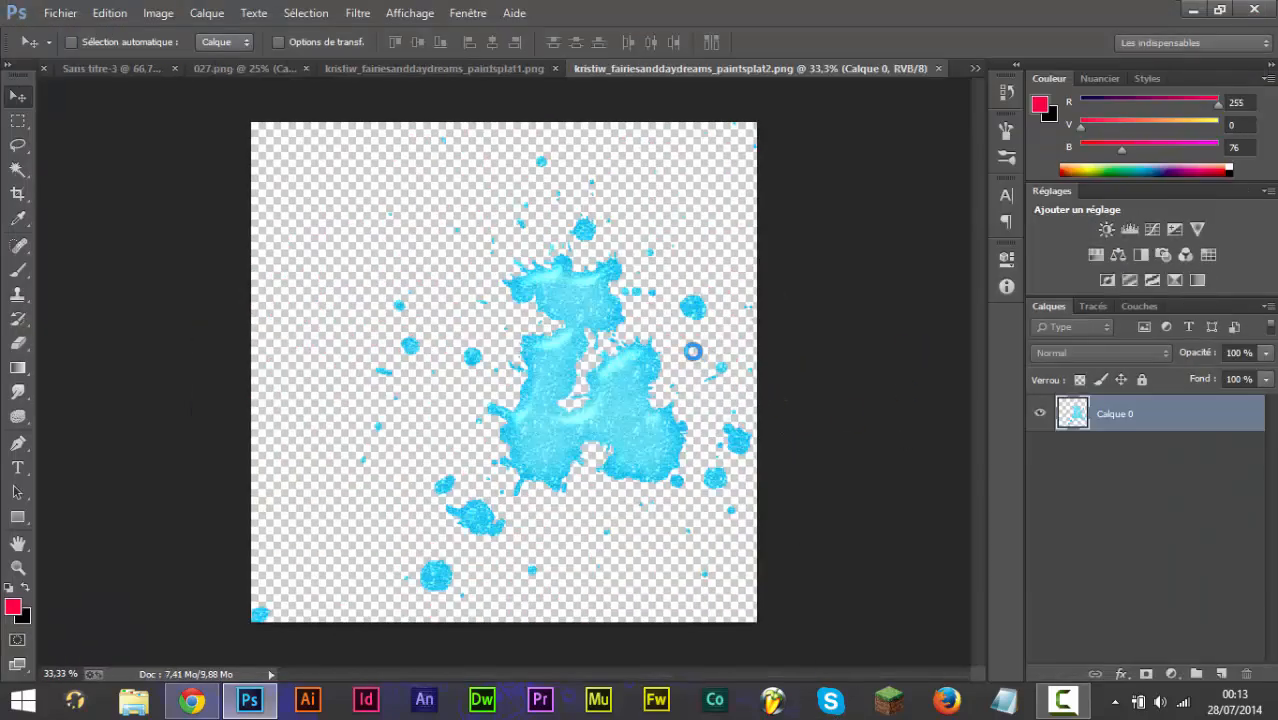
Copy the blue and pink paint splats into the Sans titre-3 banner and close both source images.
left_click(88, 64)
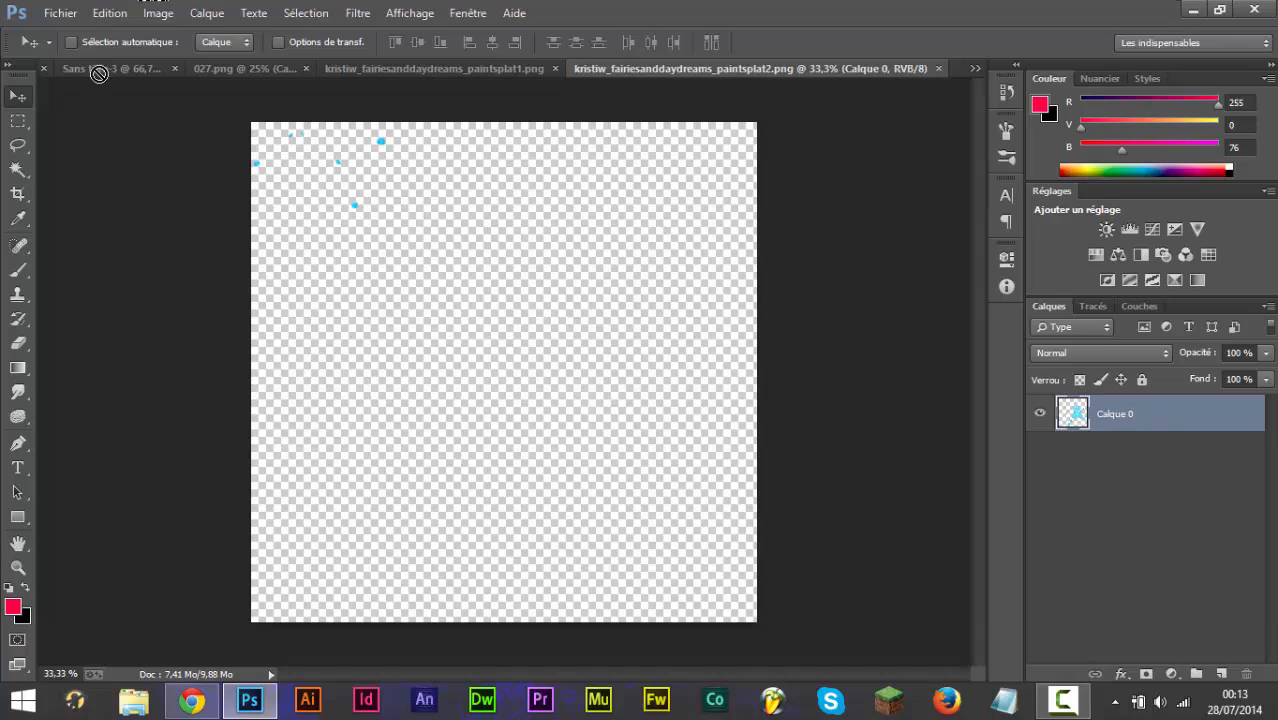
left_click(872, 68)
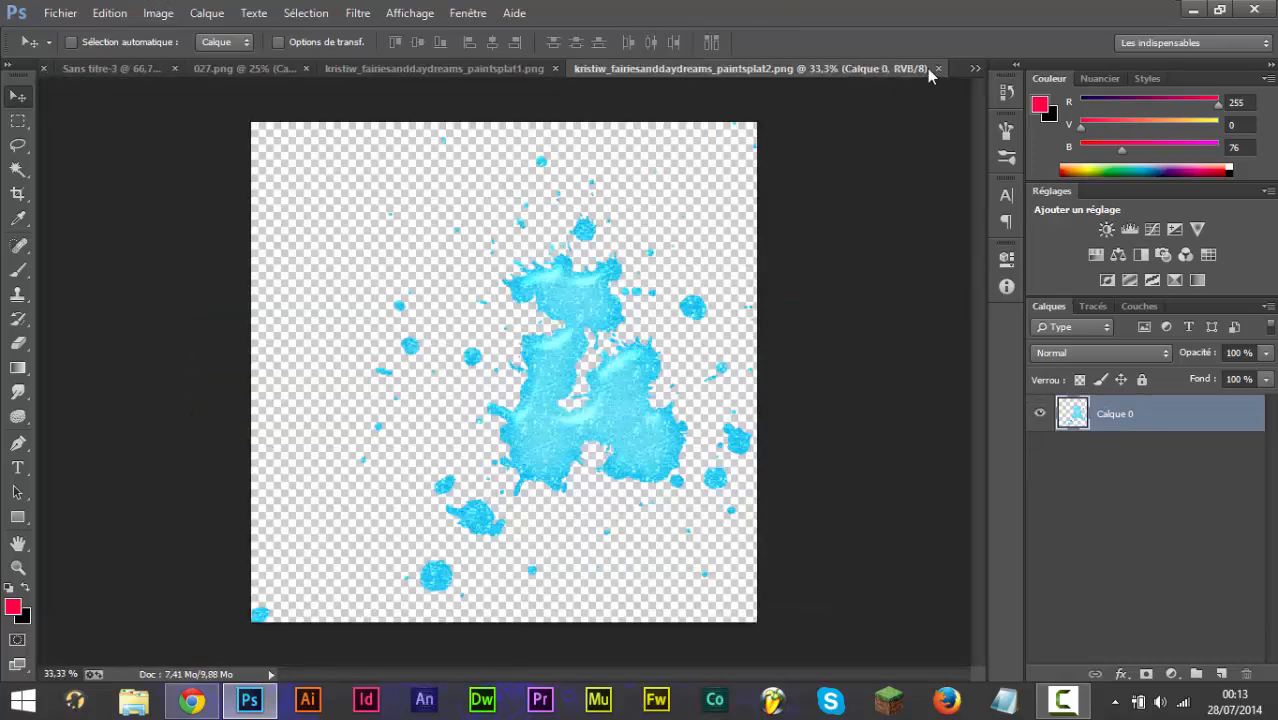
left_click(938, 68)
left_click(729, 71)
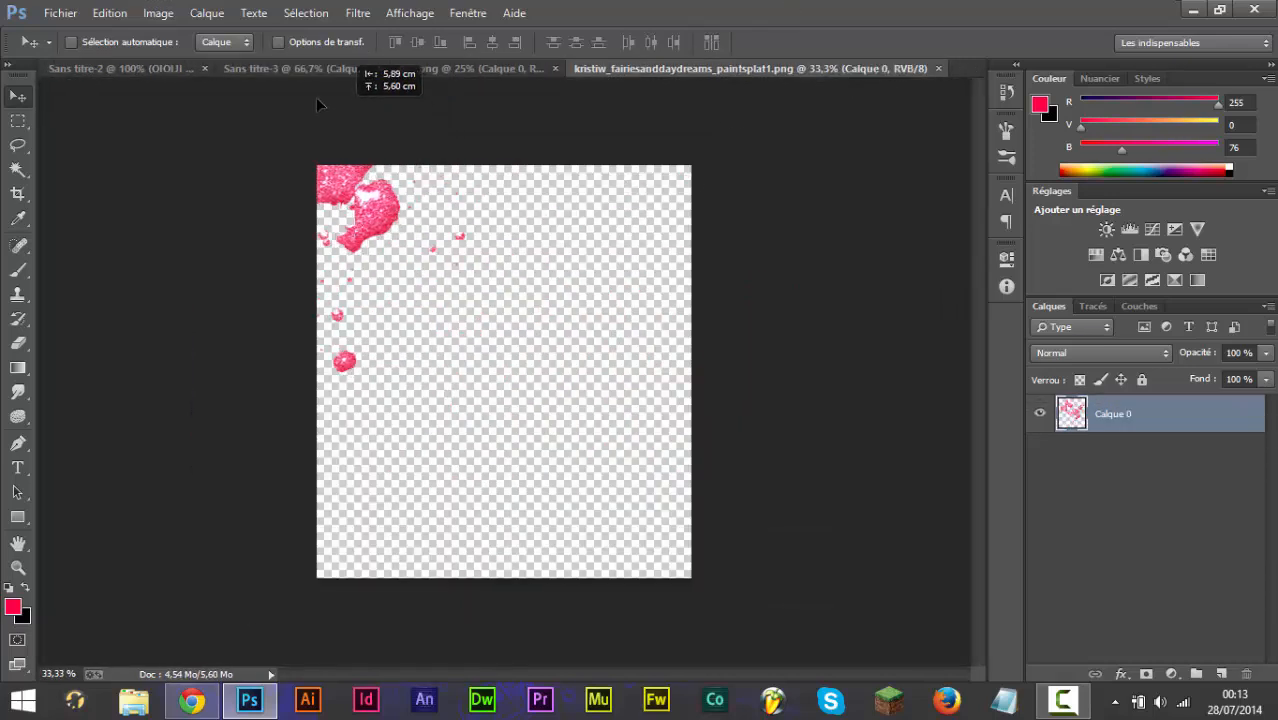
left_click(281, 70)
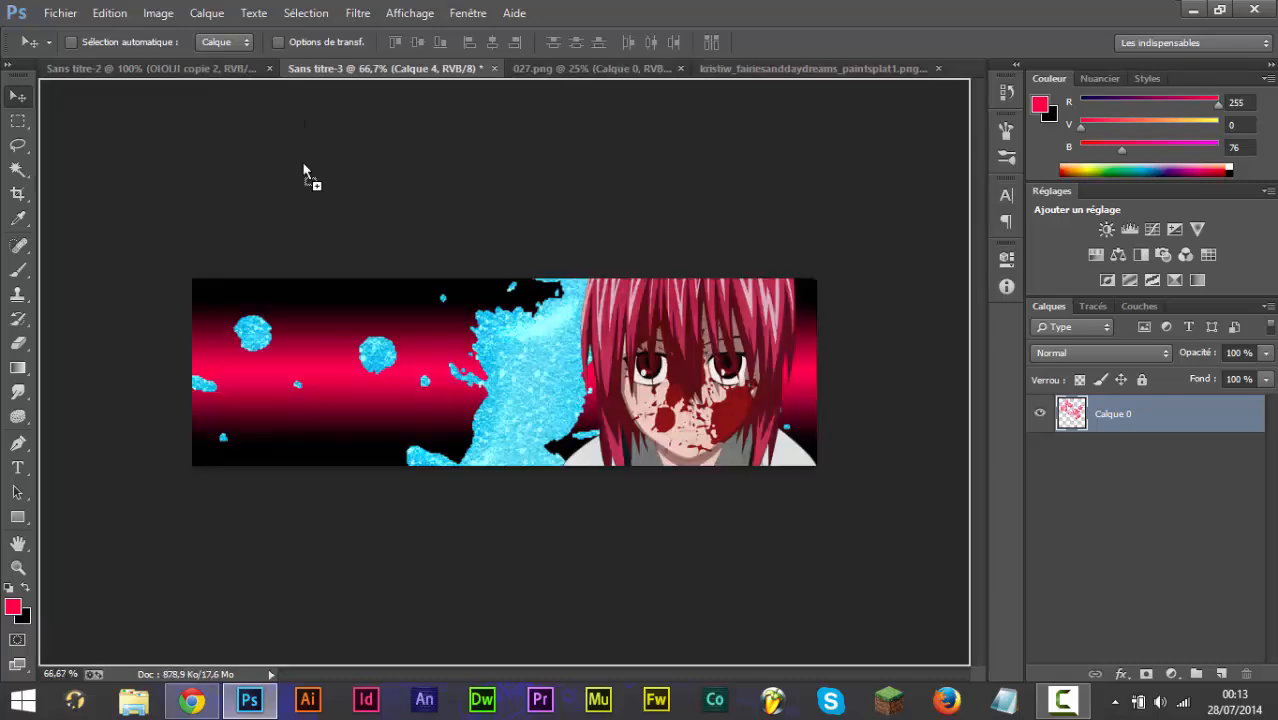
left_click(921, 72)
left_click(938, 68)
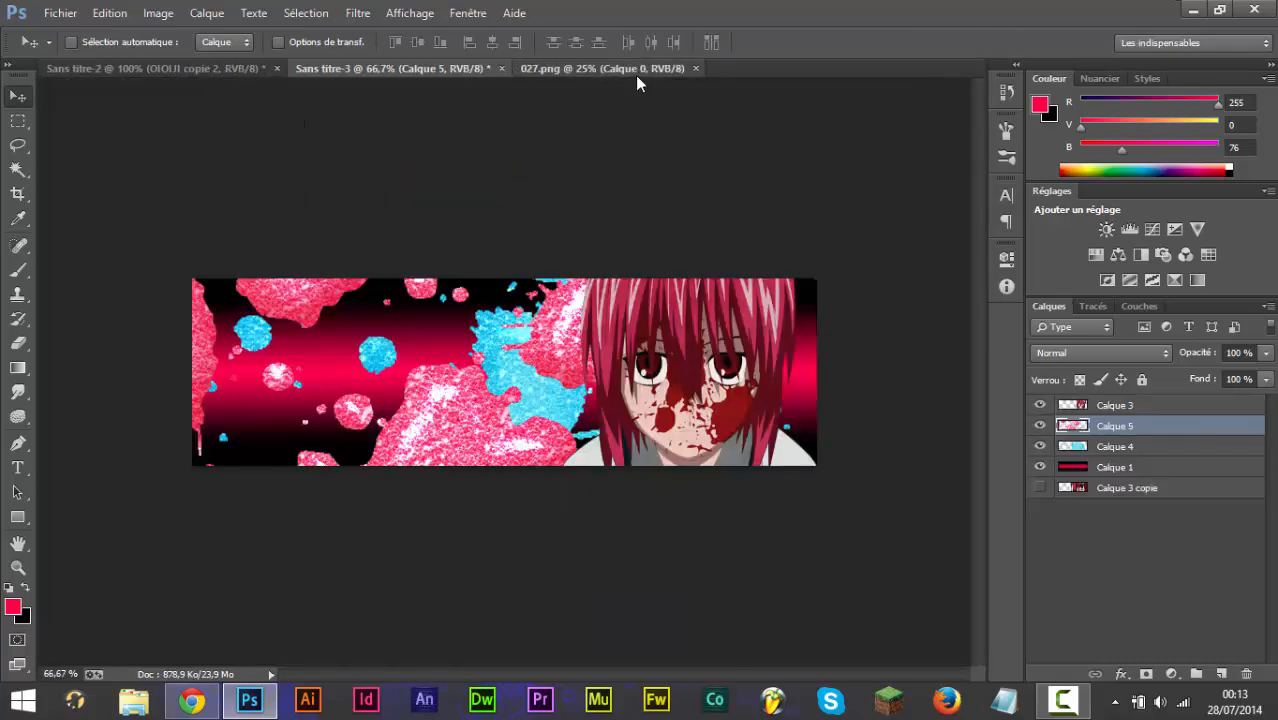
Copy the pink texture from 027.png into the Sans titre-3 banner and close 027.png.
left_click(635, 72)
left_click_drag(567, 388, 511, 443)
left_click(695, 68)
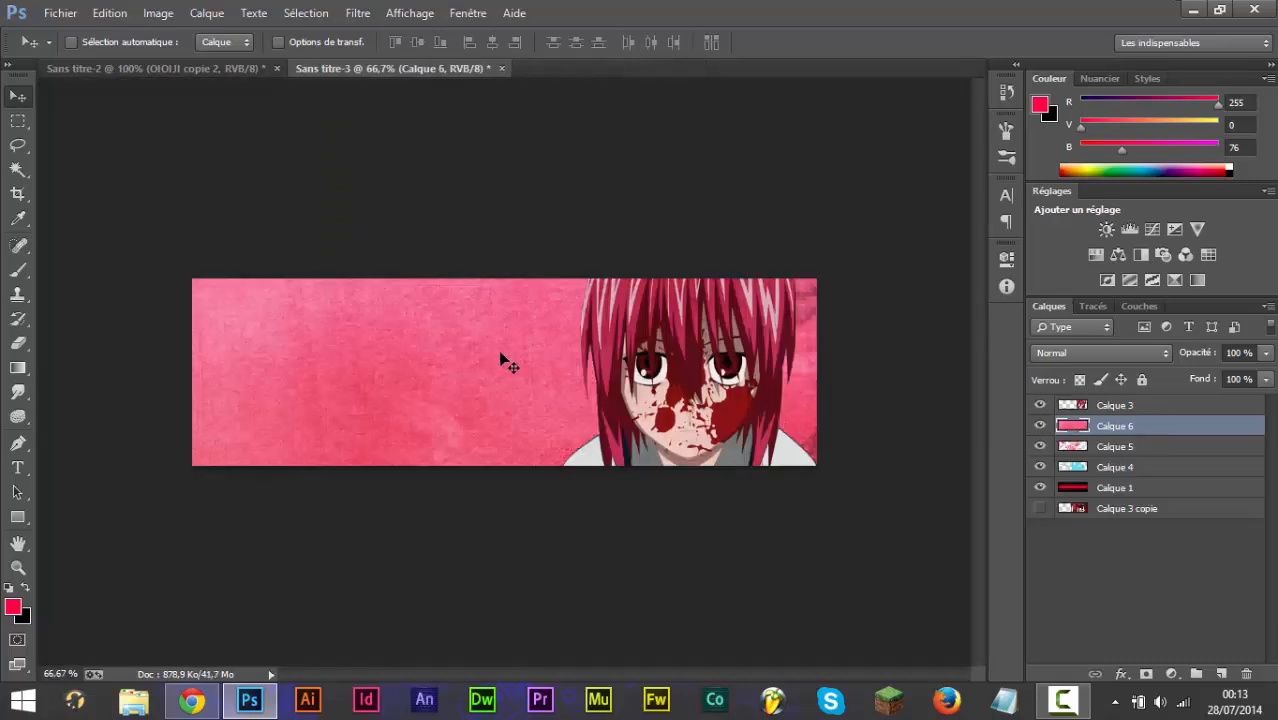
Scale the pink texture on Calque 6 to about 51% and position it over the banner's right half, behind the character.
scroll(500, 356, "down", 2)
scroll(483, 365, "down", 3)
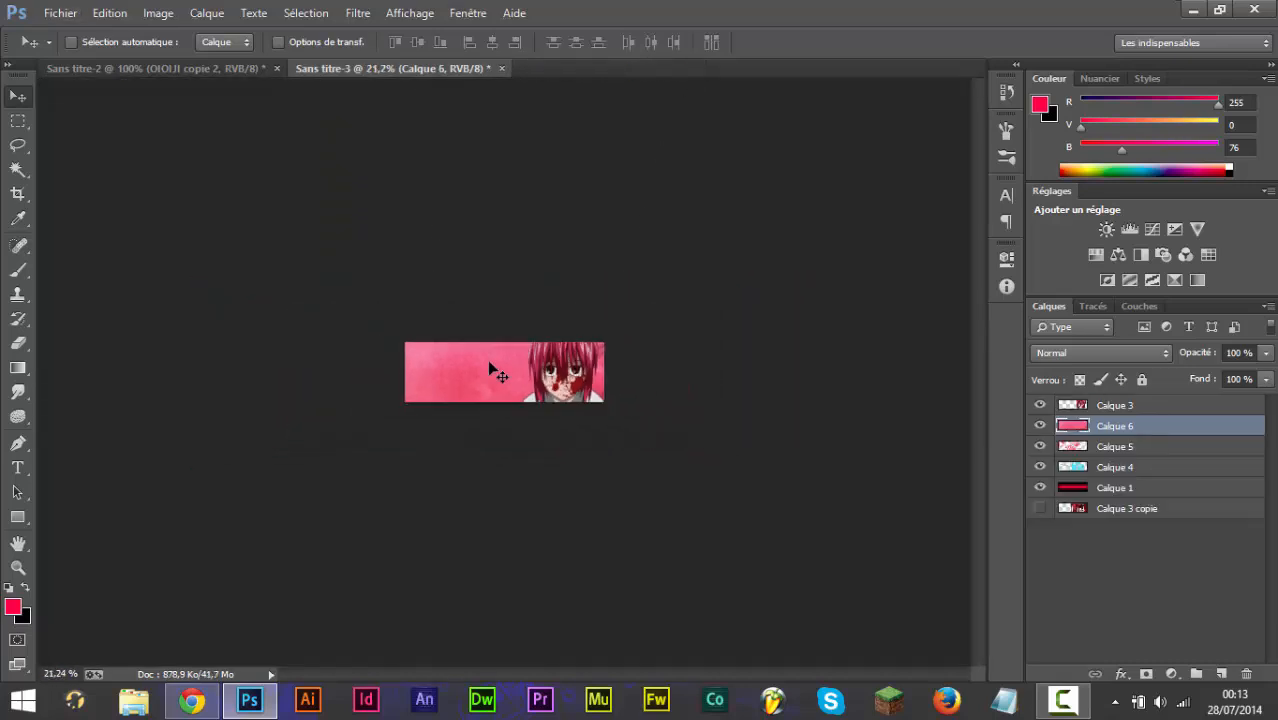
key("ctrl+t")
left_click_drag(243, 176, 428, 414)
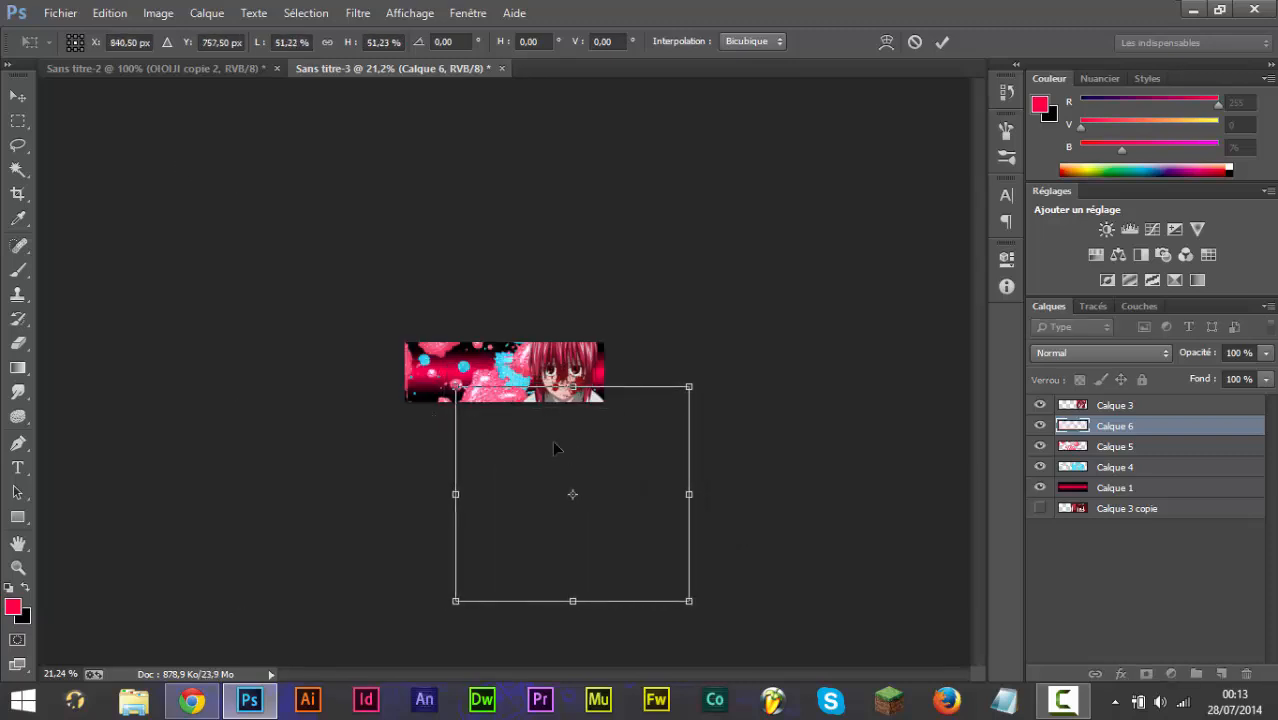
left_click_drag(556, 445, 558, 402)
left_click_drag(558, 352, 551, 327)
key("Return")
scroll(706, 357, "up", 3, "alt")
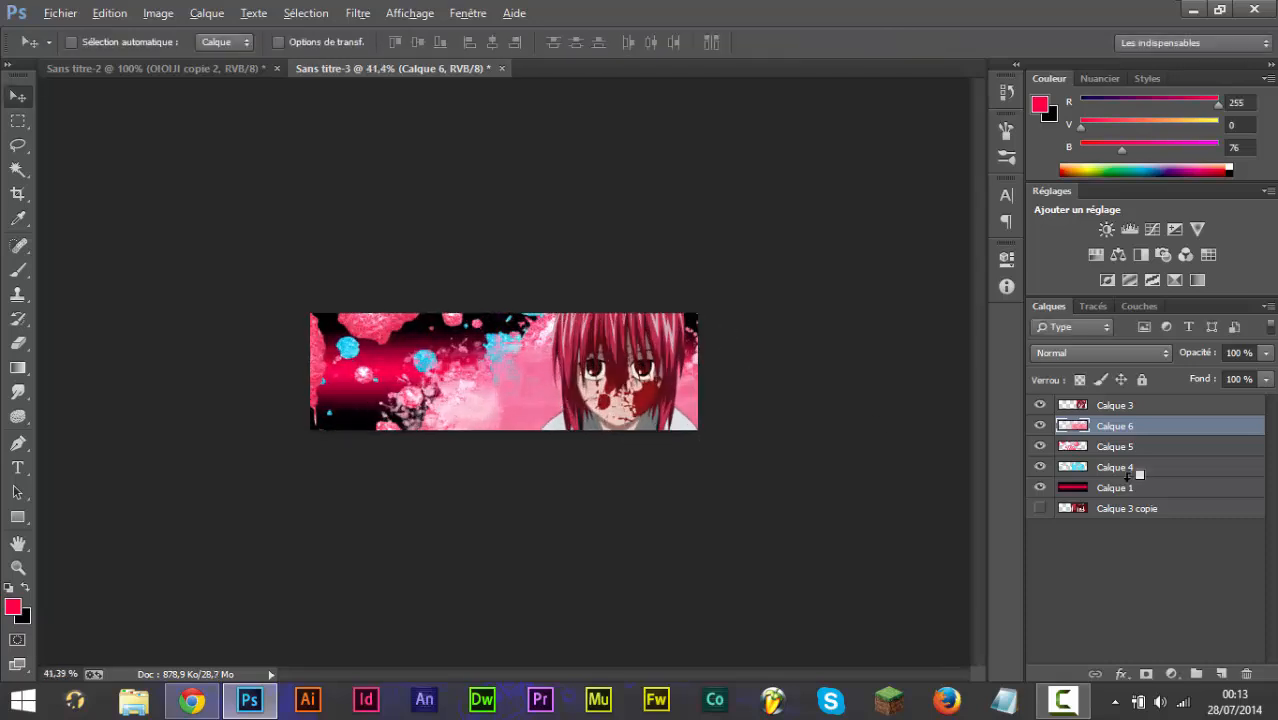
Hide Calque 5 and Calque 4, and set the blending mode of Calque 6 to Incrustation.
left_click_drag(1043, 447, 1040, 488)
left_click(1043, 488)
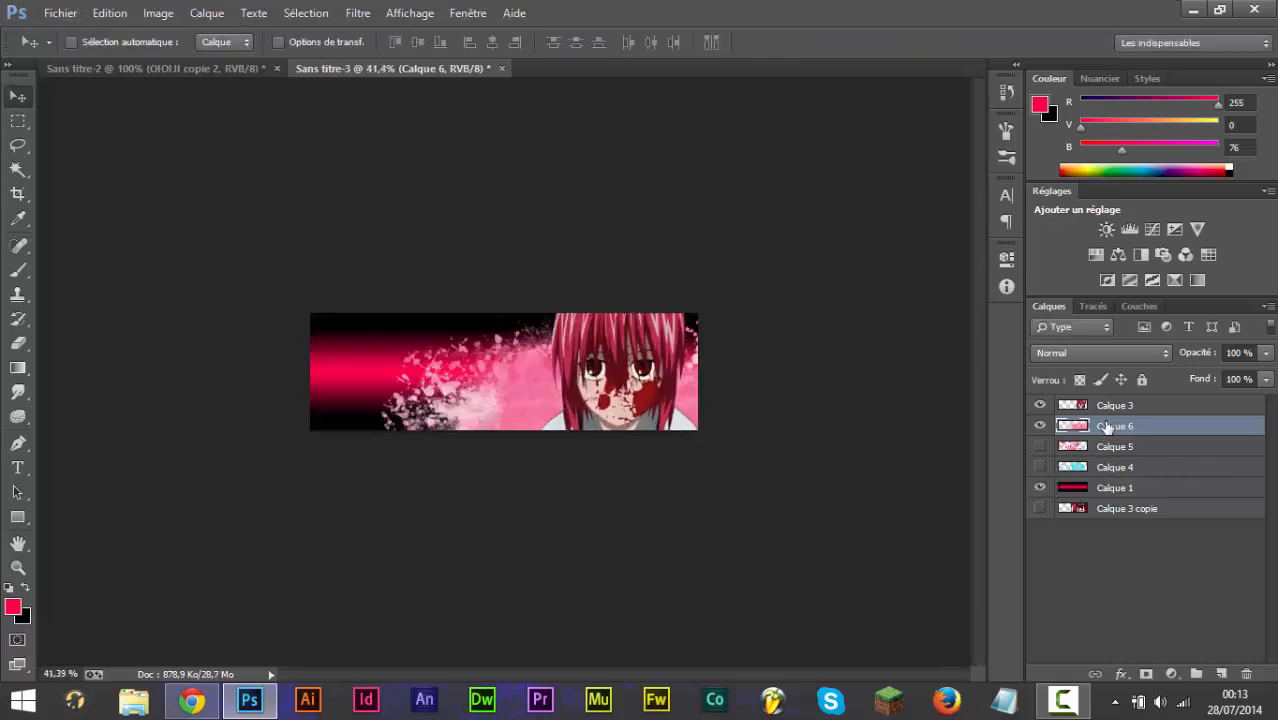
left_click(1067, 355)
left_click(1065, 180)
scroll(462, 388, "down", 2)
key("alt")
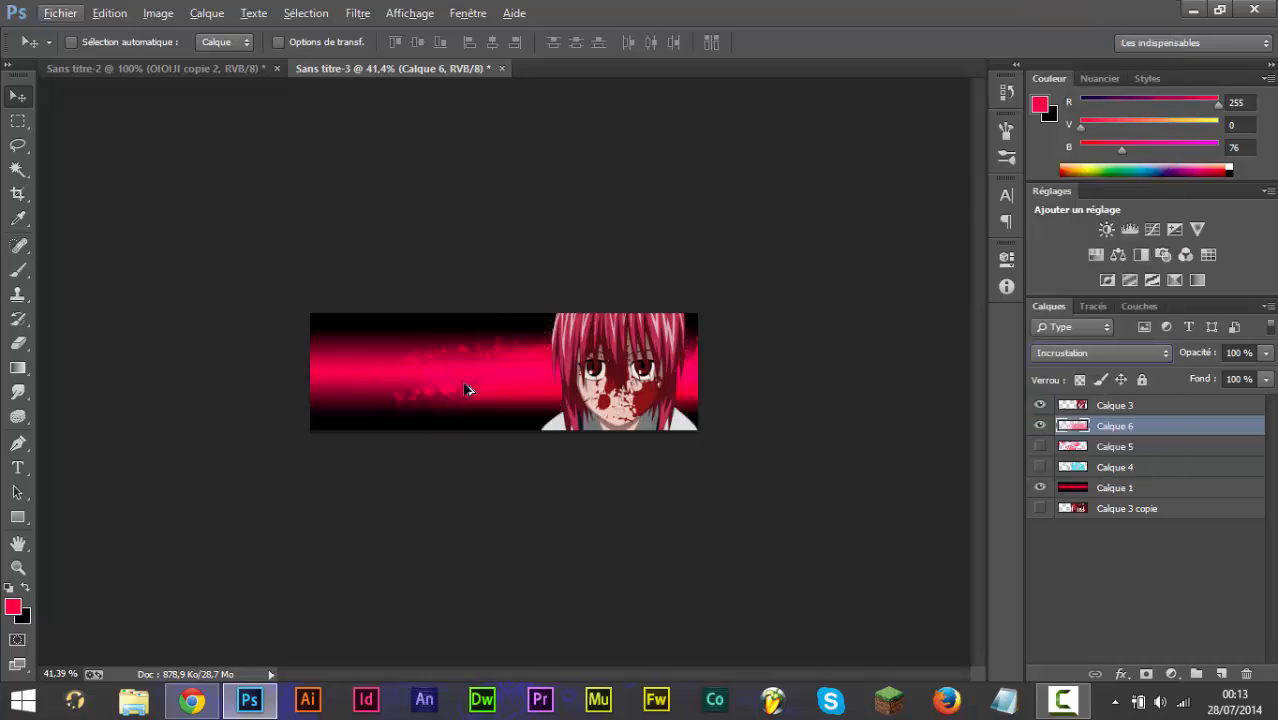
Move the character on Calque 3 toward the banner's right edge so its face is partly cropped.
scroll(457, 379, "up", 2)
scroll(457, 378, "down", 1)
scroll(457, 378, "down", 1)
scroll(476, 370, "down", 2)
scroll(478, 378, "up", 2)
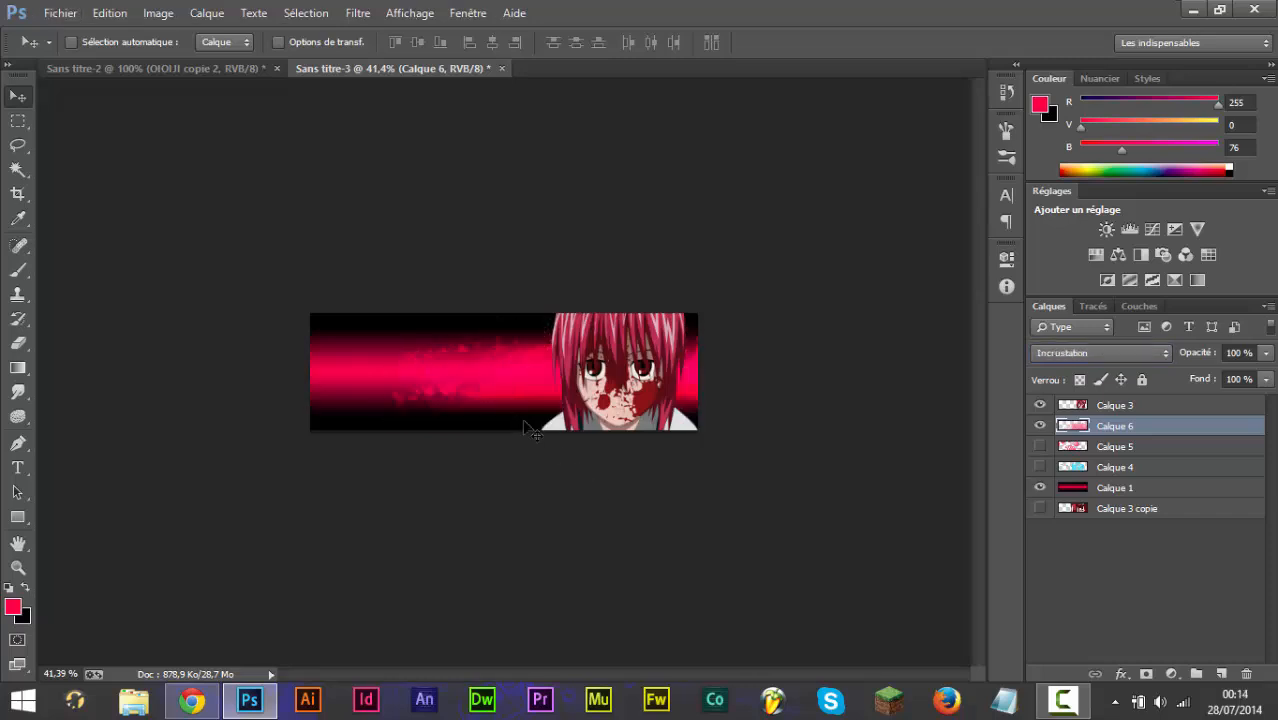
scroll(550, 448, "up", 5)
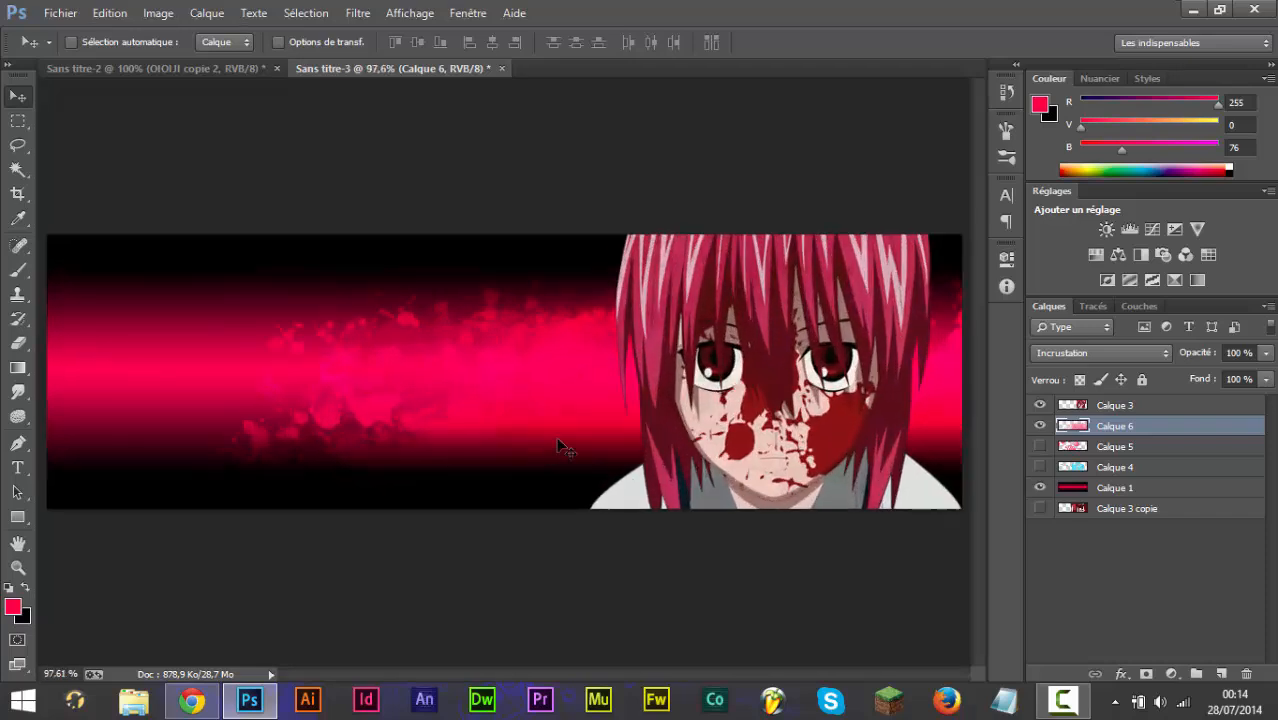
scroll(560, 446, "up", 1)
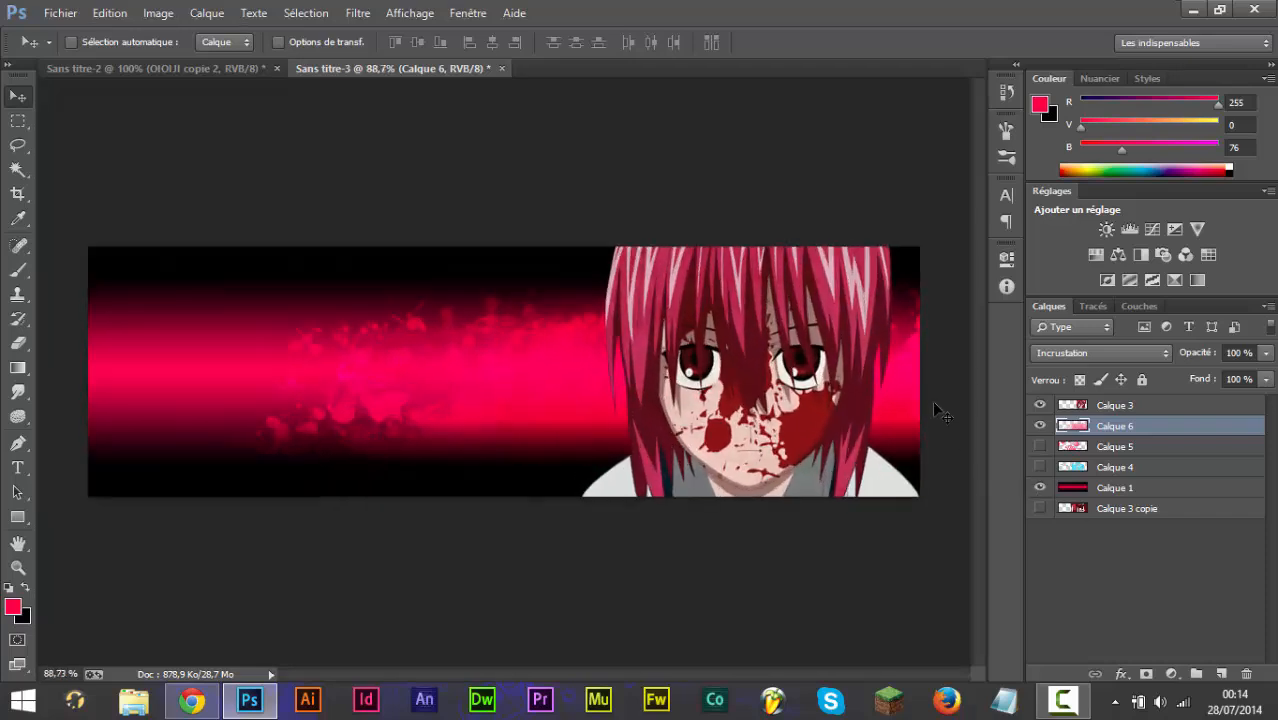
left_click(1085, 408)
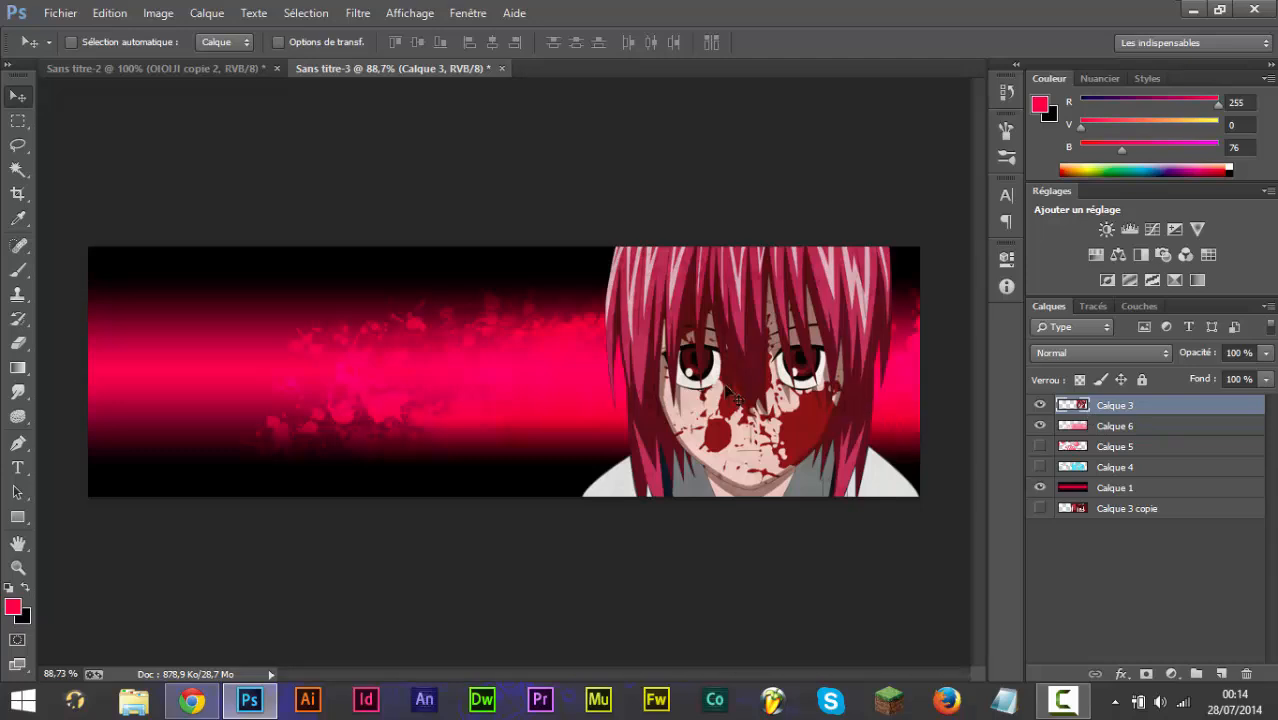
left_click_drag(730, 395, 848, 398)
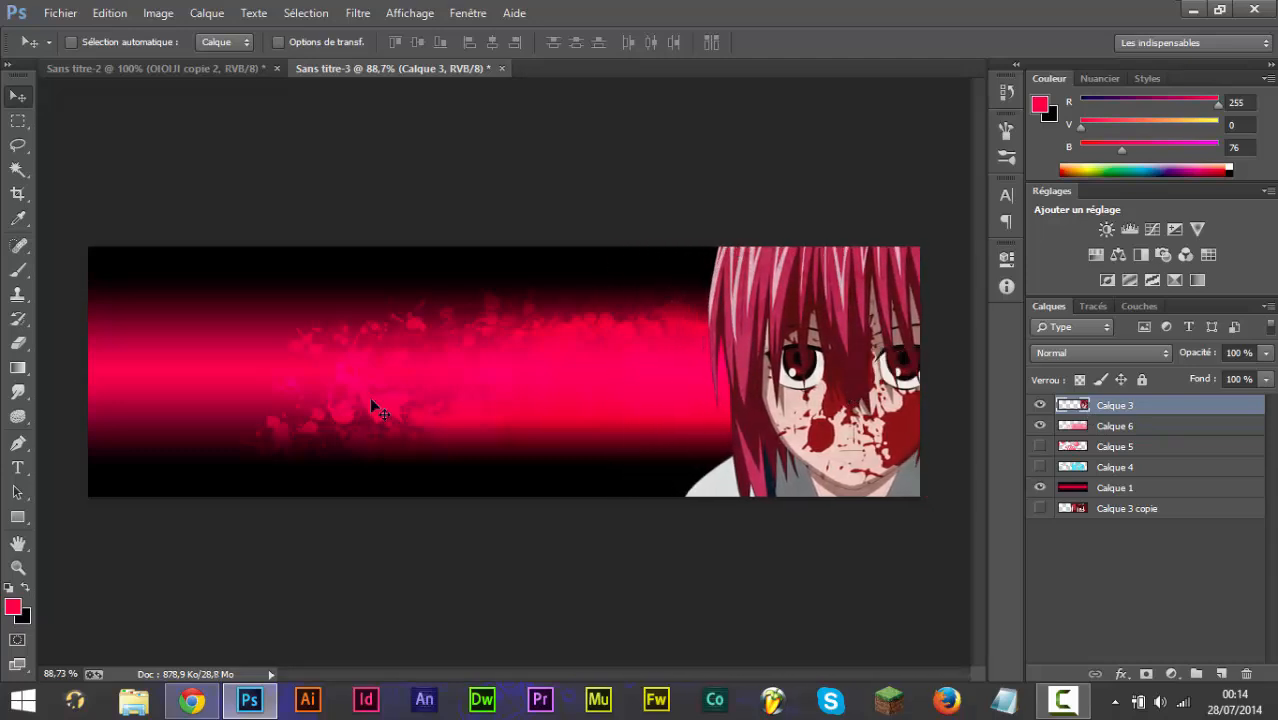
Show the pink splats on Calque 5, scale them down proportionally and place them just left of the character.
left_click(1040, 446)
left_click(1070, 446)
key("ctrl+t")
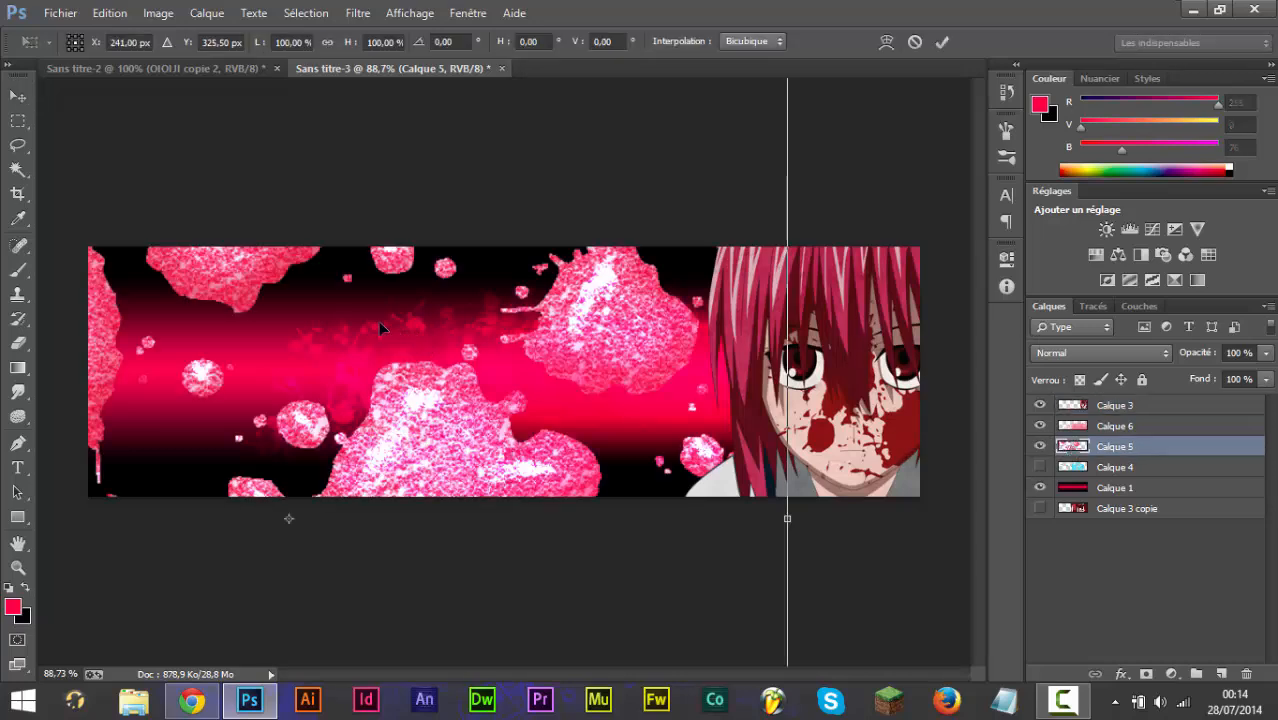
key("ctrl+minus")
key("ctrl+minus")
key("ctrl+minus")
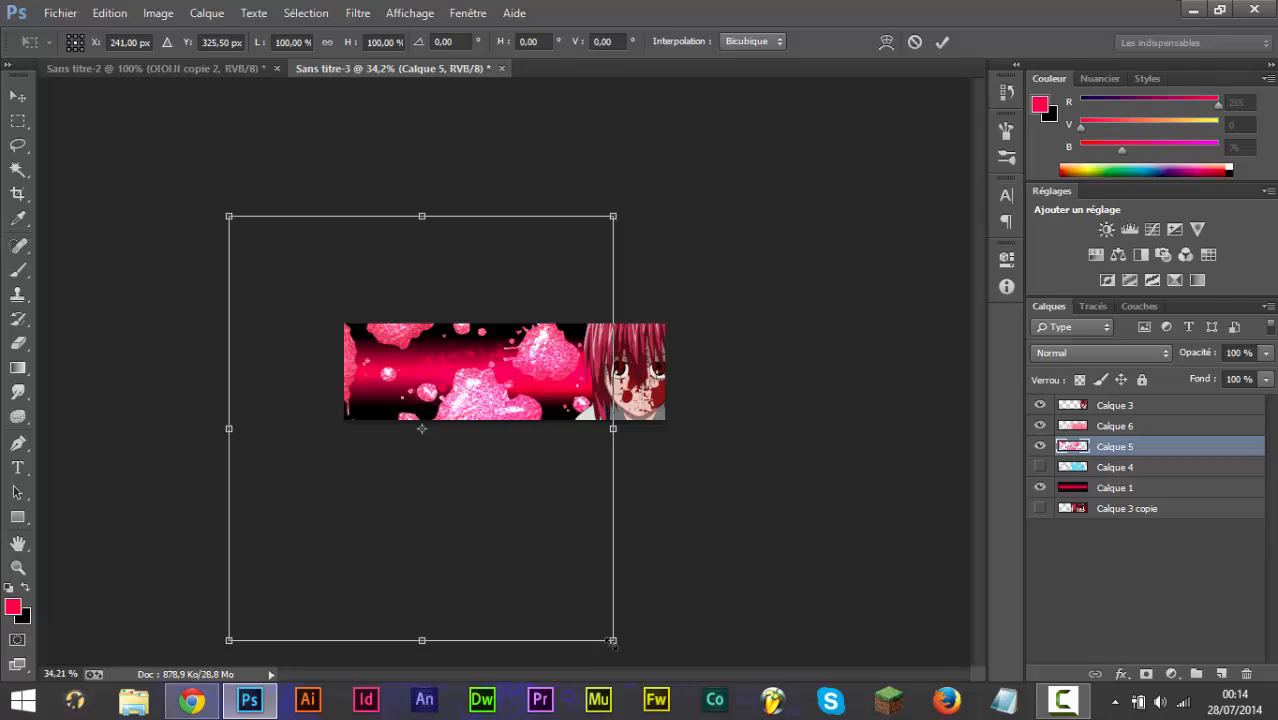
left_click_drag(612, 640, 348, 348)
left_click_drag(299, 311, 567, 418)
key("Return")
scroll(471, 471, "up", 5)
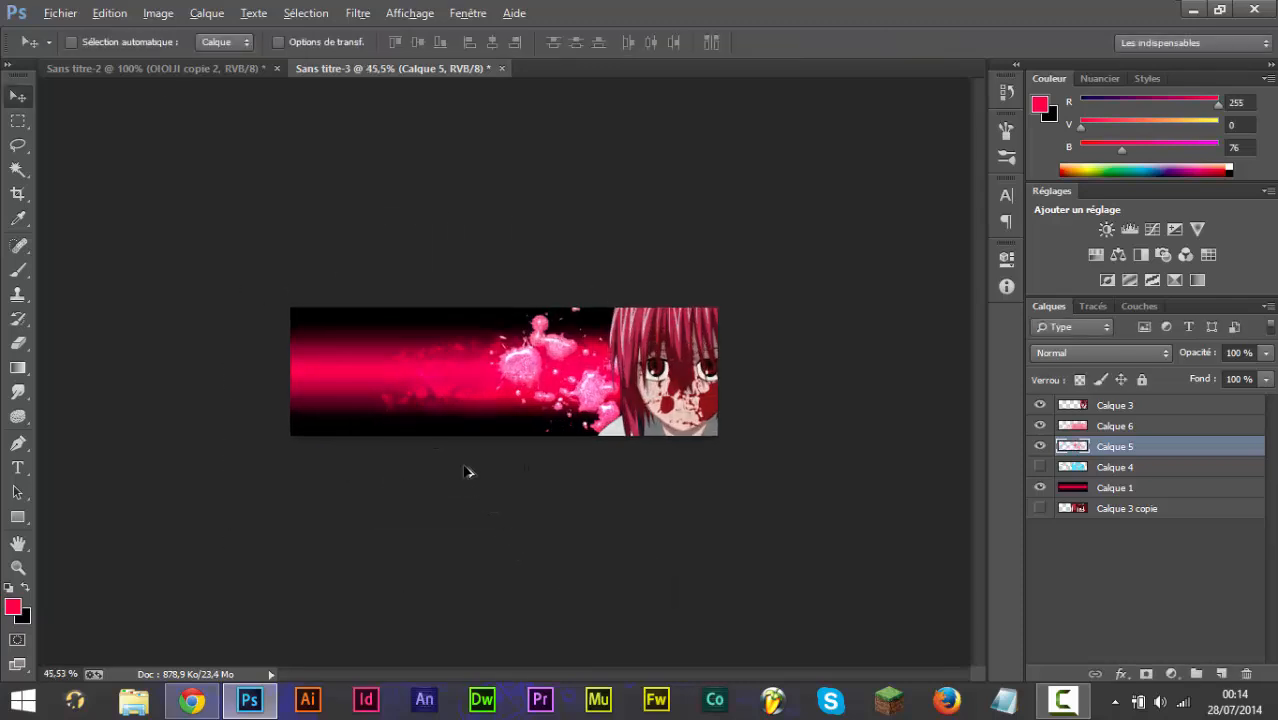
scroll(776, 352, "down", 3)
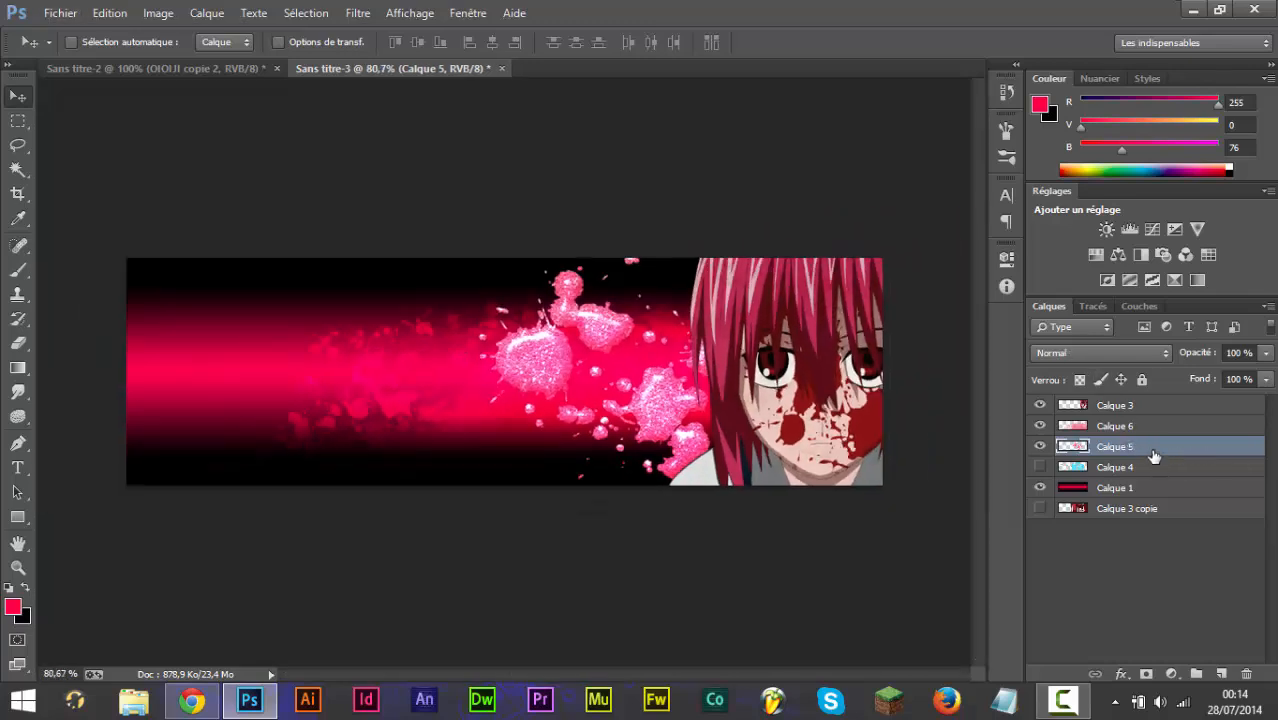
Open the layer style of Calque 5 and preview the Satin, Lueur externe and Ombre interne effects one by one, leaving each disabled.
double_click(1154, 456)
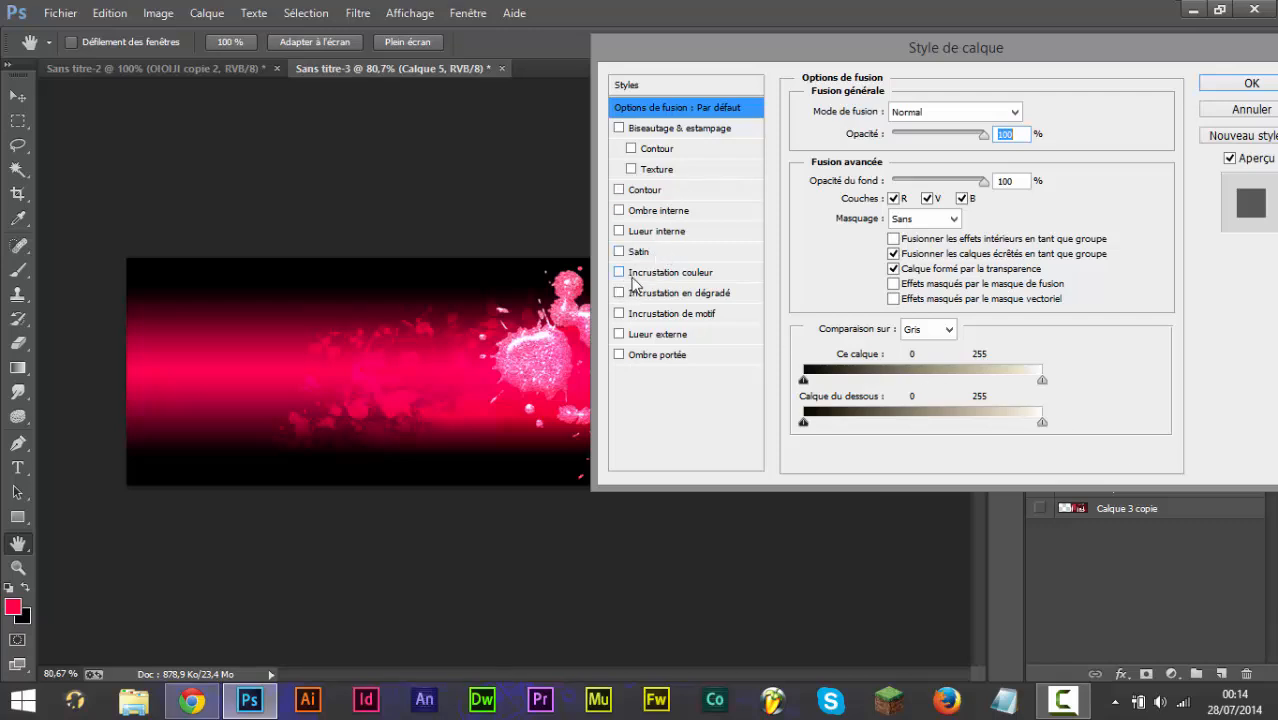
left_click(619, 252)
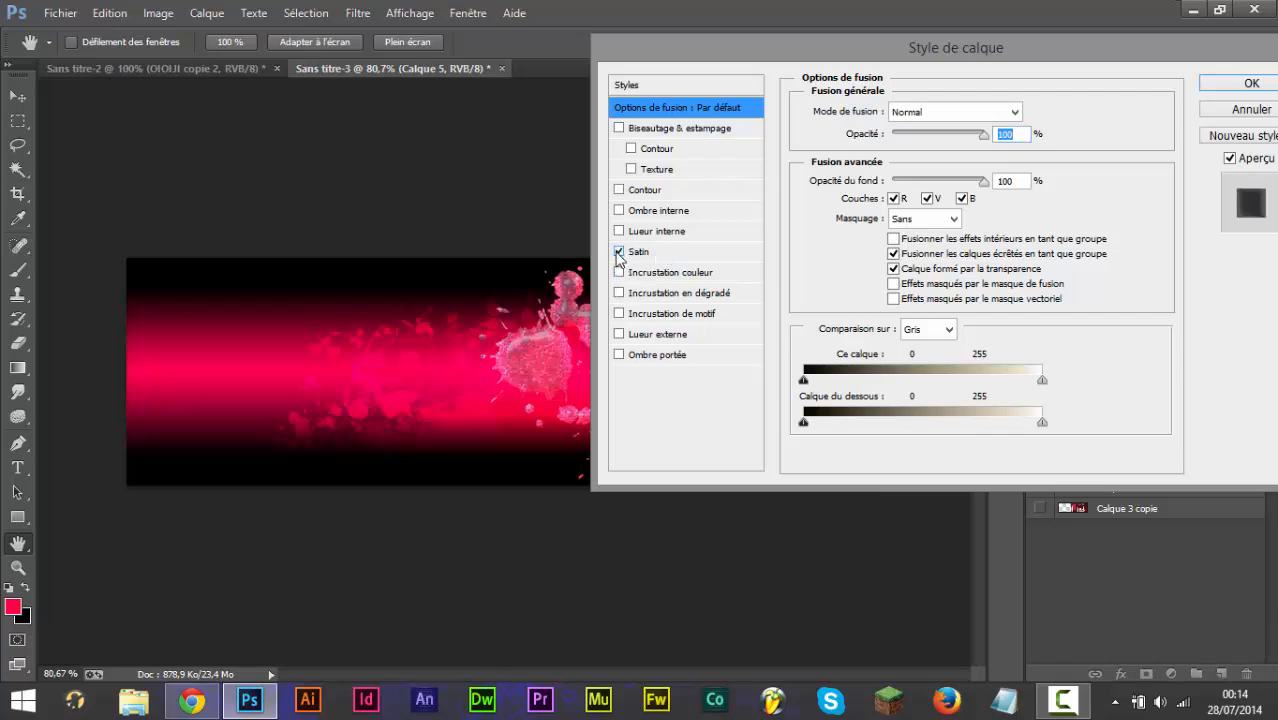
left_click(619, 252)
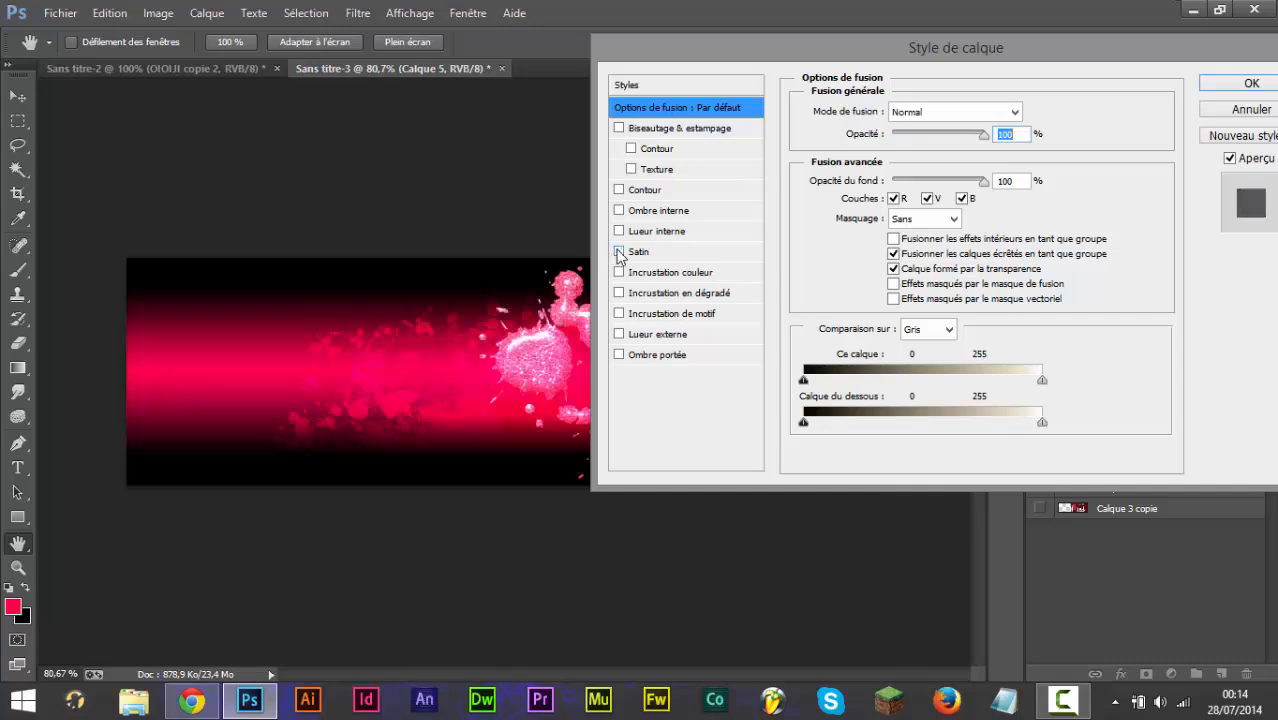
left_click(619, 334)
left_click(619, 334)
left_click(619, 210)
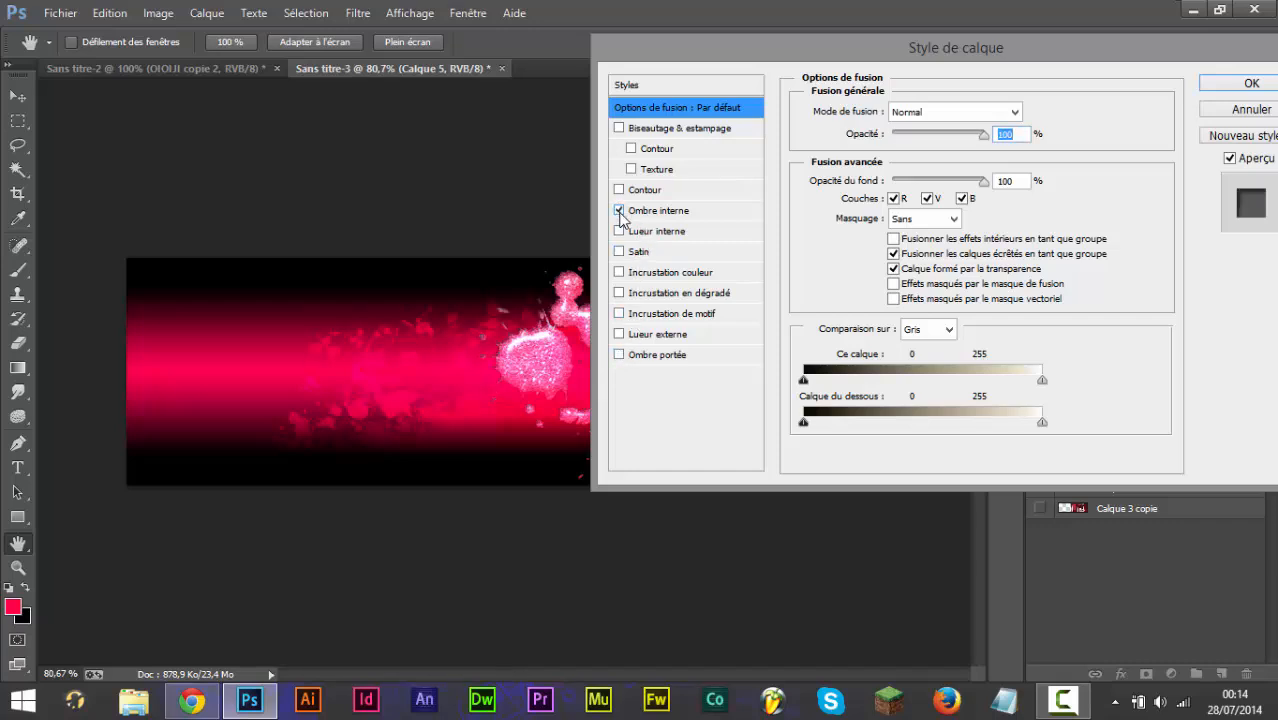
left_click(619, 211)
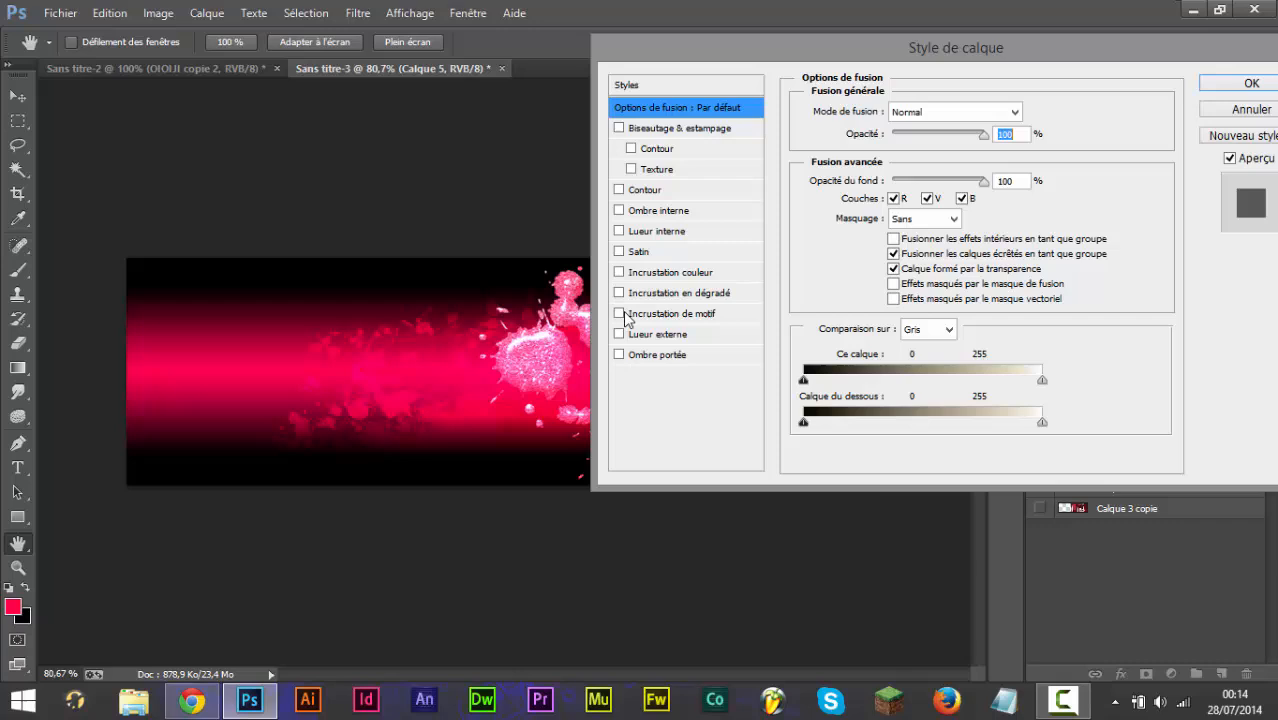
Apply an Incrustation en dégradé effect to Calque 5 using the Premier plan -> arrière-plan gradient, and collapse its effects list.
left_click(680, 292)
left_click(908, 156)
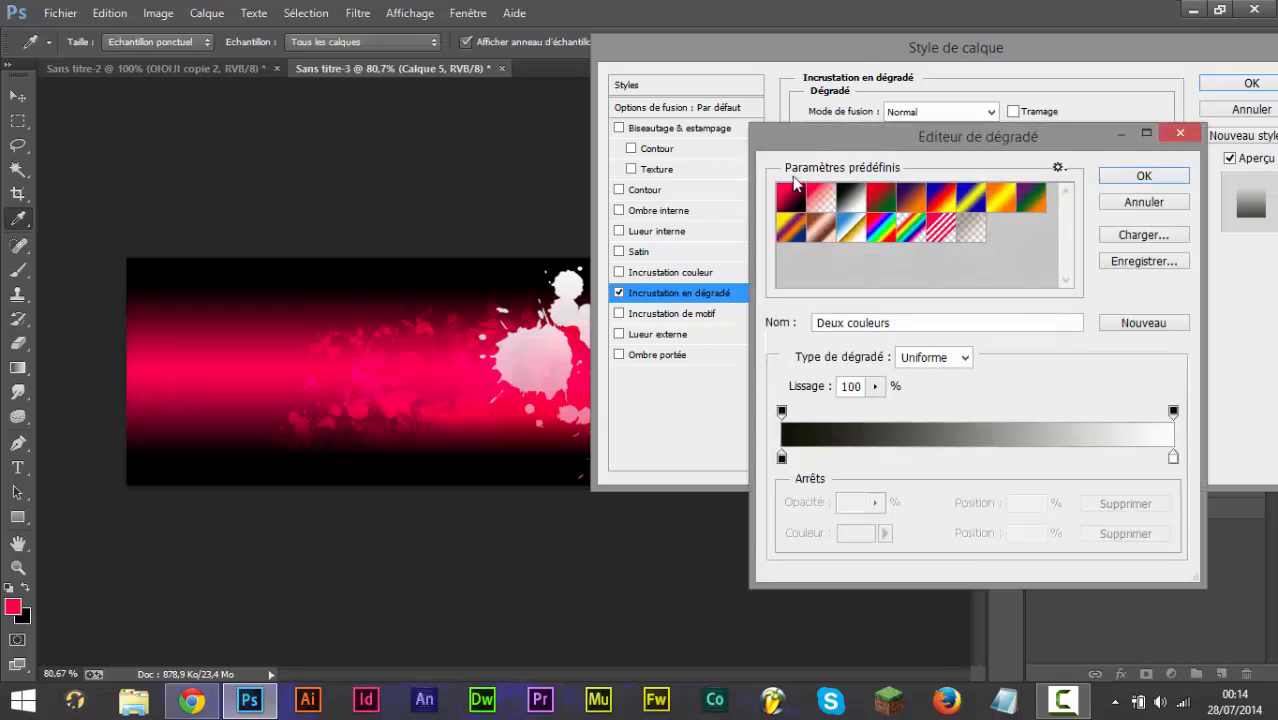
left_click(790, 197)
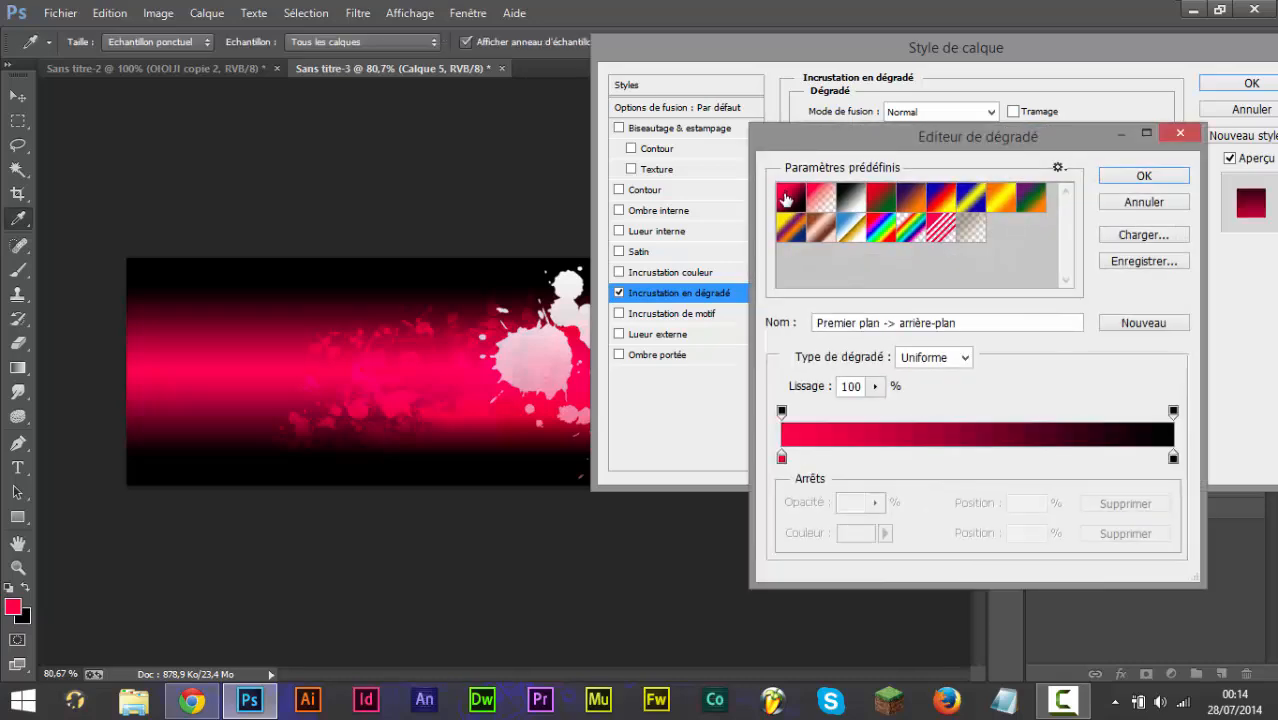
left_click(1144, 174)
left_click_drag(911, 43, 215, 409)
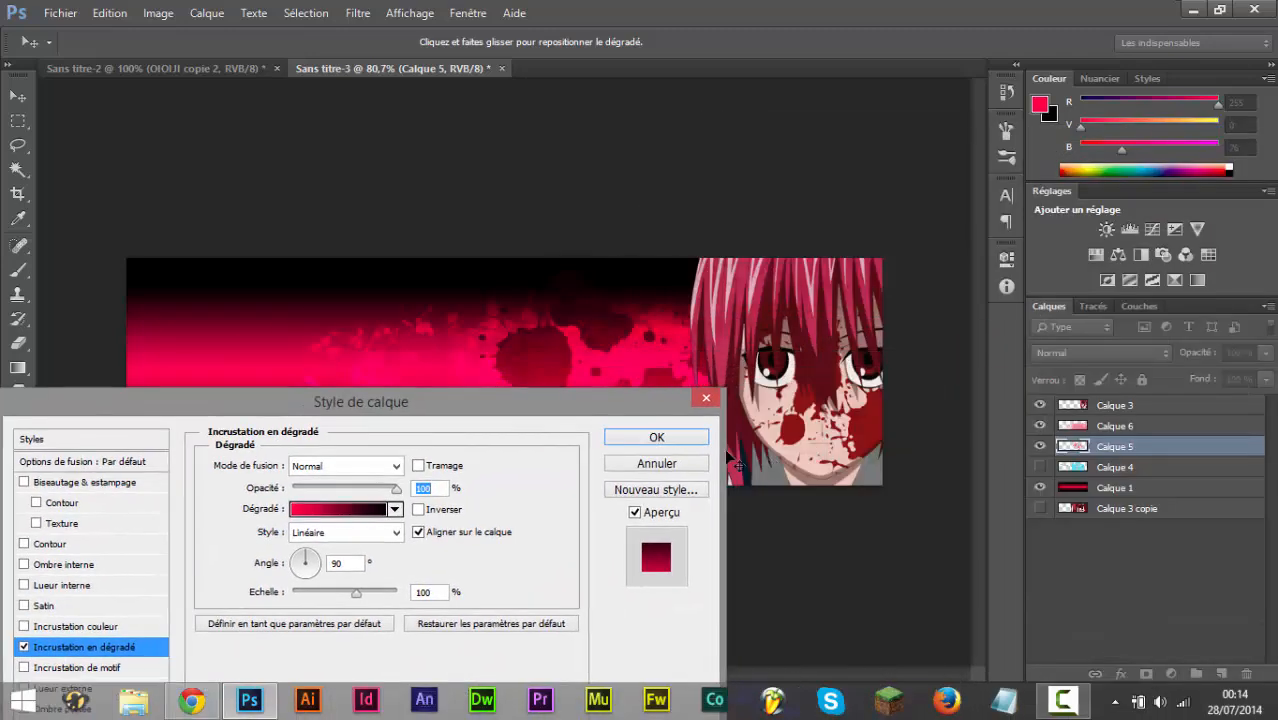
left_click(637, 441)
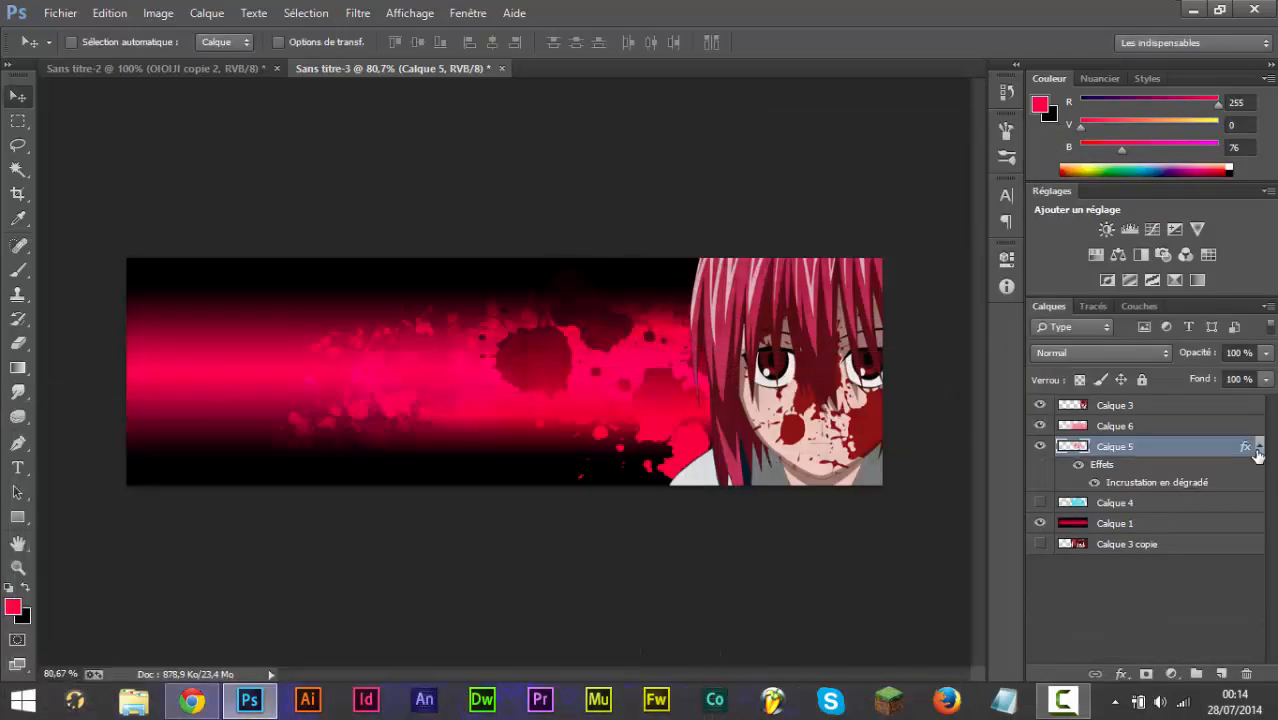
left_click(1258, 450)
scroll(617, 437, "up", 2)
scroll(617, 437, "down", 2)
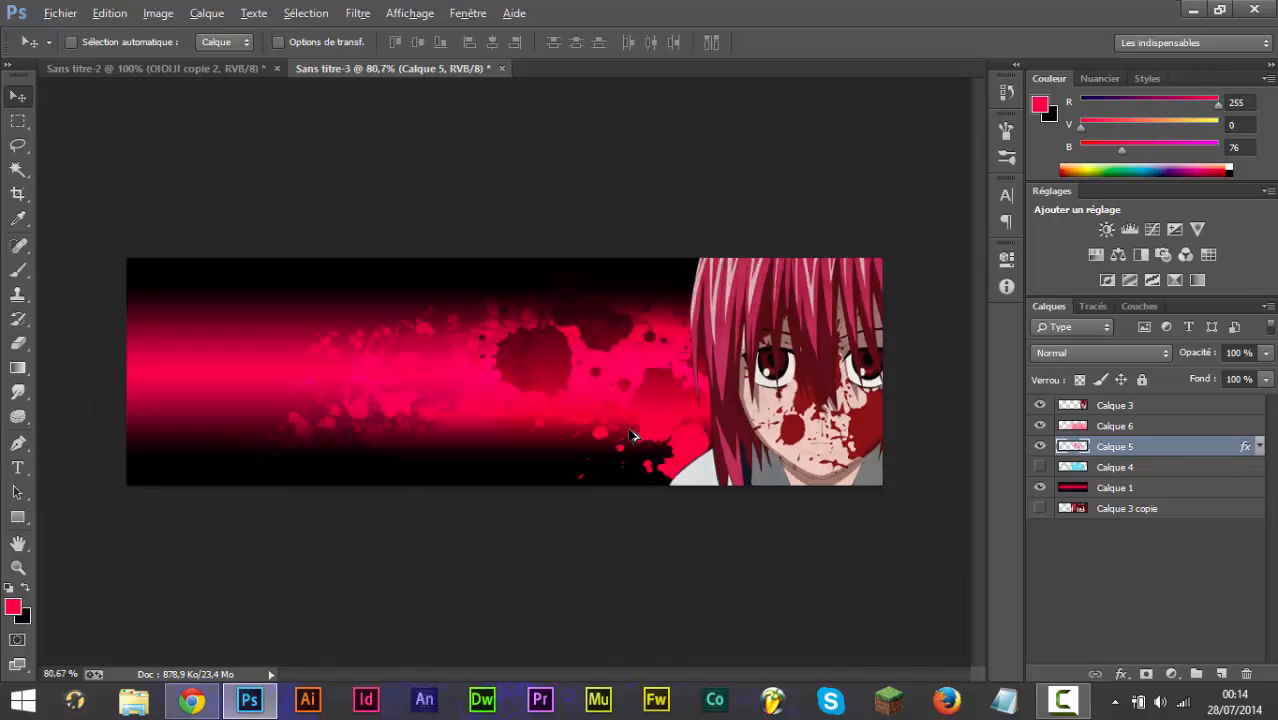
Show Calque 3 copie, place it directly beneath Calque 3 in the layer order and shift its face left across the banner.
left_click(1041, 509)
left_click_drag(1086, 513, 1092, 418)
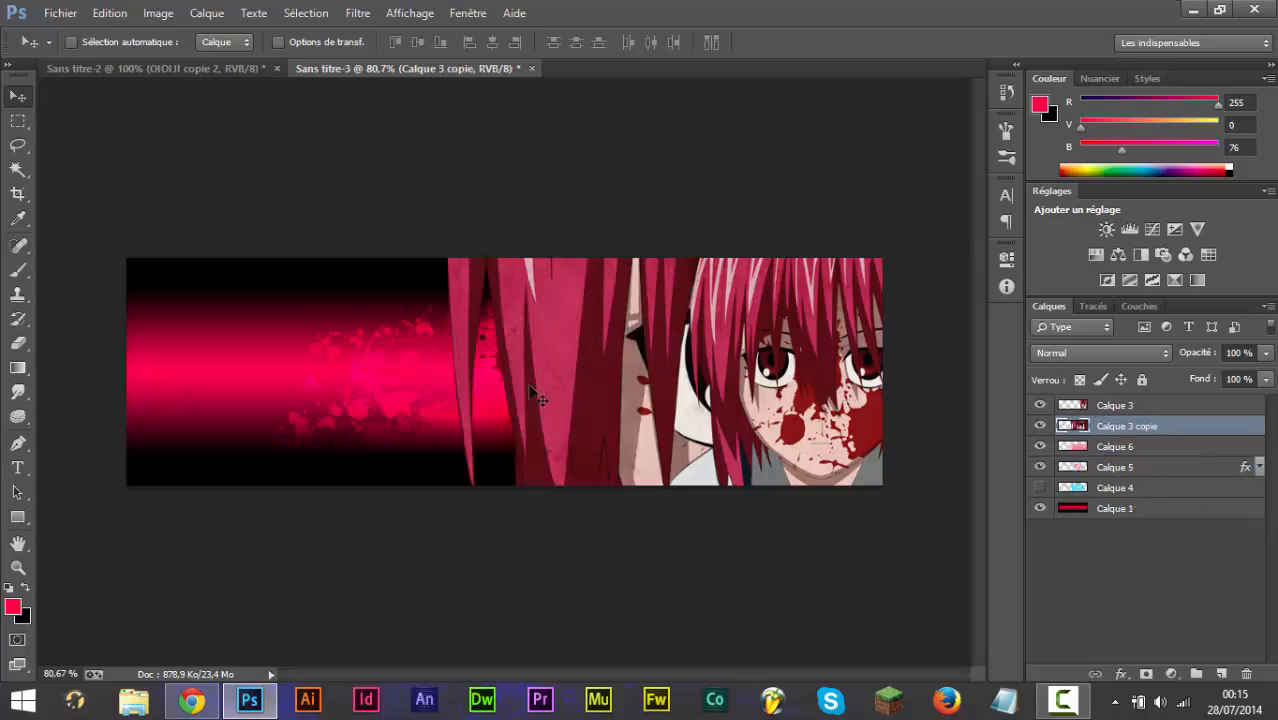
left_click_drag(583, 383, 484, 394)
key("ctrl+r")
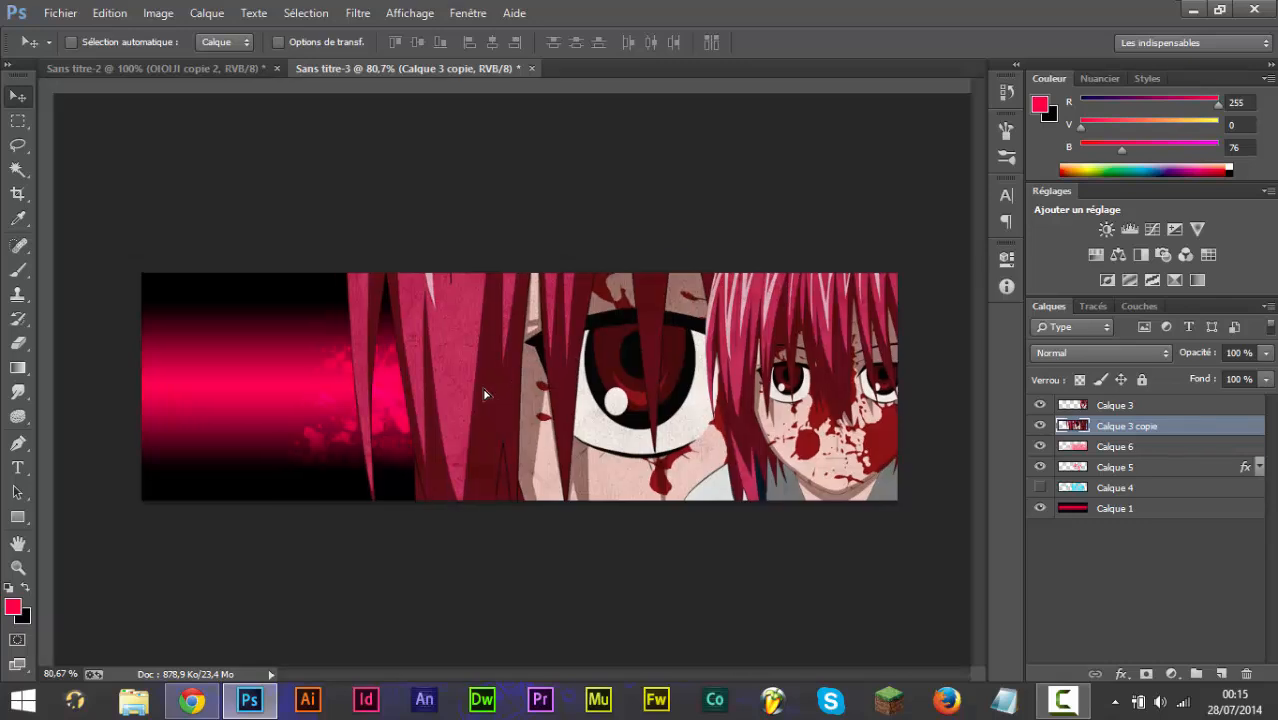
key("ctrl+r")
Scale Calque 3 copie to about 63% and position its eye just left of the main character.
key("ctrl+t")
key("ctrl+0")
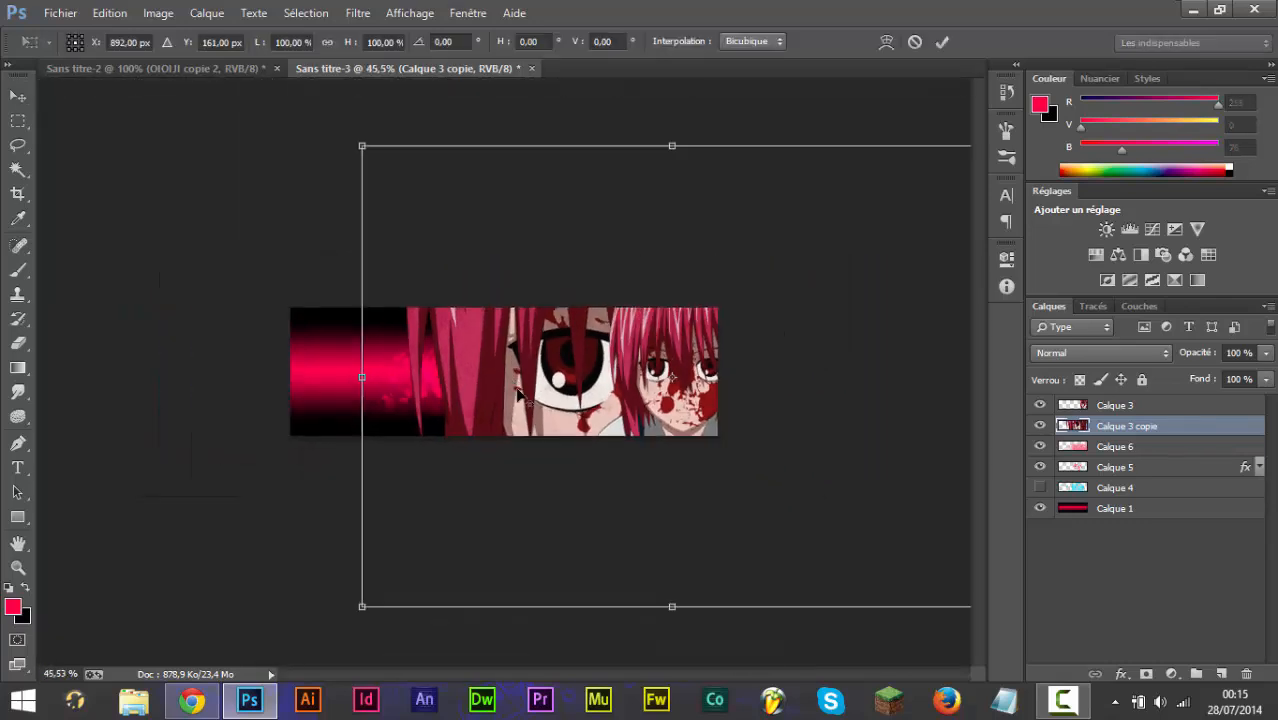
left_click_drag(826, 530, 669, 419)
left_click_drag(544, 402, 580, 457)
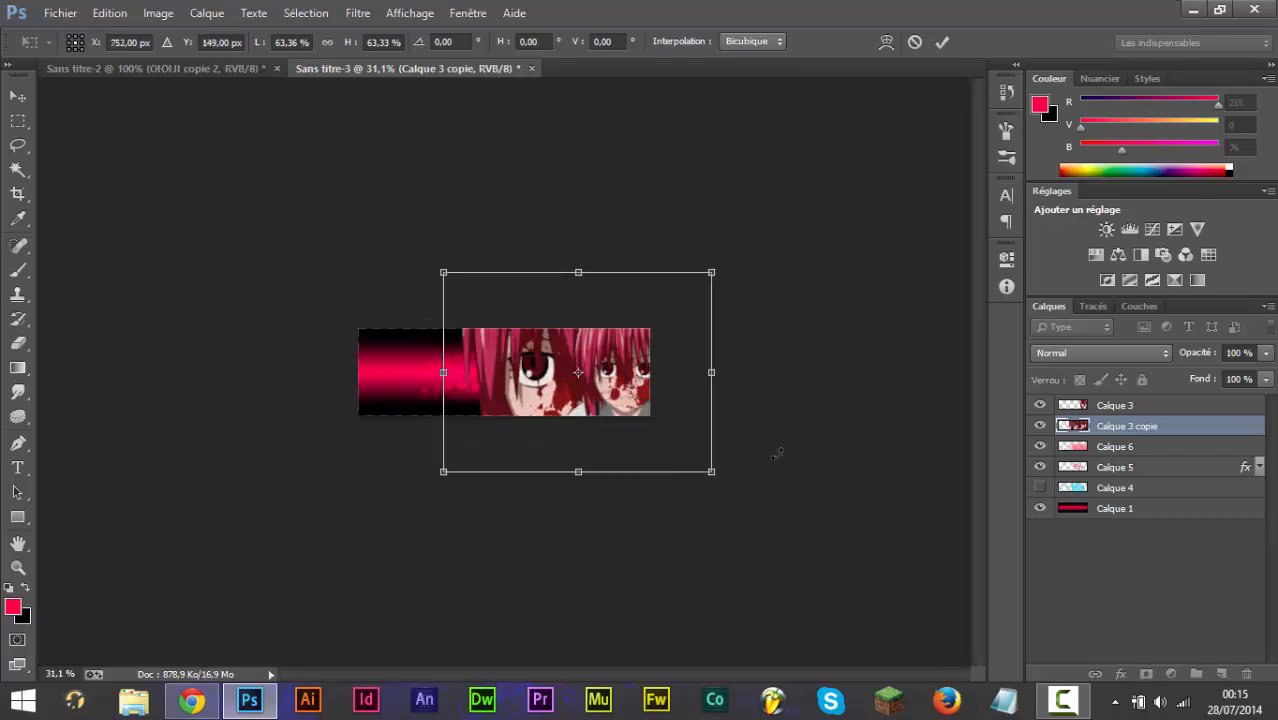
key("Return")
Set the blending mode of Calque 3 copie to Superposition.
left_click(1100, 352)
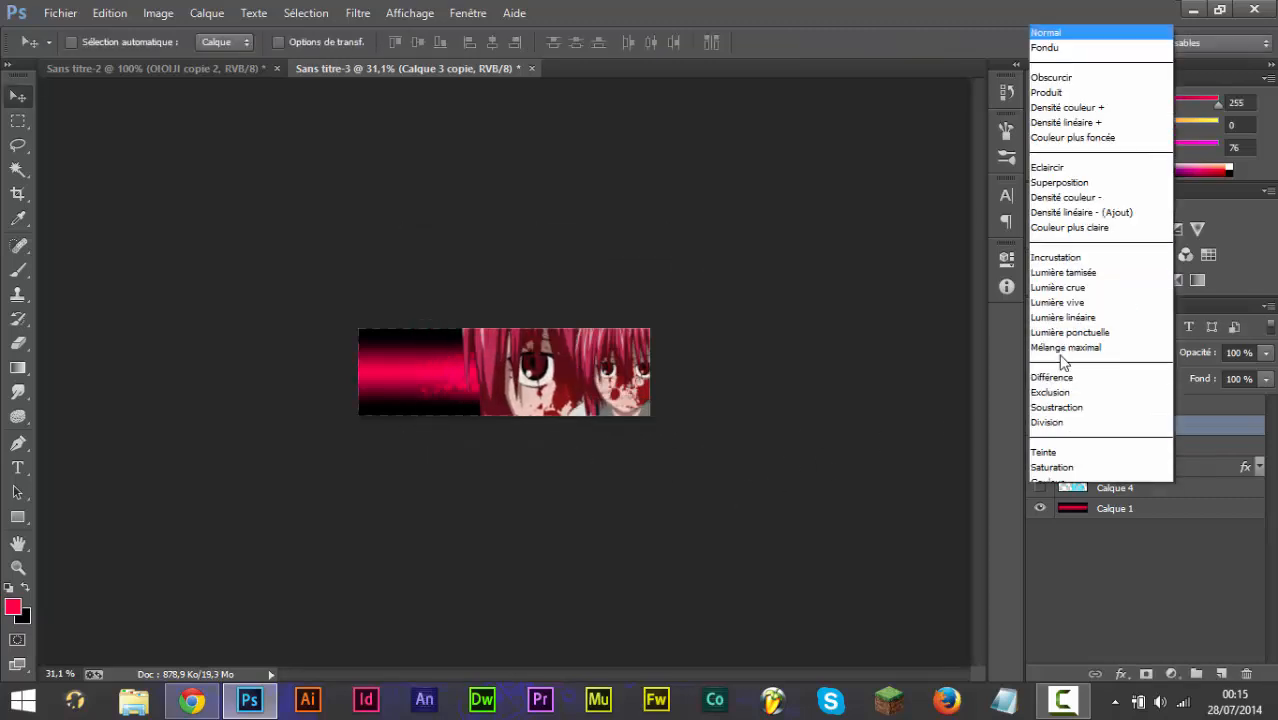
left_click(1072, 197)
key("Up")
key("Up")
key("Up")
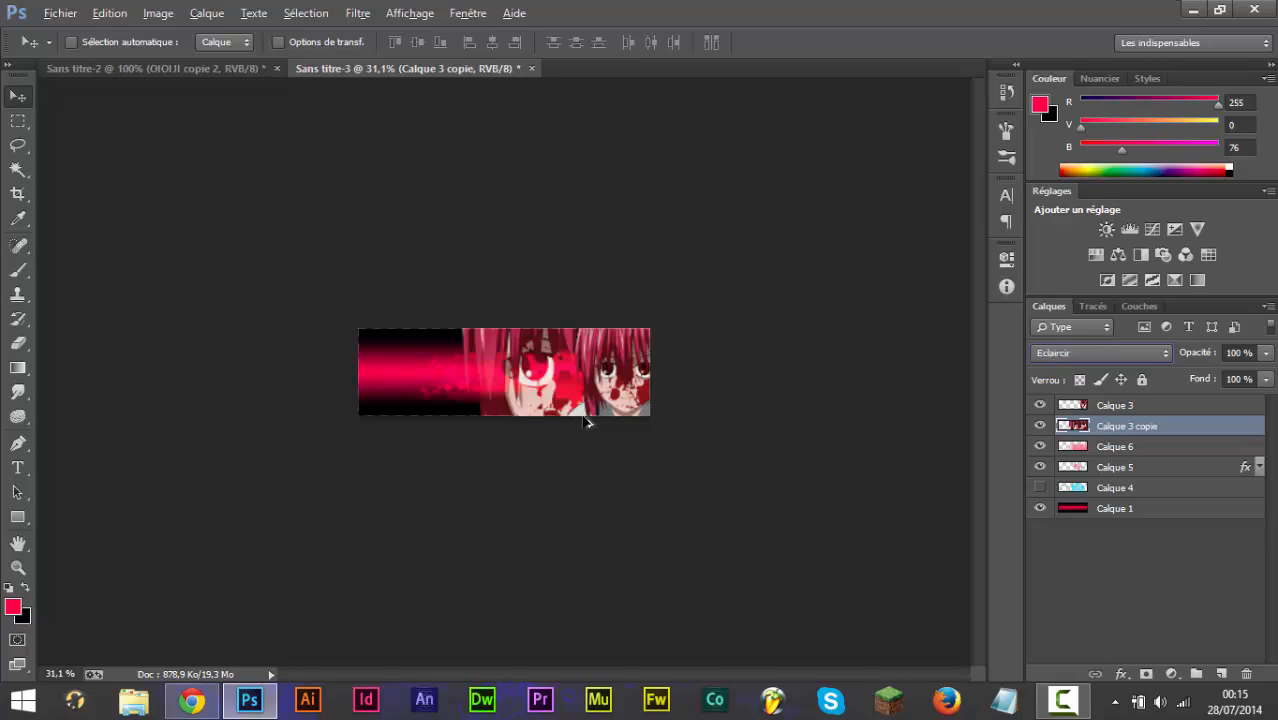
key("alt")
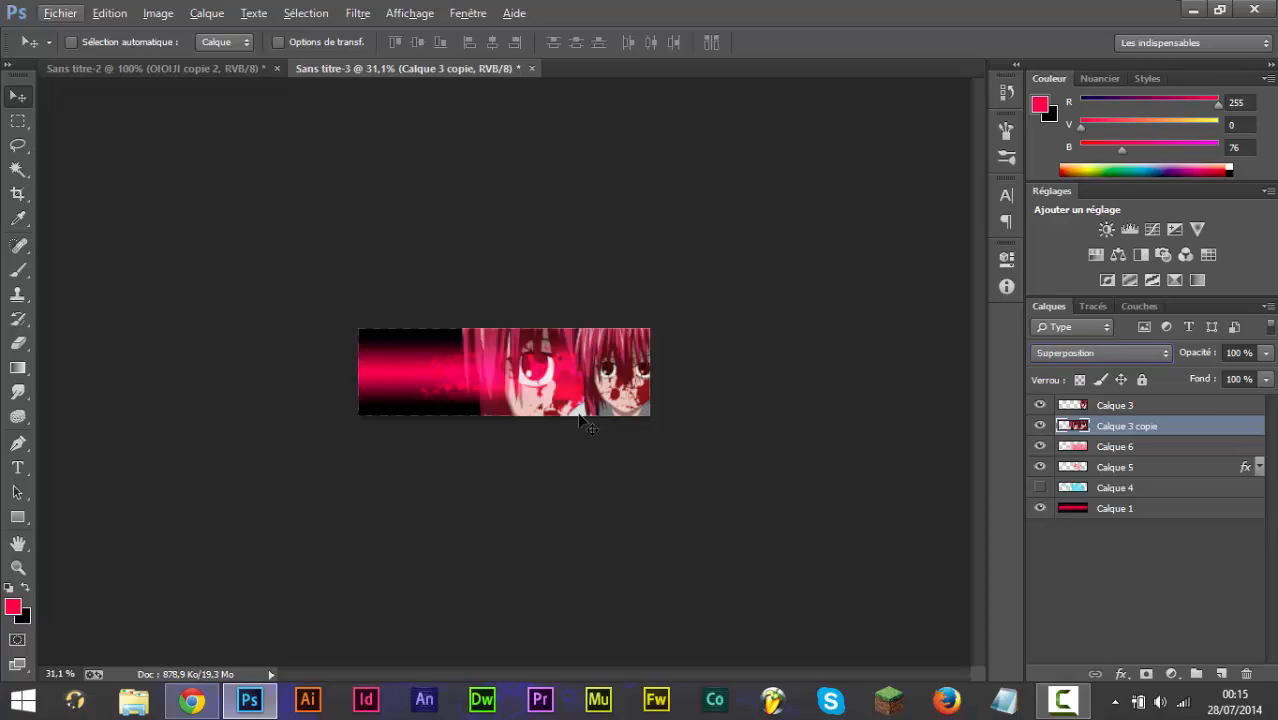
scroll(570, 480, "up", 5)
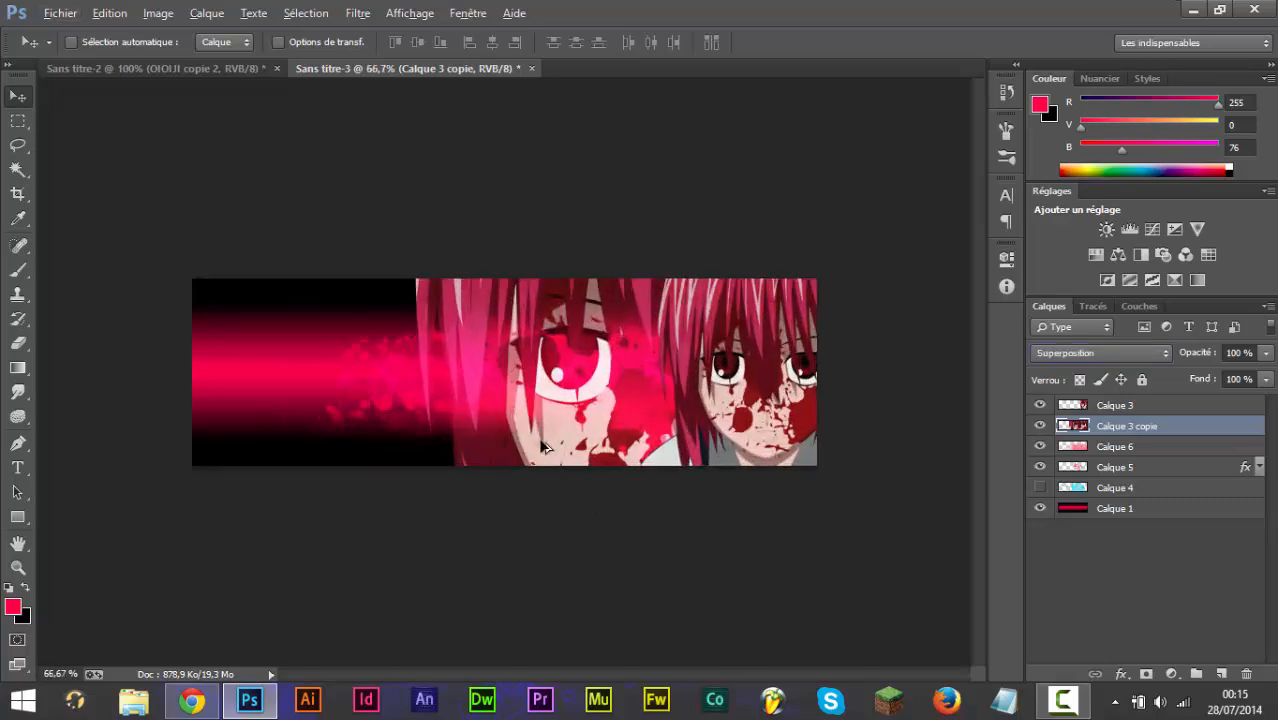
key("alt")
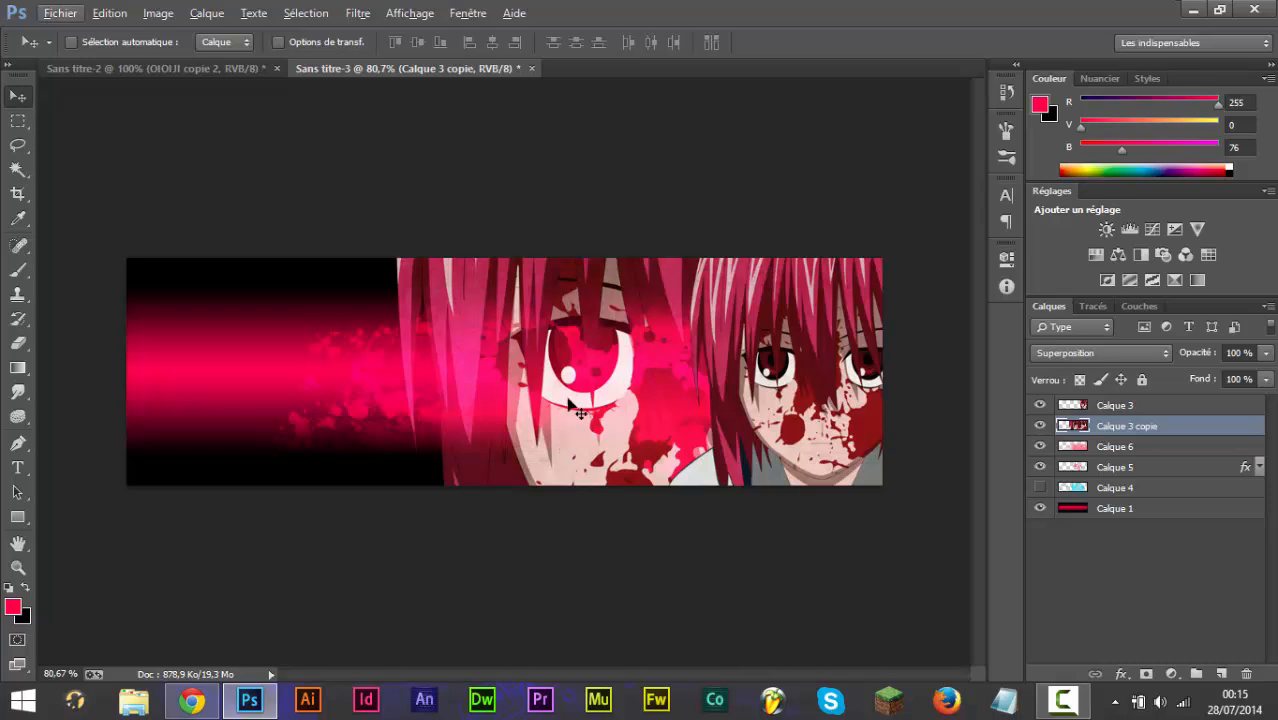
Reduce the opacity of Calque 3 copie to 40% in its layer style.
double_click(1177, 427)
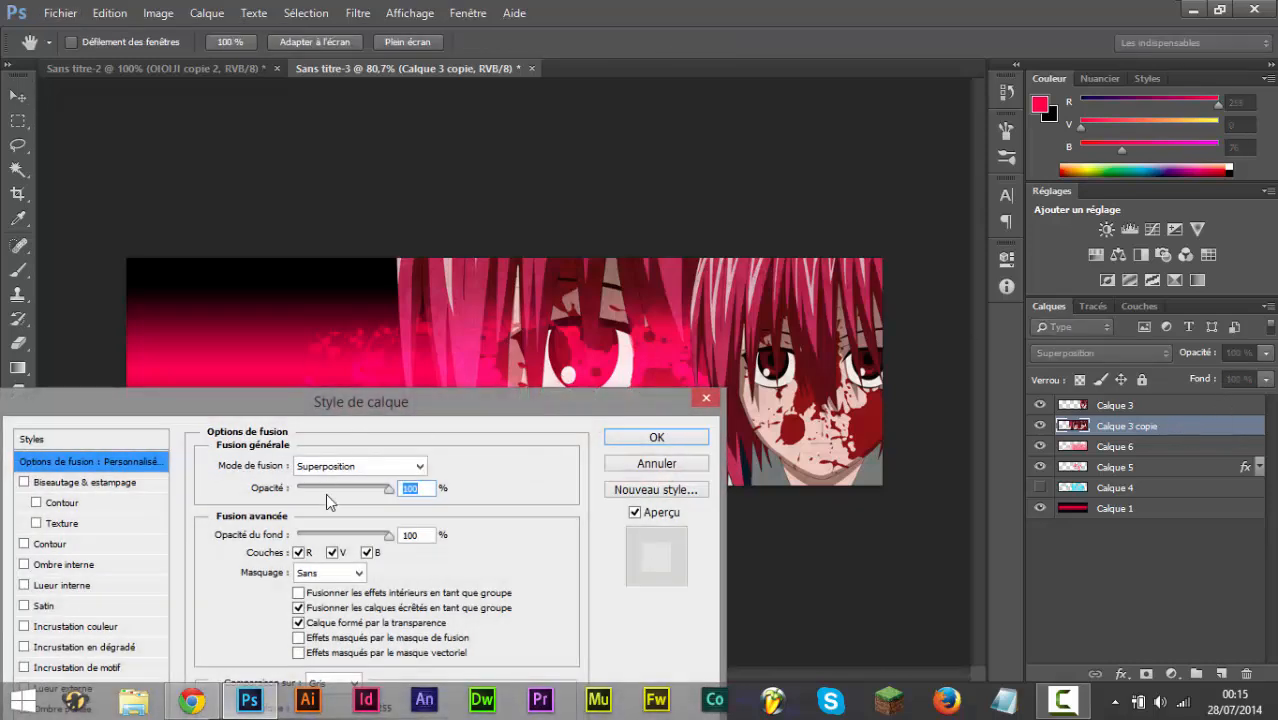
left_click(358, 489)
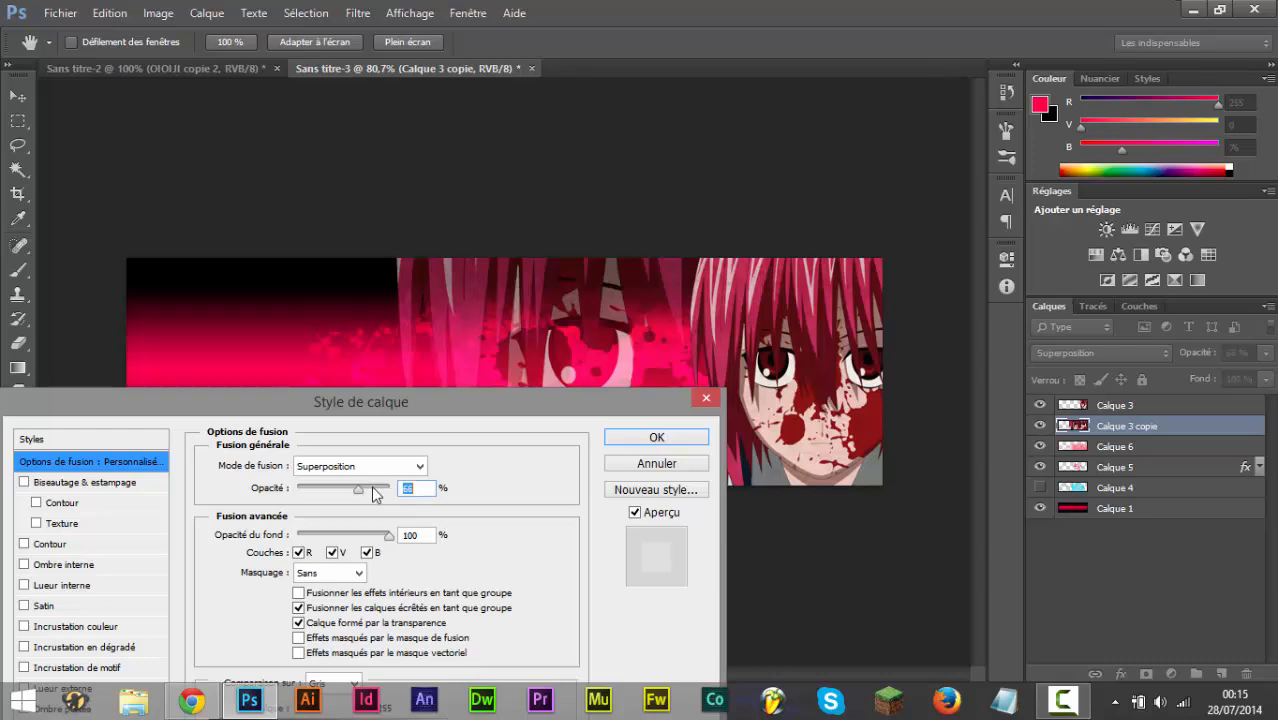
left_click_drag(375, 494, 340, 487)
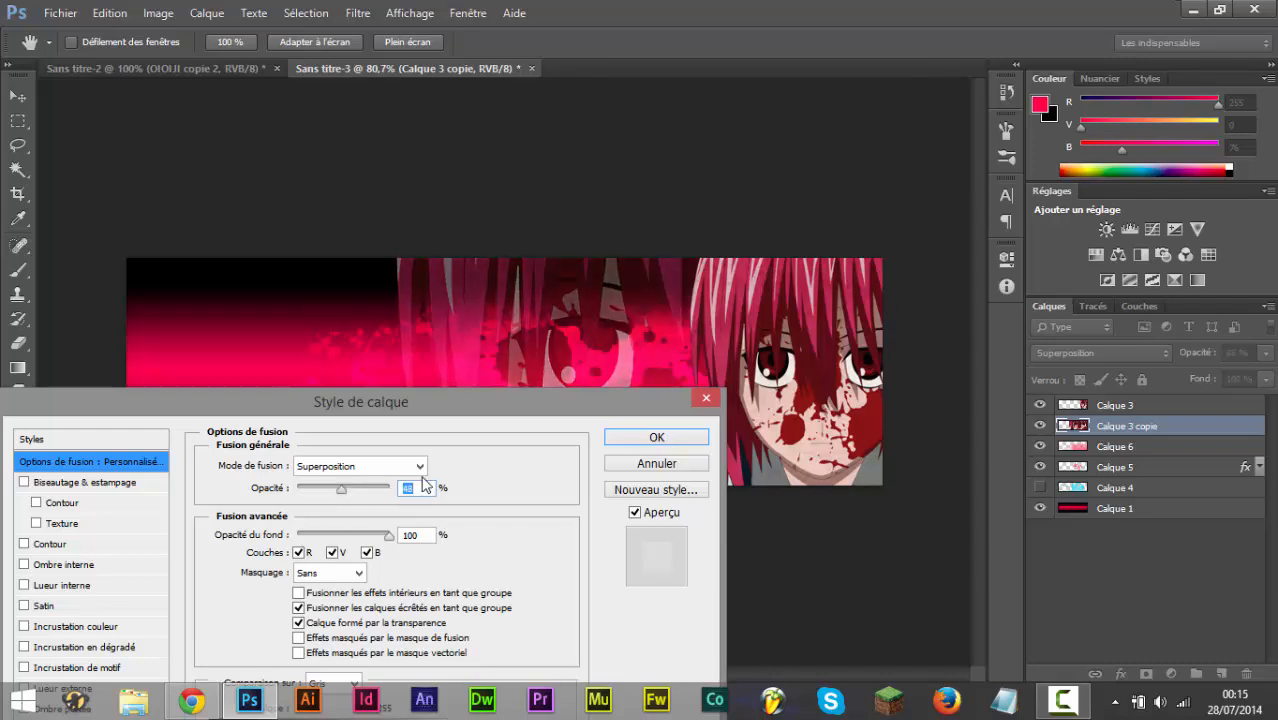
type("40")
key("Return")
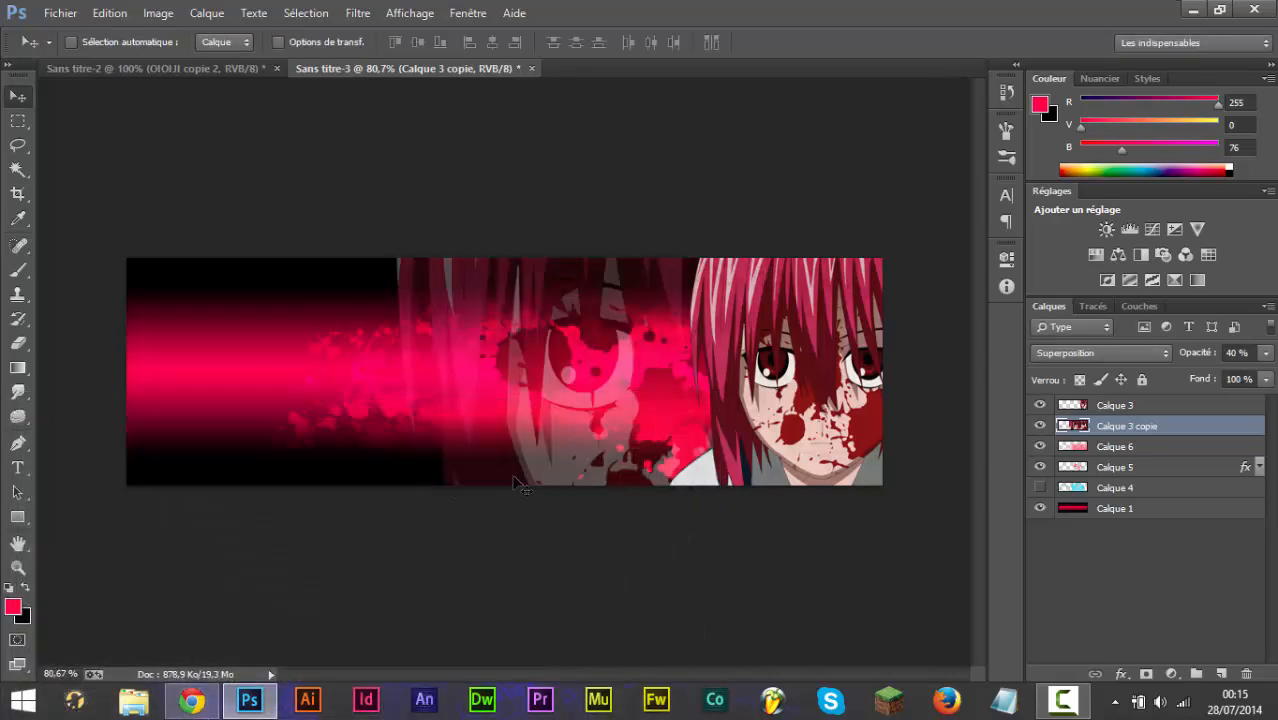
Set the blending mode of Calque 3 copie back to Normal and duplicate the layer.
left_click(1064, 355)
left_click(1040, 10)
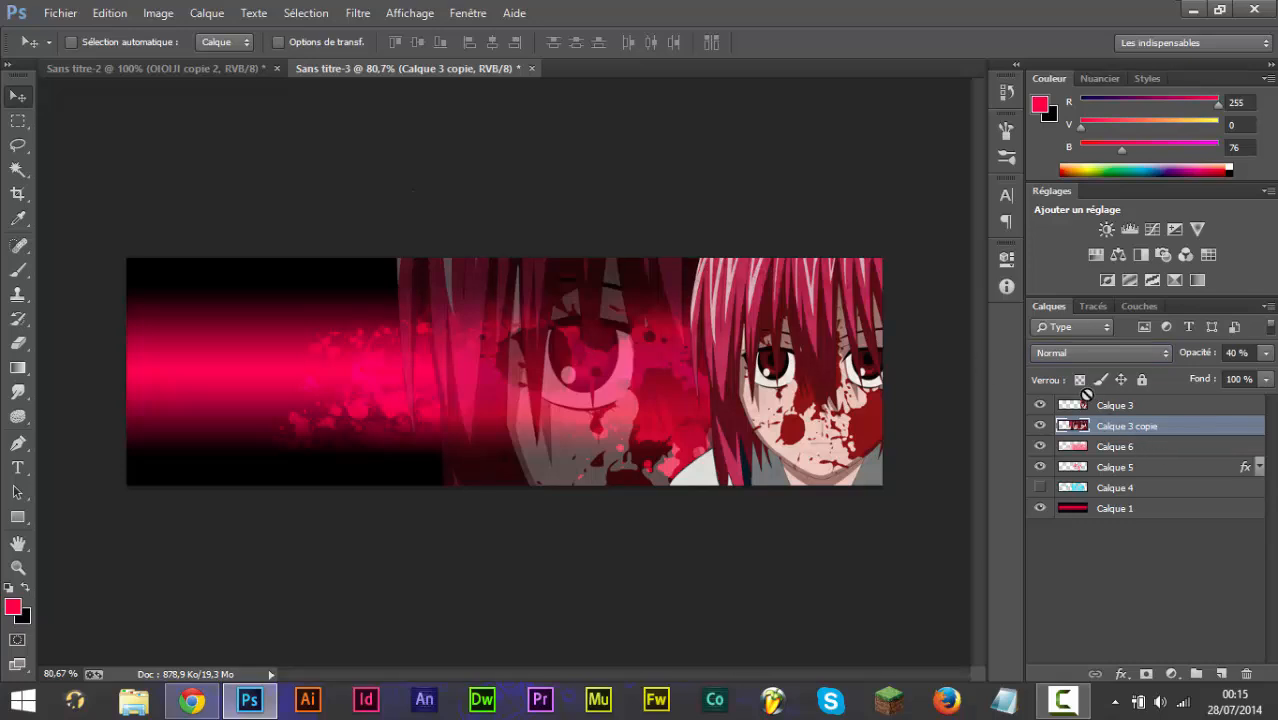
left_click_drag(1087, 395, 1090, 415)
Add a Teinte/Saturation adjustment layer above Calque 3 copie 2 and set its Luminosité to -100.
left_click(1092, 257)
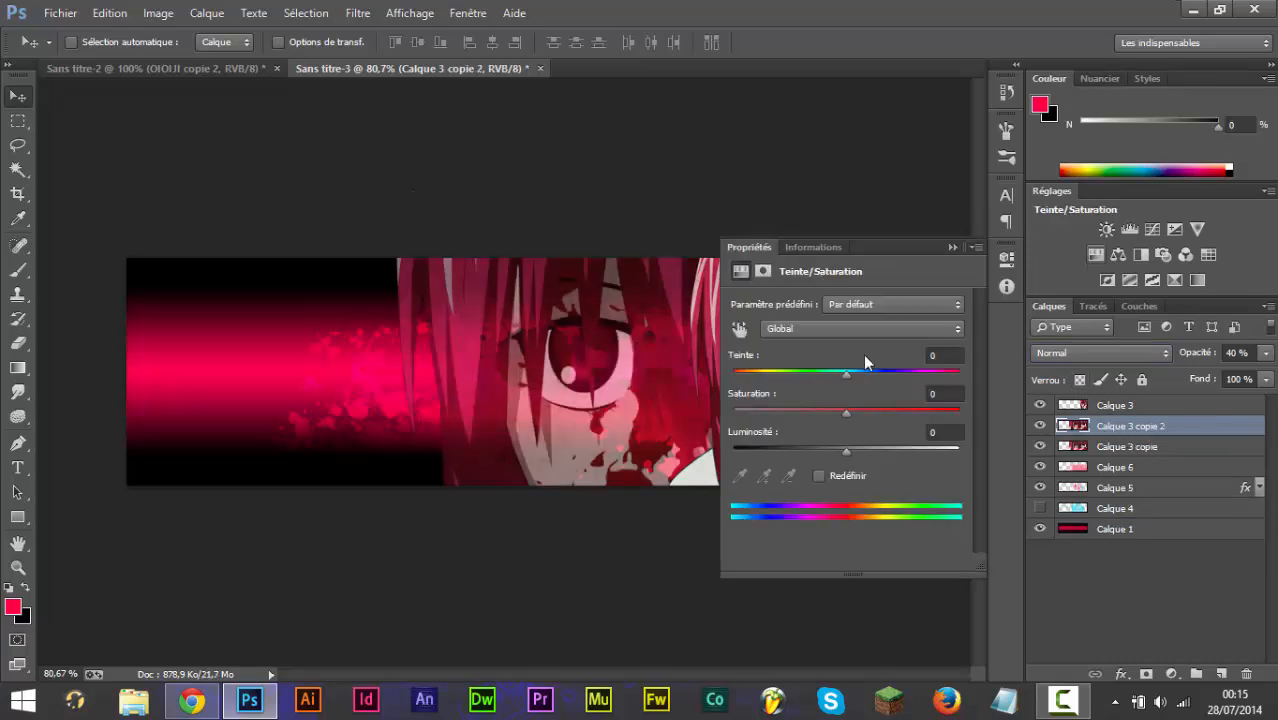
left_click_drag(813, 449, 322, 452)
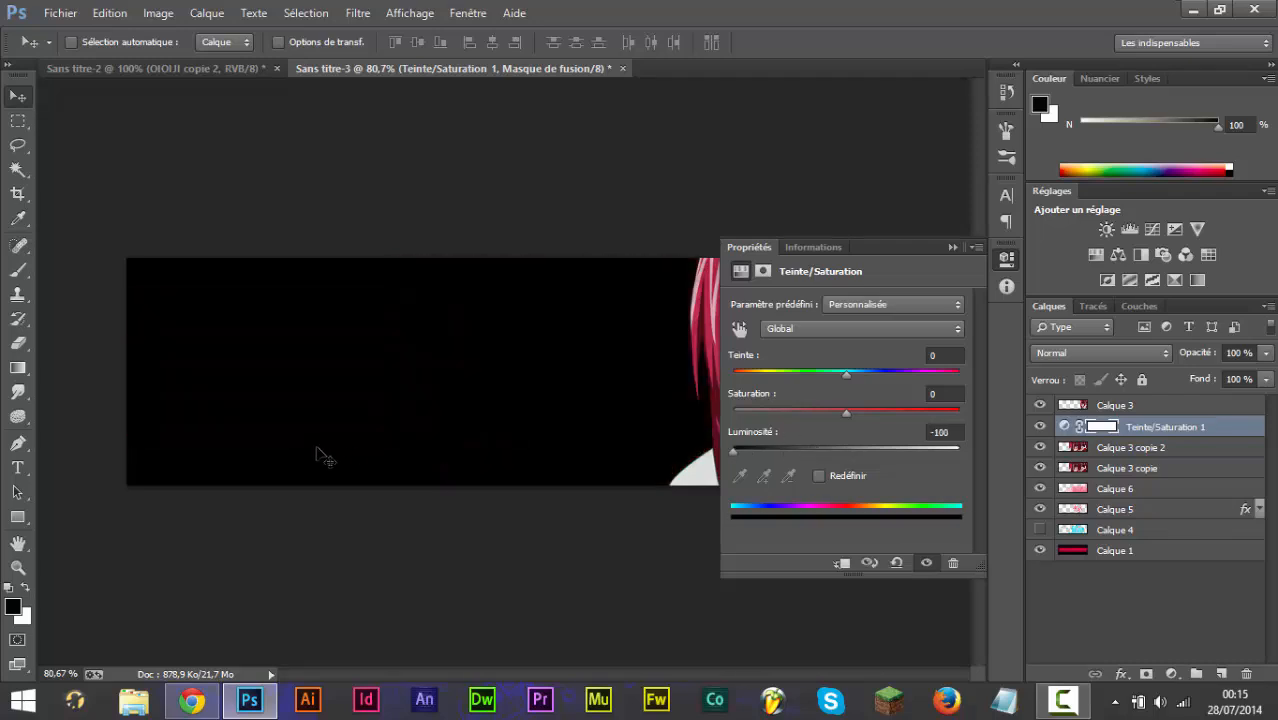
Merge the Teinte/Saturation adjustment into Calque 3 copie 2, then duplicate that layer together with Calque 5 and Calque 6.
key("Delete")
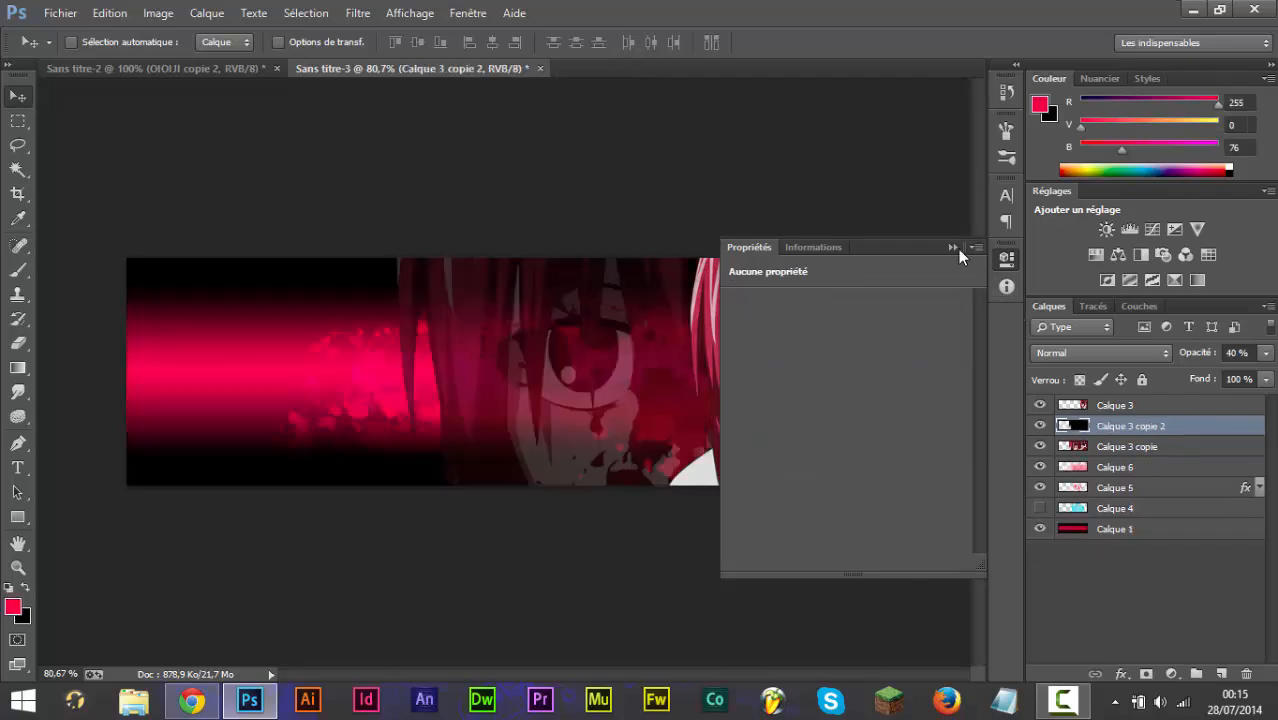
left_click(956, 248)
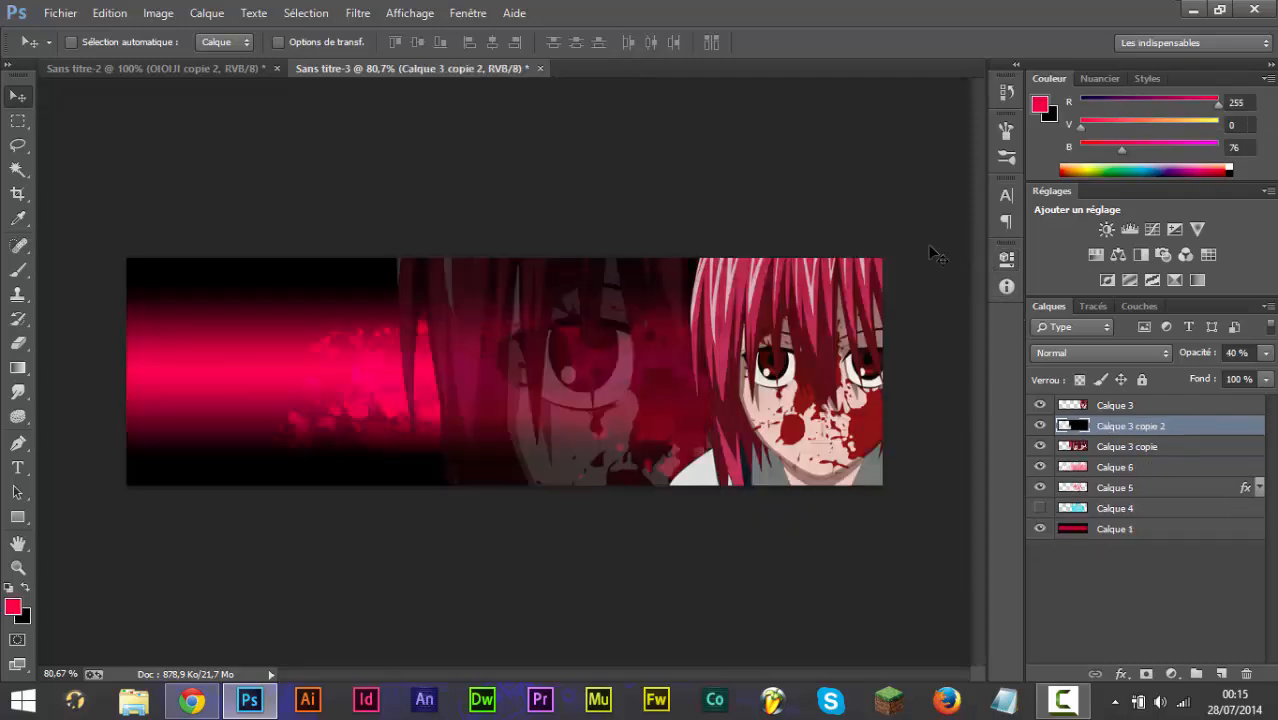
left_click(1090, 487, "ctrl")
left_click(1092, 470, "ctrl")
key("ctrl+j")
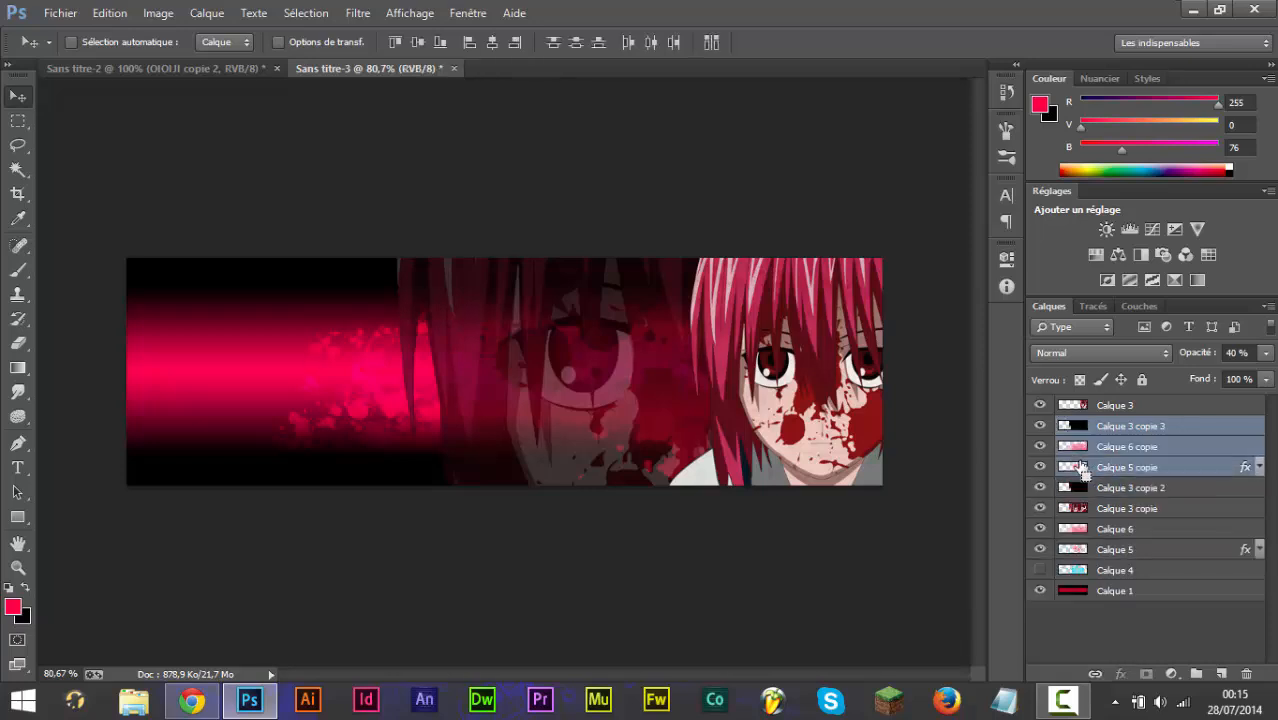
Group Calque 5 copie and Calque 6 copie, and move the hidden group directly beneath Calque 4.
key("g")
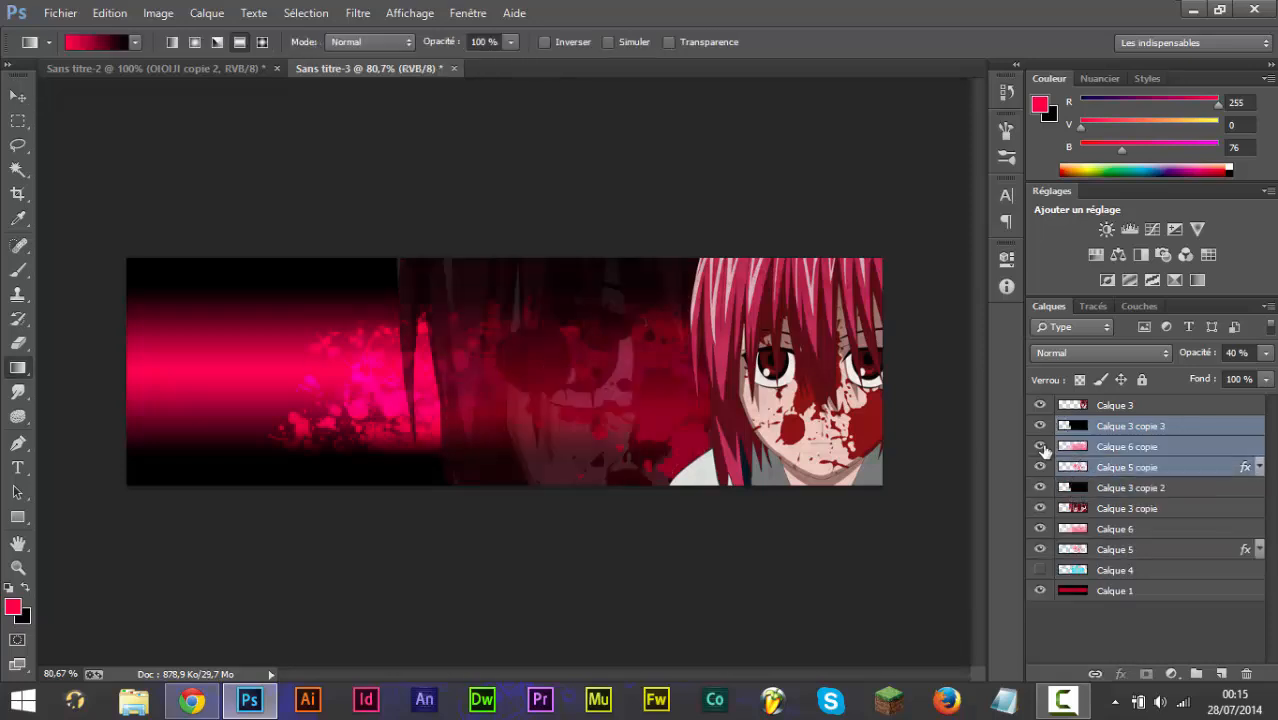
left_click(1128, 467)
left_click(1118, 447, "shift")
key("ctrl+g")
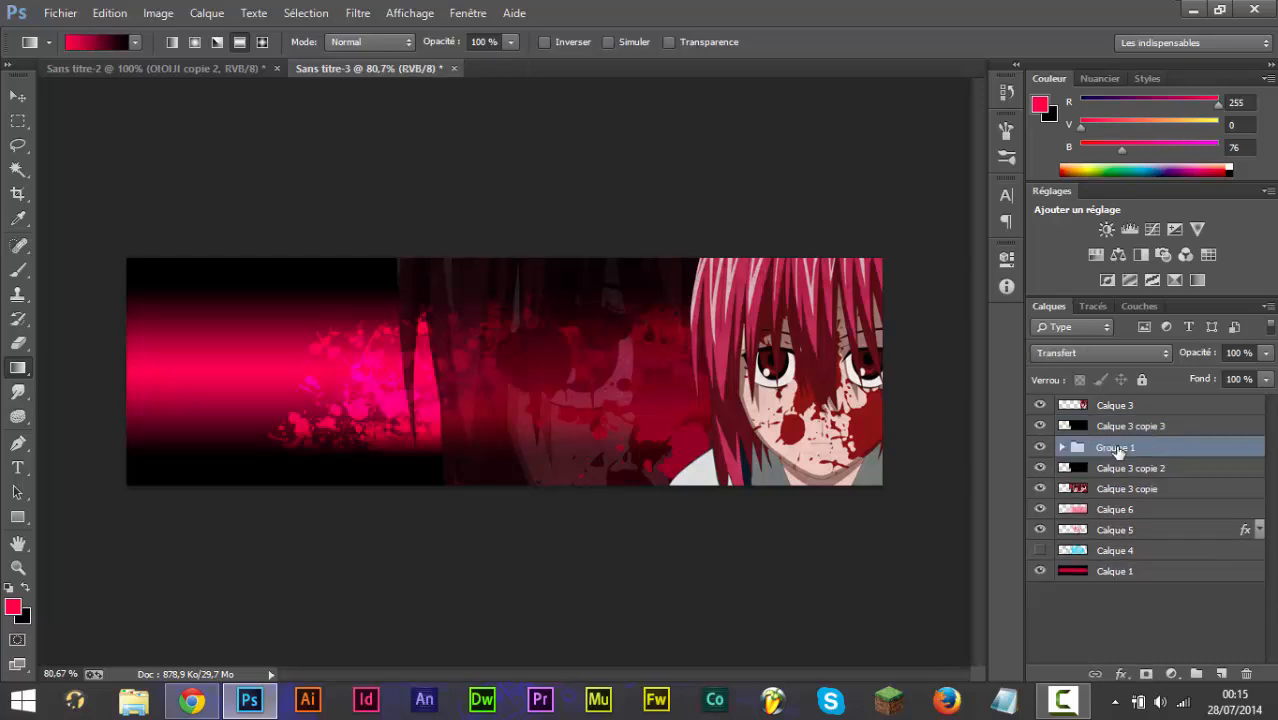
left_click(1040, 447)
left_click_drag(1110, 488, 1090, 561)
Delete the Calque 3 copie 2 layer.
left_click(1130, 468)
left_click(1088, 455)
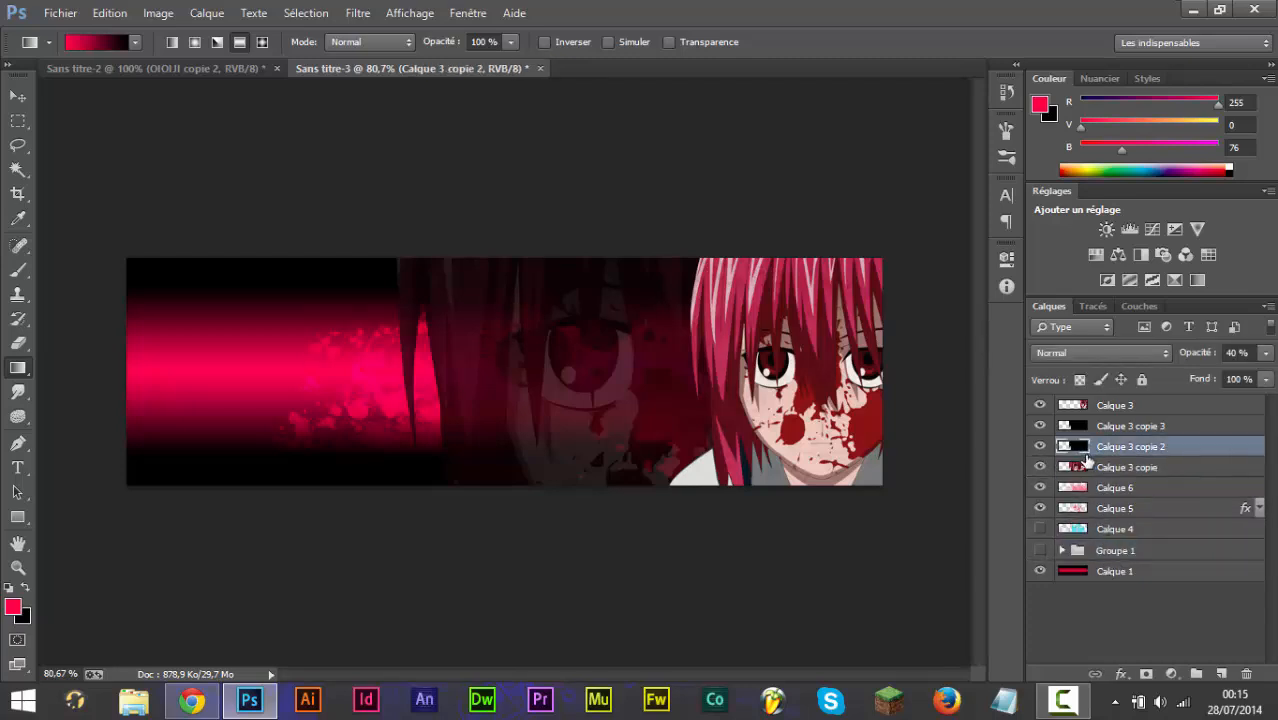
key("v")
key("Delete")
left_click(1100, 430)
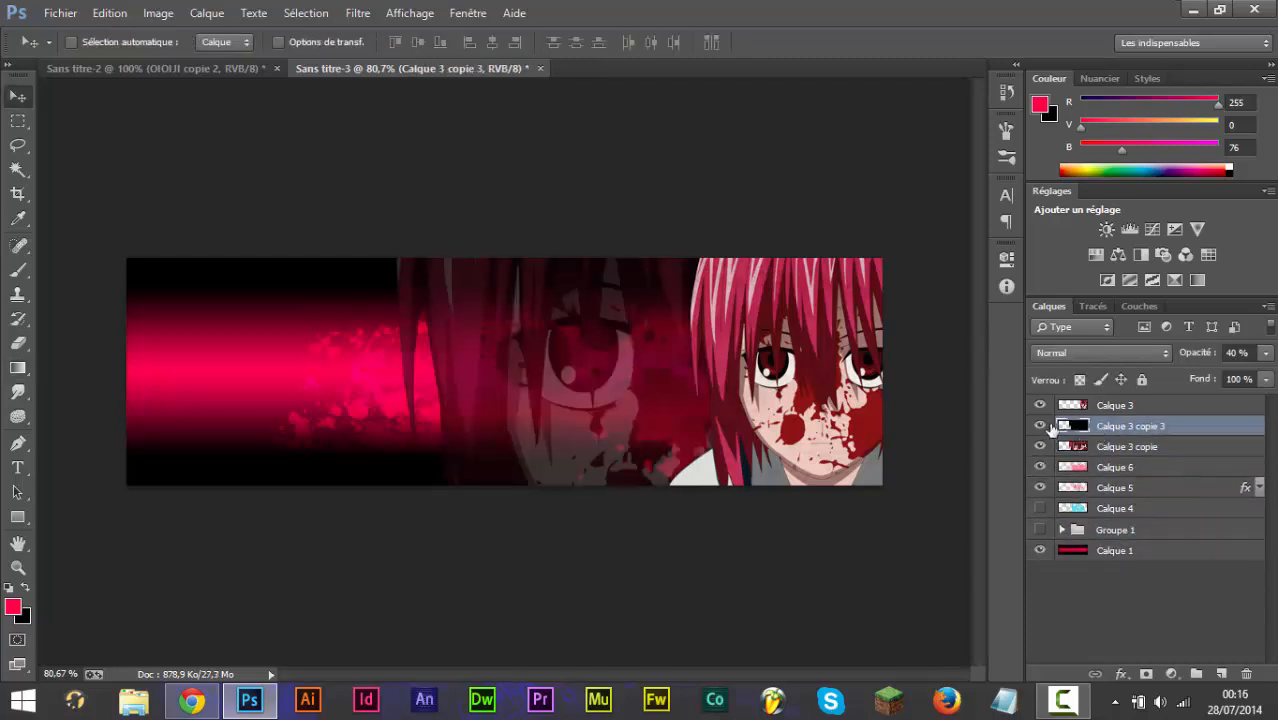
left_click(1044, 428)
left_click(1044, 428)
key("w")
left_click(580, 430)
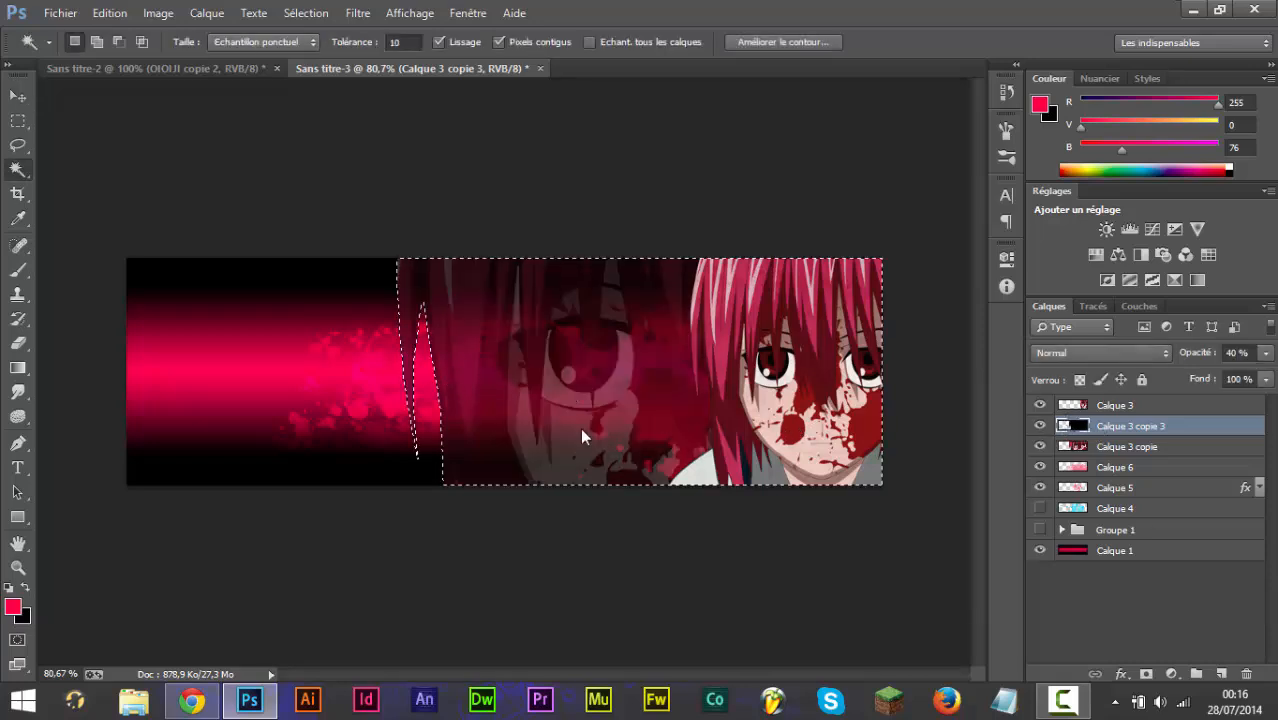
left_click(1110, 467)
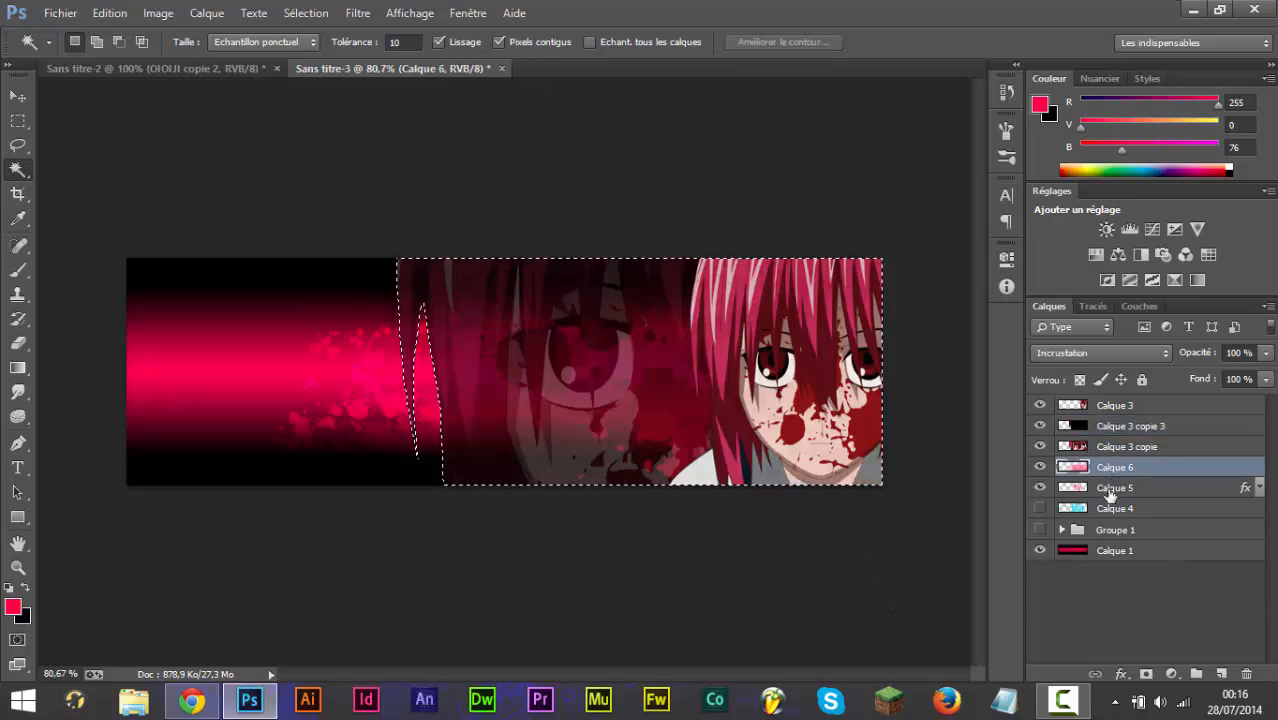
left_click(1110, 488, "shift")
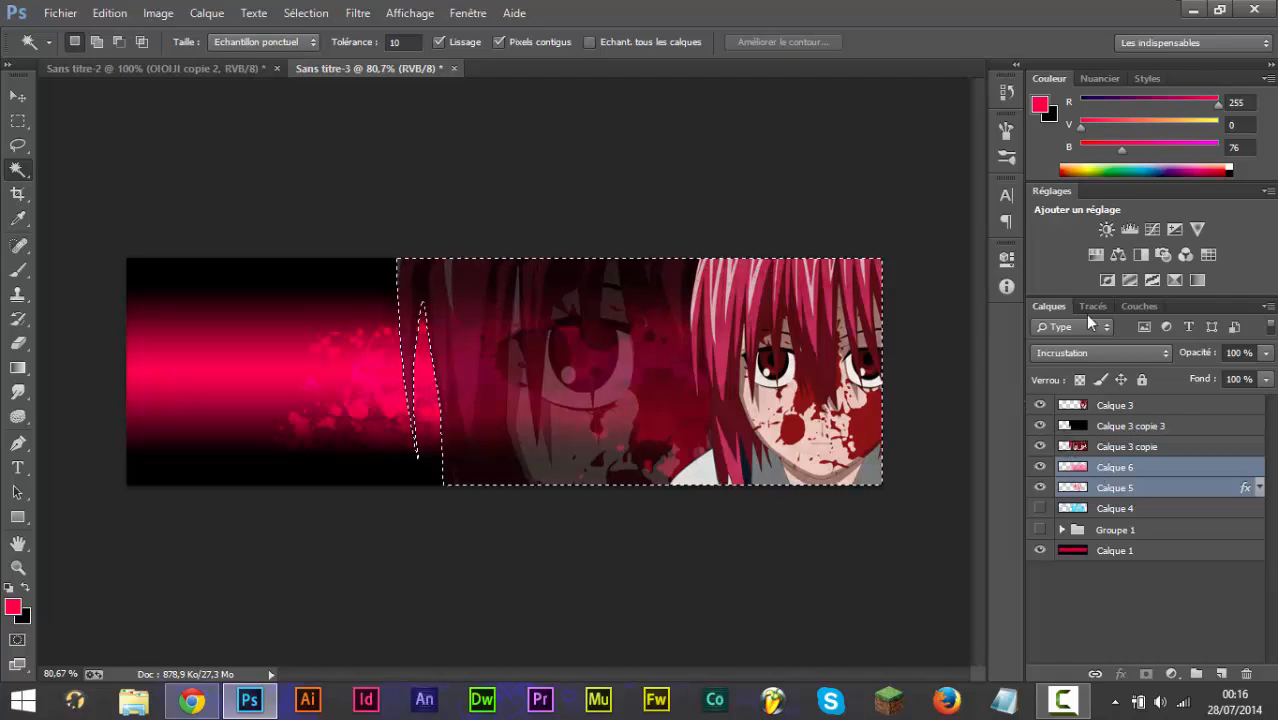
key("ctrl+d")
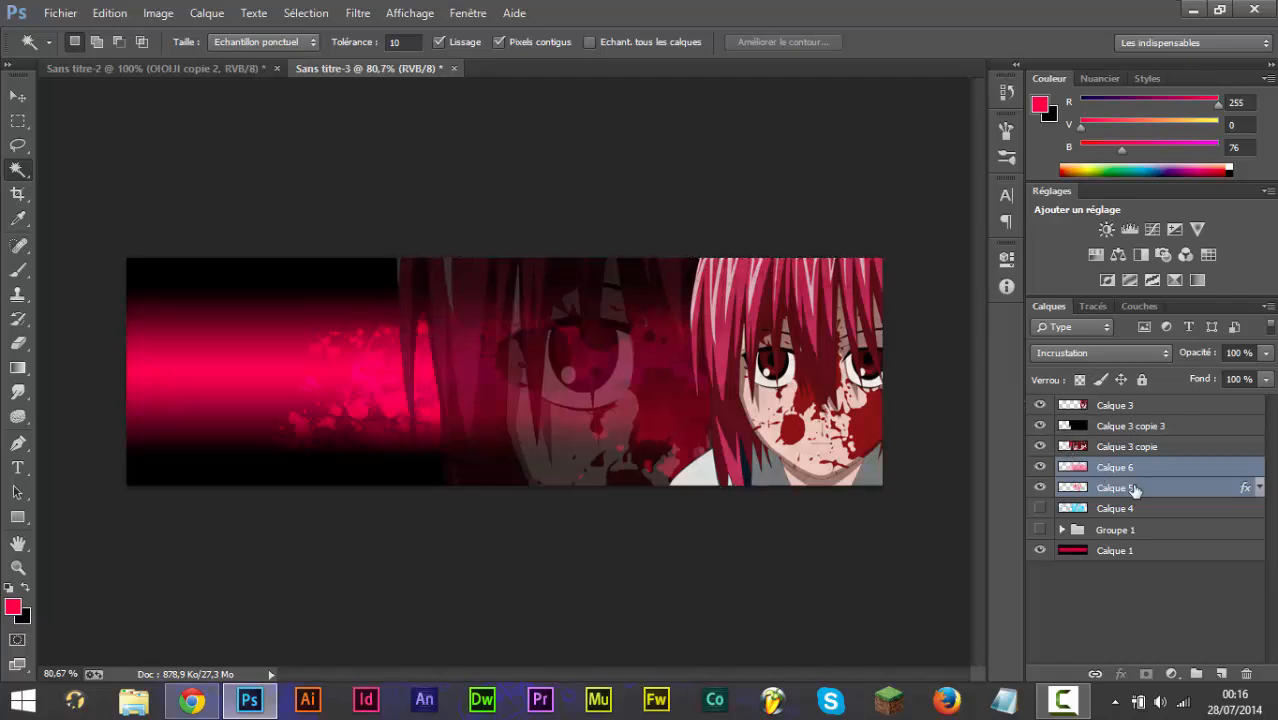
Select the enlarged character's silhouette from Calque 3 copie 3, erase that area from Calque 6 and clear the selection.
left_click(1110, 426)
left_click(1075, 426, "ctrl")
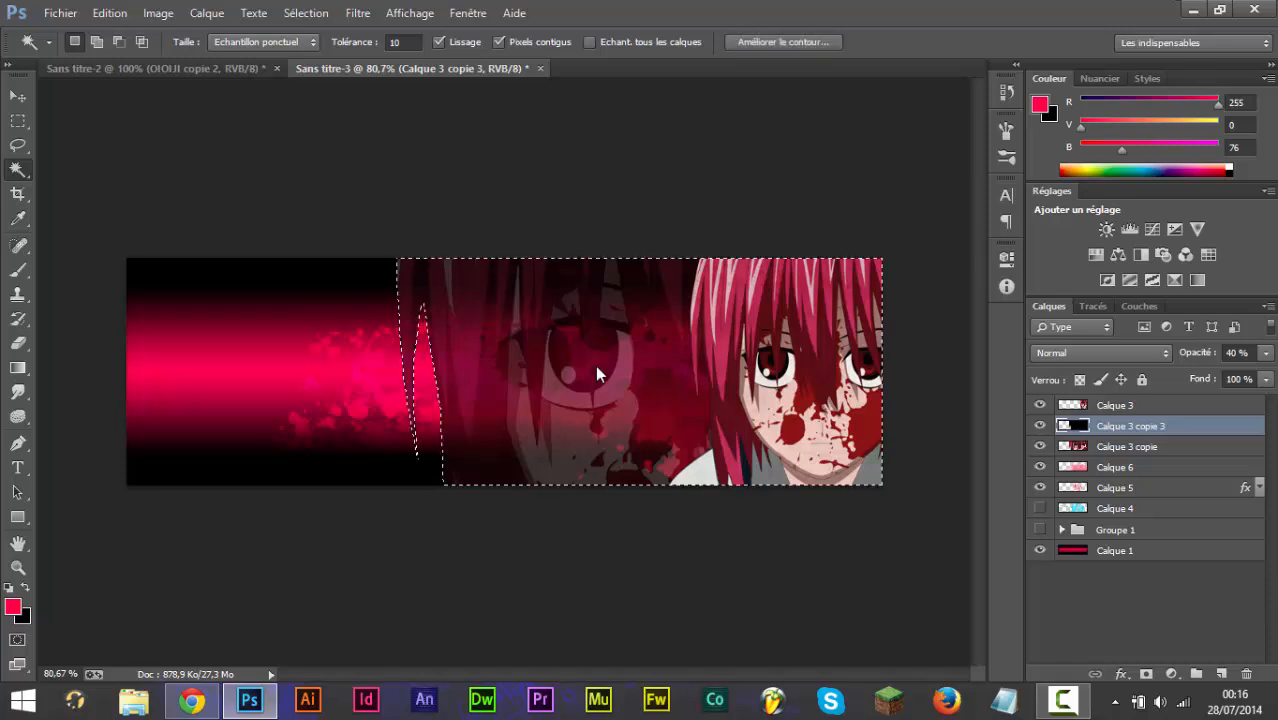
left_click(1080, 466)
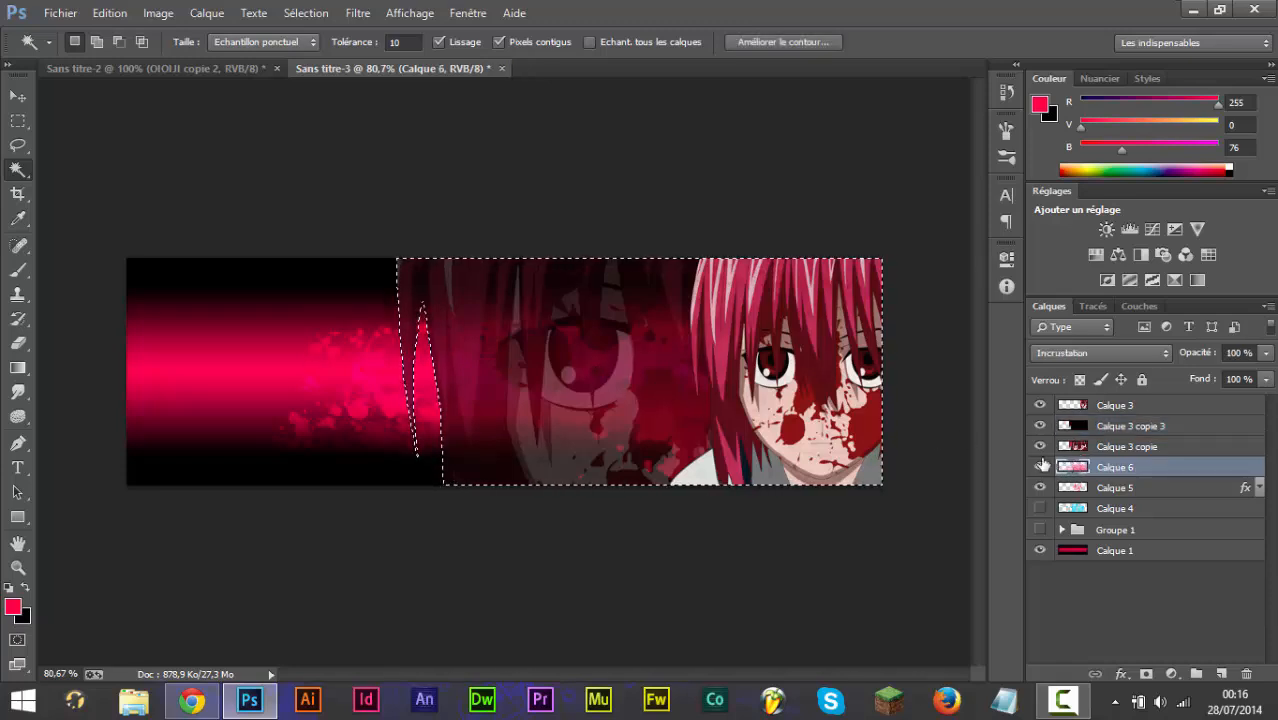
key("ctrl+d")
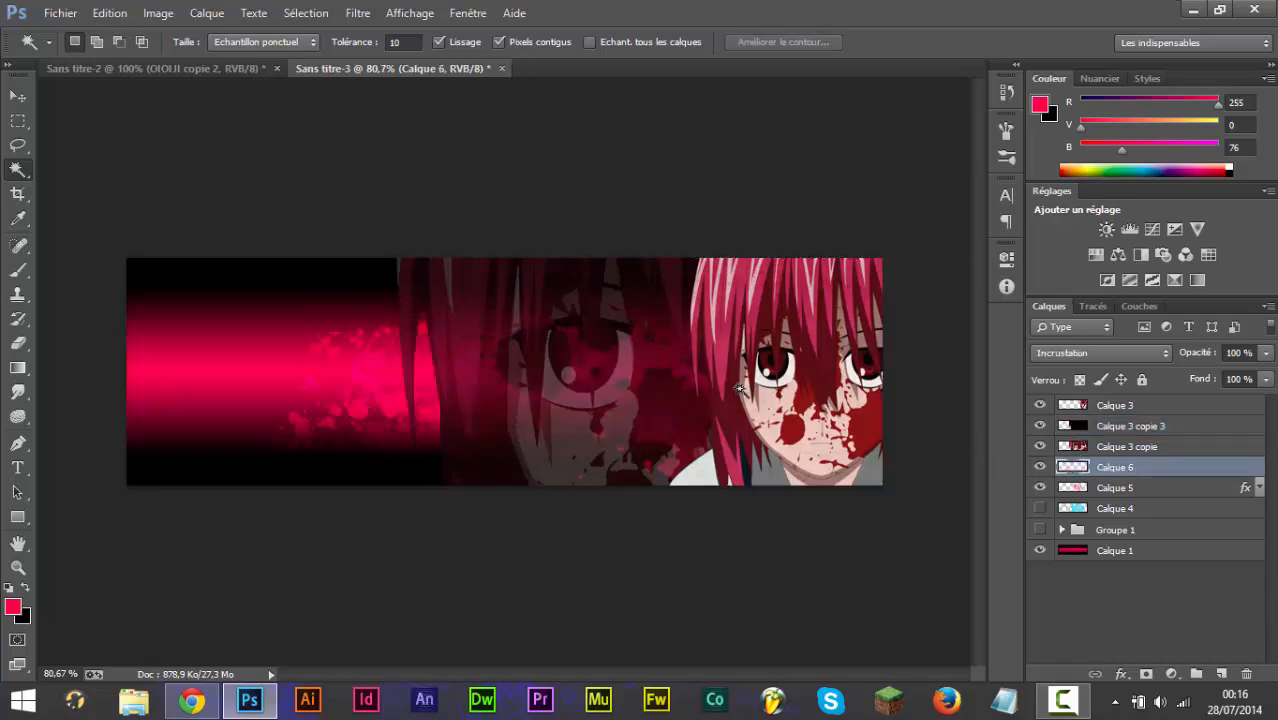
Erase the area of the Calque 3 copie 3 silhouette from Calque 5, then delete the Calque 3 copie 3 layer.
left_click(1115, 487)
left_click(1090, 447)
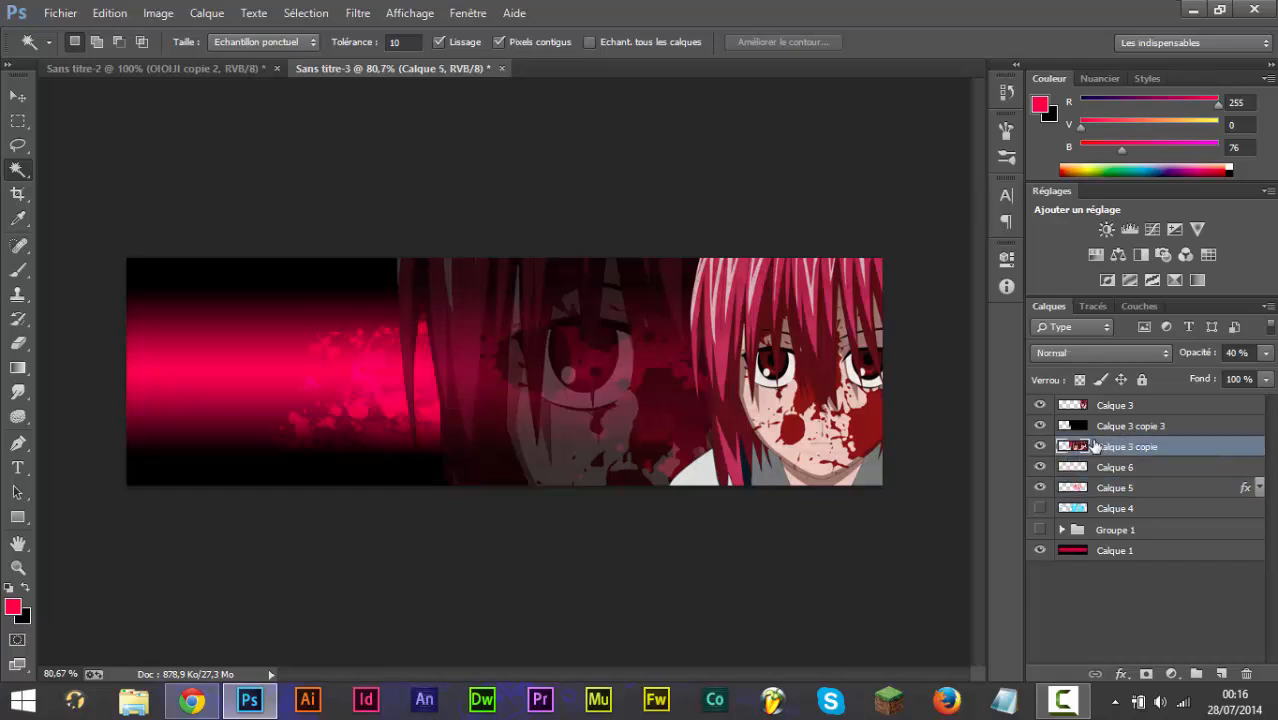
left_click(1080, 428)
left_click(524, 361)
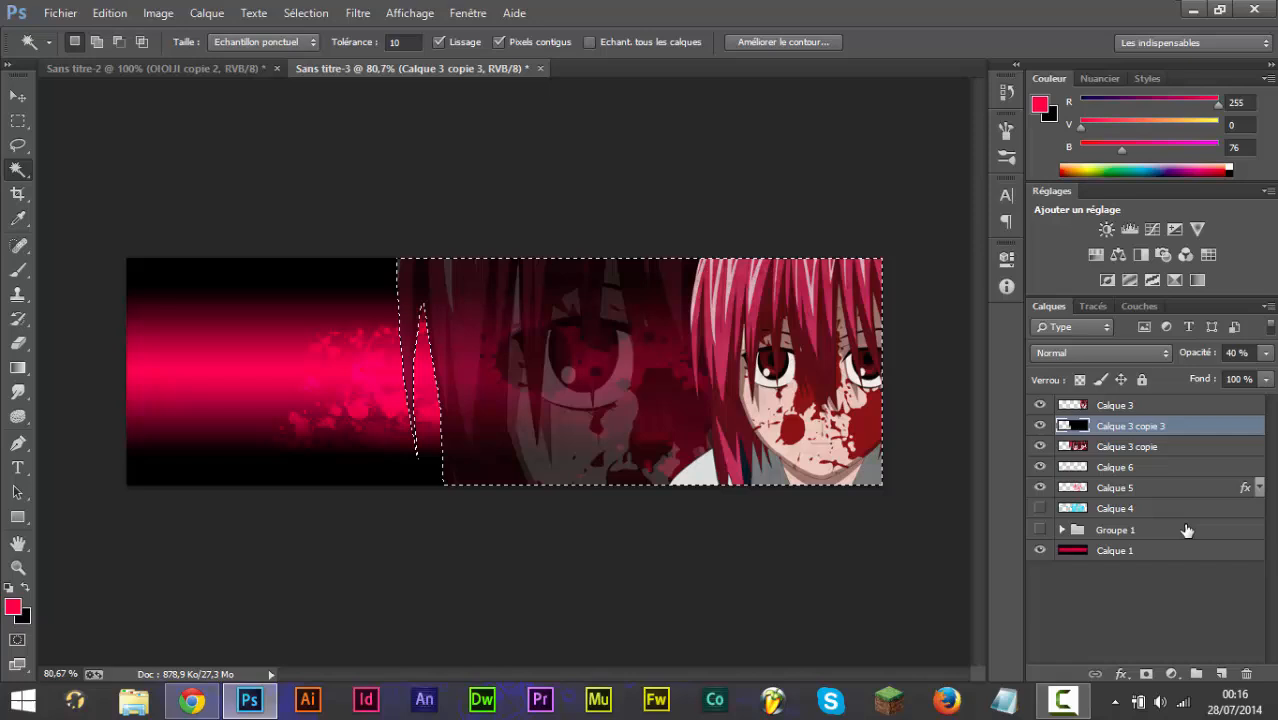
left_click(1083, 488)
key("ctrl+d")
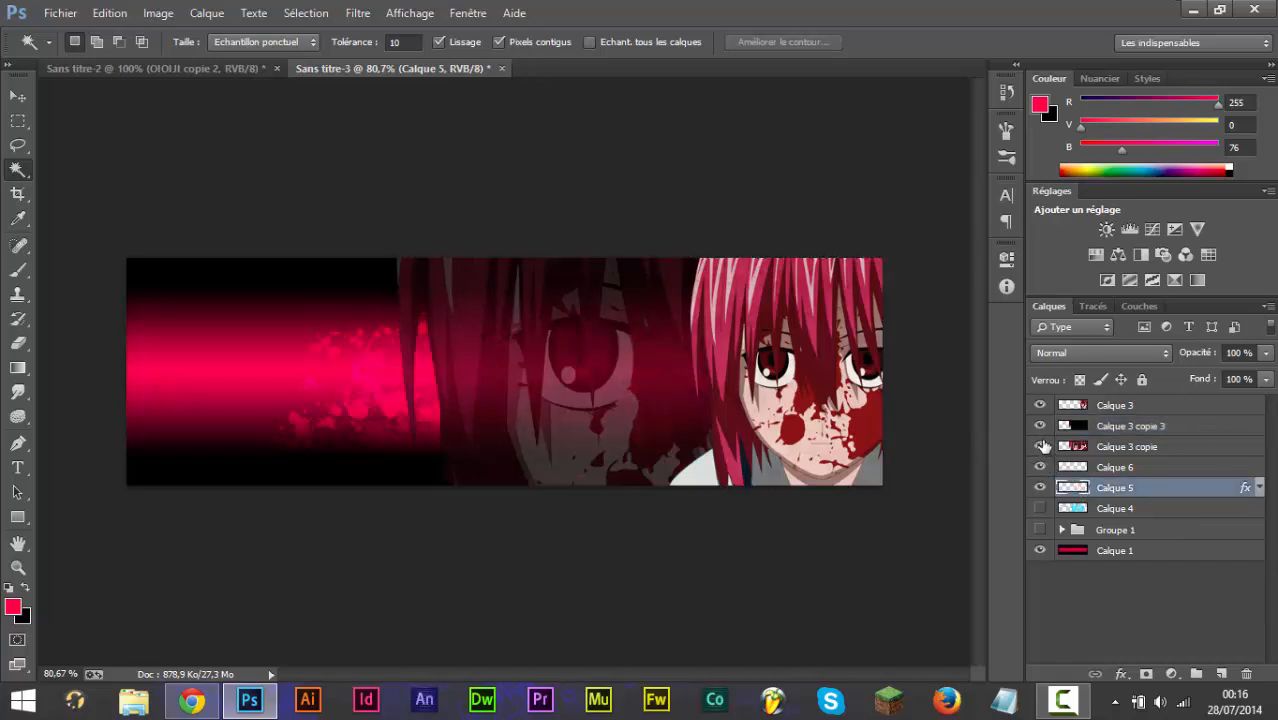
left_click(1107, 430)
key("Delete")
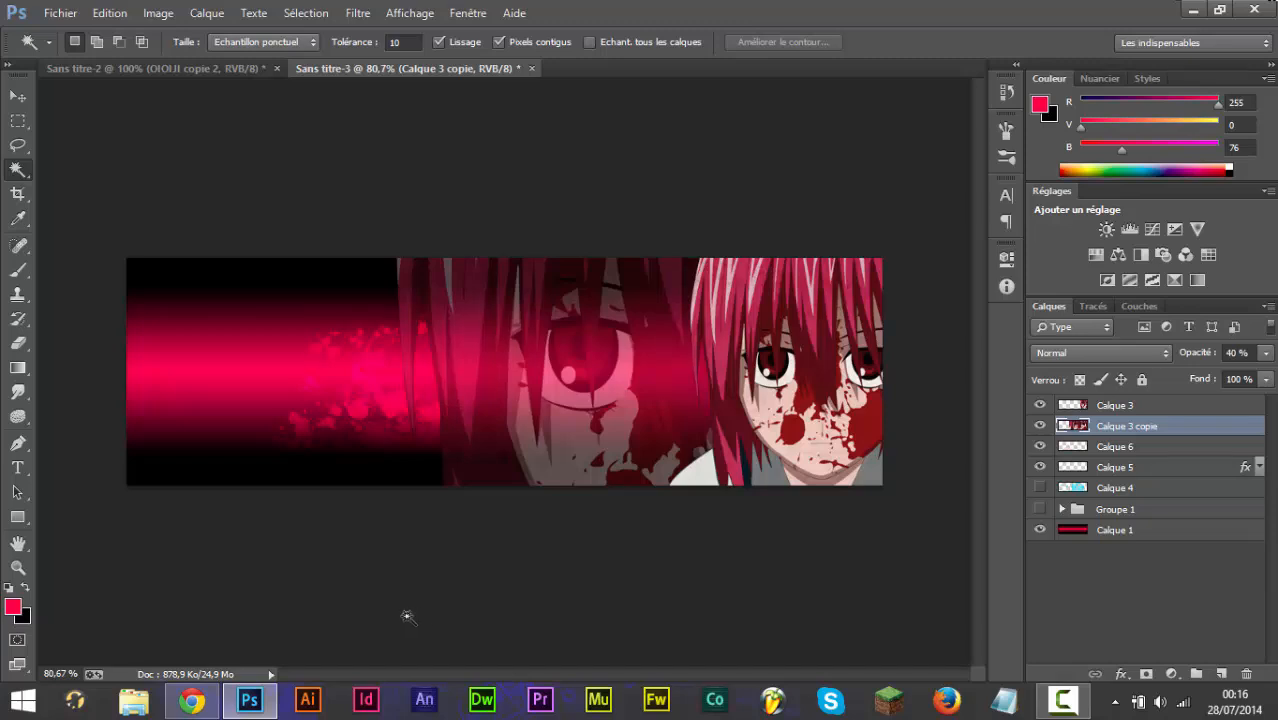
Add the text "My Banniere" in the Good Times font at 30 pt over the pink band of the banner.
key("v")
key("t")
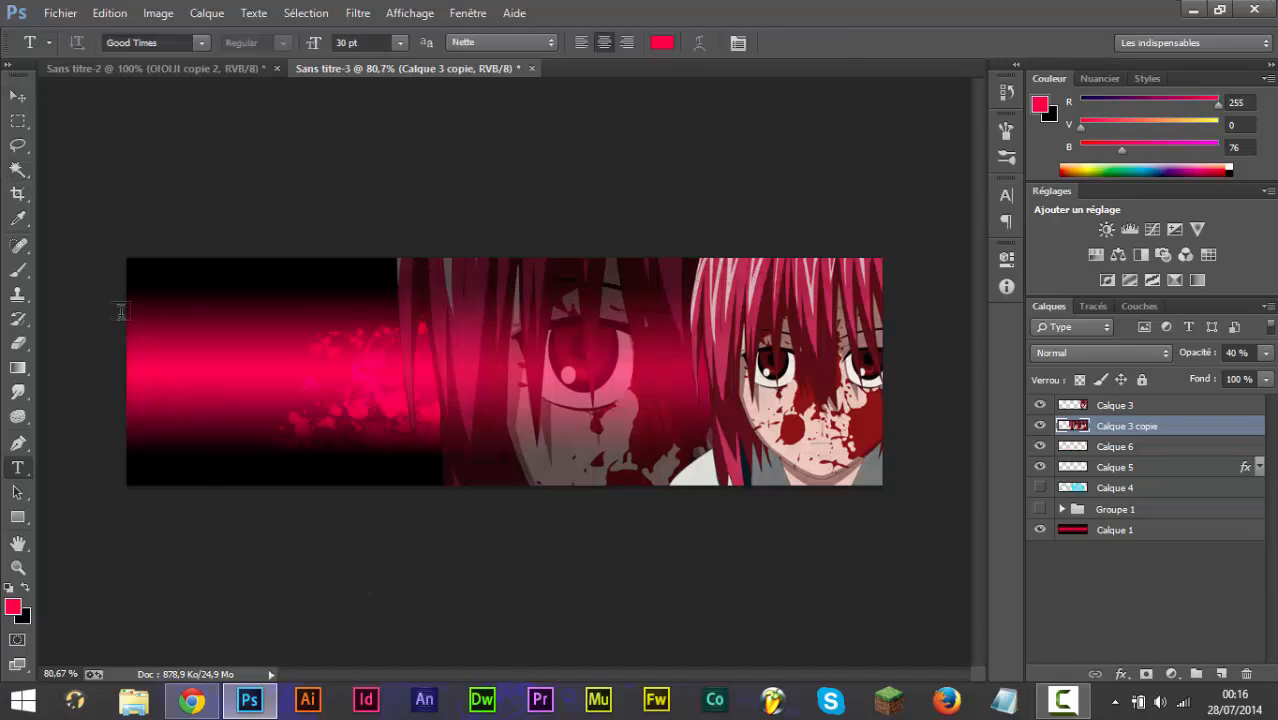
left_click(183, 348)
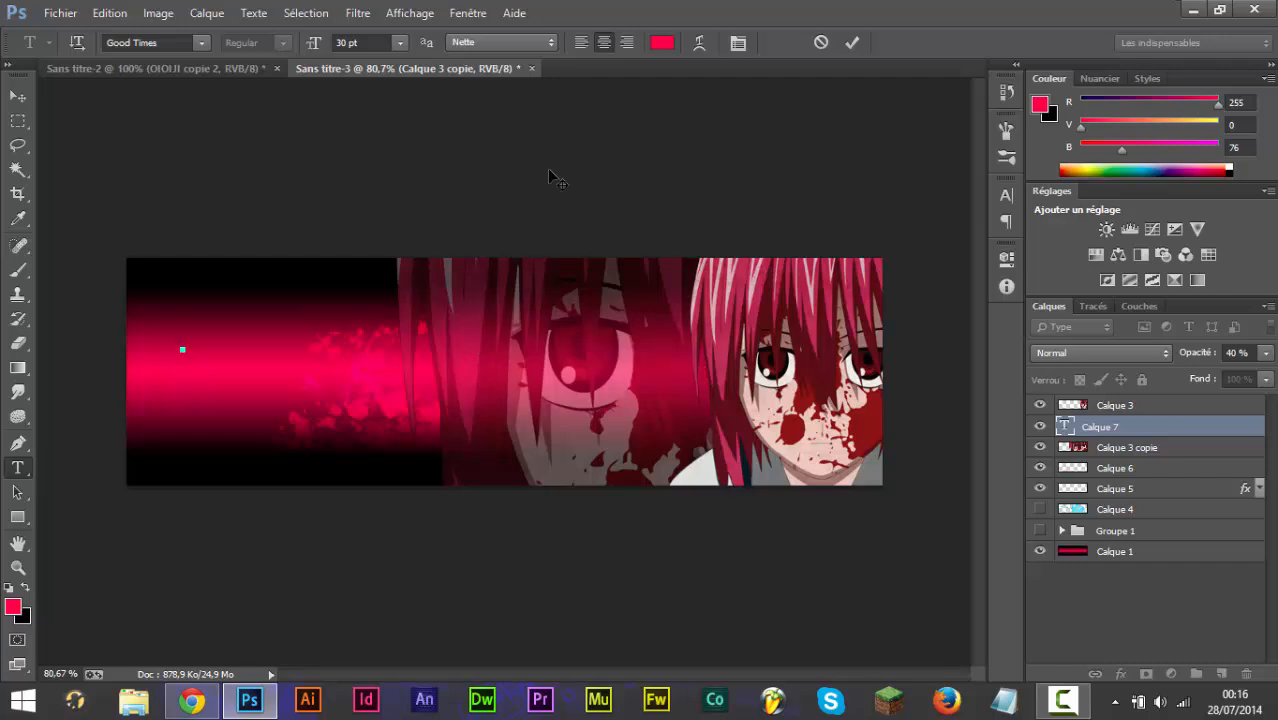
type("MY GA")
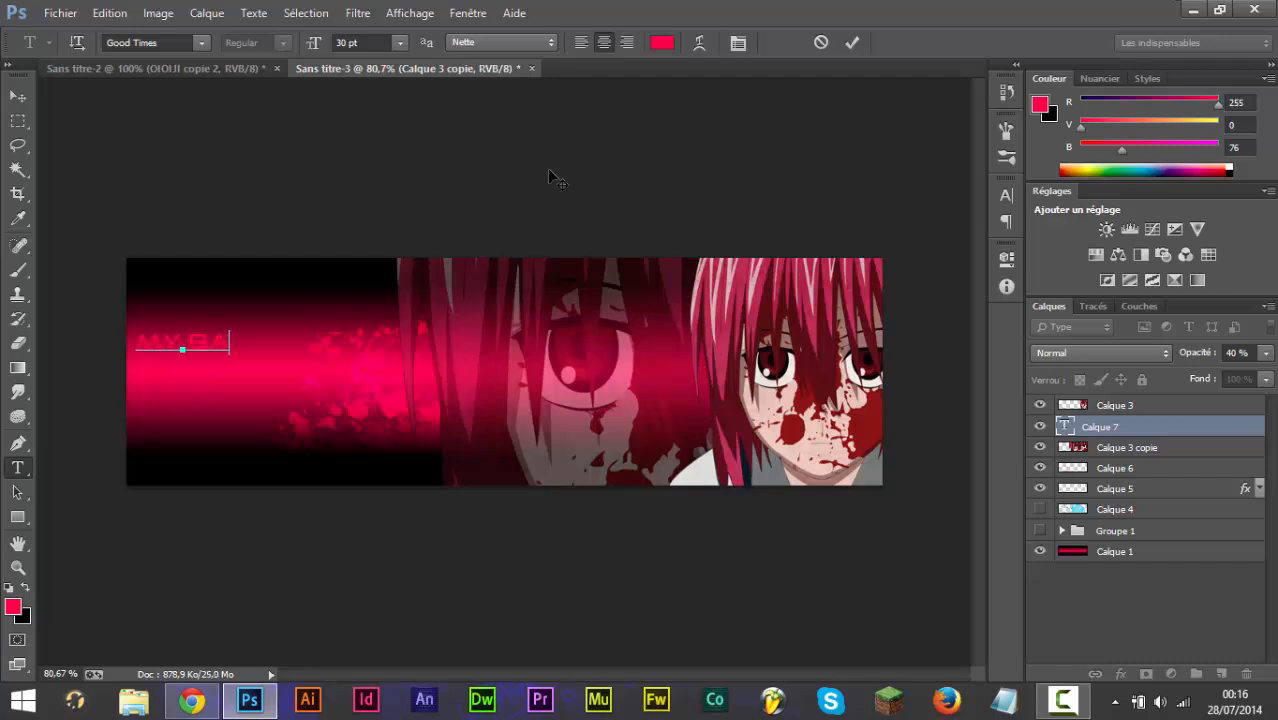
type("MIN")
type("ERE")
Enlarge the "My Banniere" text to about 72 pt and place it in the banner's lower-left corner.
key("ctrl")
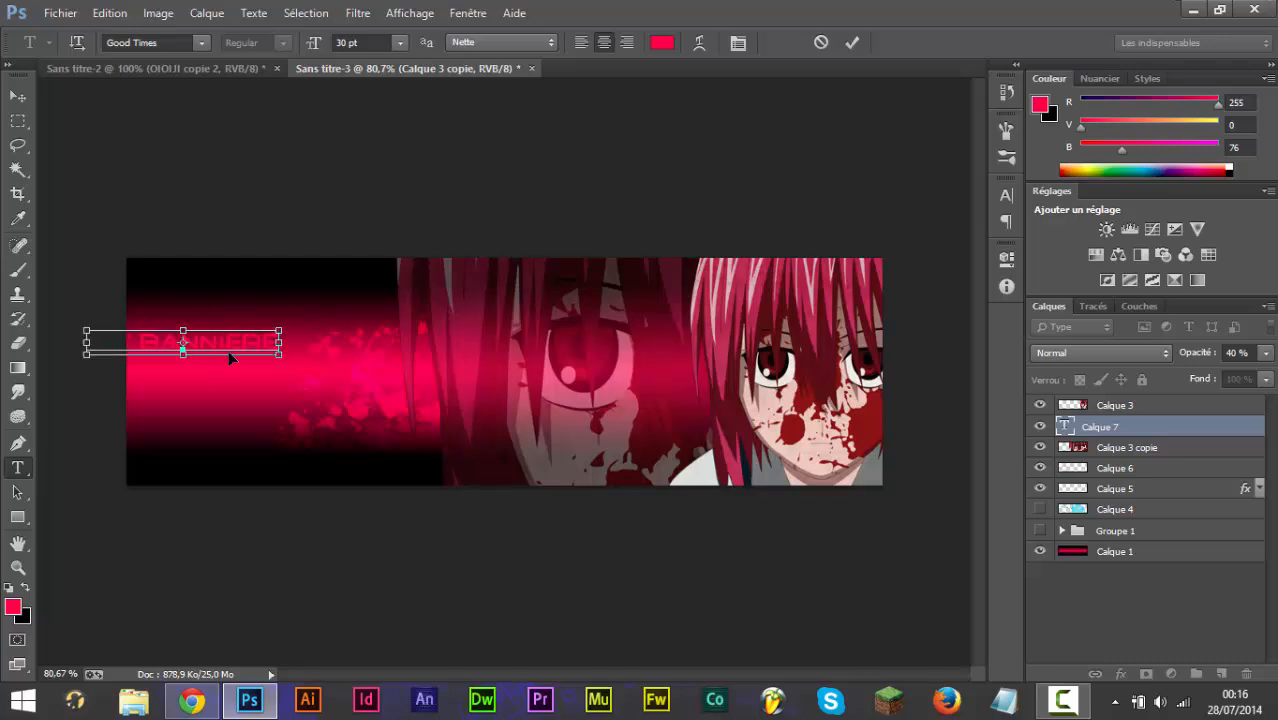
left_click_drag(229, 357, 692, 300)
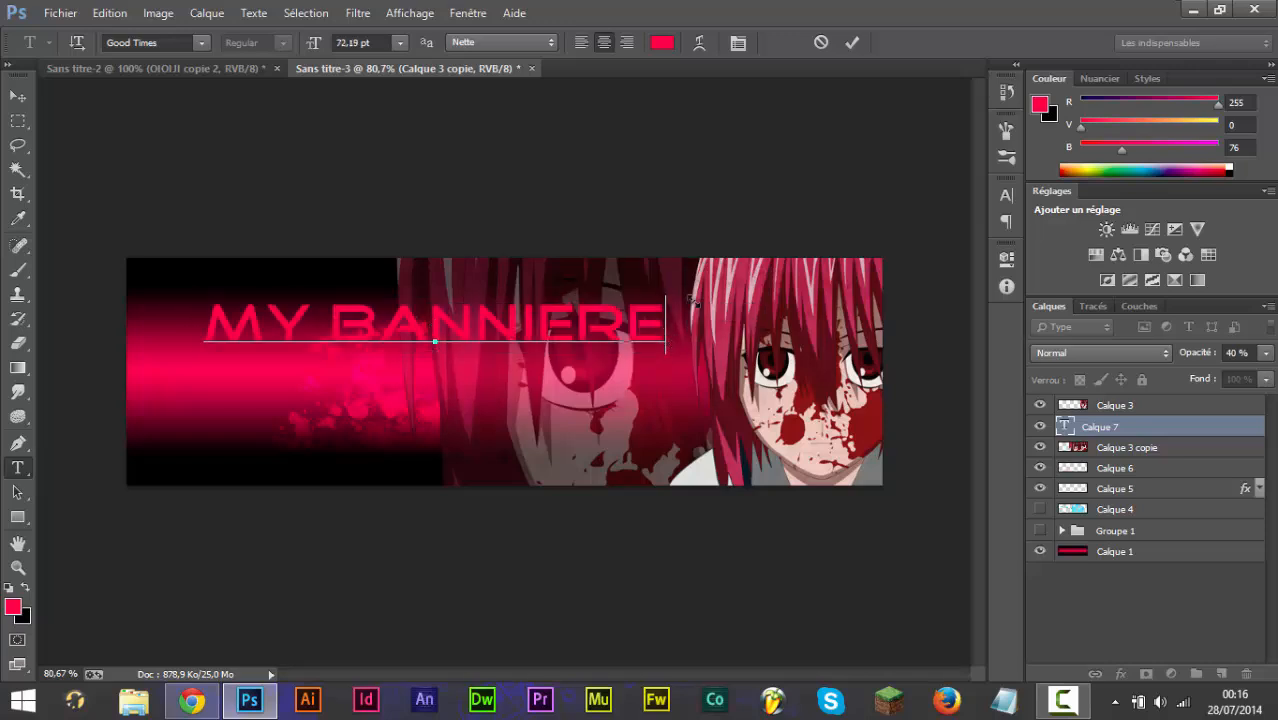
left_click(20, 95)
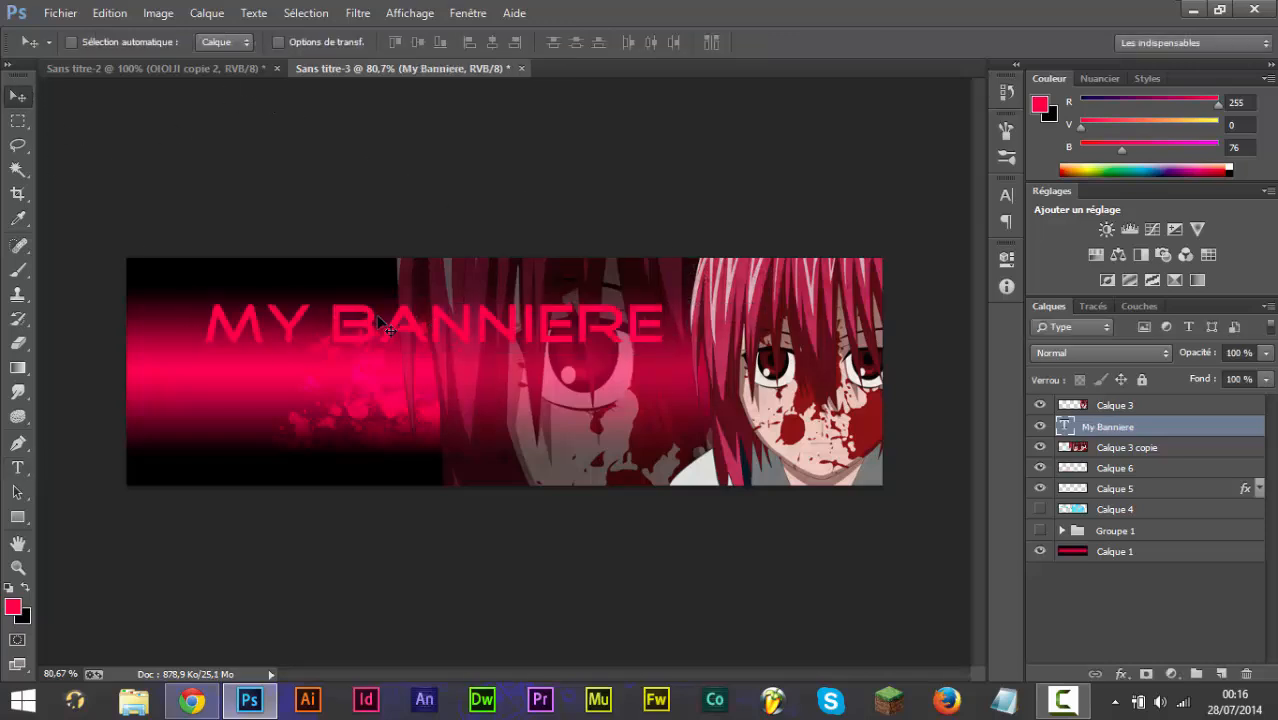
left_click_drag(385, 326, 310, 455)
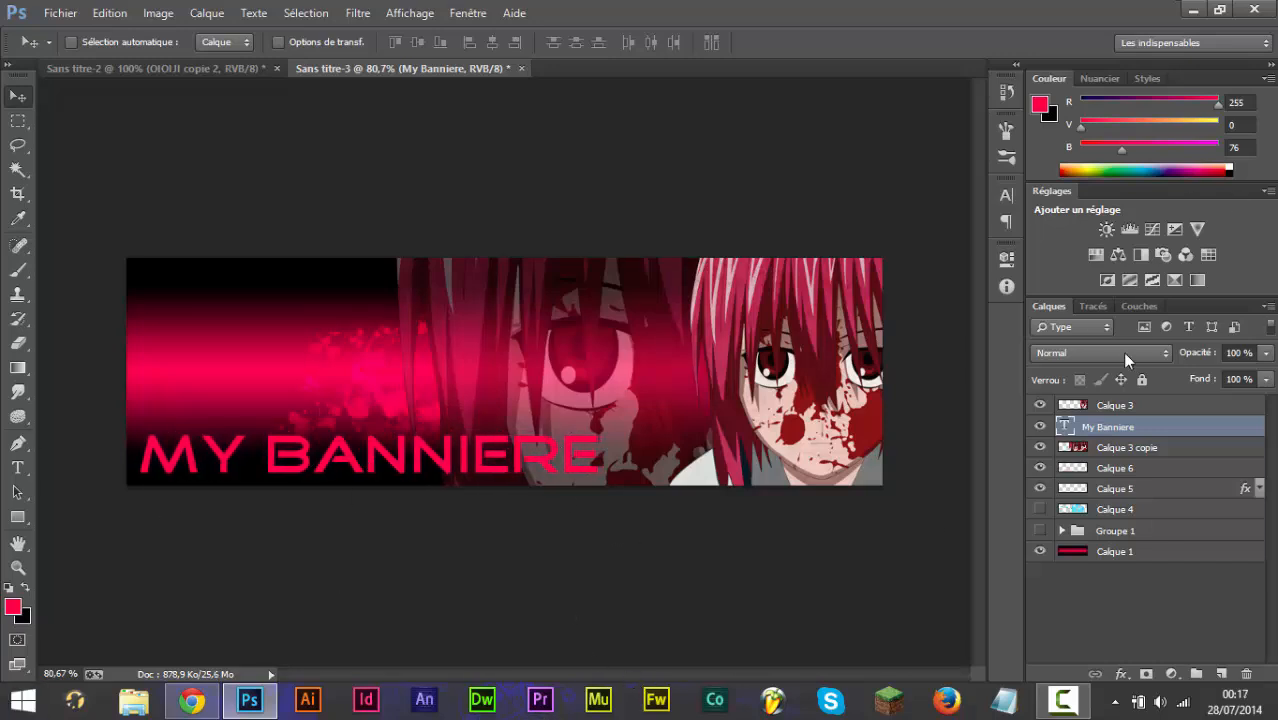
Open the split_splash_taches_tags image from the FOND Render folder in Tuto PS bann.
key("ctrl+o")
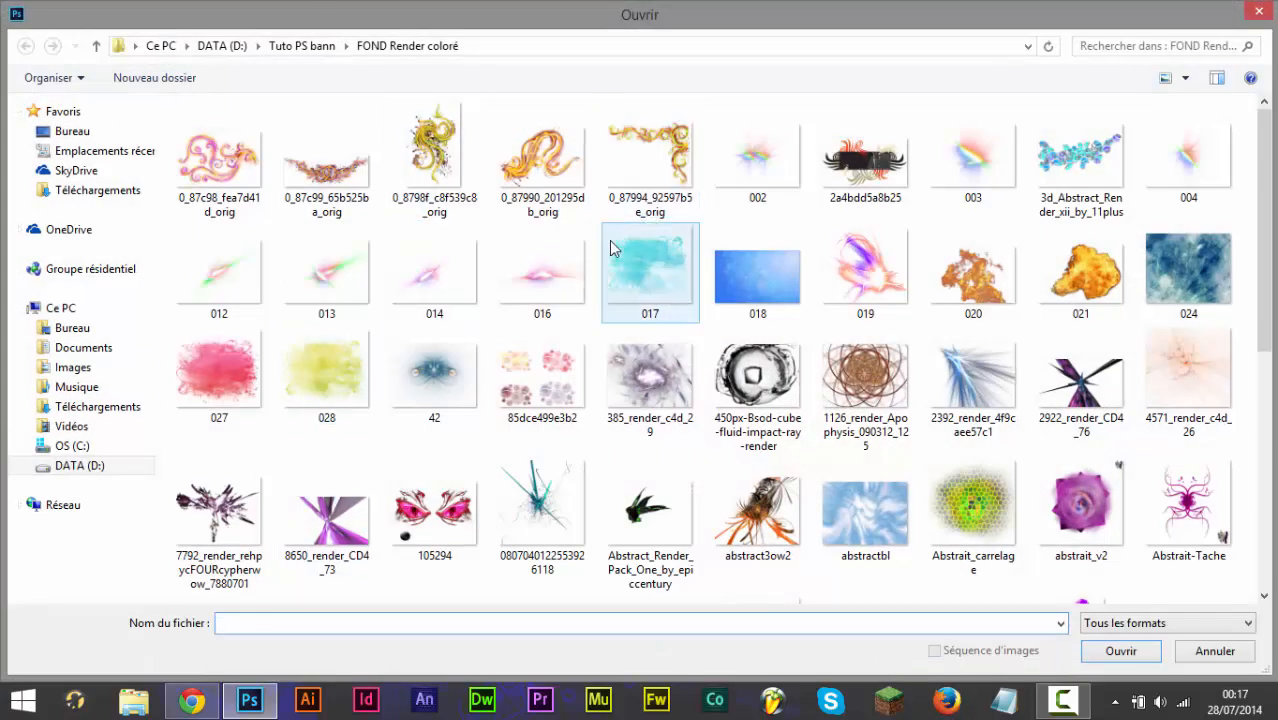
scroll(600, 260, "down", 6)
scroll(595, 272, "up", 6)
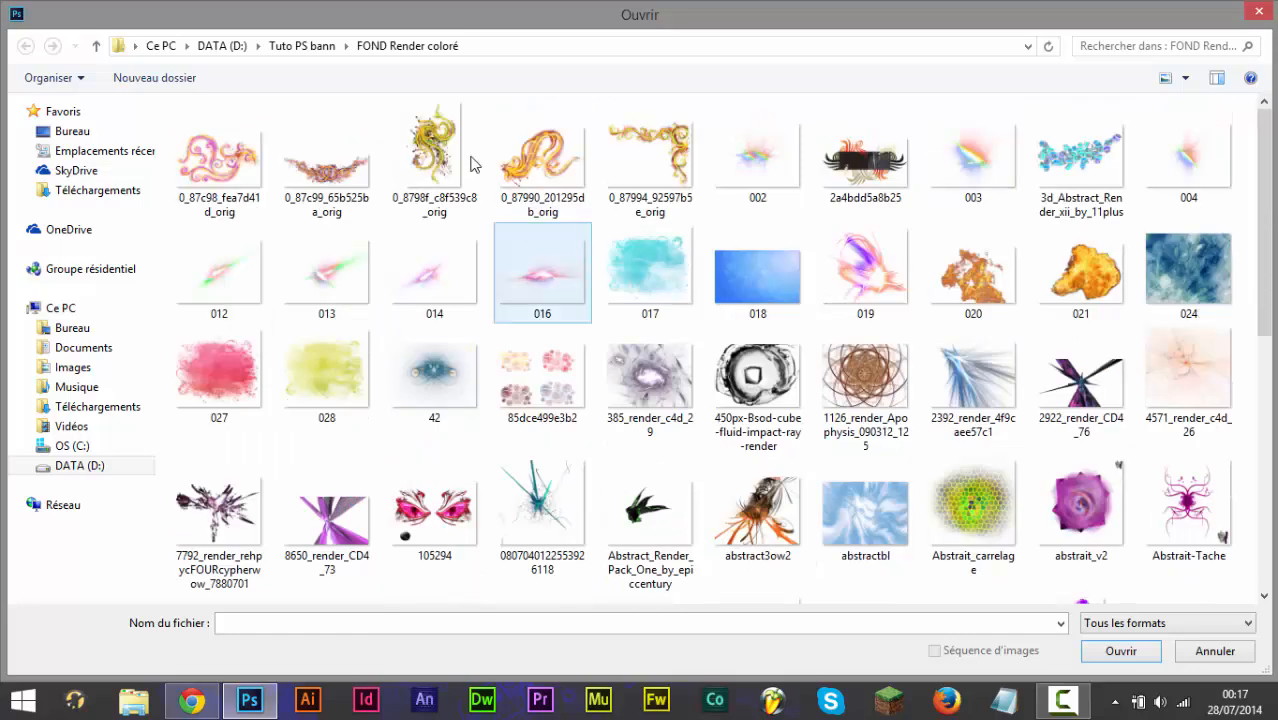
left_click(324, 50)
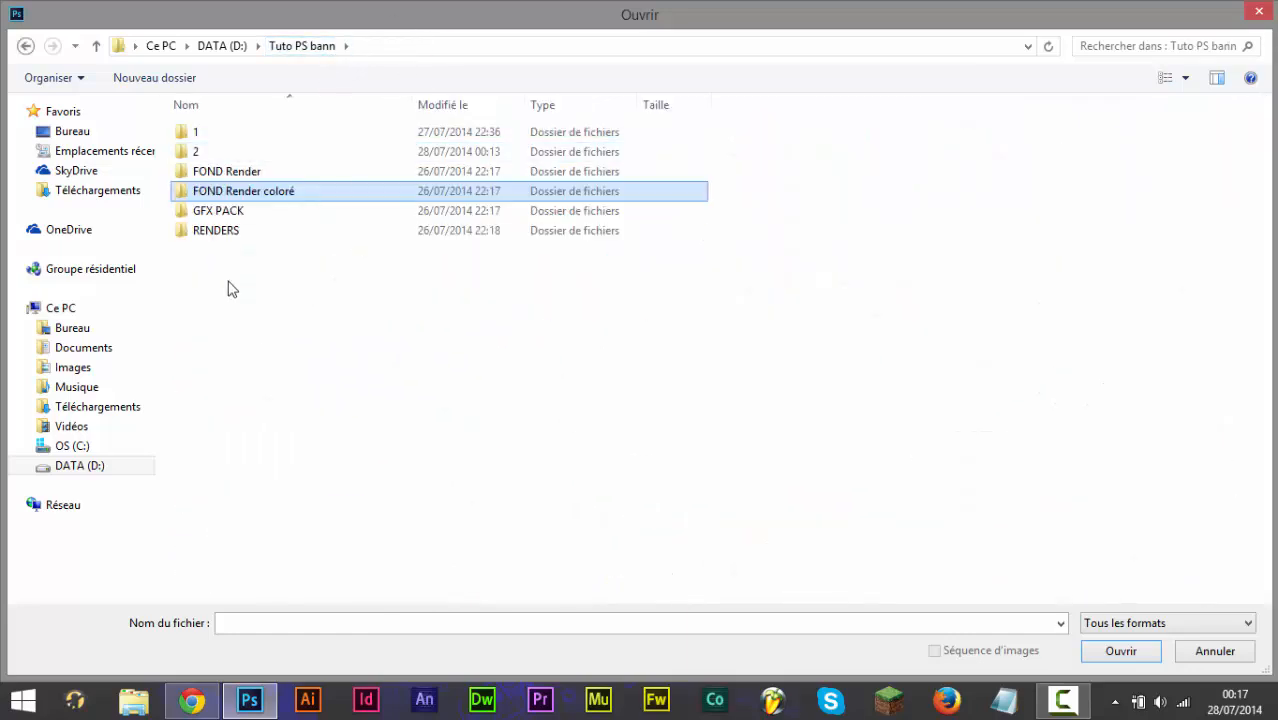
double_click(258, 169)
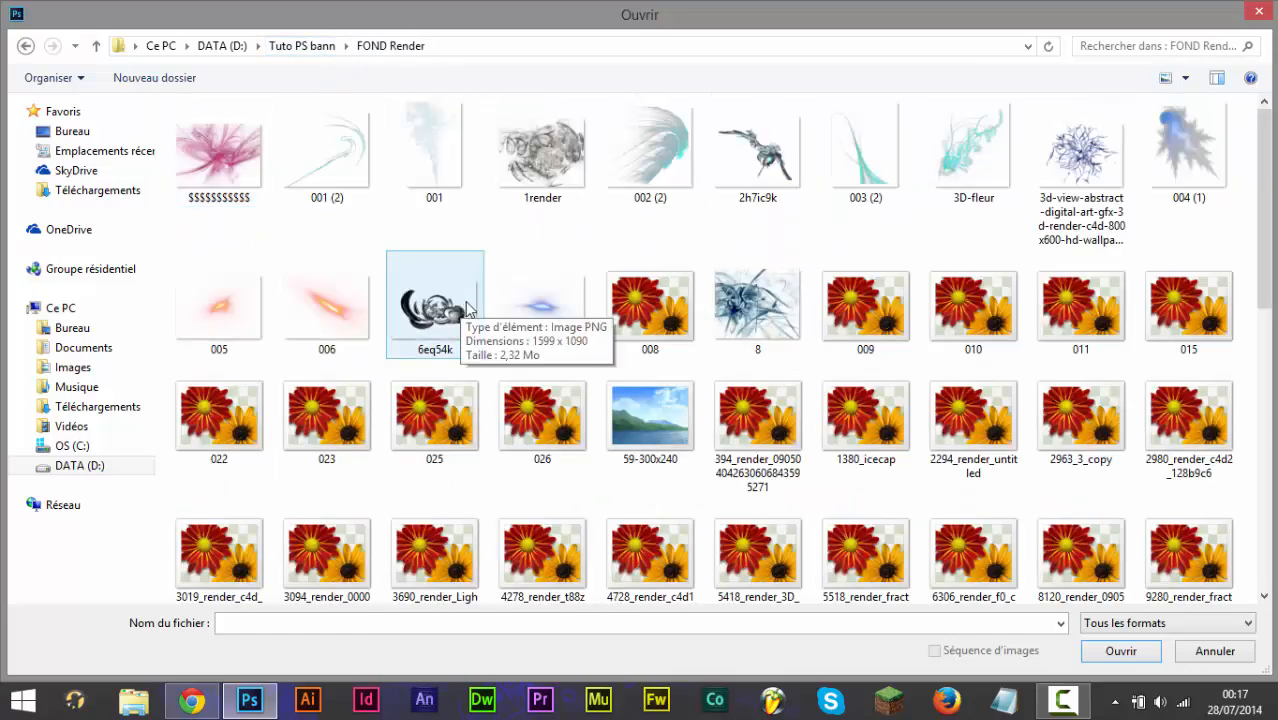
scroll(462, 308, "down", 10)
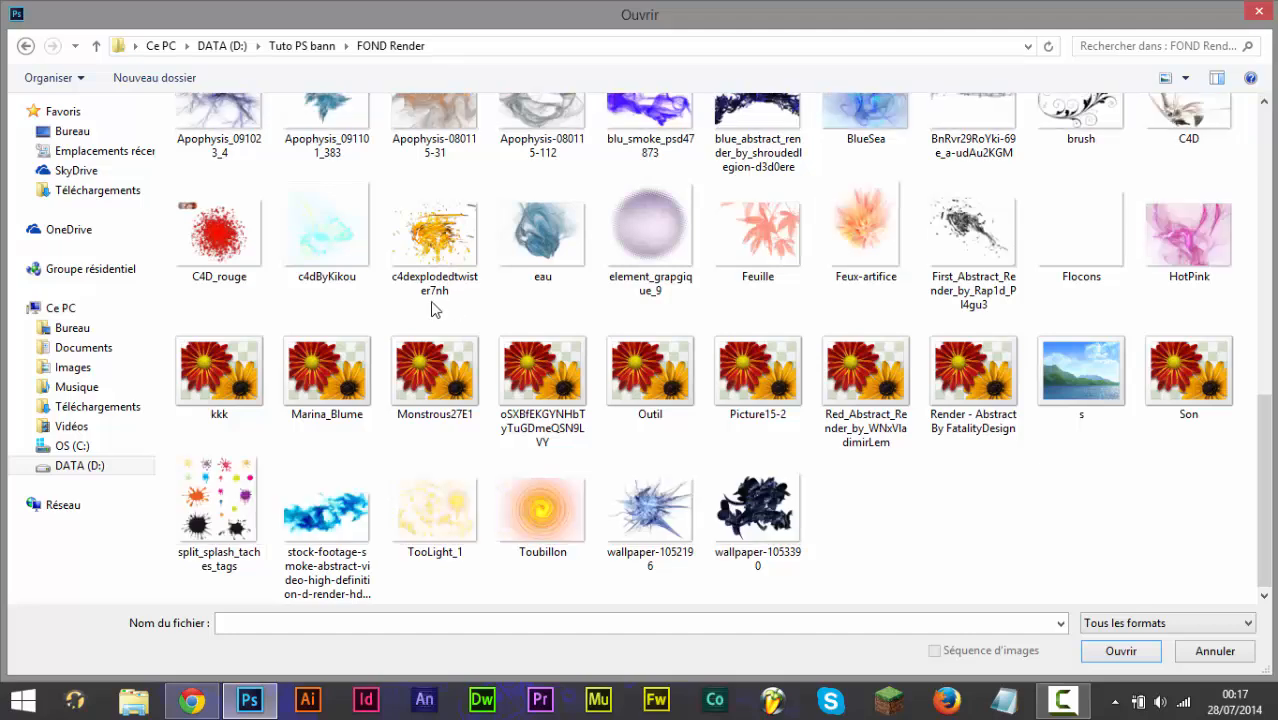
double_click(219, 508)
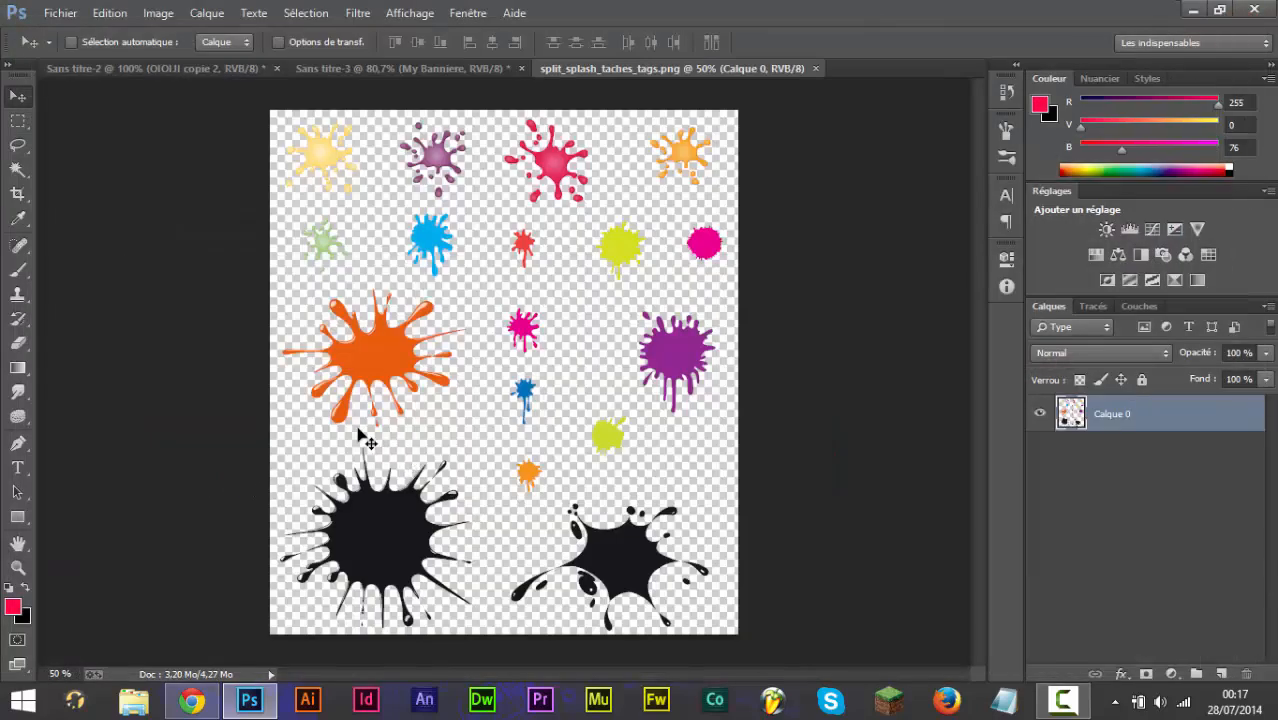
Cut the central column of four small splats, red, pink, blue and orange, onto a new layer.
key("m")
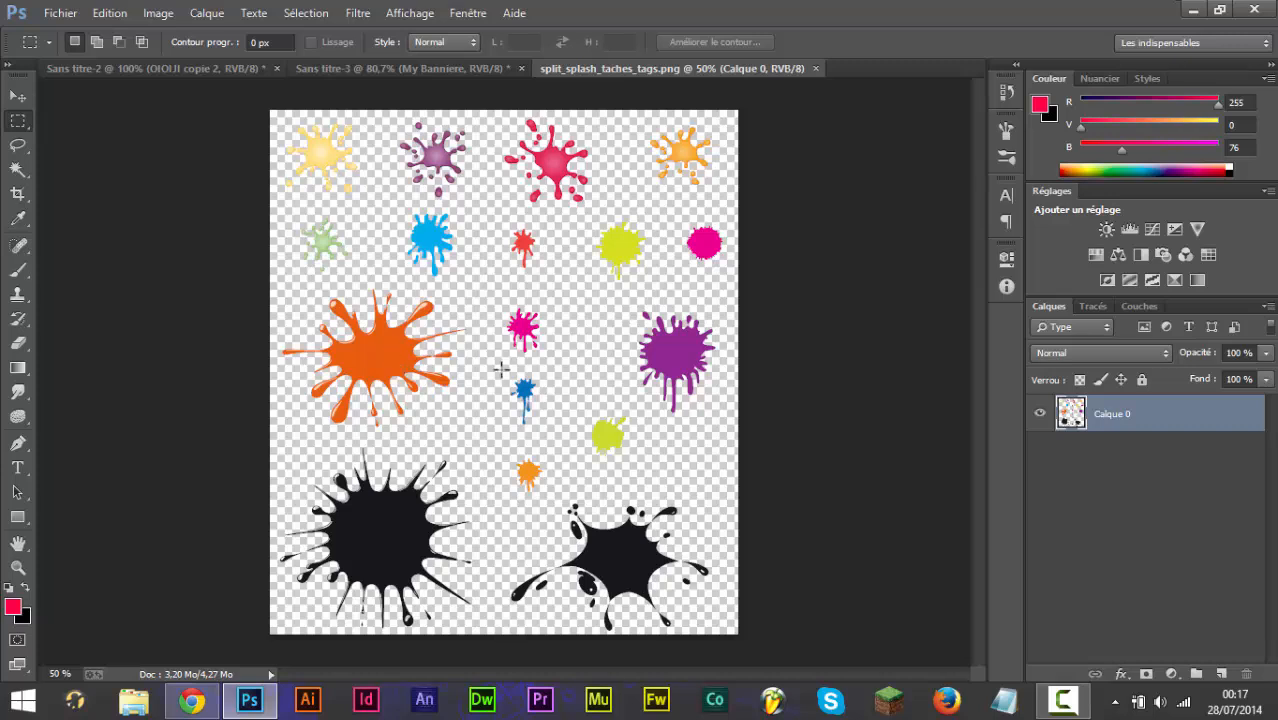
left_click_drag(486, 217, 568, 510)
key("ctrl+shift+j")
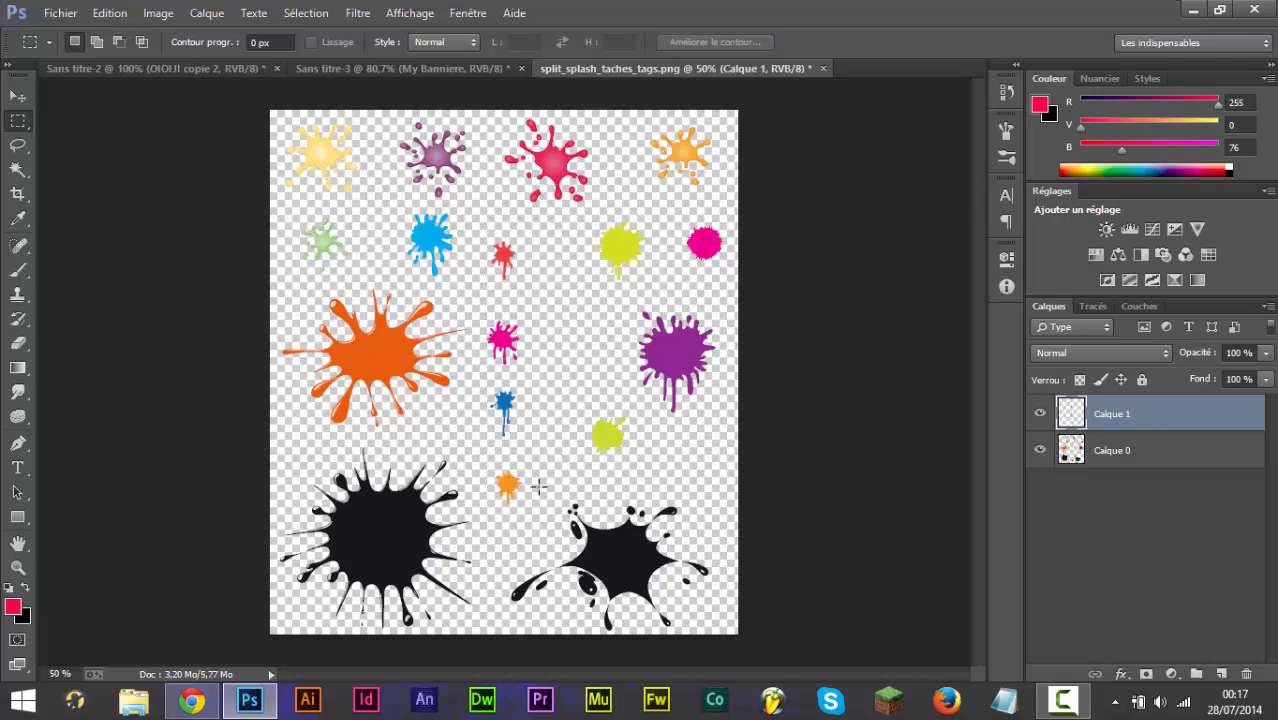
key("v")
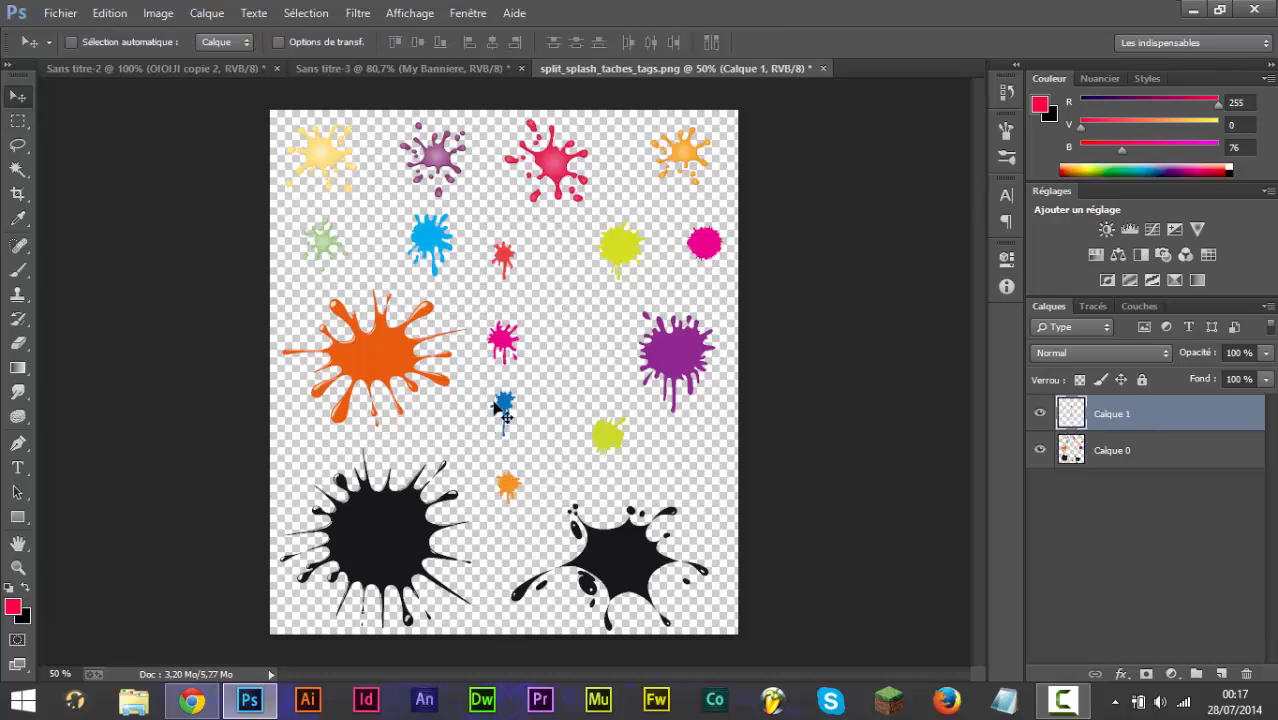
left_click(18, 120)
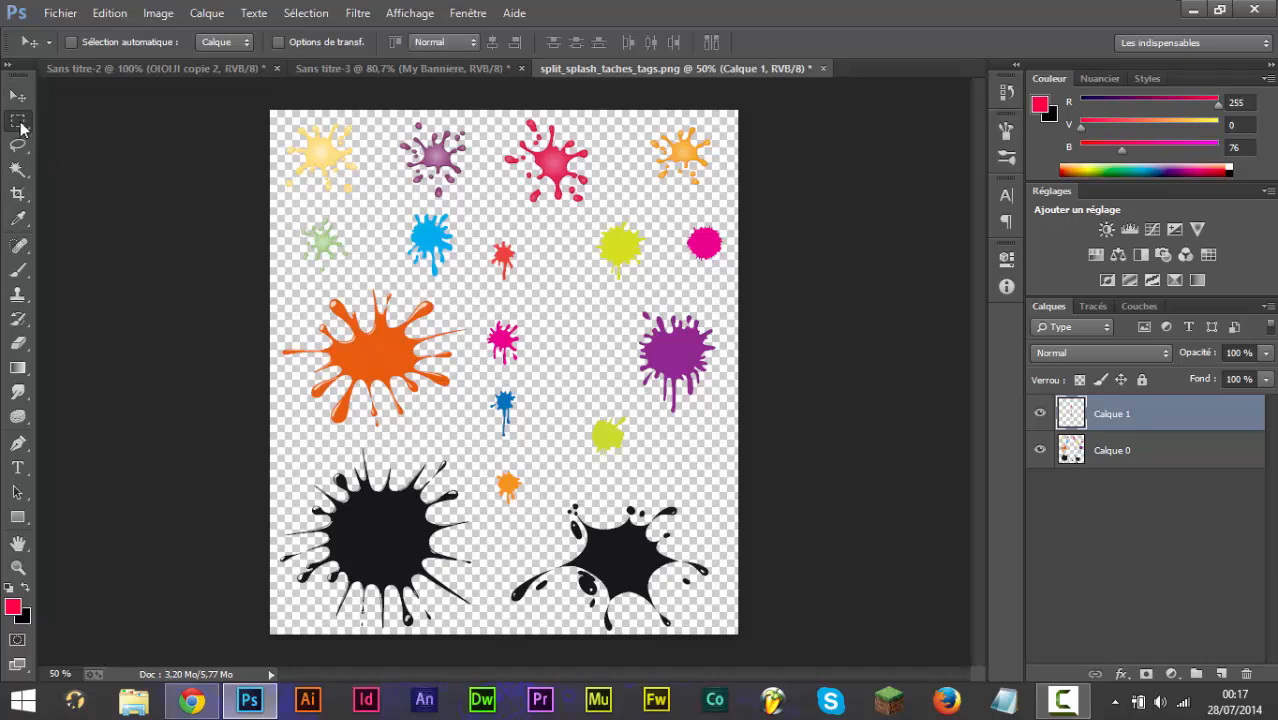
Cut the large orange splat from Calque 0 onto a new layer and shift it slightly left.
left_click(116, 121)
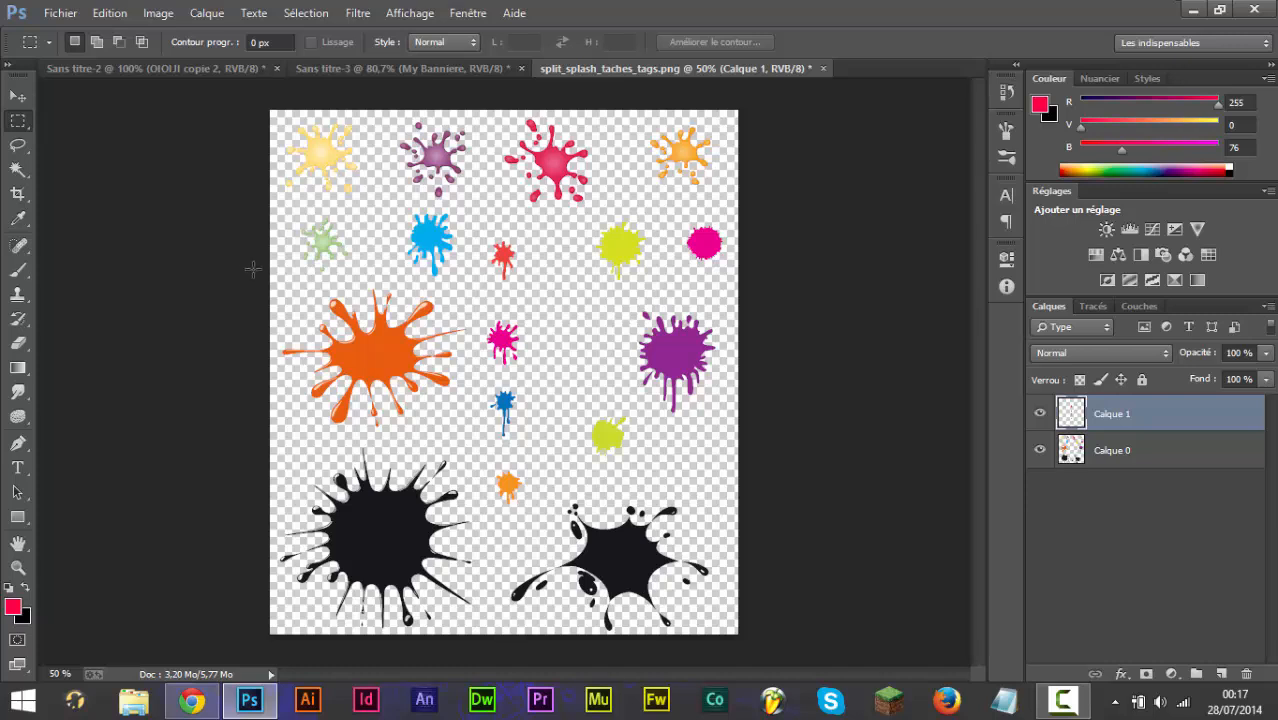
left_click_drag(272, 284, 476, 437)
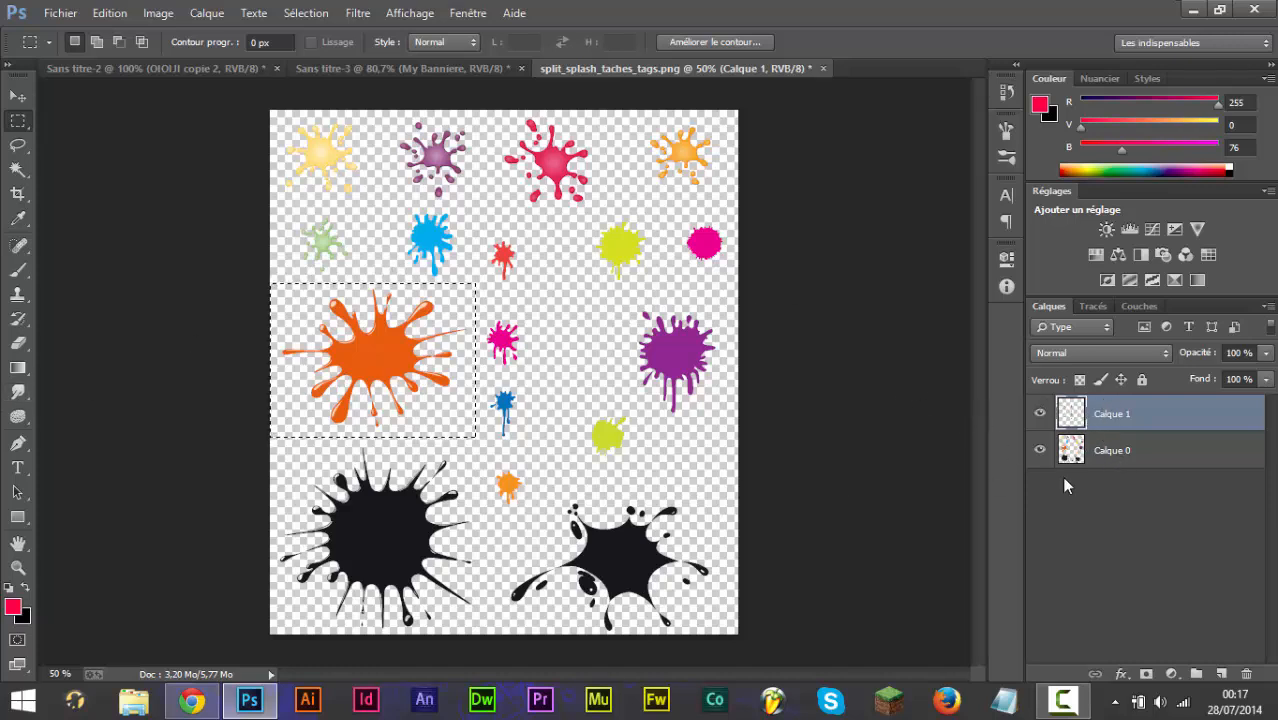
left_click(1090, 460)
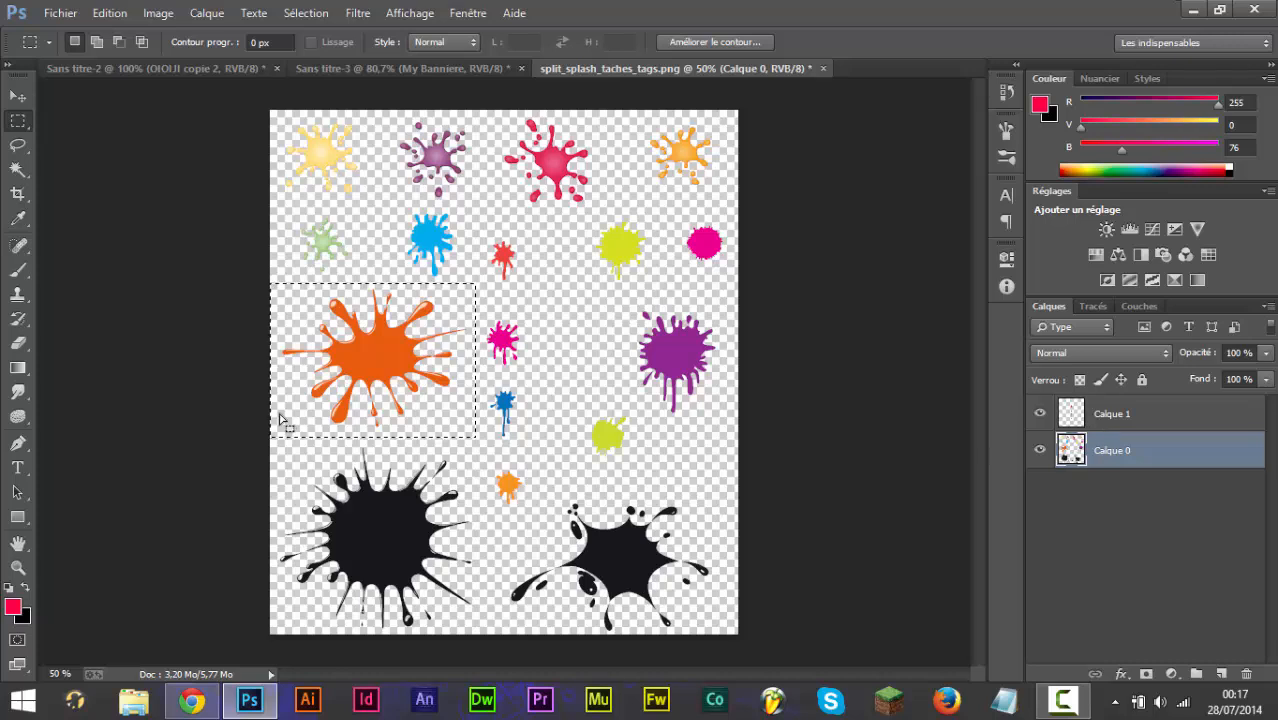
key("ctrl+x")
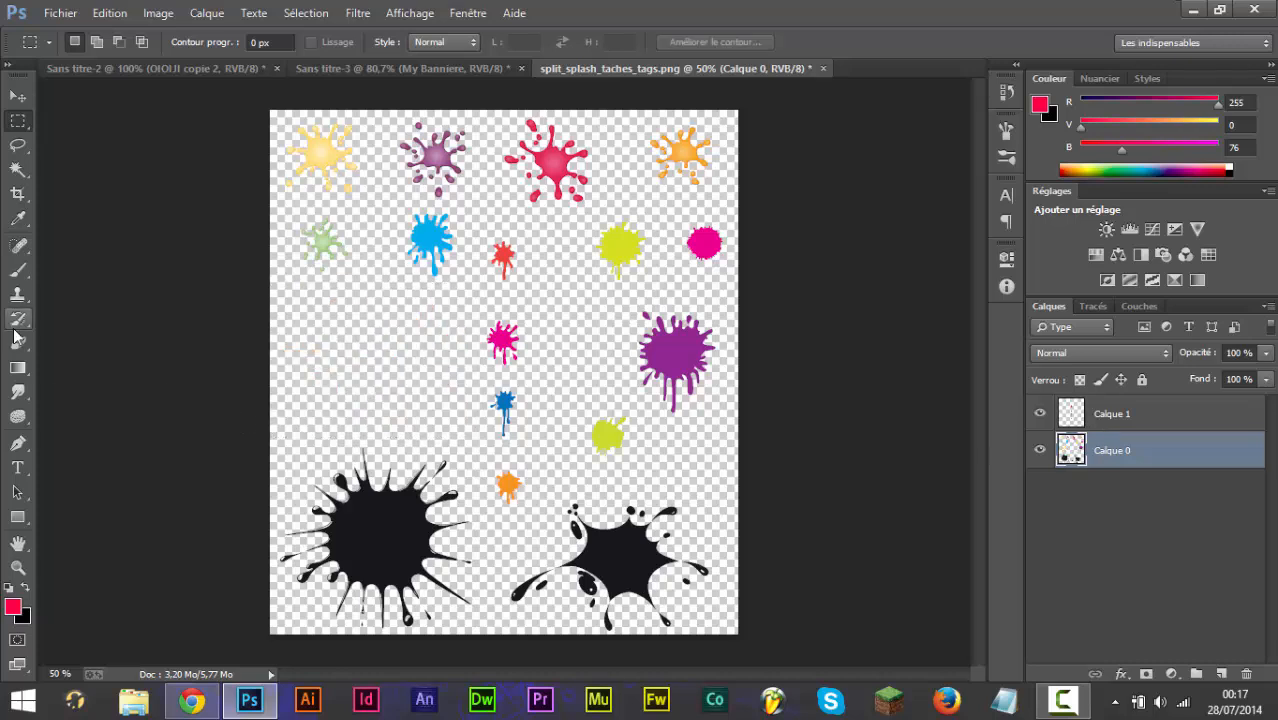
key("ctrl+v")
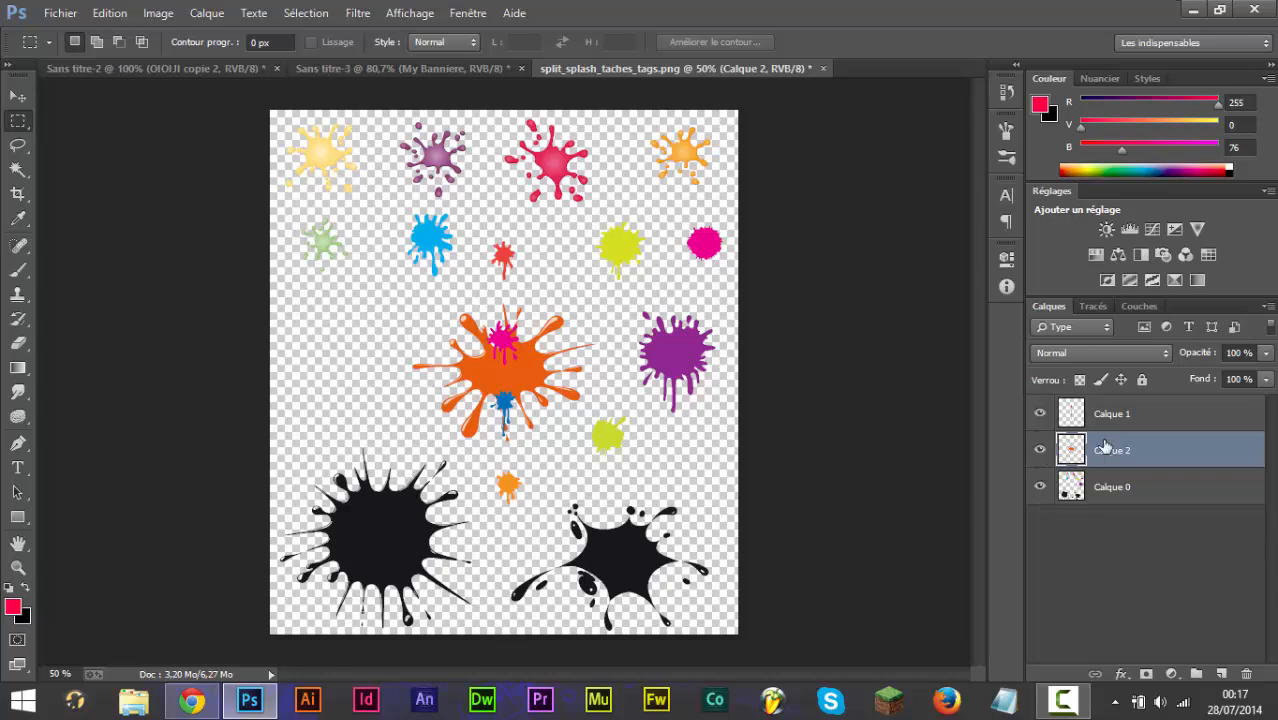
key("v")
left_click_drag(503, 400, 455, 400)
Hide Calque 1 and Calque 2, try moving the remaining splats on Calque 0, and undo the move.
left_click(1086, 420)
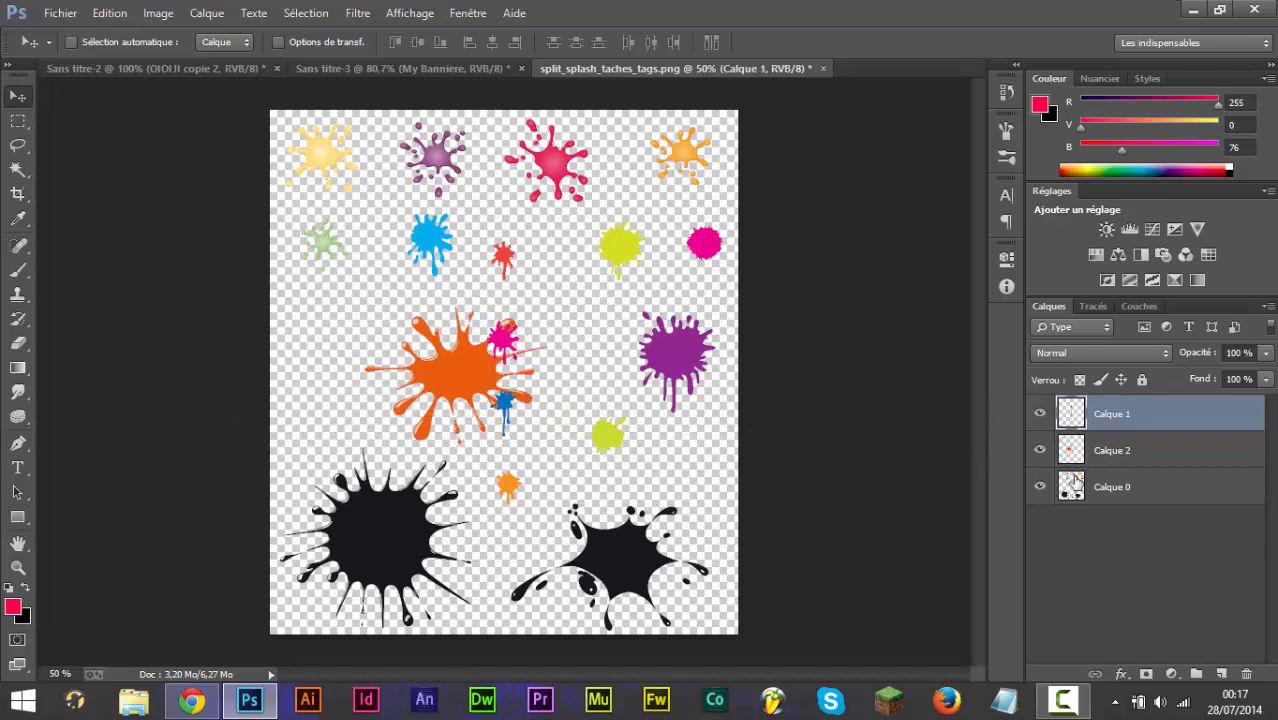
left_click_drag(1040, 415, 1040, 452)
left_click(1105, 495)
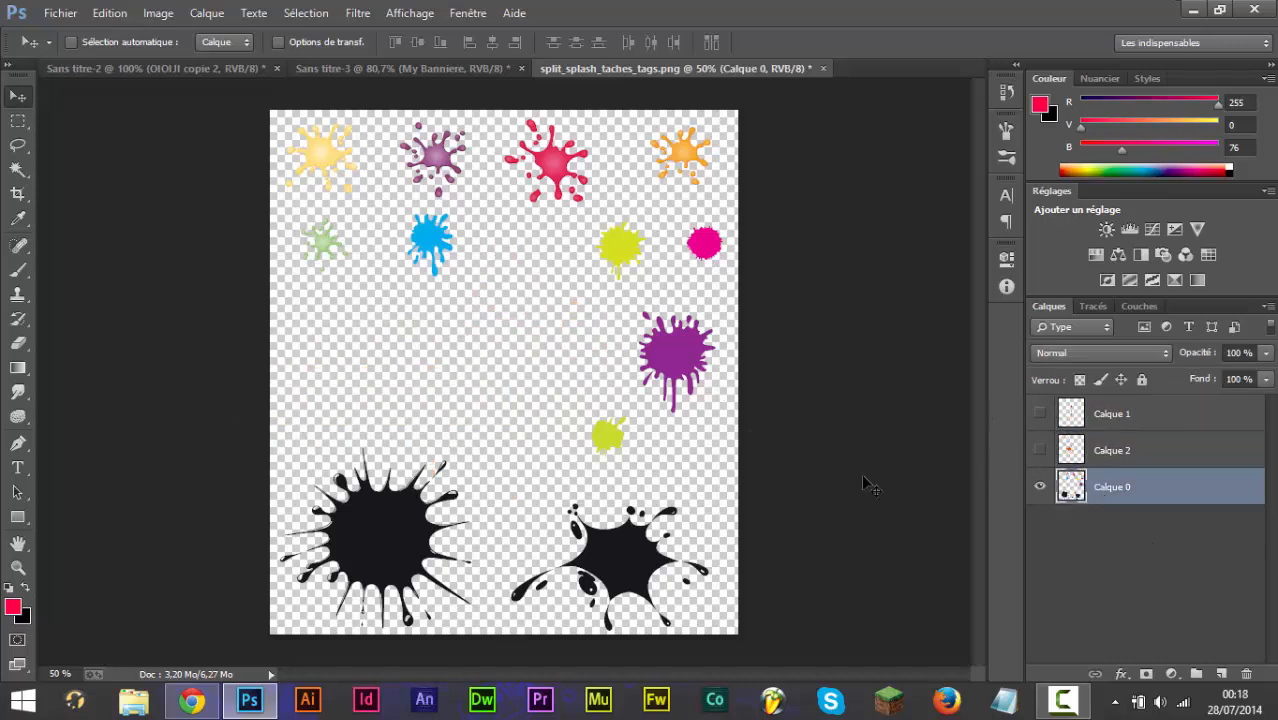
left_click_drag(633, 583, 688, 535)
key("ctrl+z")
Copy the four small splats of Calque 1 into the Sans titre-3 banner, placing the column over its left part at 100 % size.
left_click(1137, 442)
left_click(1116, 419)
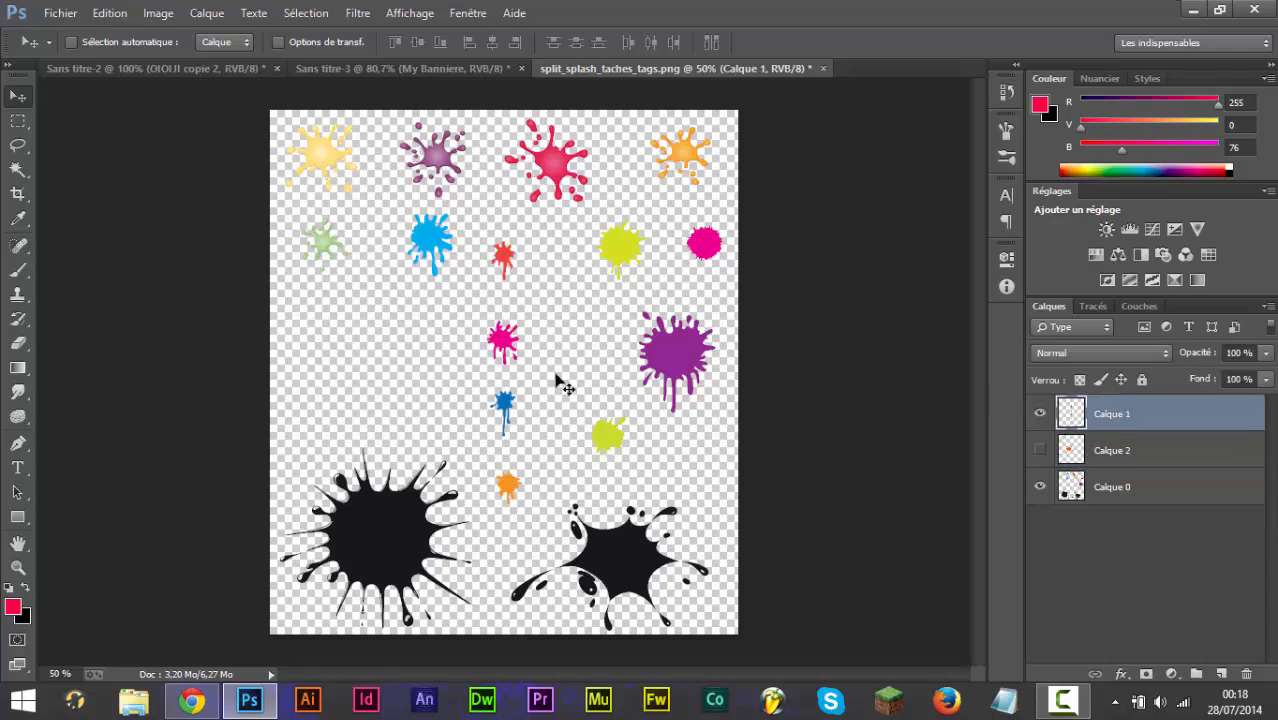
left_click_drag(559, 379, 334, 123)
left_click_drag(318, 67, 362, 343)
key("ctrl+t")
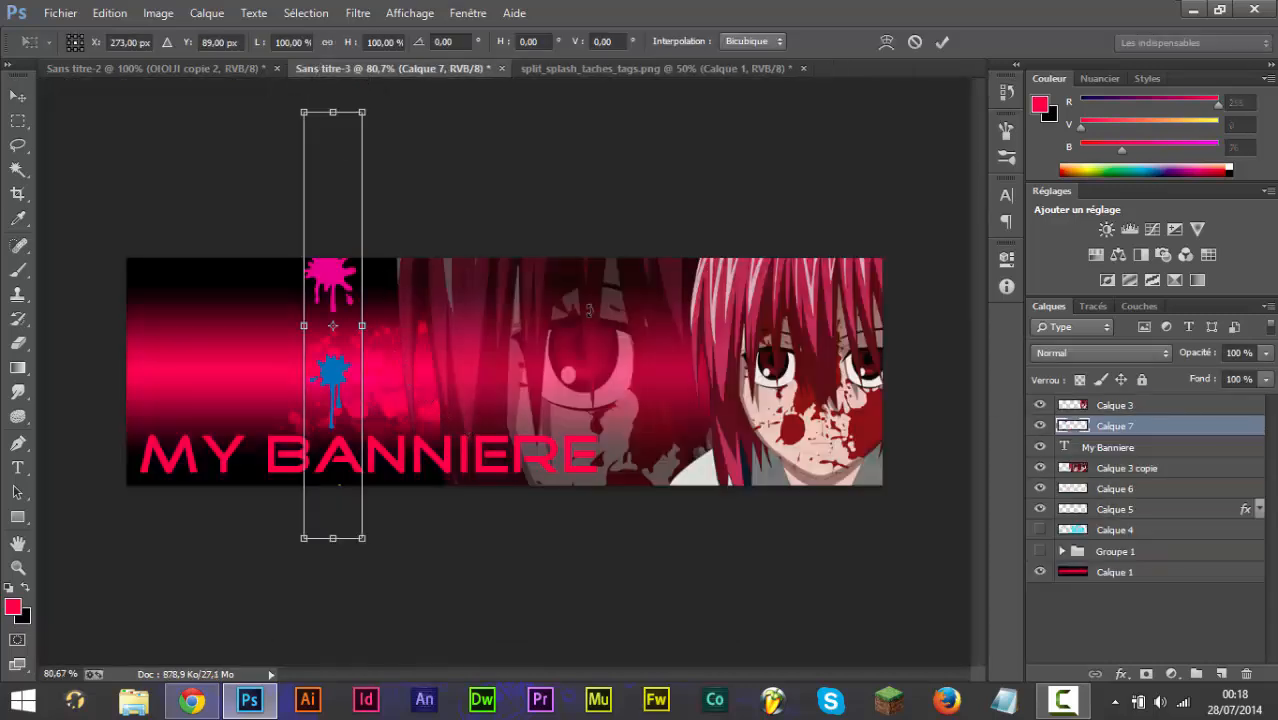
key("Return")
Cut the blue splat in the banner onto its own layer.
left_click(18, 120)
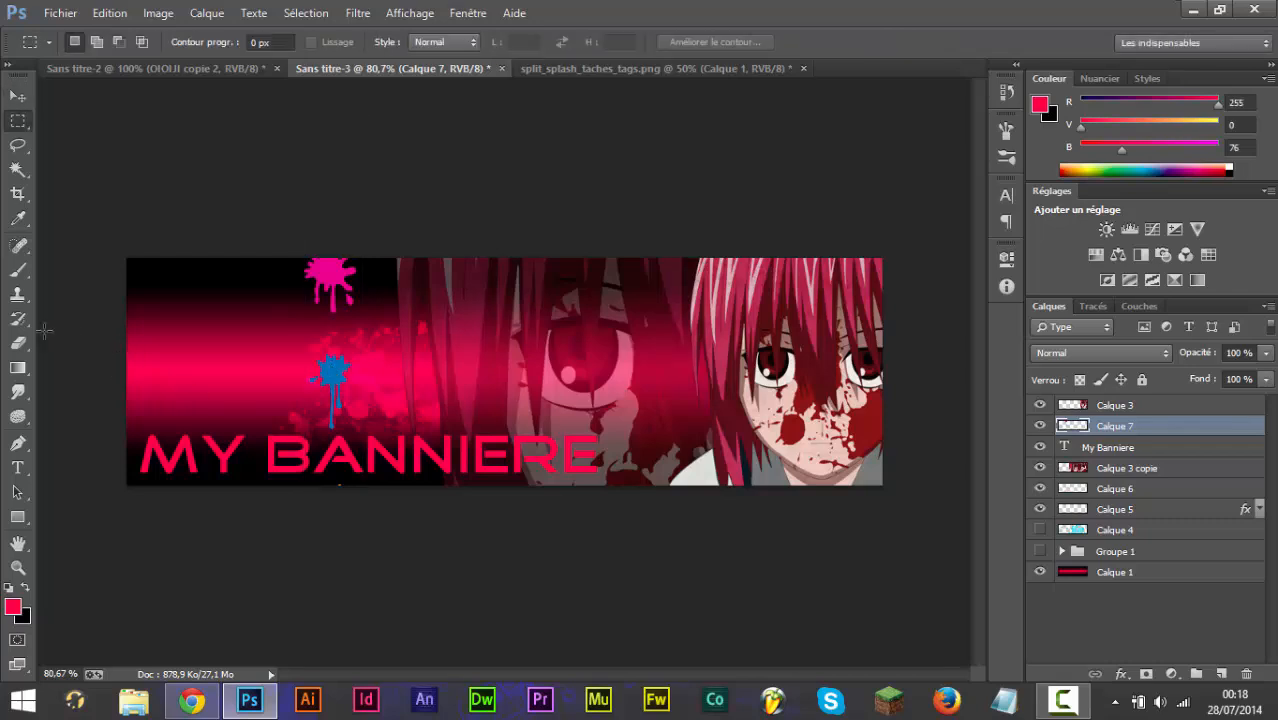
left_click_drag(297, 347, 364, 429)
key("ctrl+shift+j")
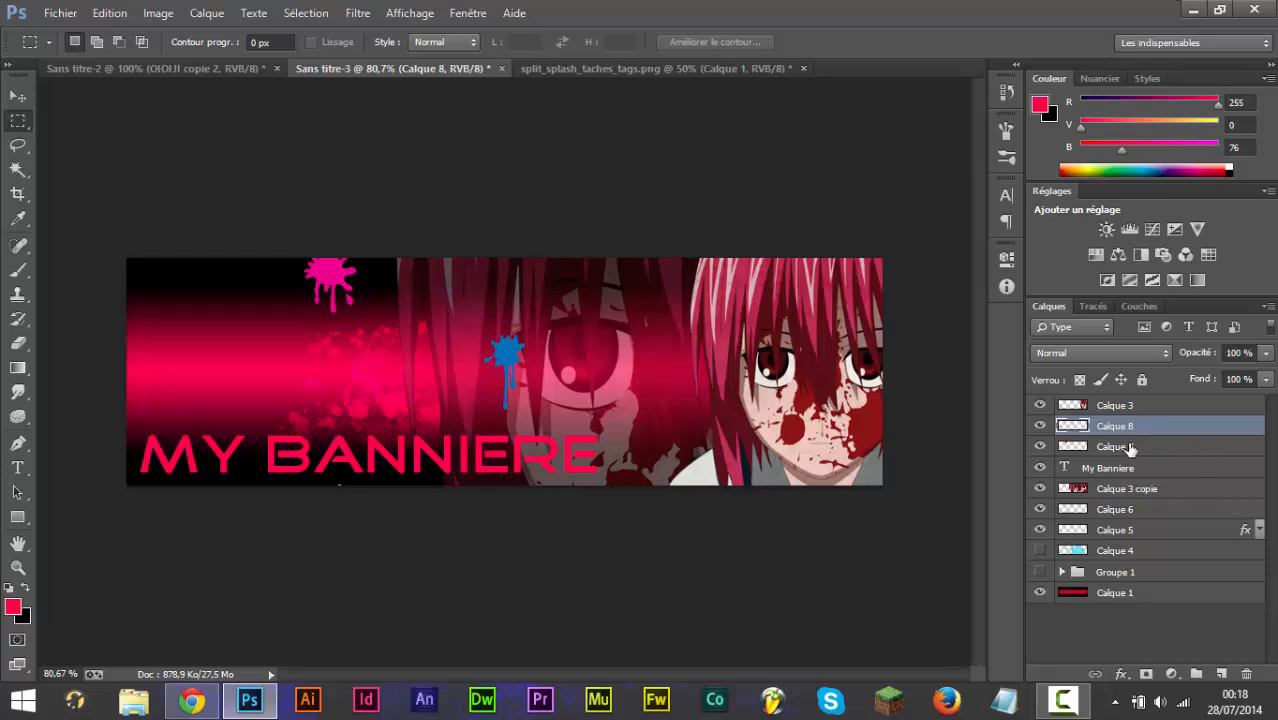
Move the remaining splats on Calque 7 down and cut the pink splat onto its own layer.
left_click(1130, 447)
key("v")
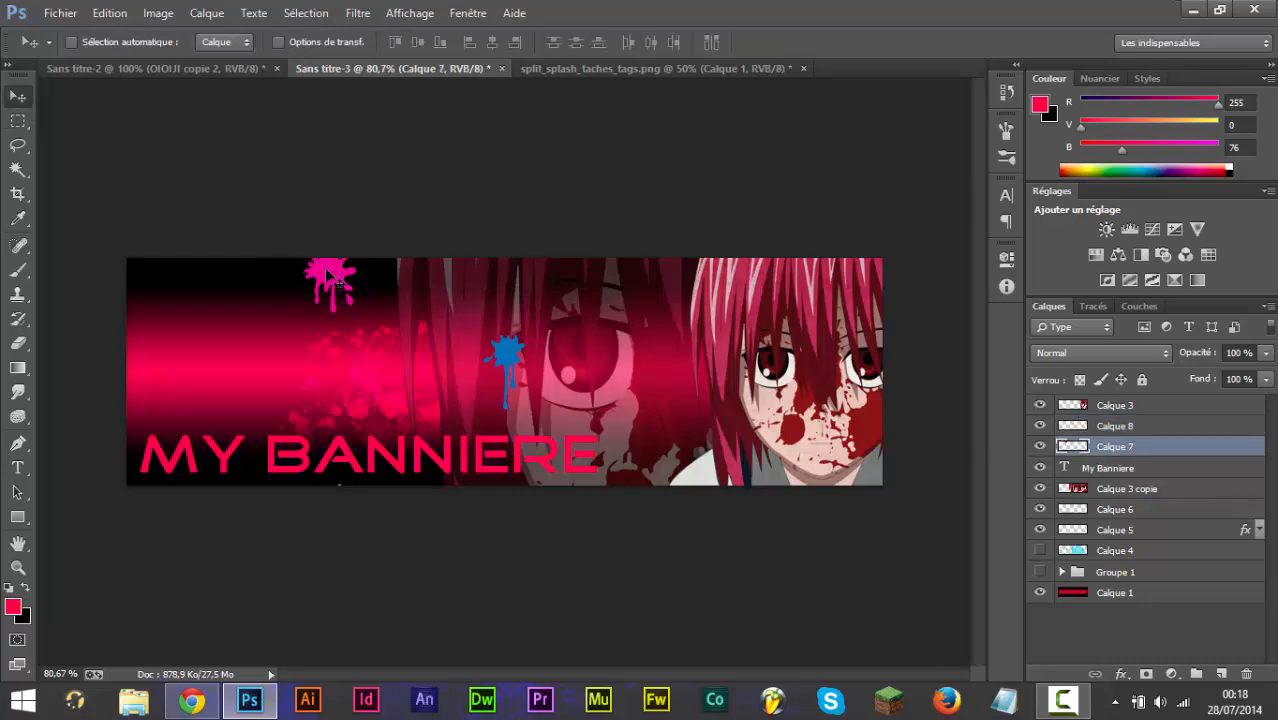
left_click_drag(334, 283, 366, 425)
key("m")
left_click_drag(315, 378, 437, 517)
key("ctrl+x")
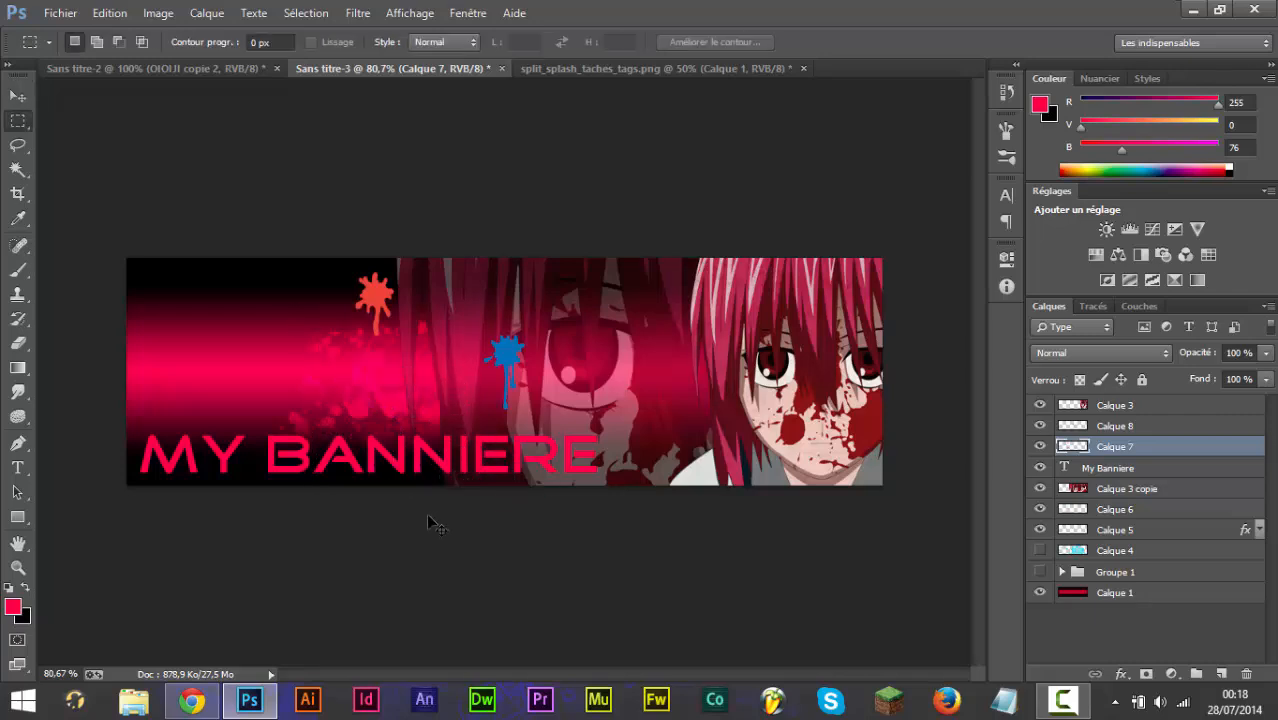
key("ctrl+v")
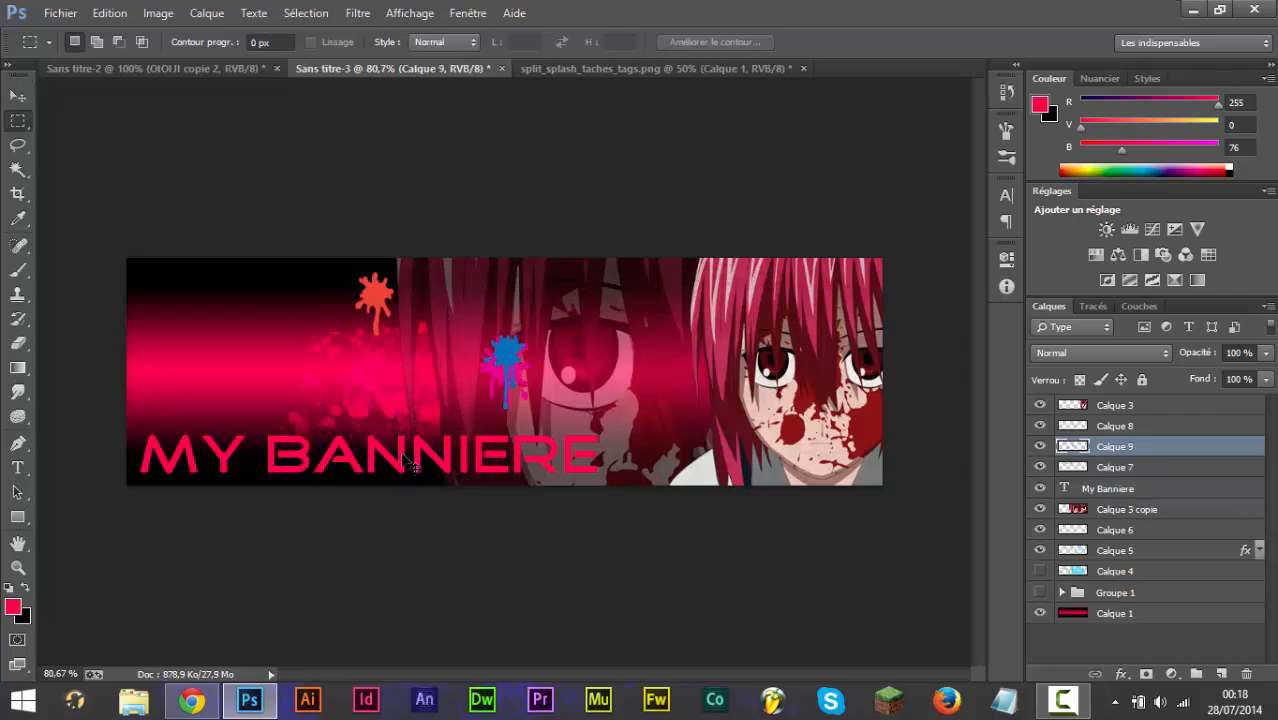
Cut the red splat from Calque 7 onto its own layer.
left_click(1105, 426)
left_click(1060, 466)
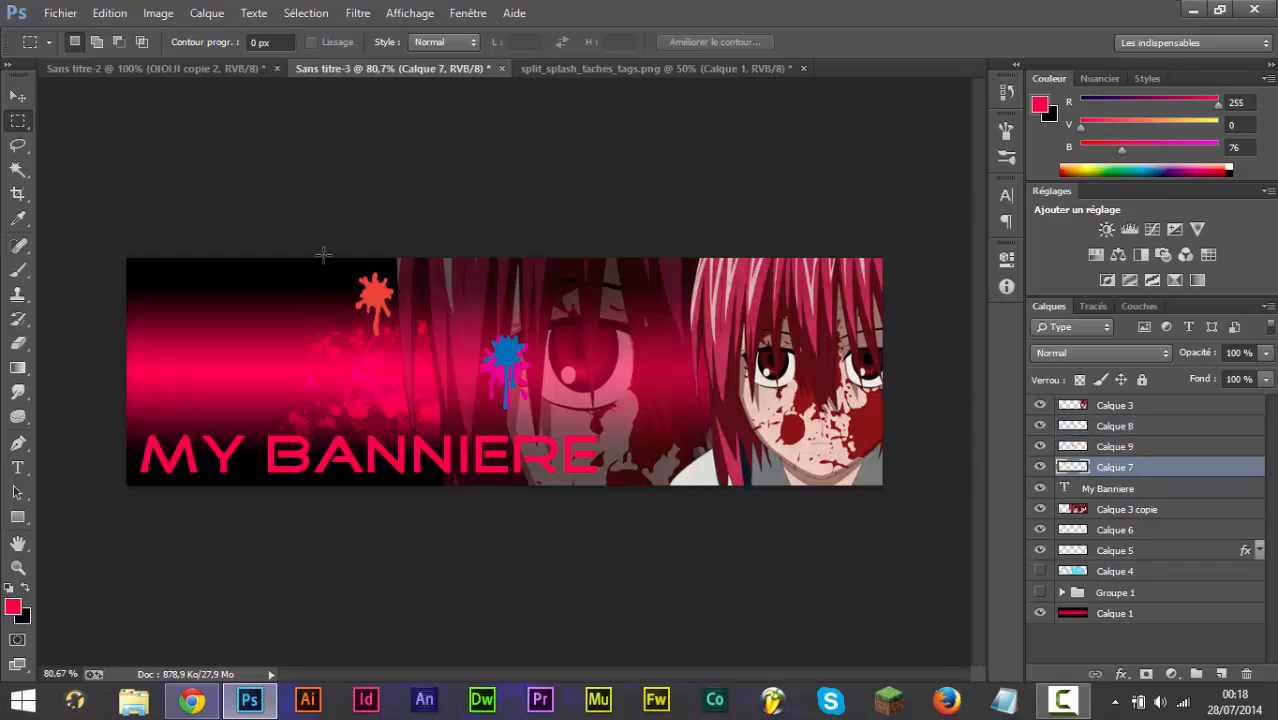
left_click_drag(322, 255, 401, 318)
key("ctrl+x")
key("ctrl+v")
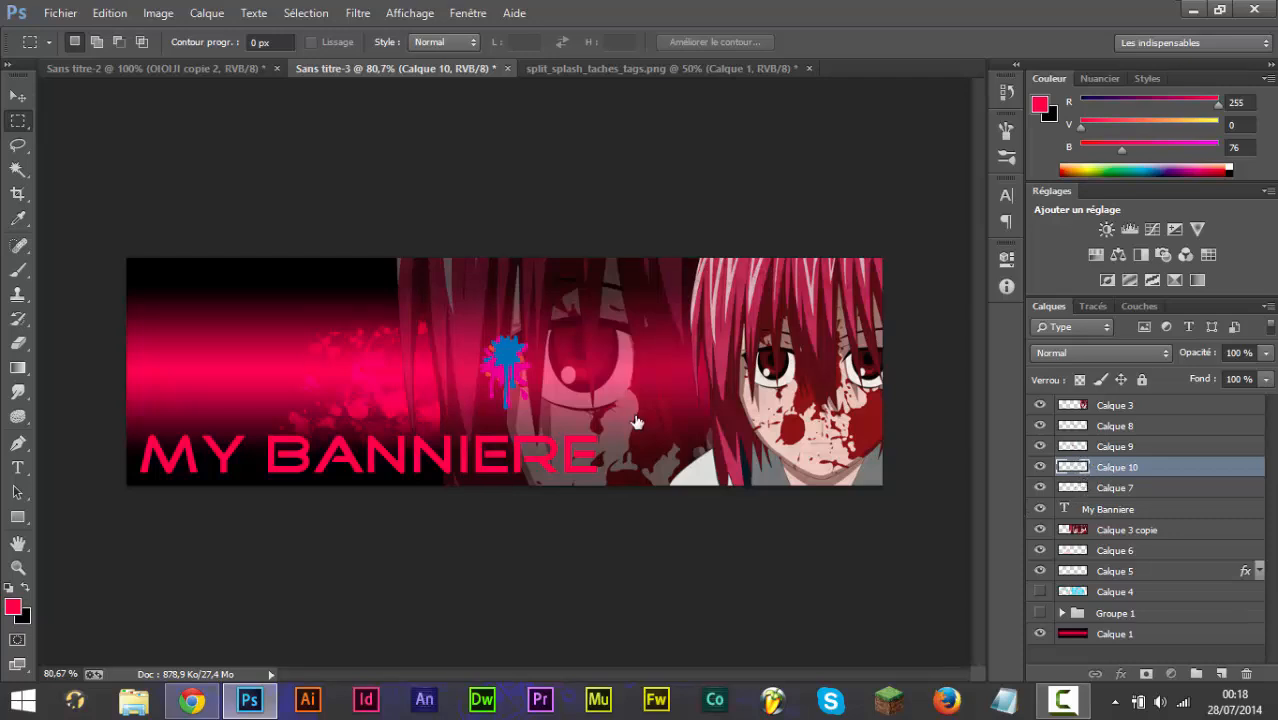
Move the orange splat on Calque 7 to the banner's left side, above the "My" of the title.
left_click(1080, 488)
key("v")
left_click_drag(345, 447, 475, 201)
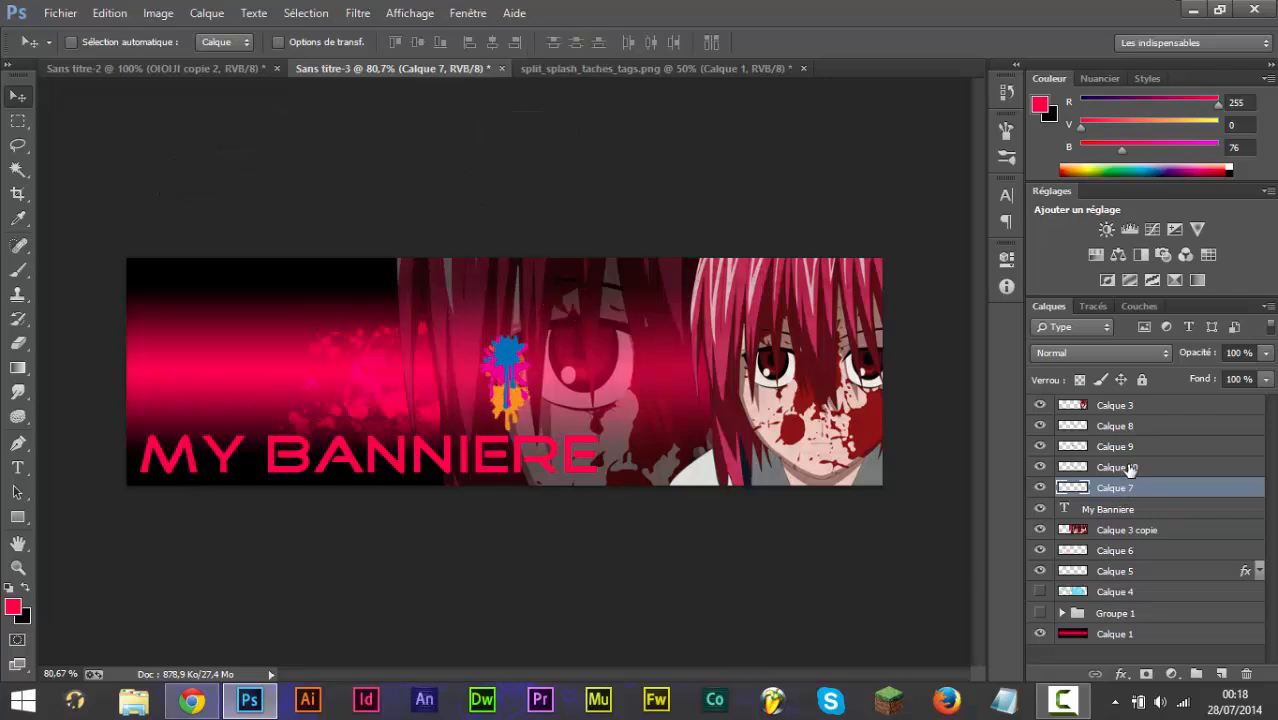
left_click_drag(519, 418, 195, 338)
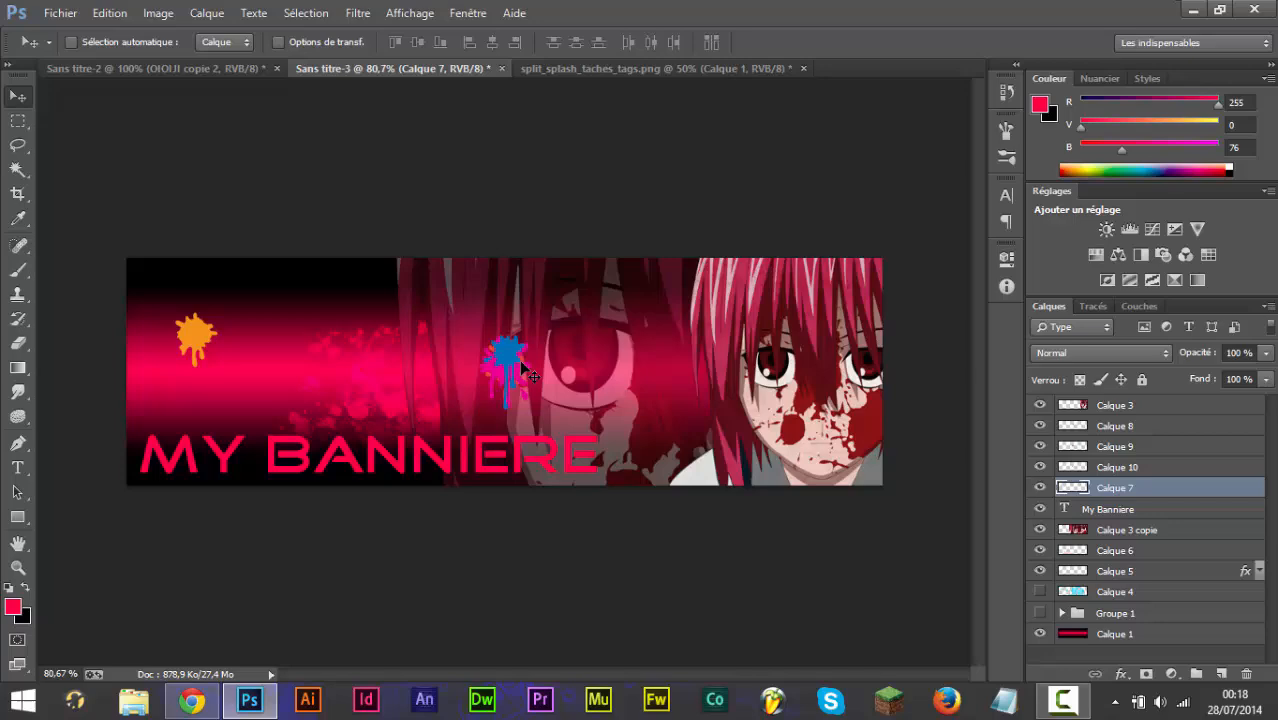
Add a colour overlay to the orange splat's layer, Calque 7, and open its overlay colour for editing.
double_click(1141, 494)
left_click_drag(250, 425, 622, 282)
left_click(440, 519)
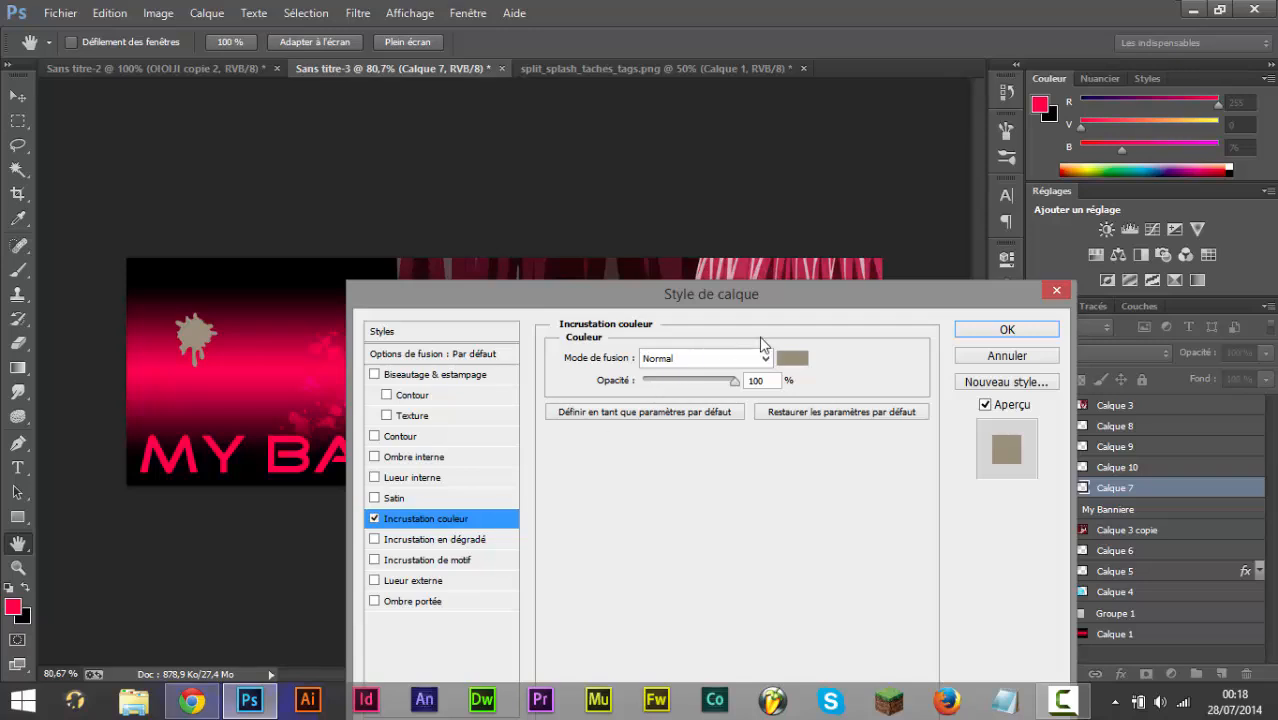
left_click(792, 359)
left_click_drag(260, 131, 647, 257)
Try pinkish red, black, pure red, dark red and bright pink (#ff0078) as the orange splat's overlay colour.
left_click(265, 364)
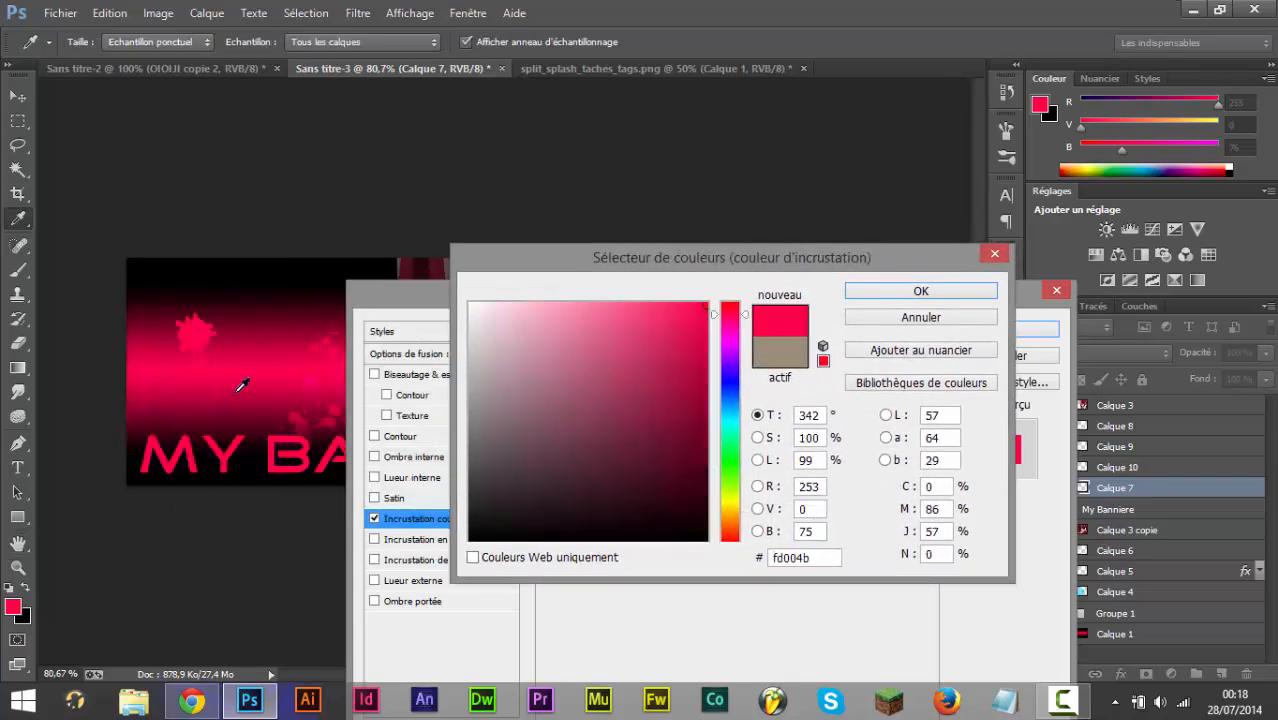
left_click(264, 277)
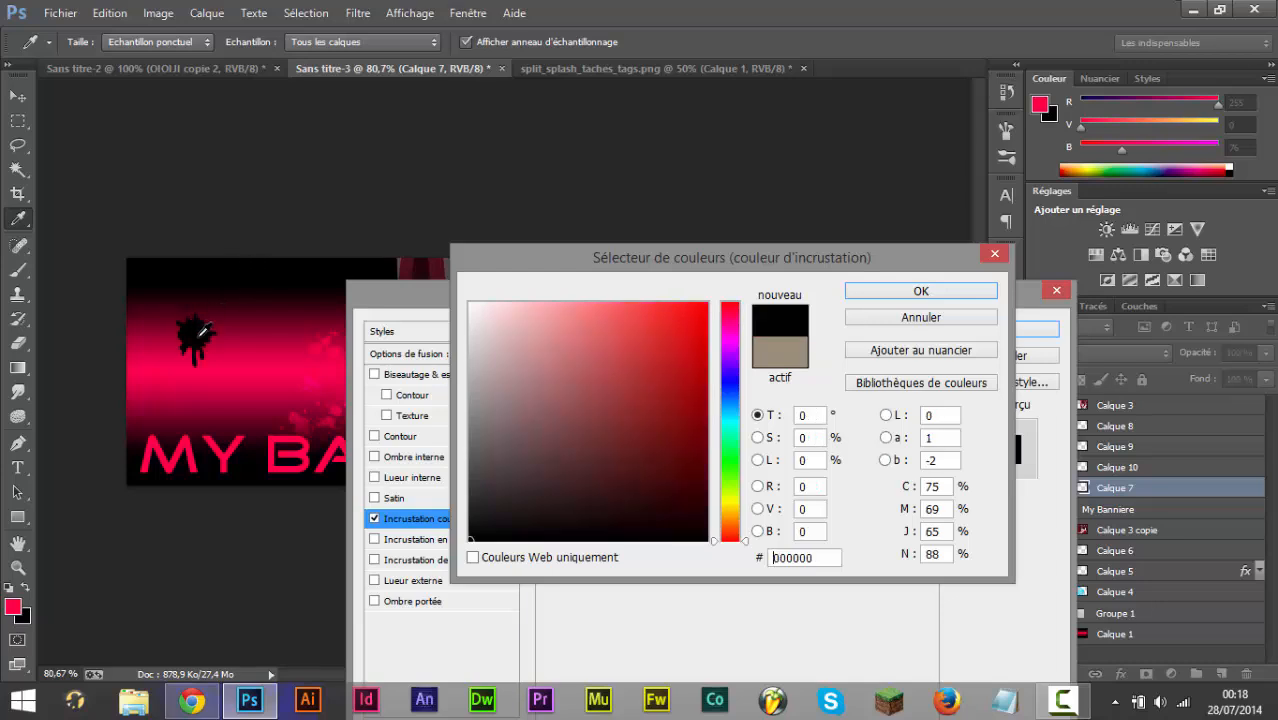
left_click(617, 362)
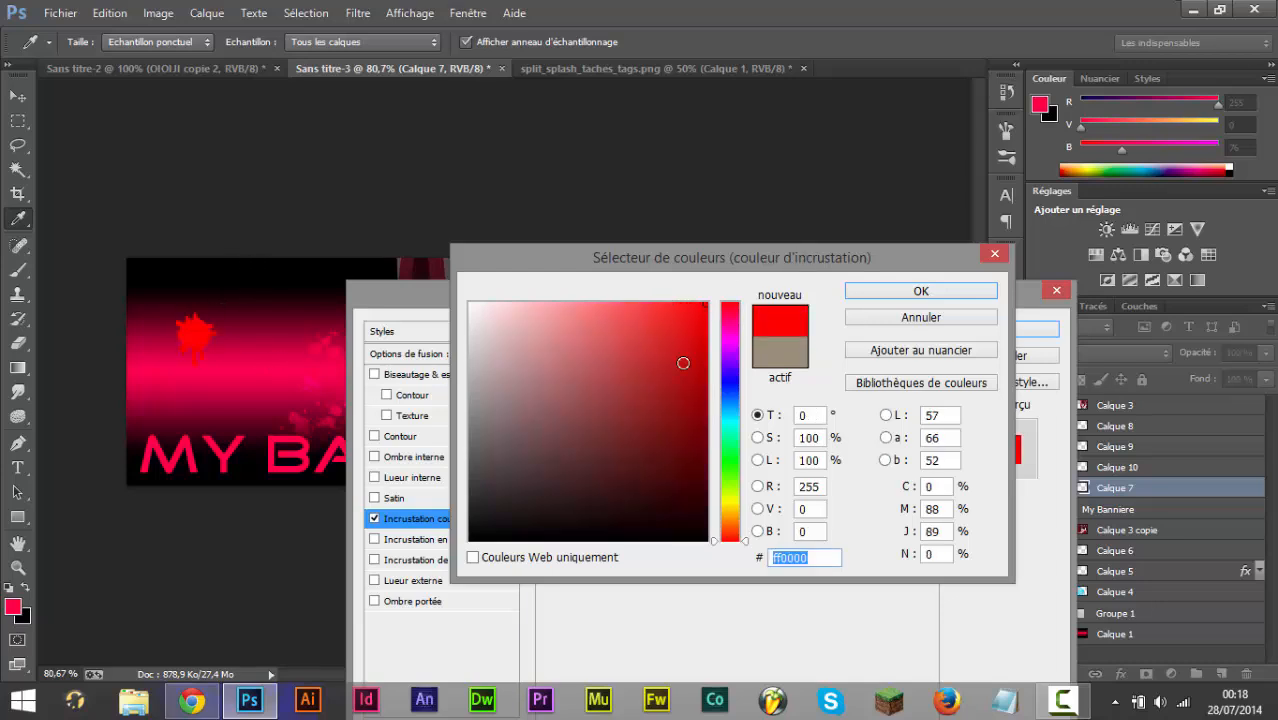
left_click(605, 405)
left_click(690, 404)
left_click_drag(690, 404, 706, 457)
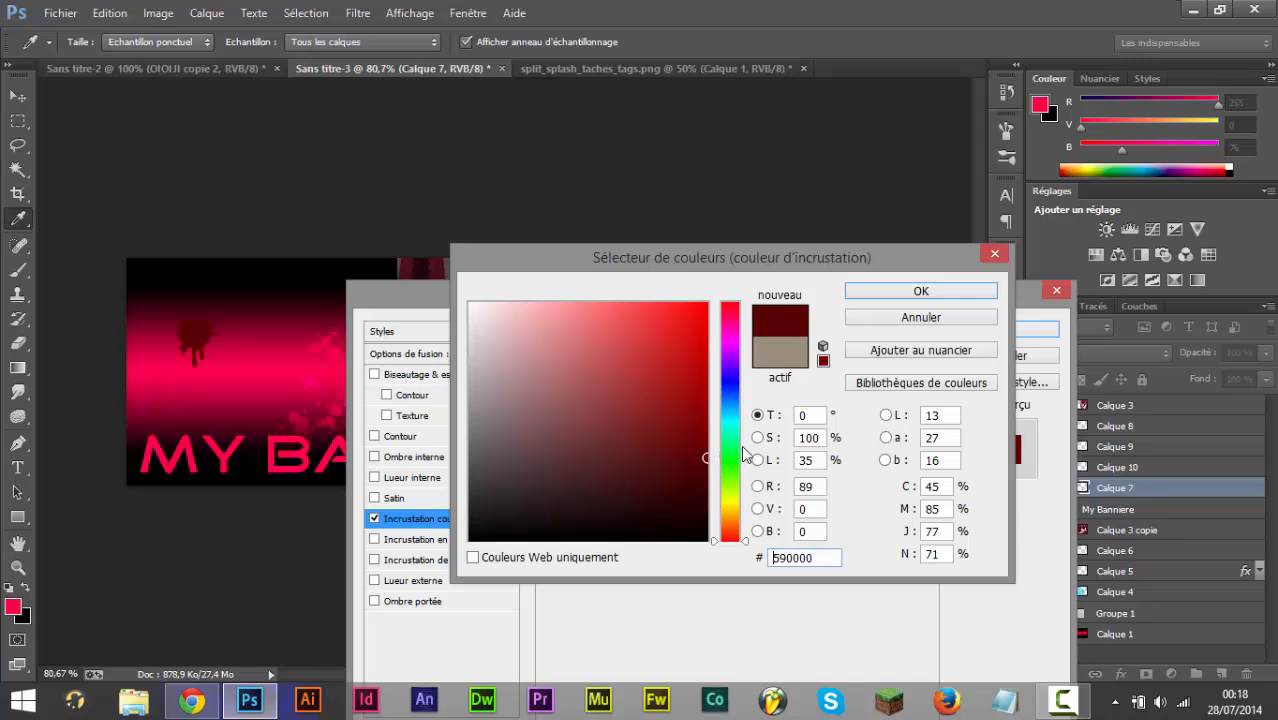
mouse_move(741, 535)
left_mouse_down()
mouse_move(731, 305)
mouse_move(731, 323)
left_mouse_up()
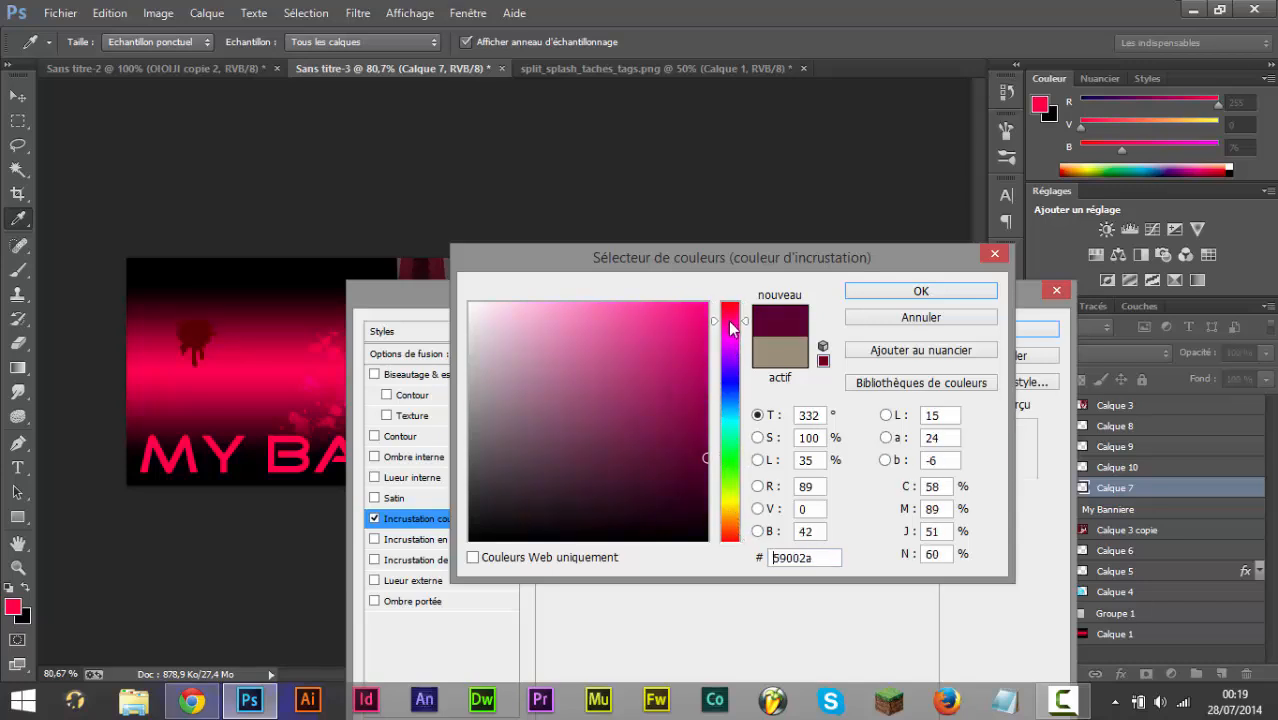
left_click_drag(653, 411, 707, 302)
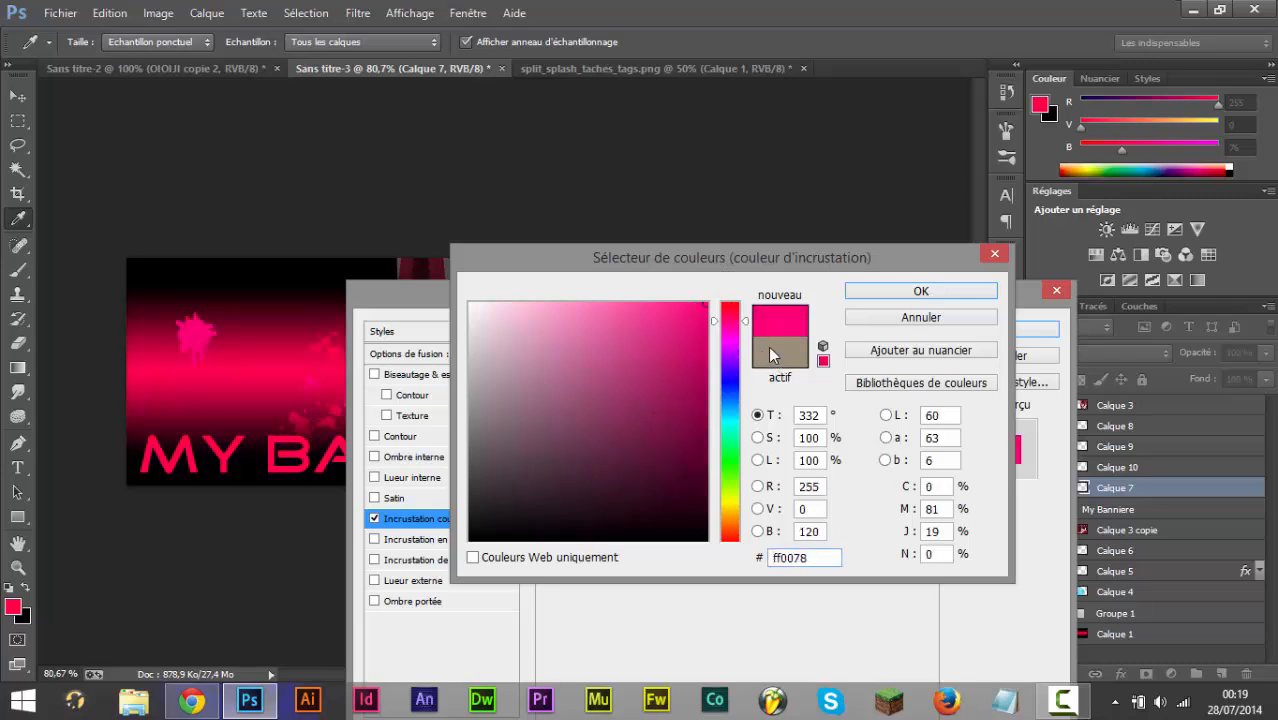
Sample the banner's pinkish red, darken it to #6b0020, and apply it as the overlay colour of Calque 7.
left_click(251, 370)
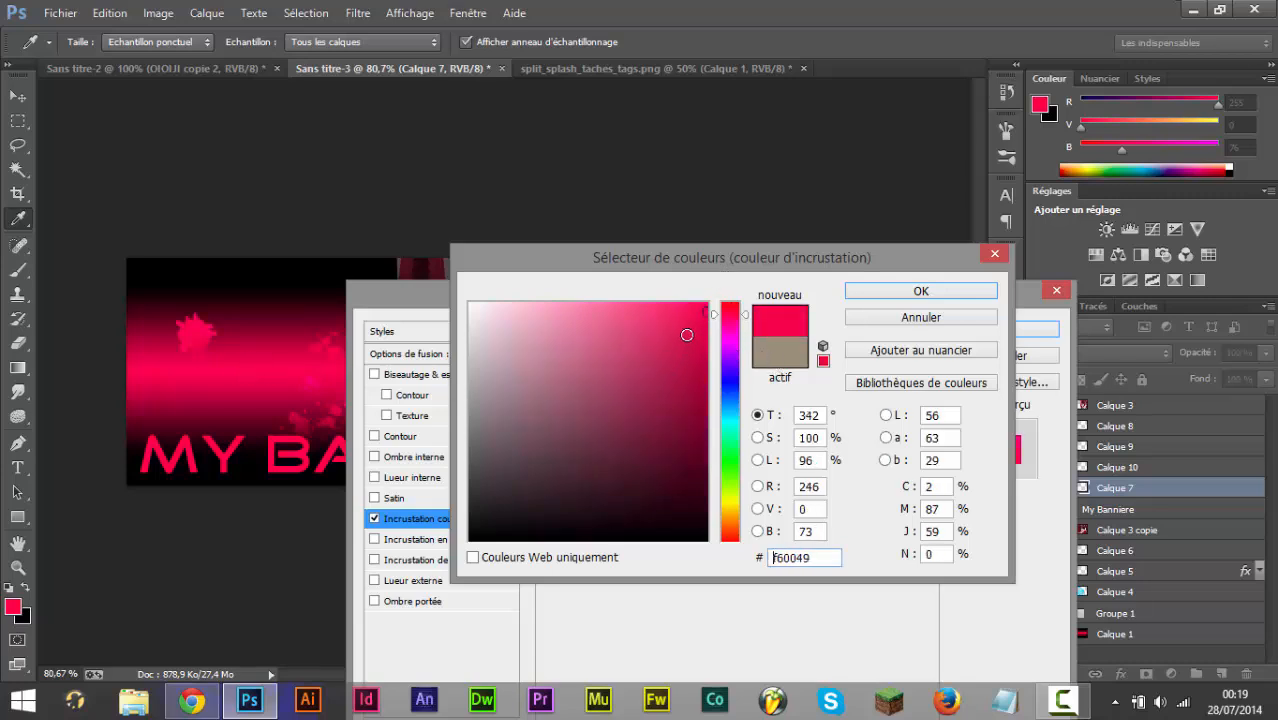
left_click_drag(713, 277, 772, 440)
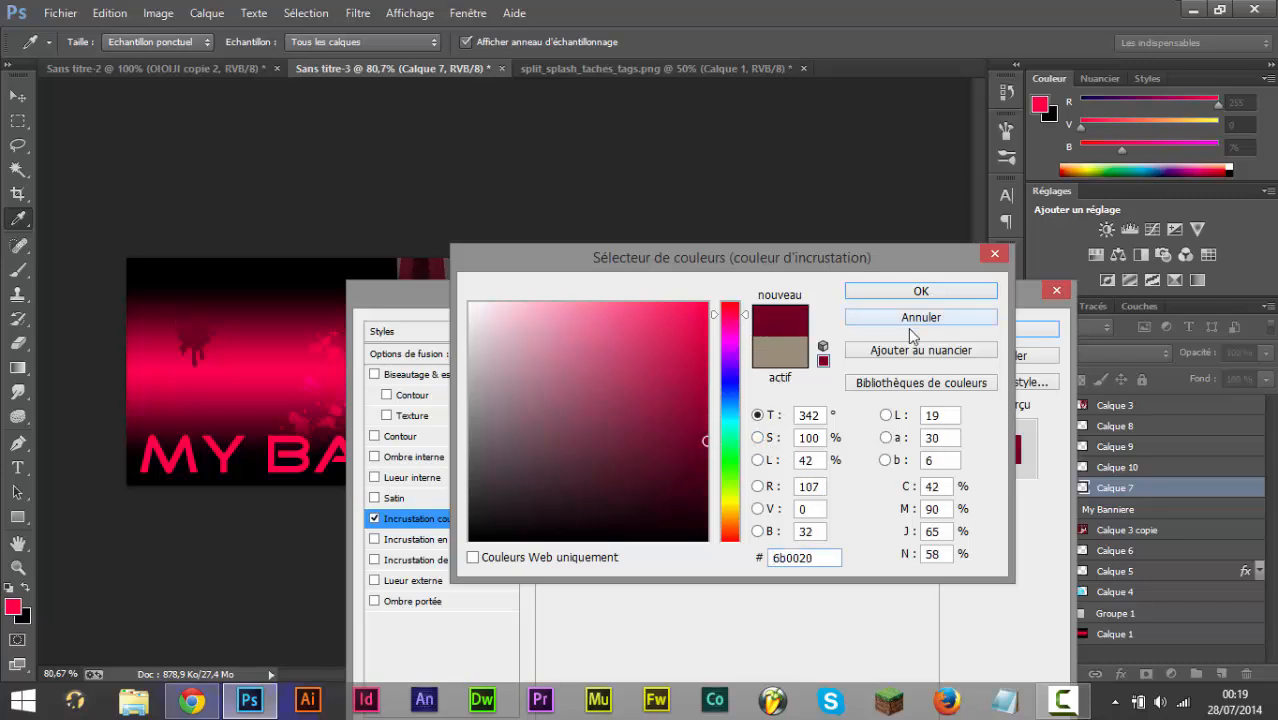
left_click(889, 297)
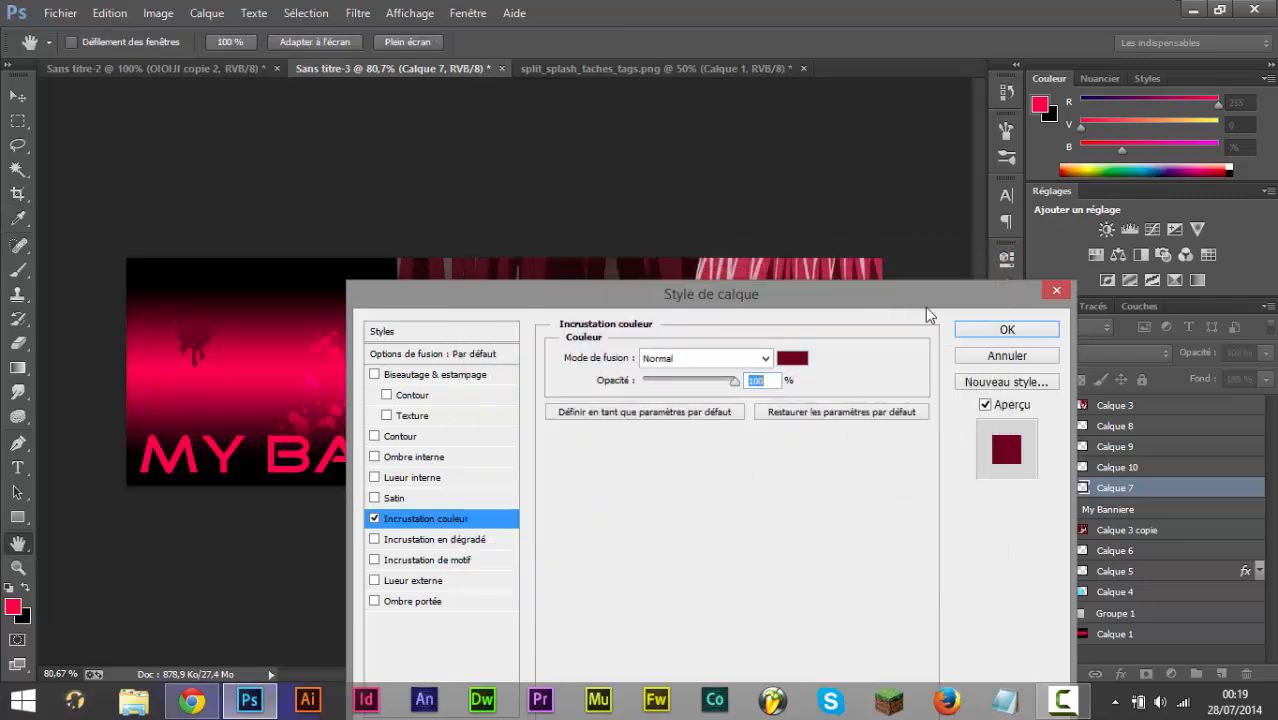
left_click(792, 358)
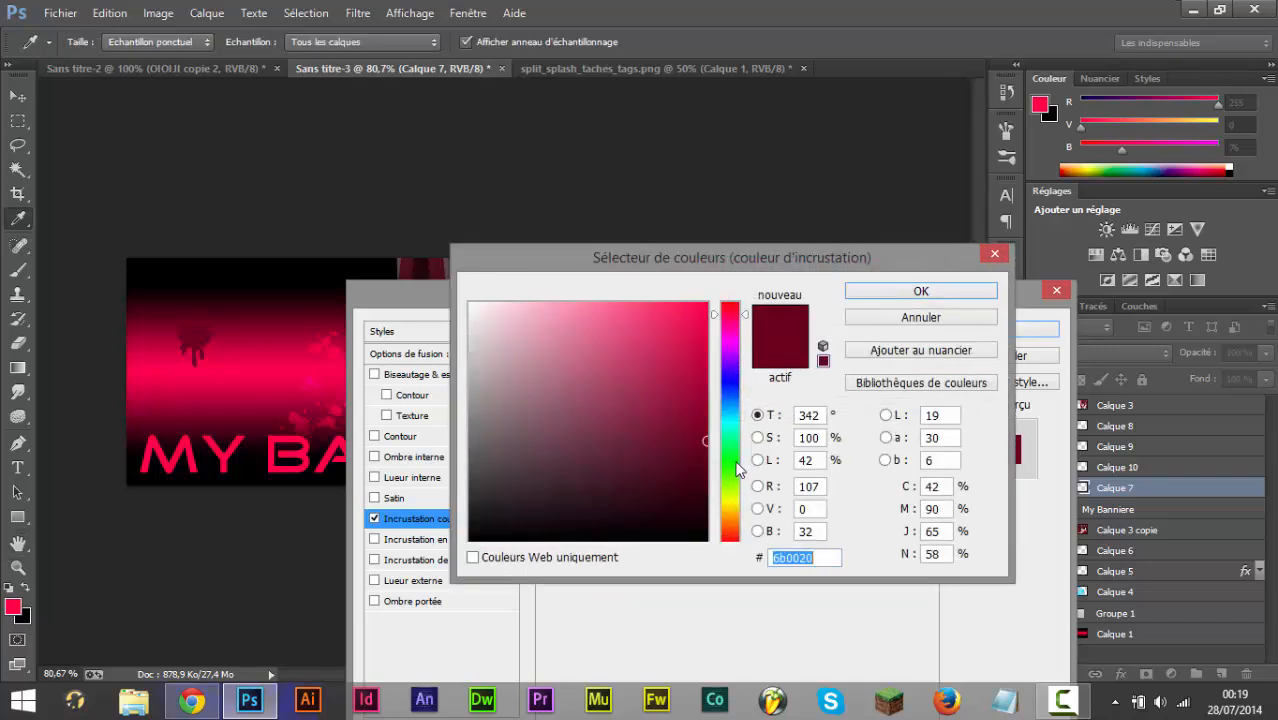
type("6b0020")
left_click(872, 294)
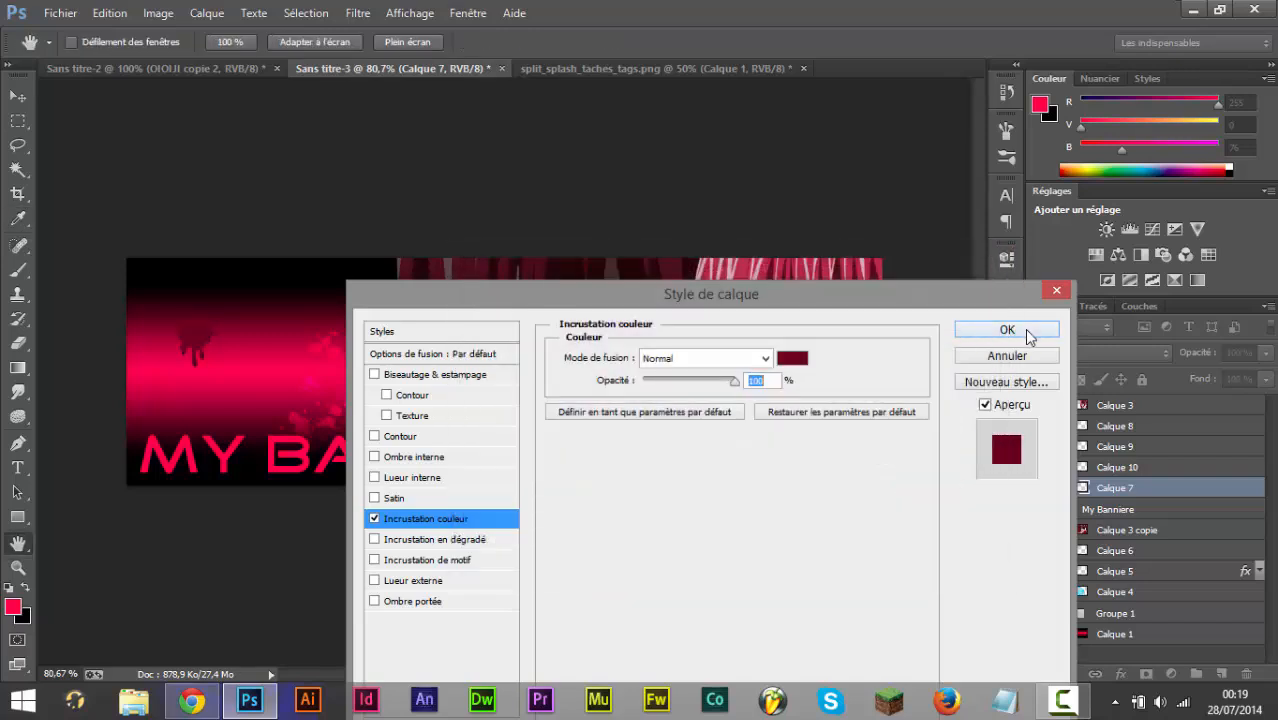
left_click(1003, 336)
Apply a colour overlay of #6b0020 to the red splat's layer, Calque 10.
double_click(1171, 470)
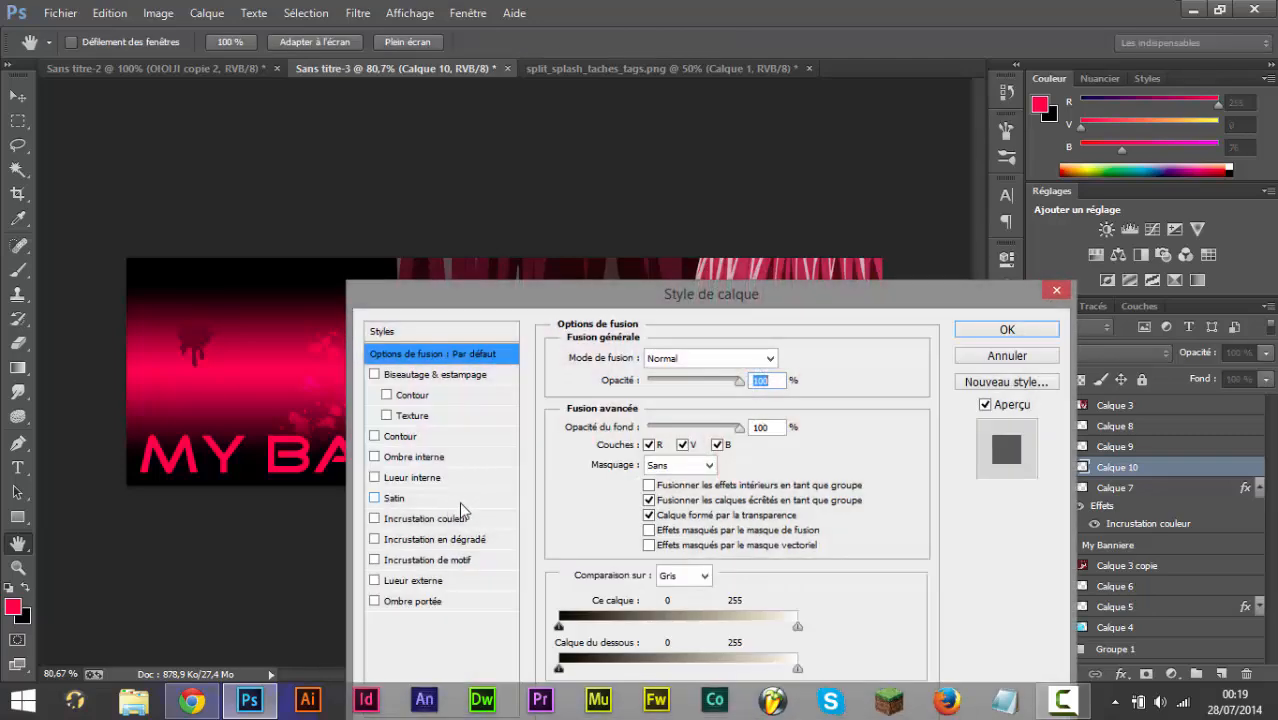
left_click(478, 516)
left_click(787, 358)
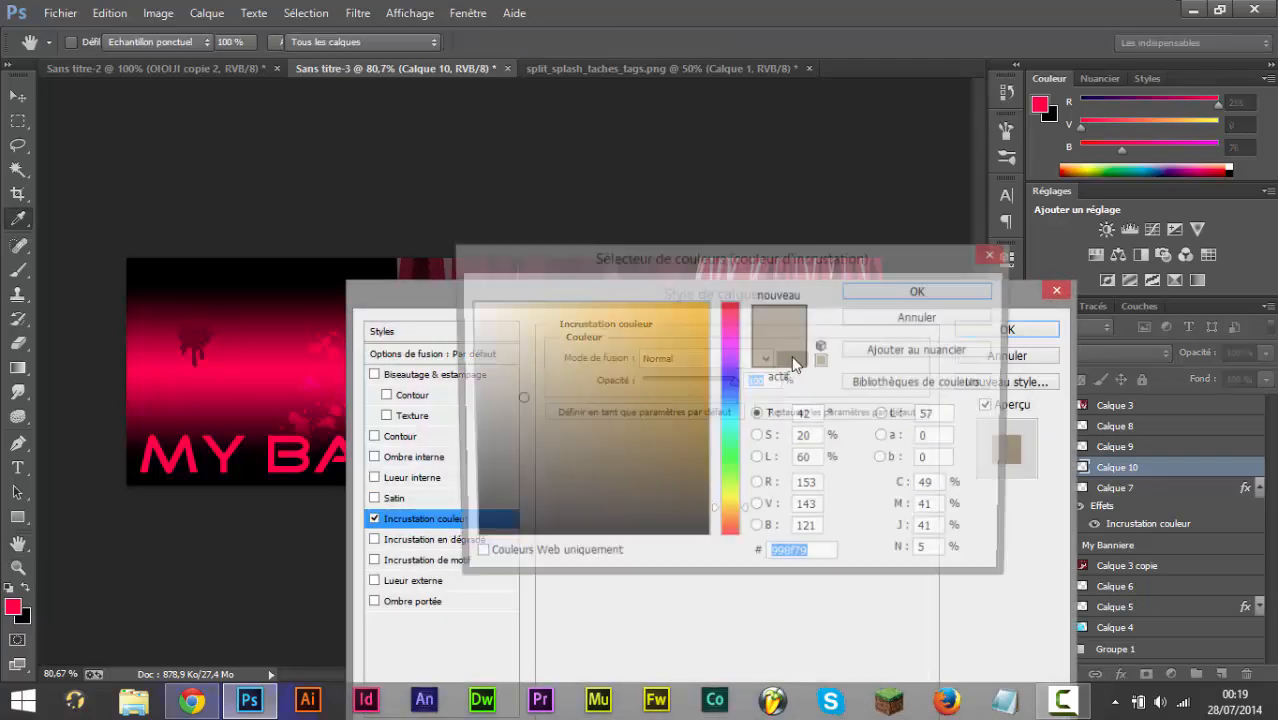
type("6b0020")
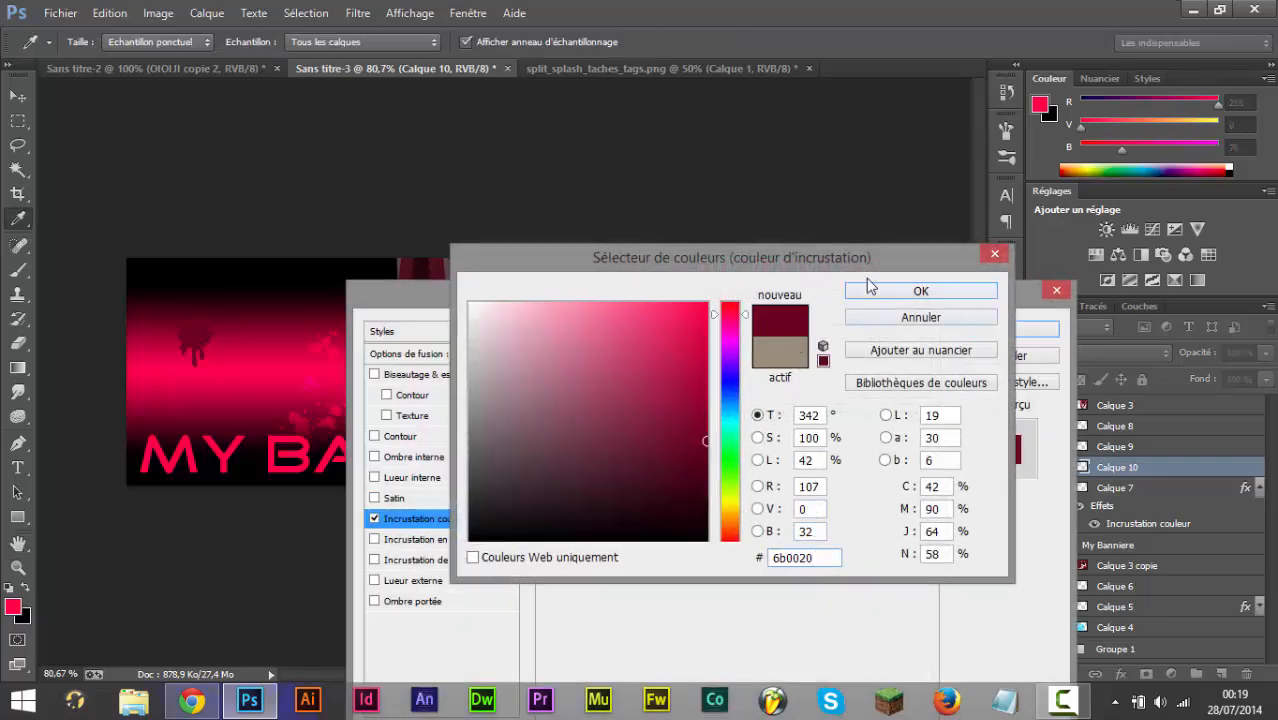
left_click(878, 292)
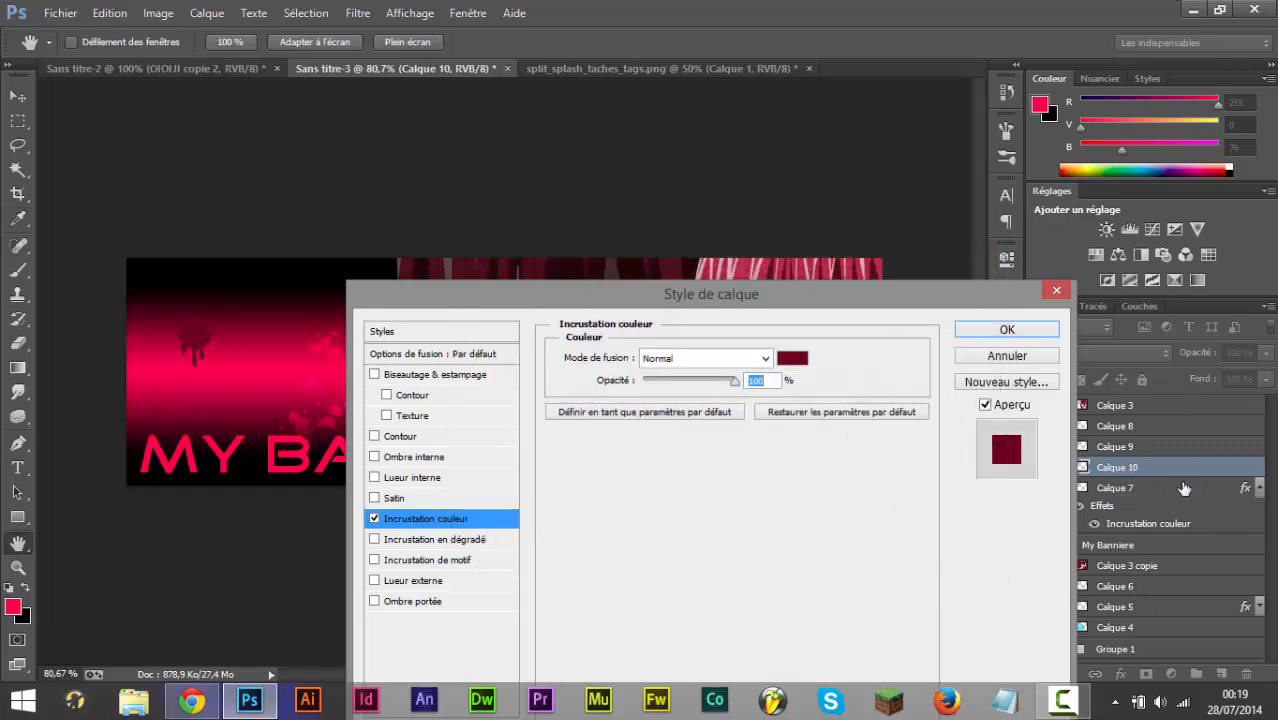
left_click(1004, 331)
Apply a colour overlay of #ab0033 to the splat on layer Calque 9.
double_click(1142, 448)
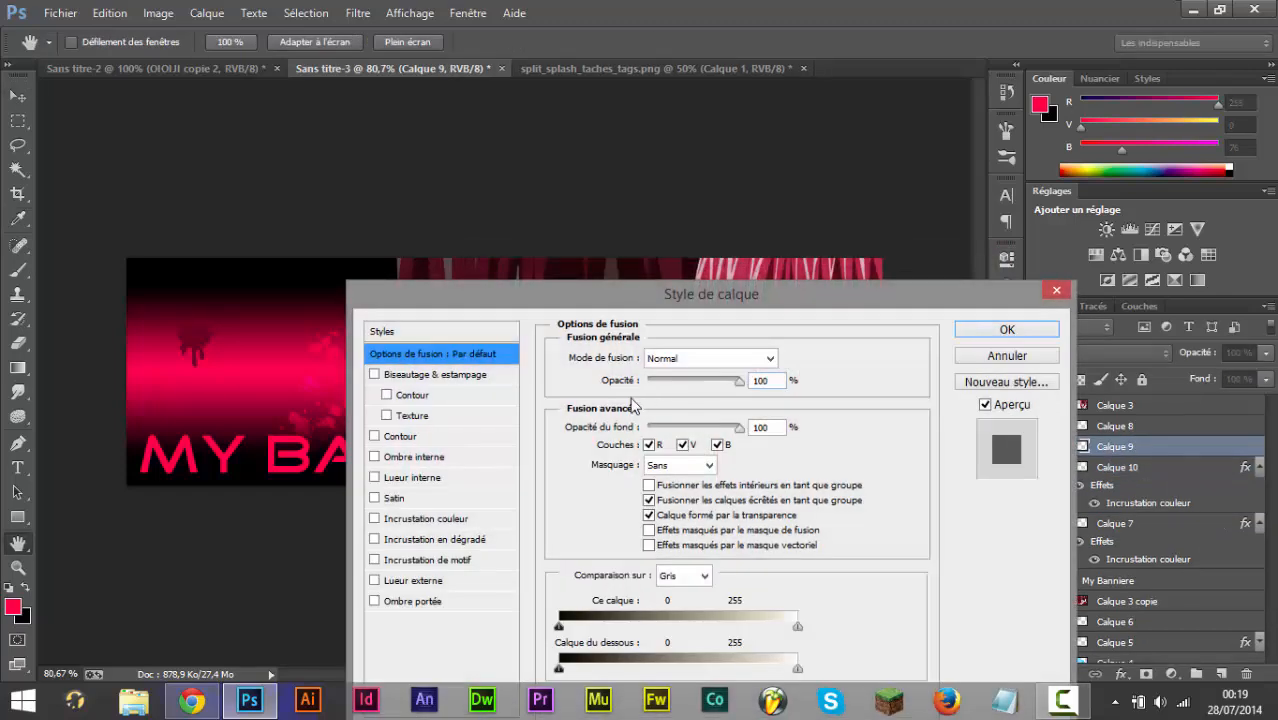
left_click(426, 518)
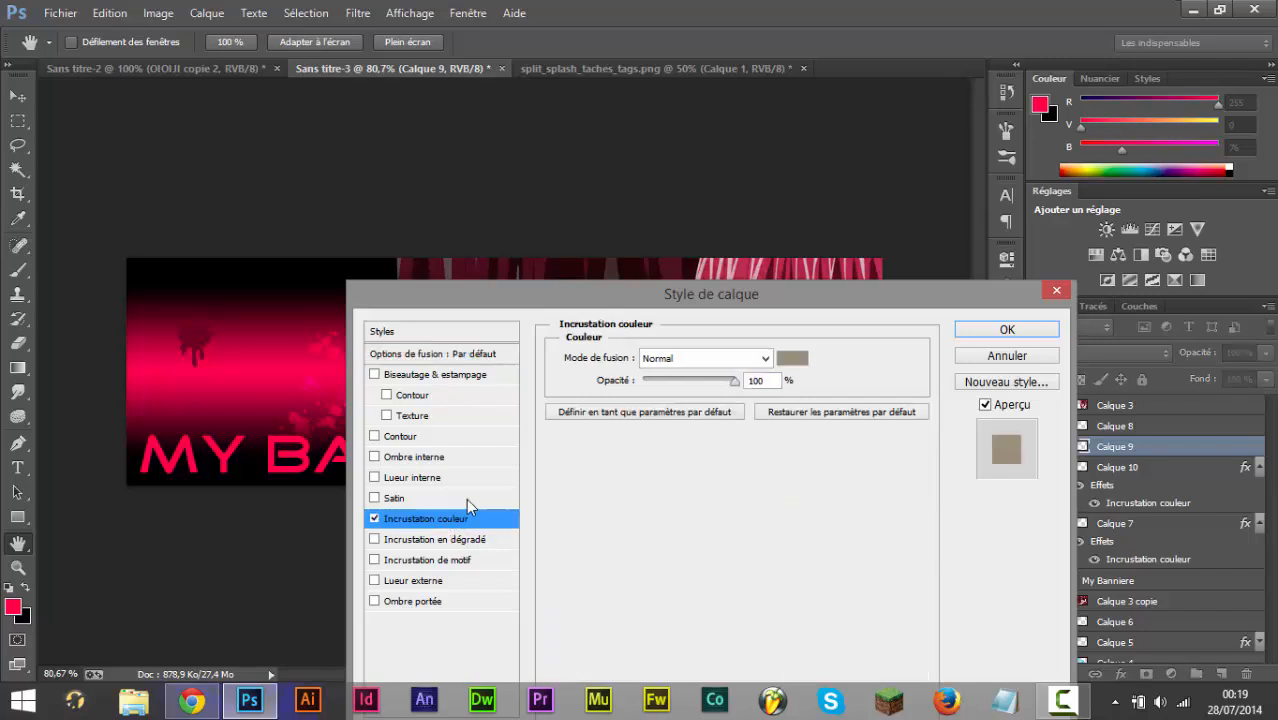
left_click(792, 358)
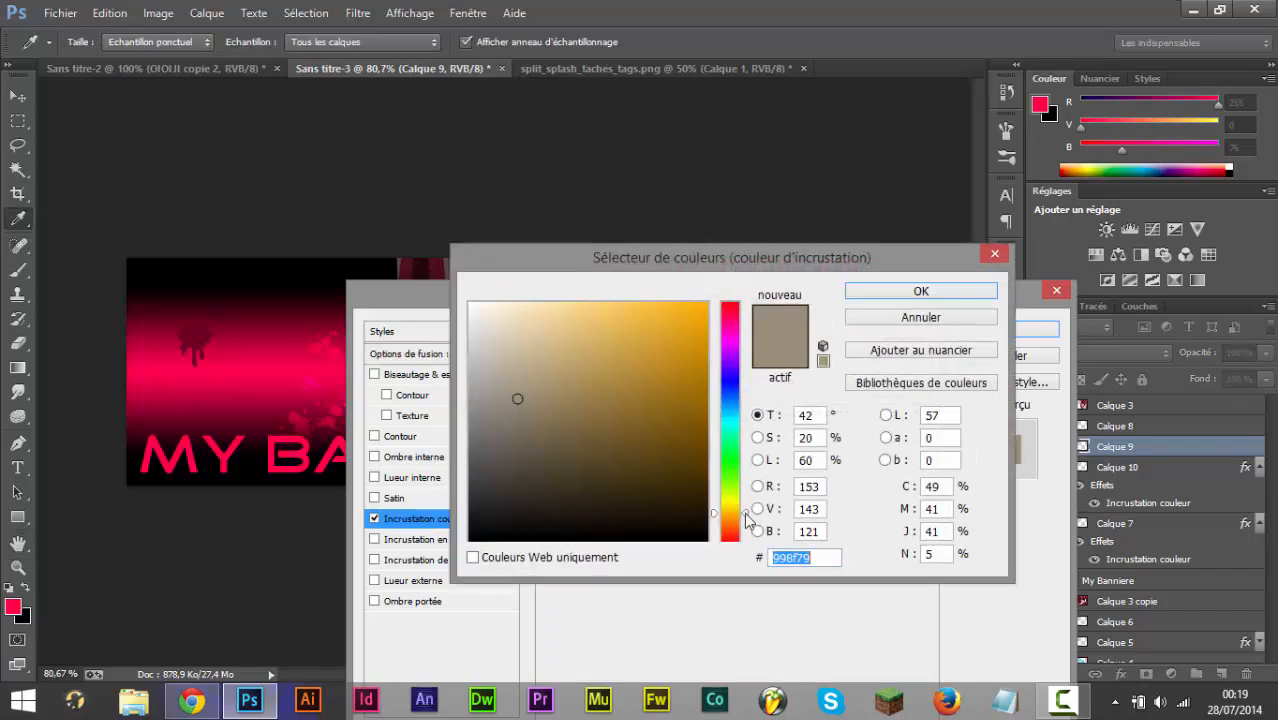
type("42320c")
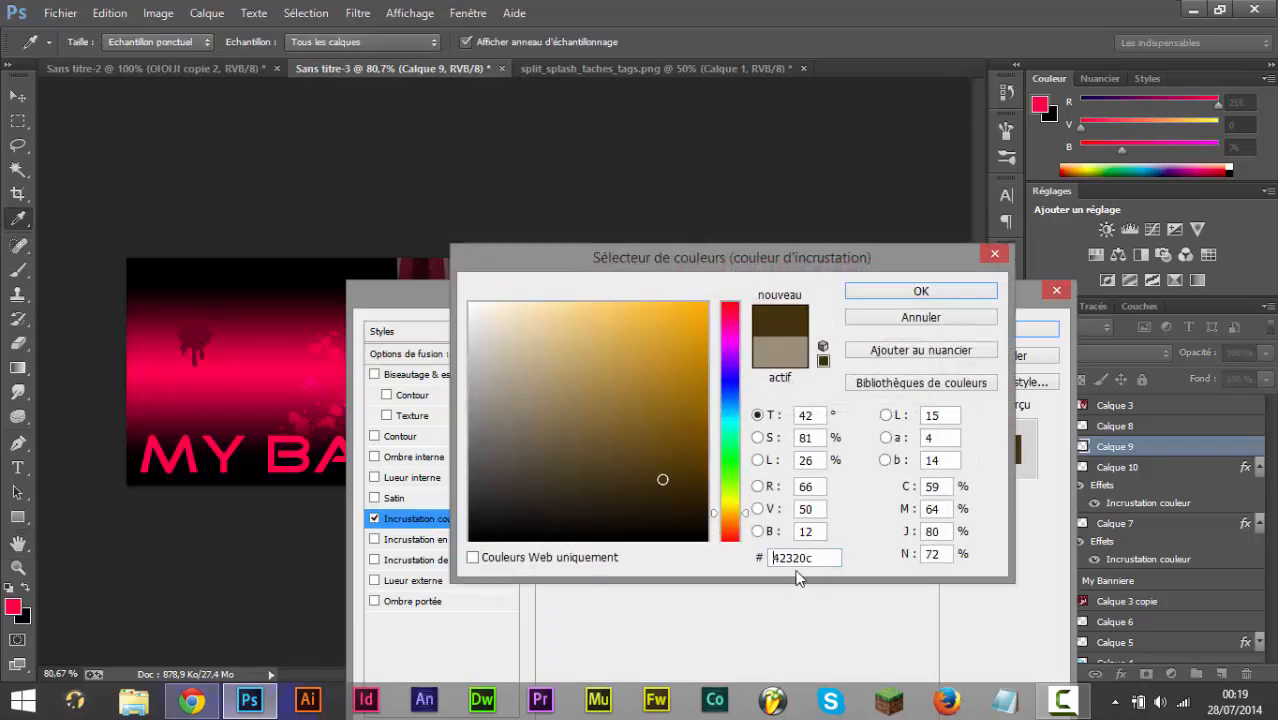
left_click(338, 270)
mouse_move(661, 393)
left_mouse_down()
mouse_move(708, 365)
mouse_move(708, 380)
left_mouse_up()
left_click(884, 293)
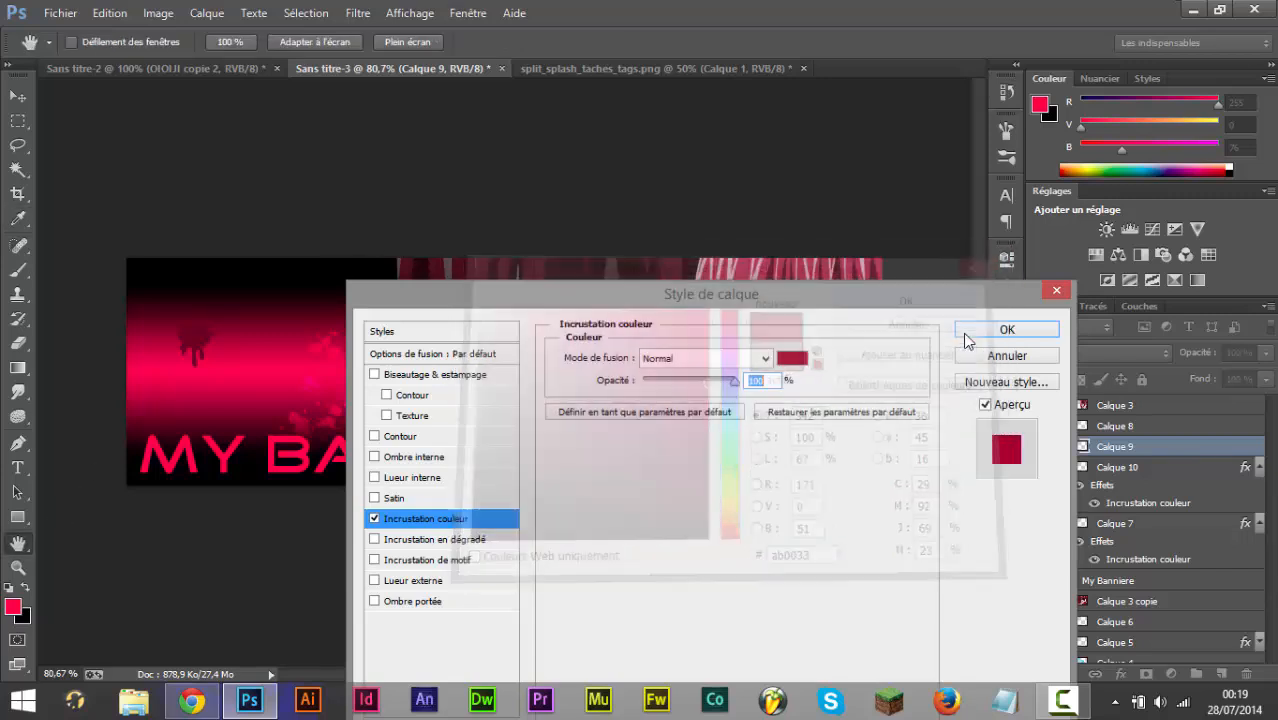
left_click(1037, 329)
Apply a very dark crimson colour overlay, #32000f, to the blue splat's layer, Calque 8.
double_click(1160, 426)
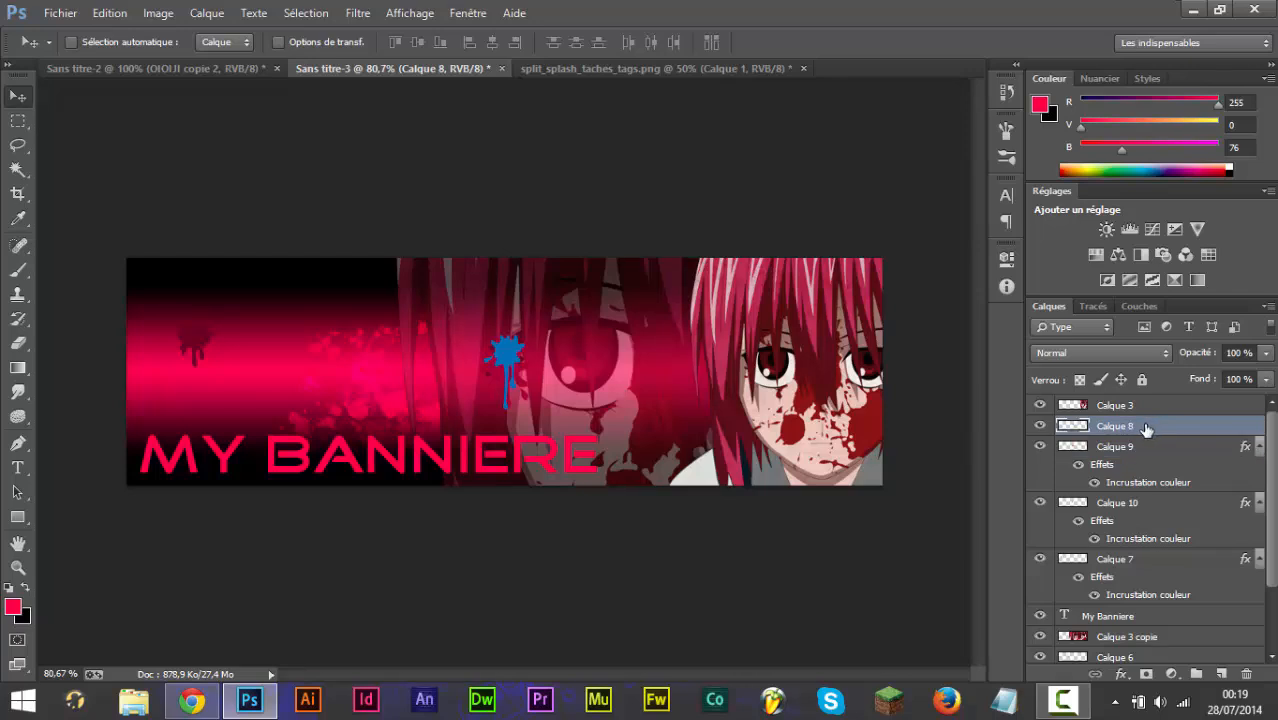
left_click(416, 582)
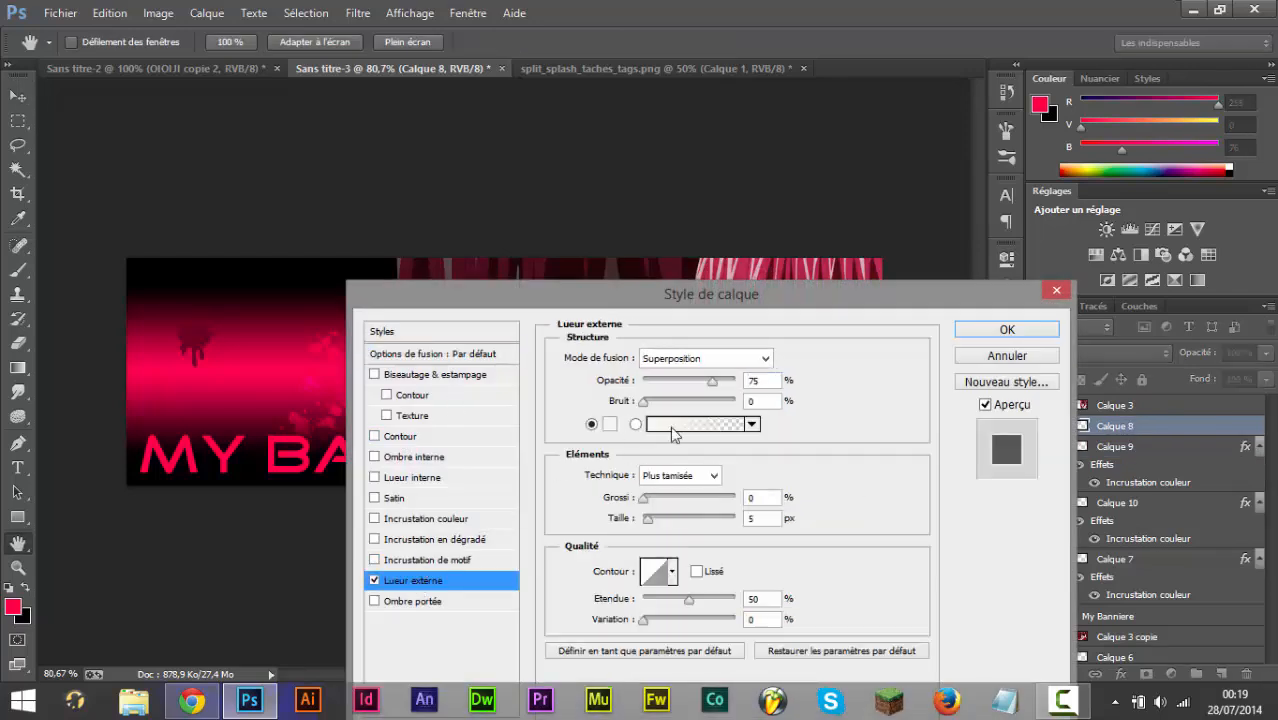
left_click(374, 581)
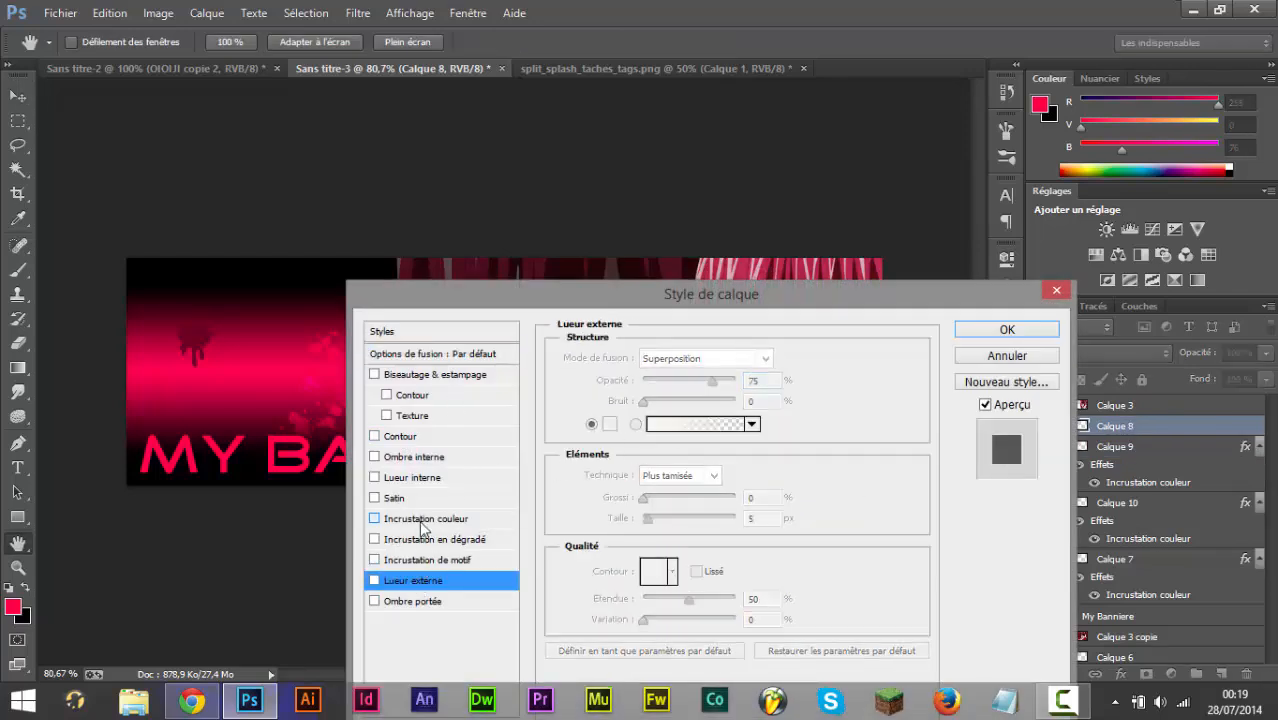
left_click(424, 518)
left_click(782, 360)
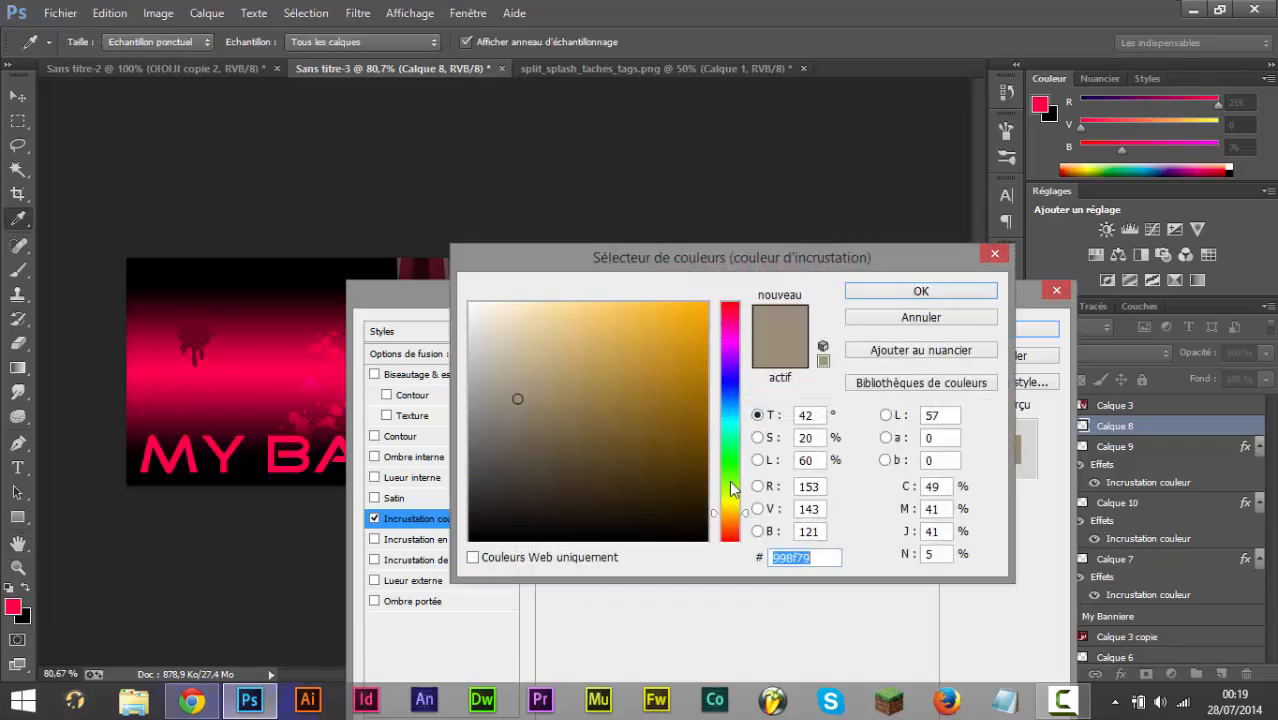
left_click_drag(731, 489, 731, 314)
mouse_move(706, 430)
left_mouse_down()
mouse_move(706, 518)
mouse_move(706, 494)
left_mouse_up()
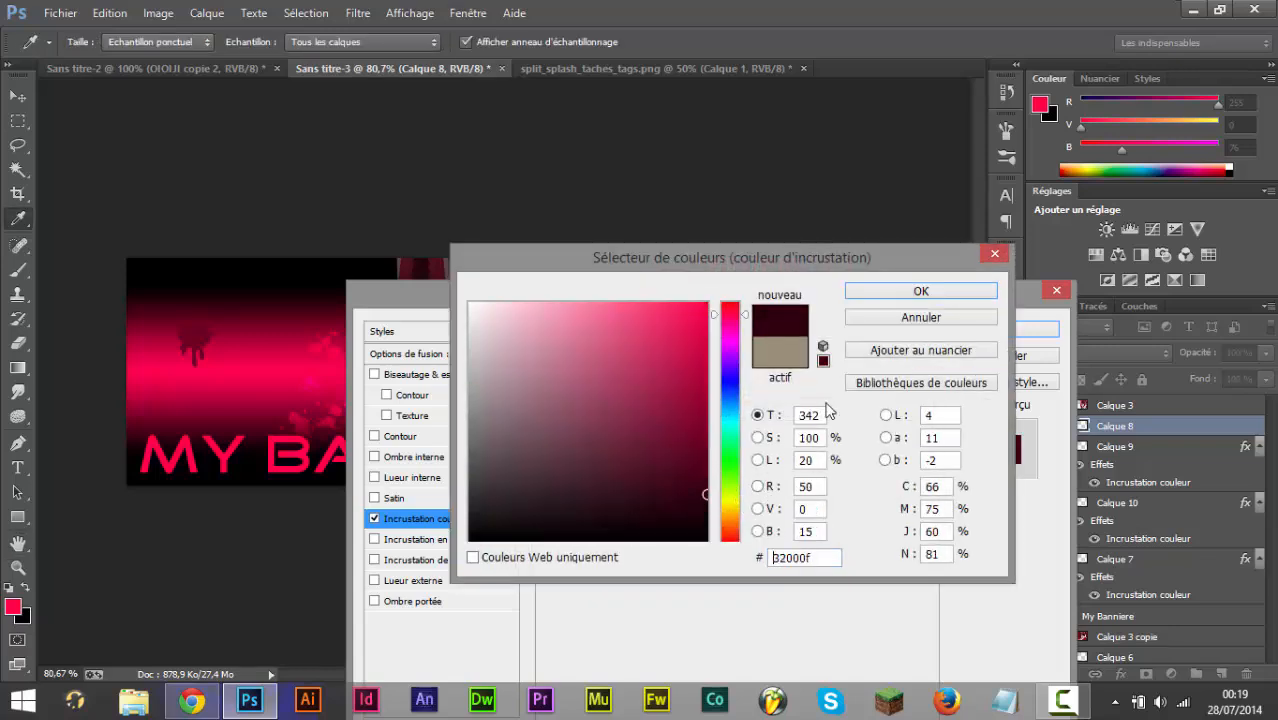
left_click(921, 292)
key("Return")
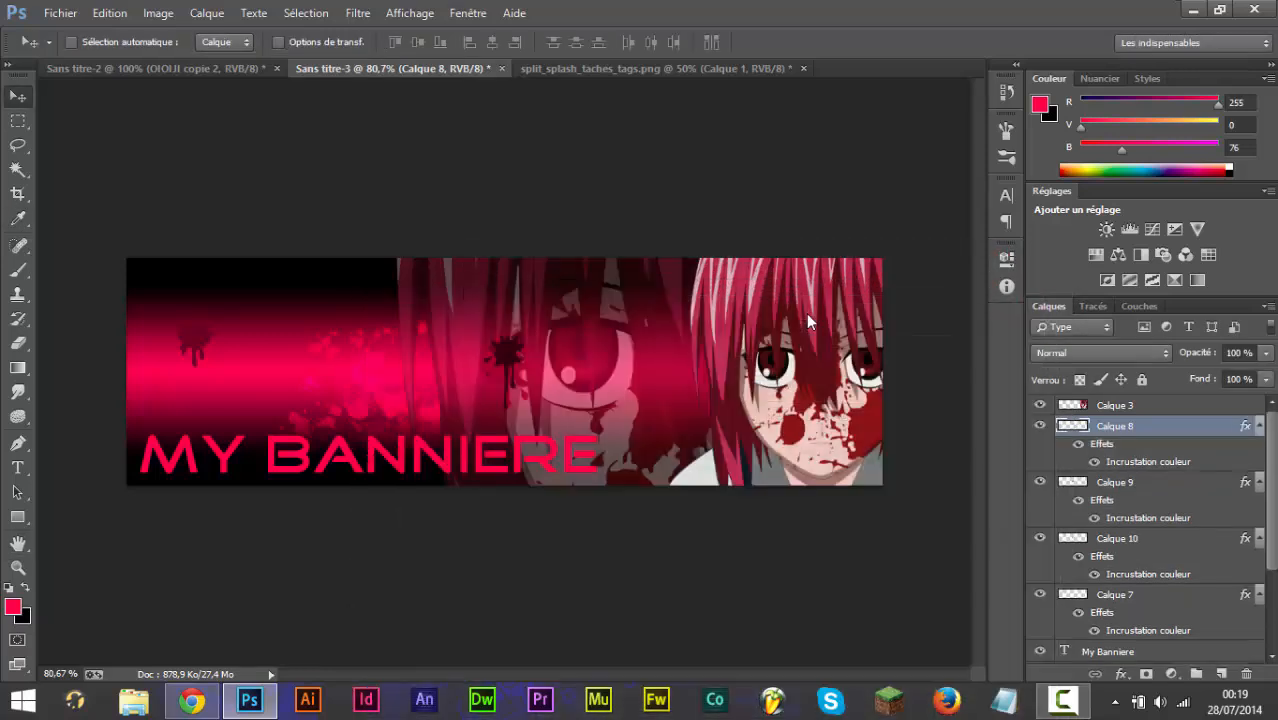
Collapse the effects lists of Calque 8, Calque 9, Calque 10 and Calque 7, and select Calque 7.
left_click(1261, 427)
left_click(1261, 448)
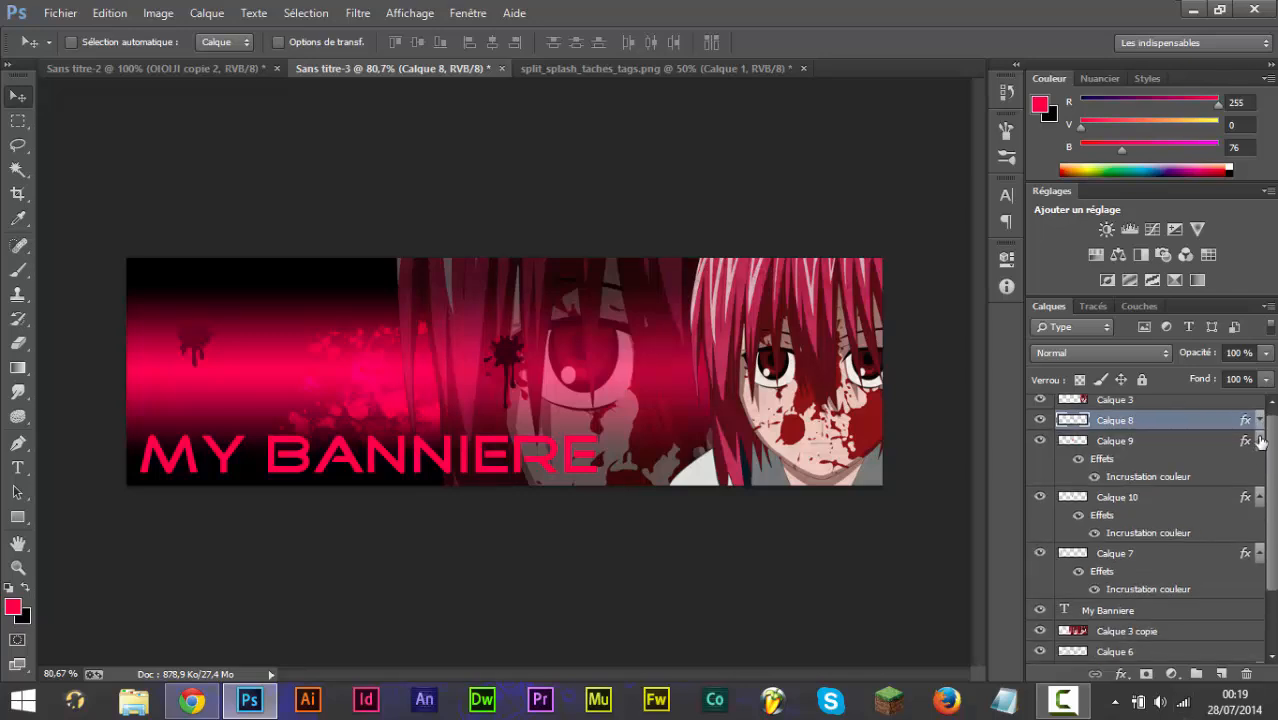
left_click(1261, 472)
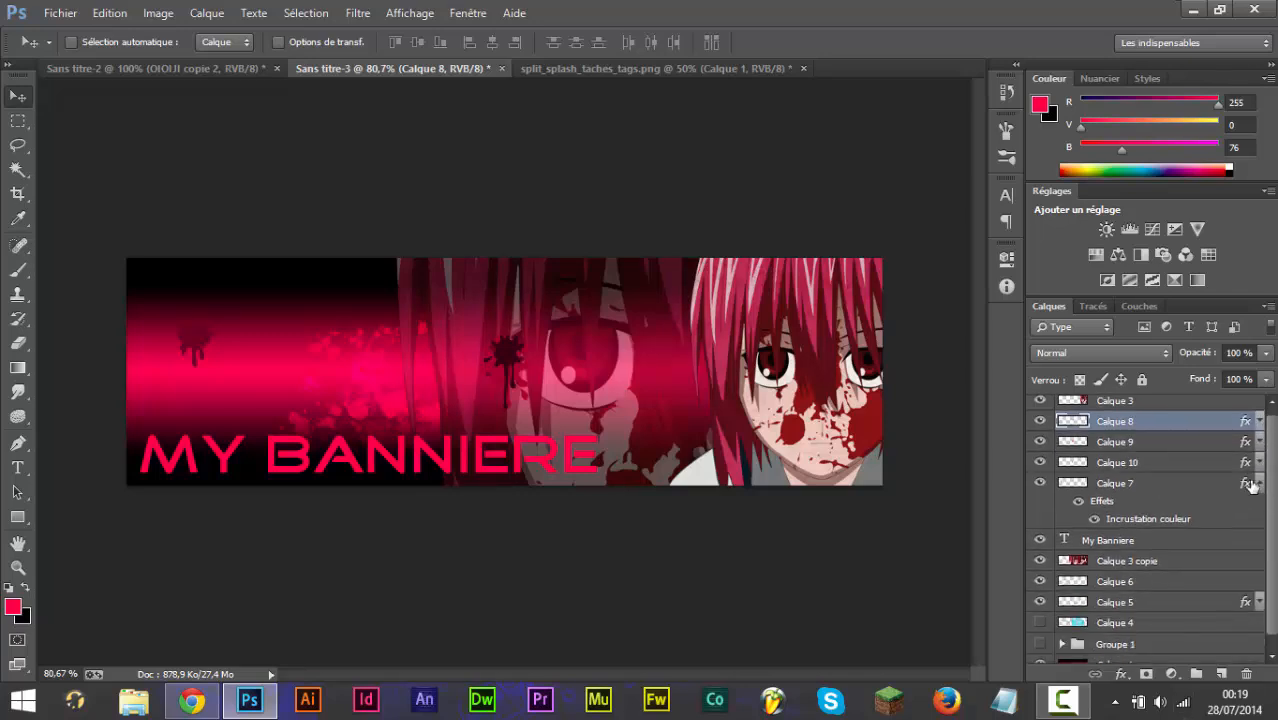
left_click(1230, 482)
left_click(1261, 482)
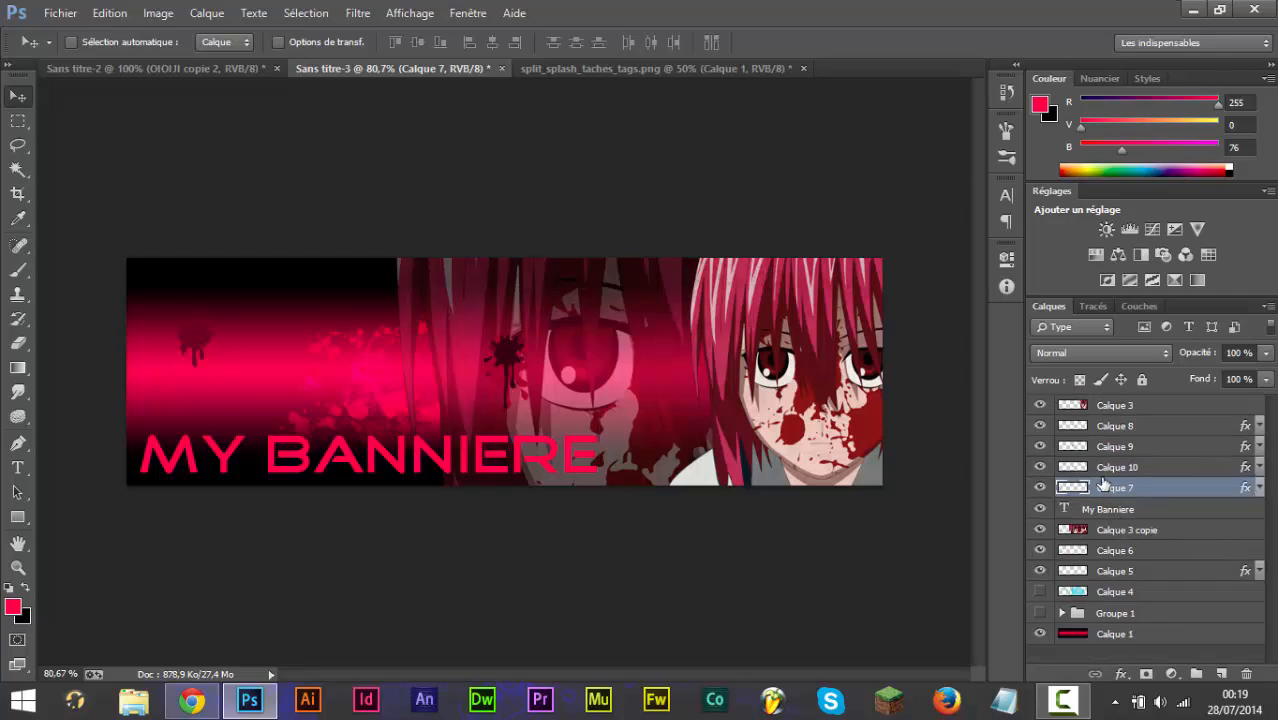
Move the Calque 7 splat onto the end of the title, clip it to the My Banniere text layer, and position it over the last letters.
left_click_drag(572, 355, 515, 470)
left_click_drag(476, 471, 960, 450)
key("alt")
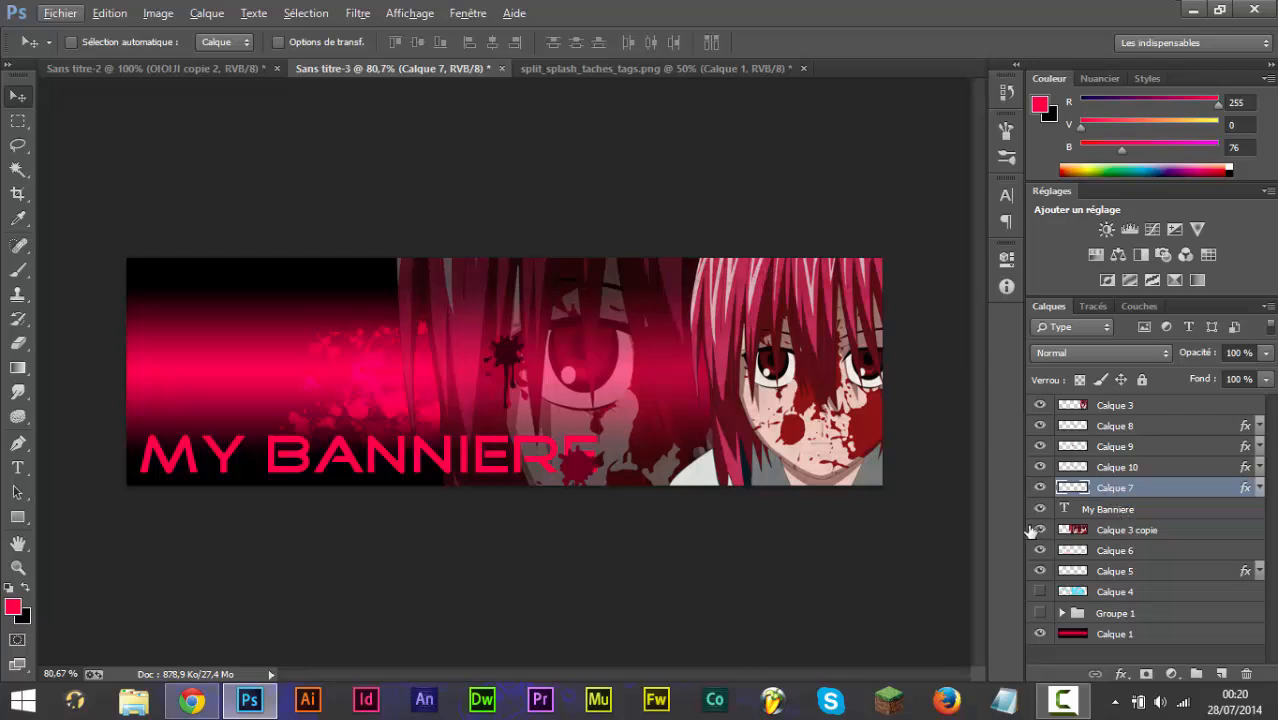
key("alt")
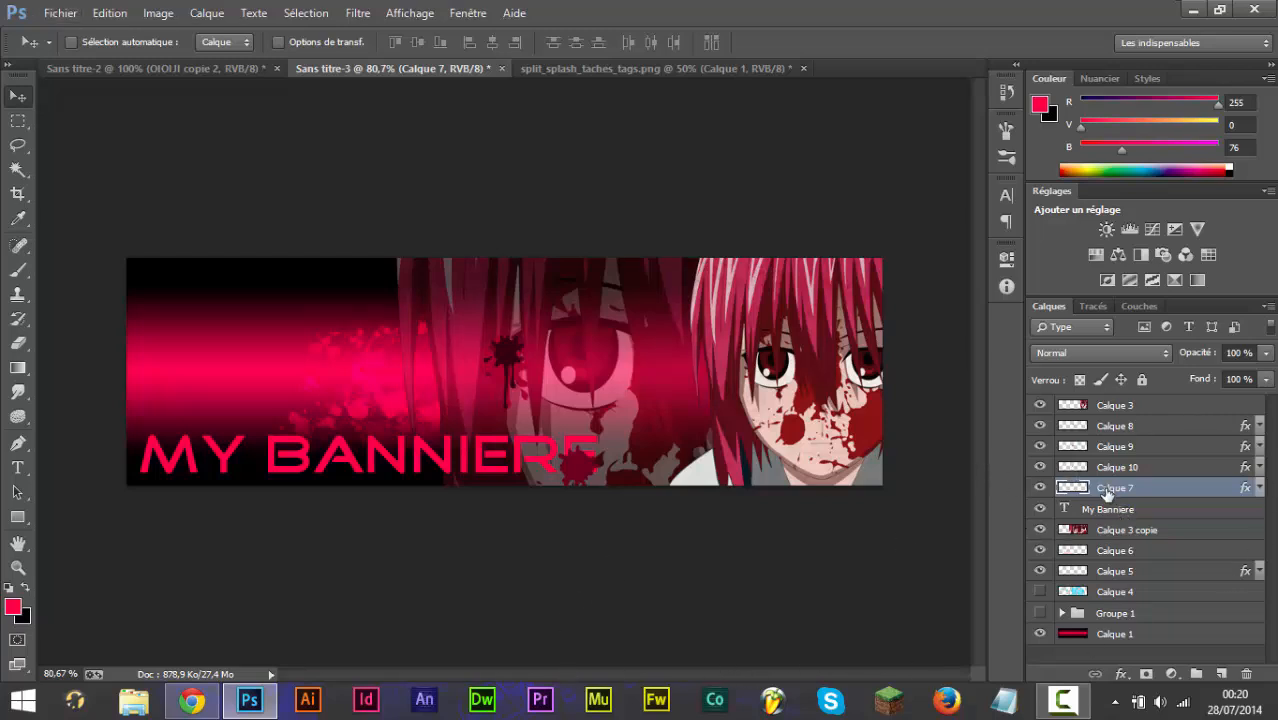
left_click_drag(1107, 497, 1097, 492)
left_click(1110, 492, "alt")
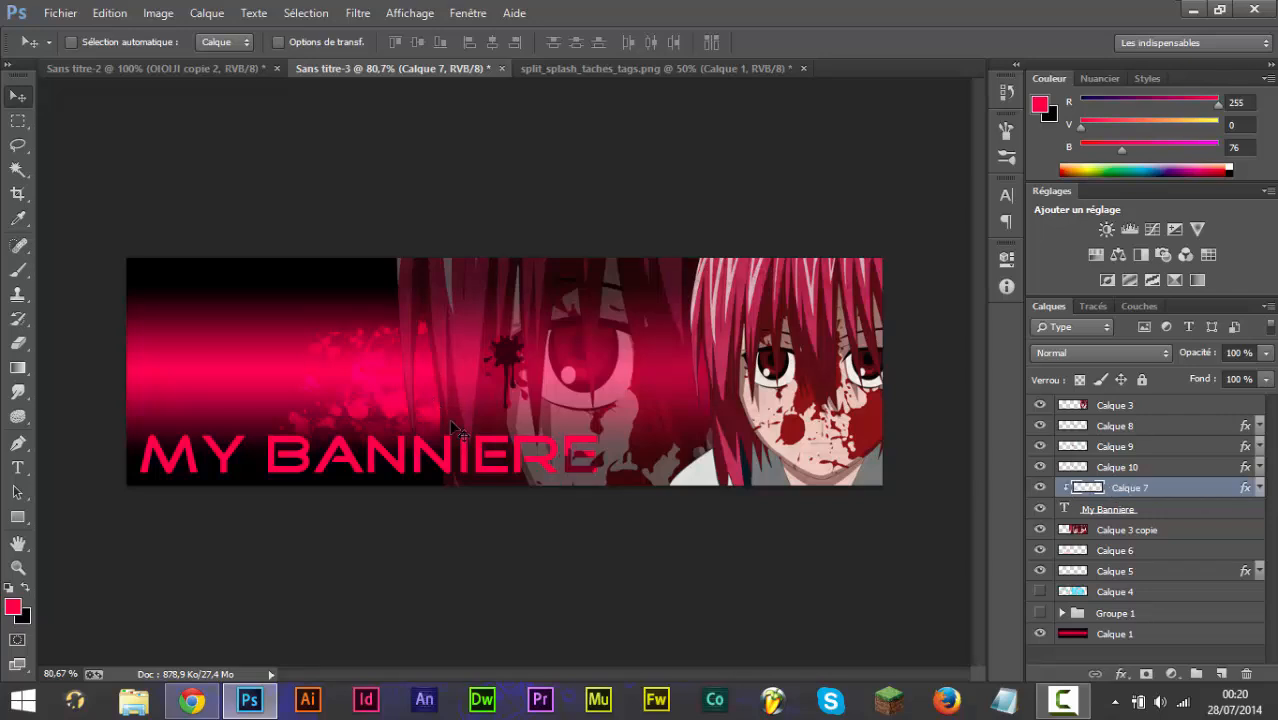
mouse_move(575, 474)
left_mouse_down()
mouse_move(535, 447)
mouse_move(557, 458)
left_mouse_up()
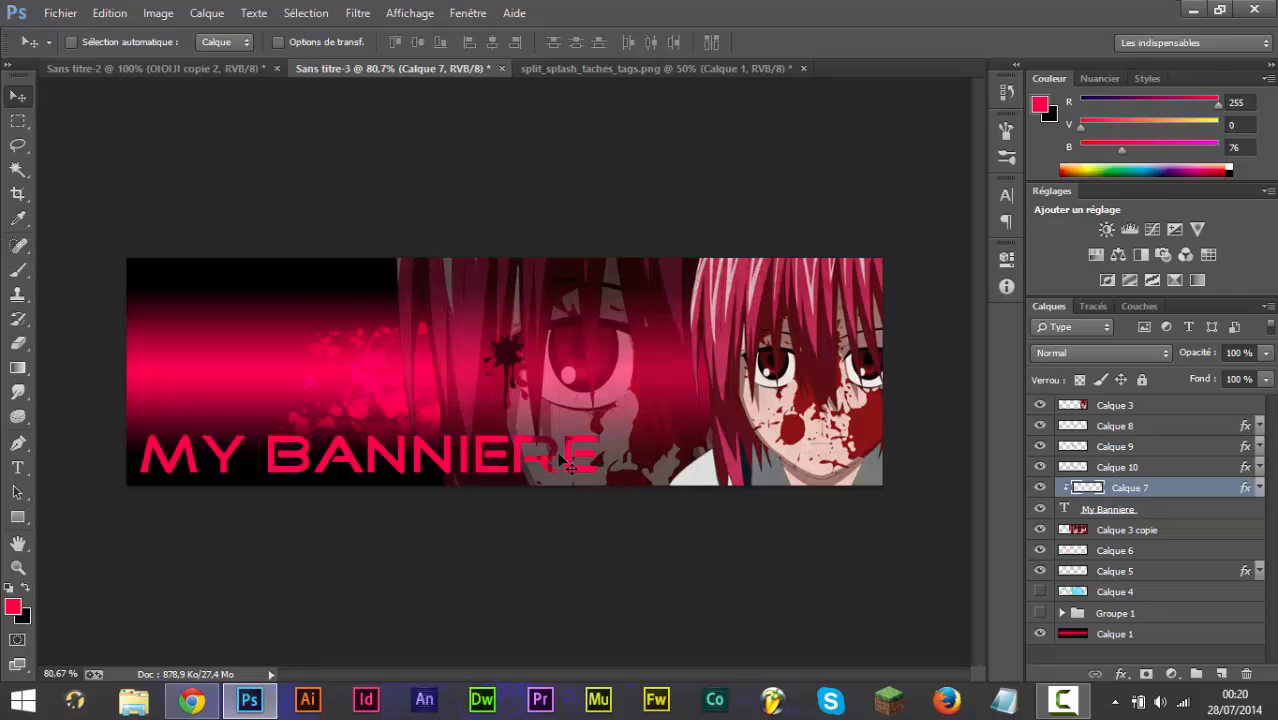
Clip Calque 10, Calque 9 and Calque 8 to the My Banniere text layer as well.
left_click(1100, 477, "alt")
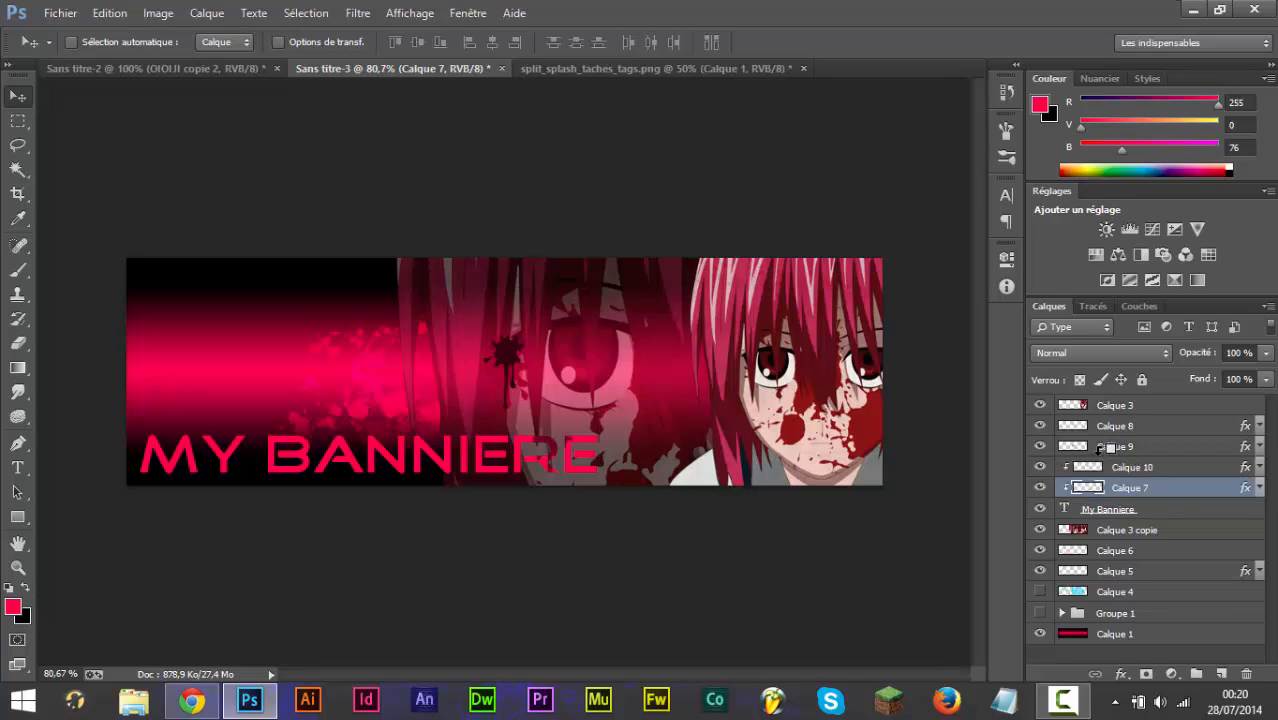
left_click(1092, 456, "alt")
left_click(1096, 435, "alt")
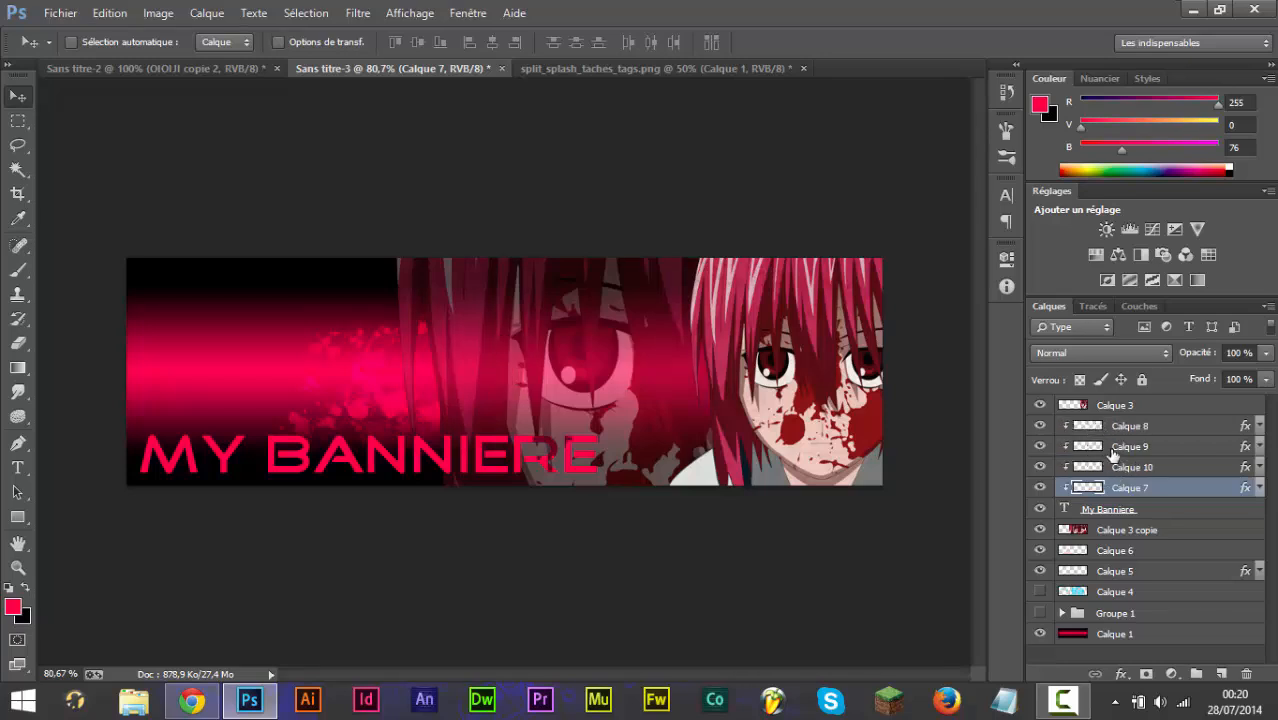
Spread the Calque 10, Calque 9 and Calque 8 splats over different title letters, with Calque 8 on the M of MY.
left_click(1132, 469)
left_click_drag(565, 355, 500, 414)
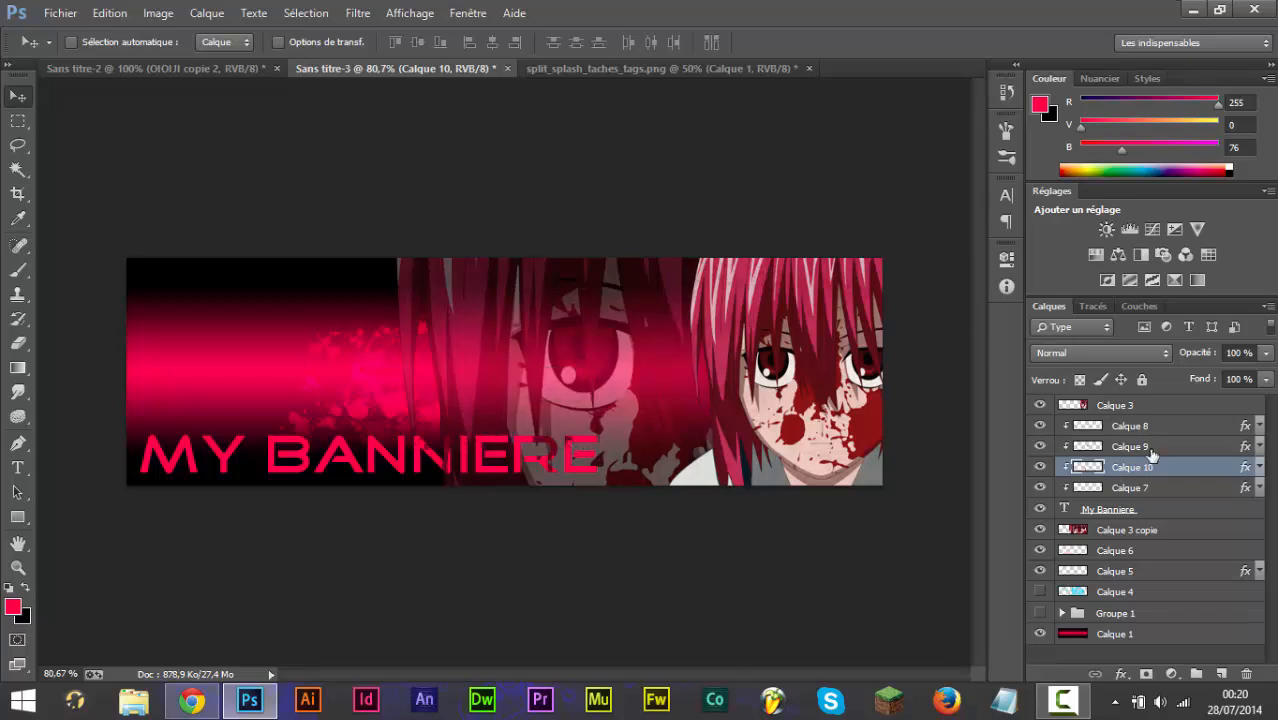
left_click(1124, 450)
left_click_drag(445, 458, 274, 511)
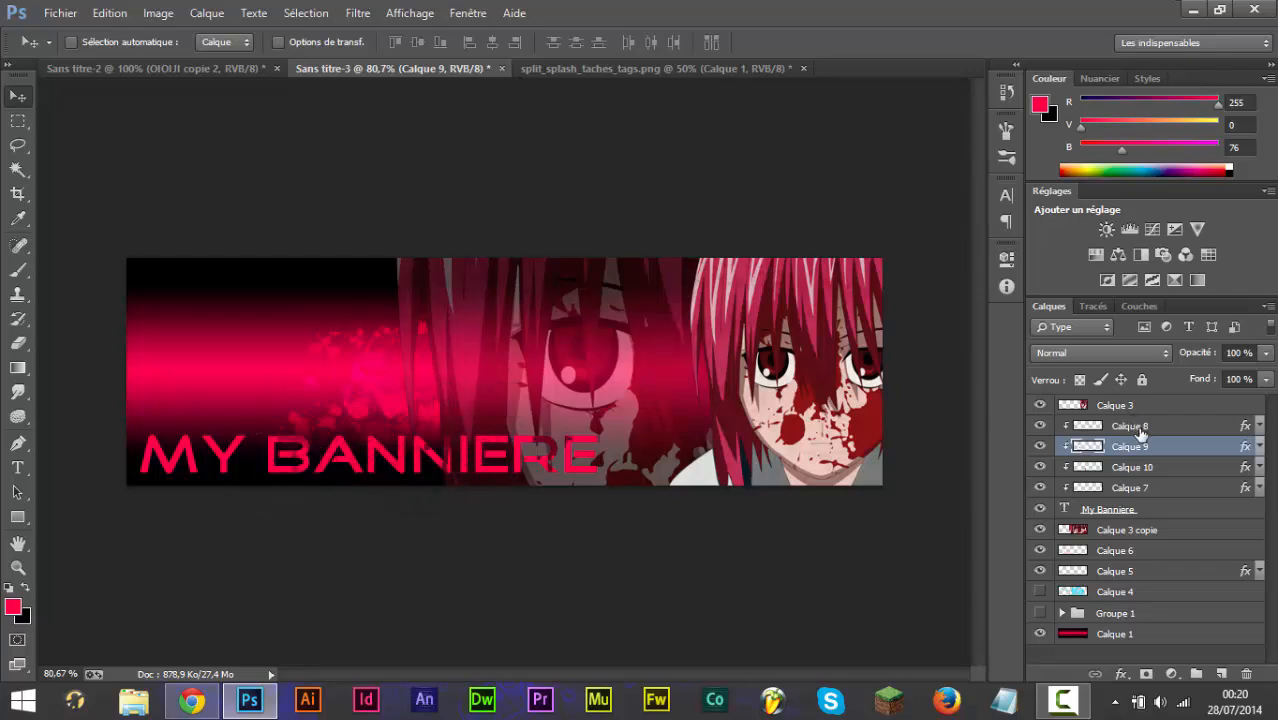
left_click(1130, 426)
left_click_drag(326, 445, 188, 526)
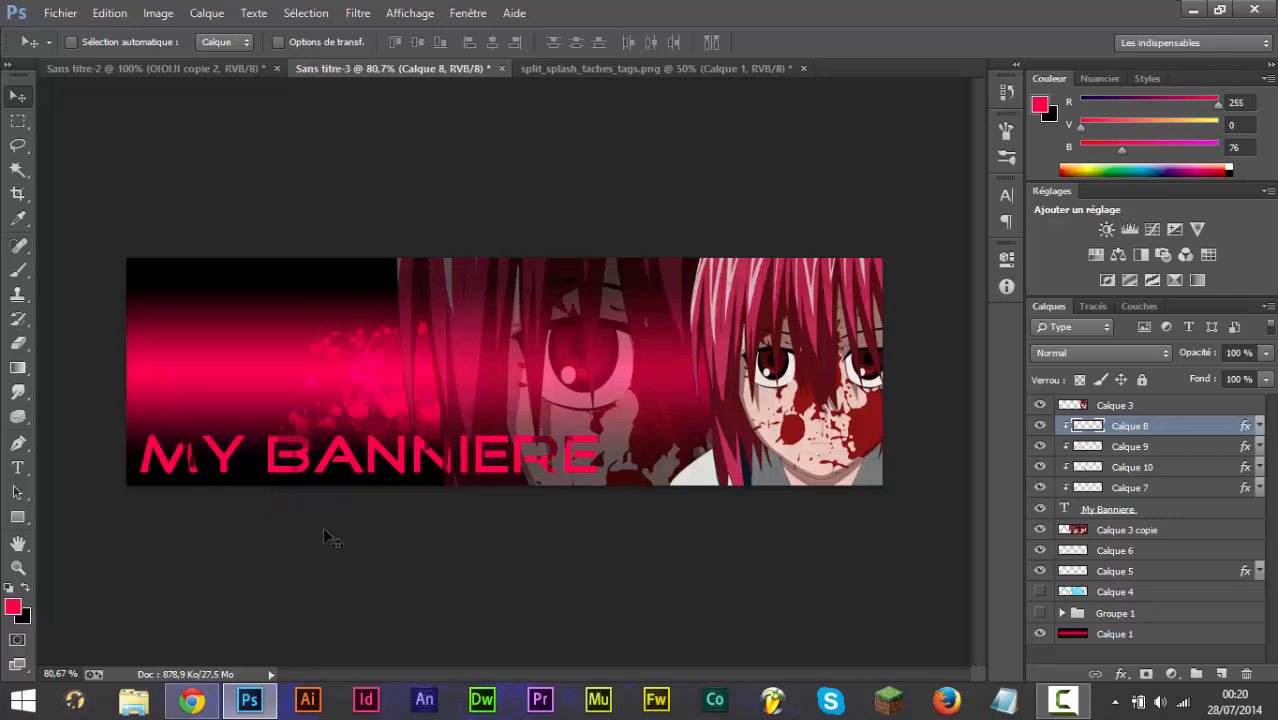
Group the My Banniere text layer with its clipped layers Calque 7 to Calque 10, and rename the group TITRE.
left_click(1141, 512, "ctrl")
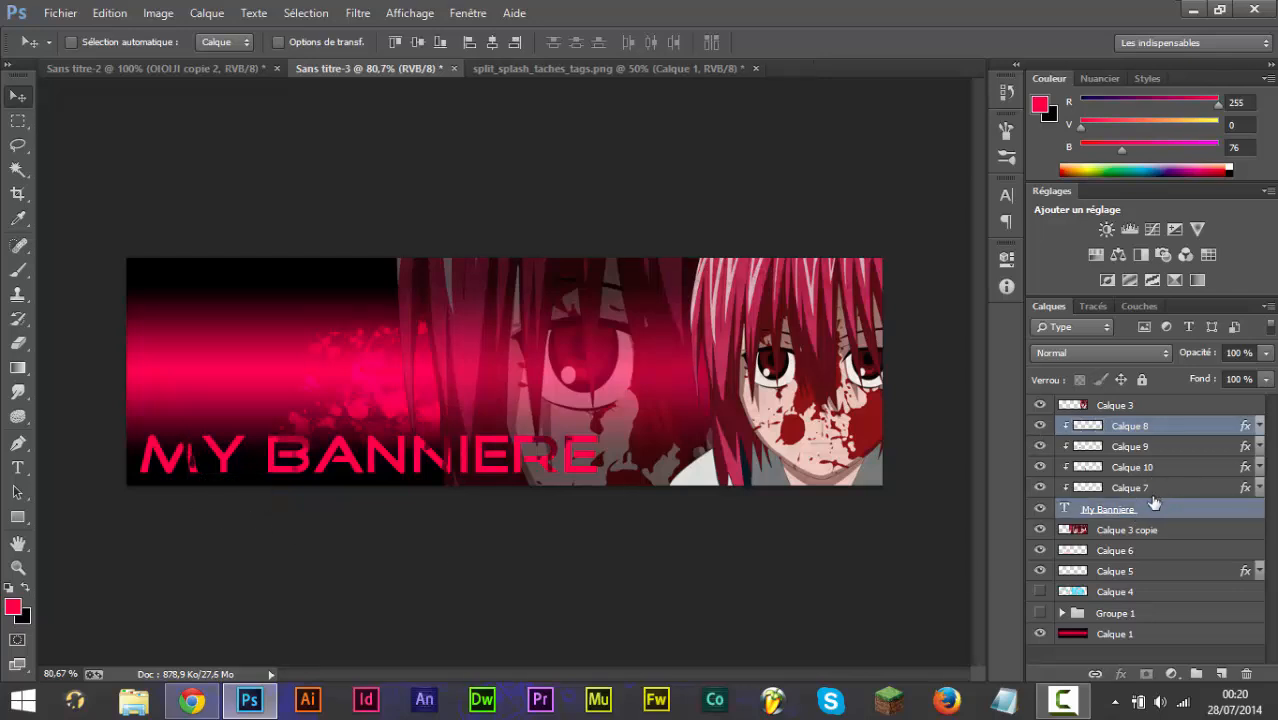
left_click(1152, 507)
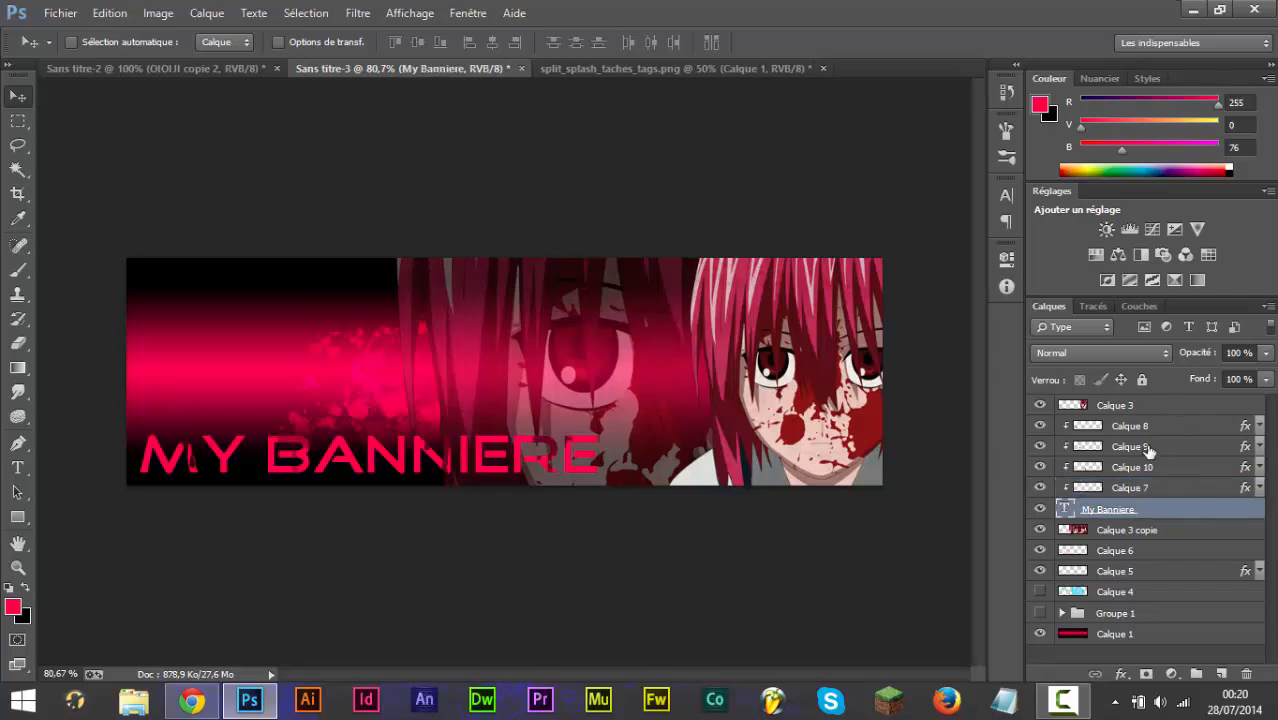
left_click(1171, 425, "ctrl")
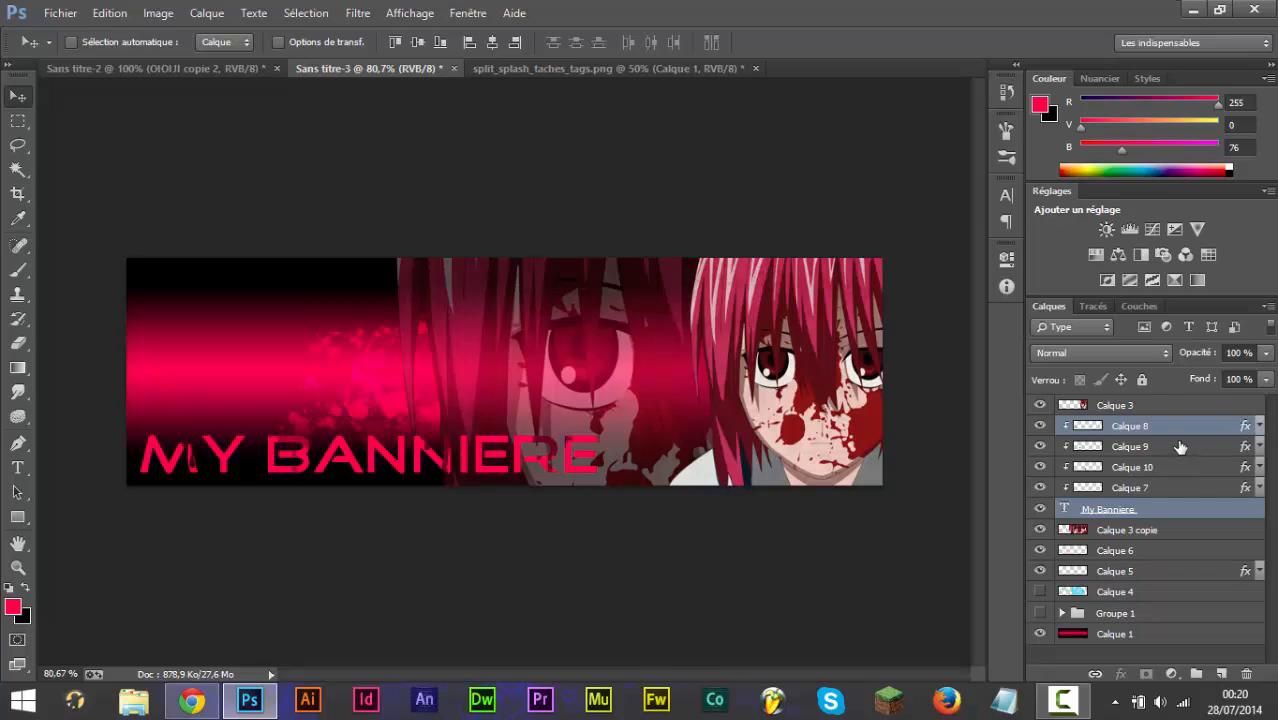
left_click(1180, 447, "ctrl")
left_click(1168, 467, "ctrl")
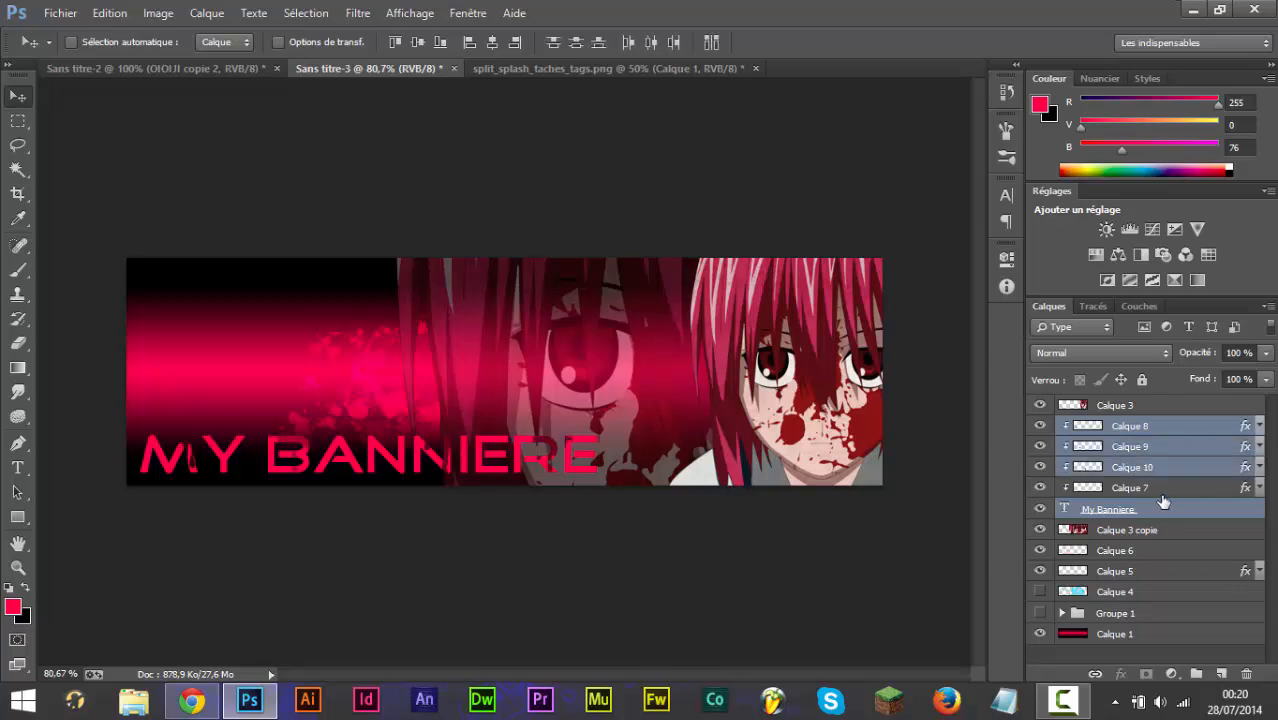
left_click(1158, 490, "ctrl")
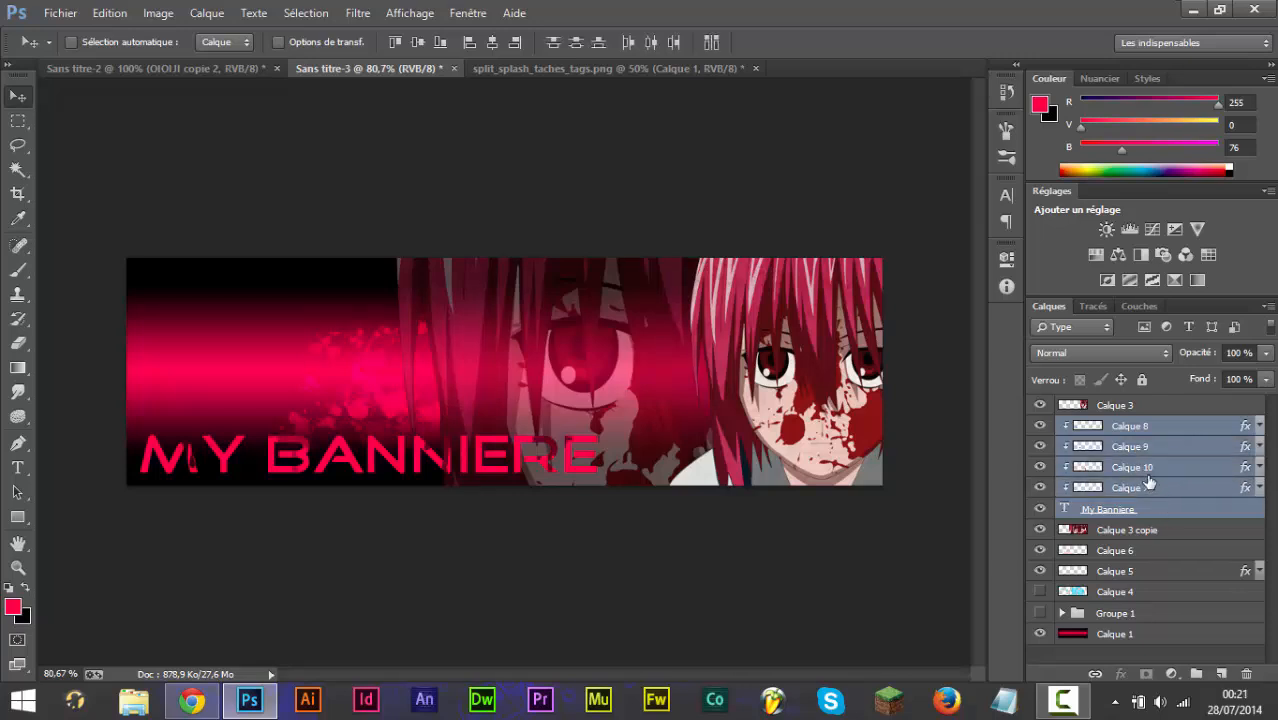
key("g")
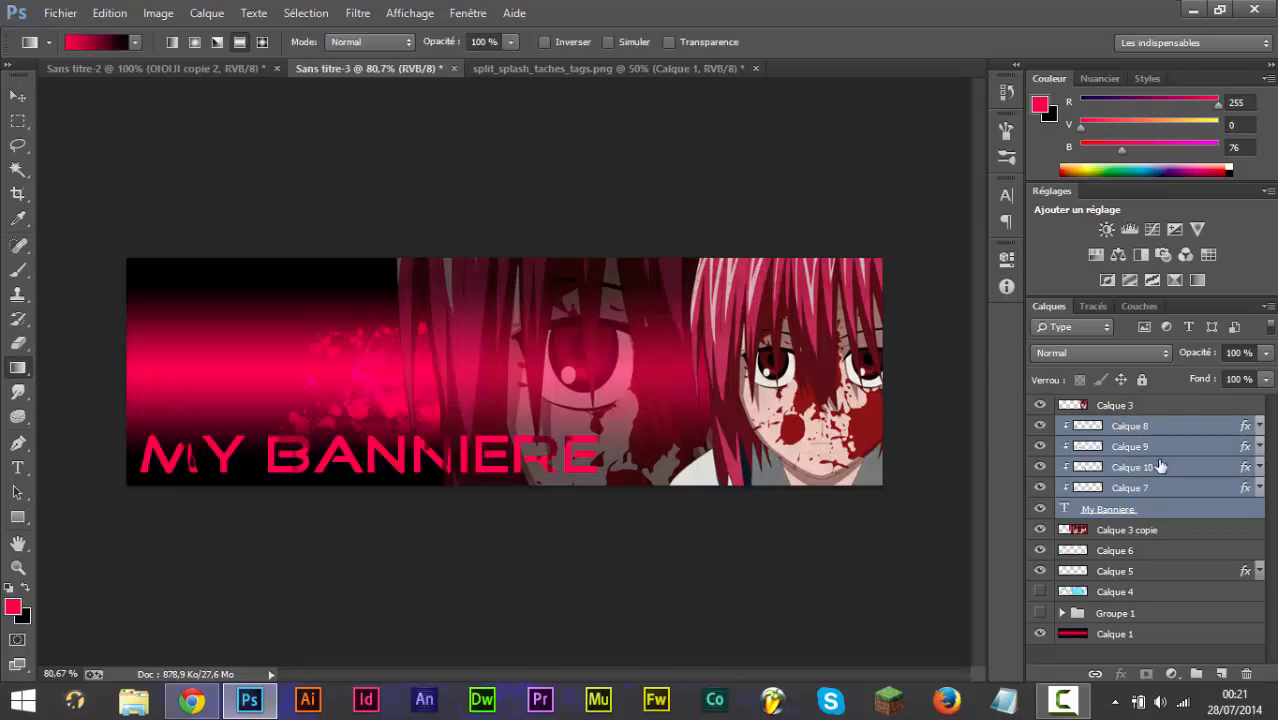
key("ctrl+g")
double_click(1113, 429)
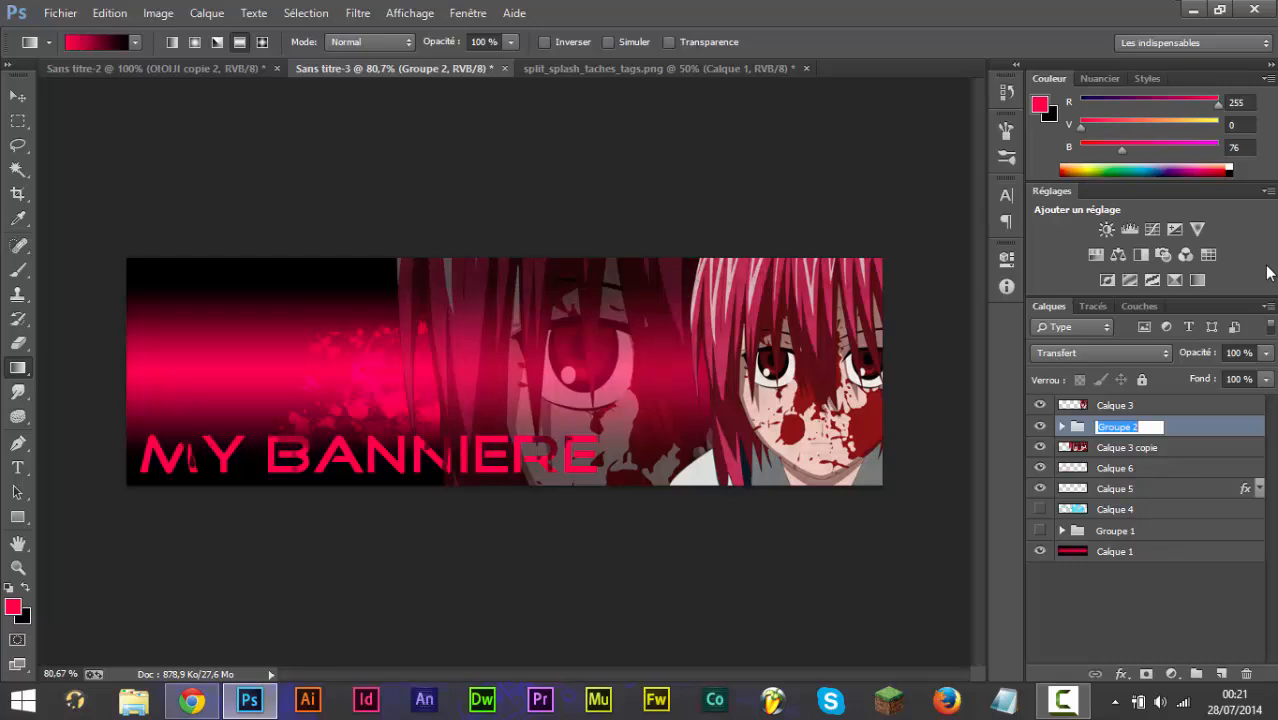
type("TITRE")
left_click(1174, 652)
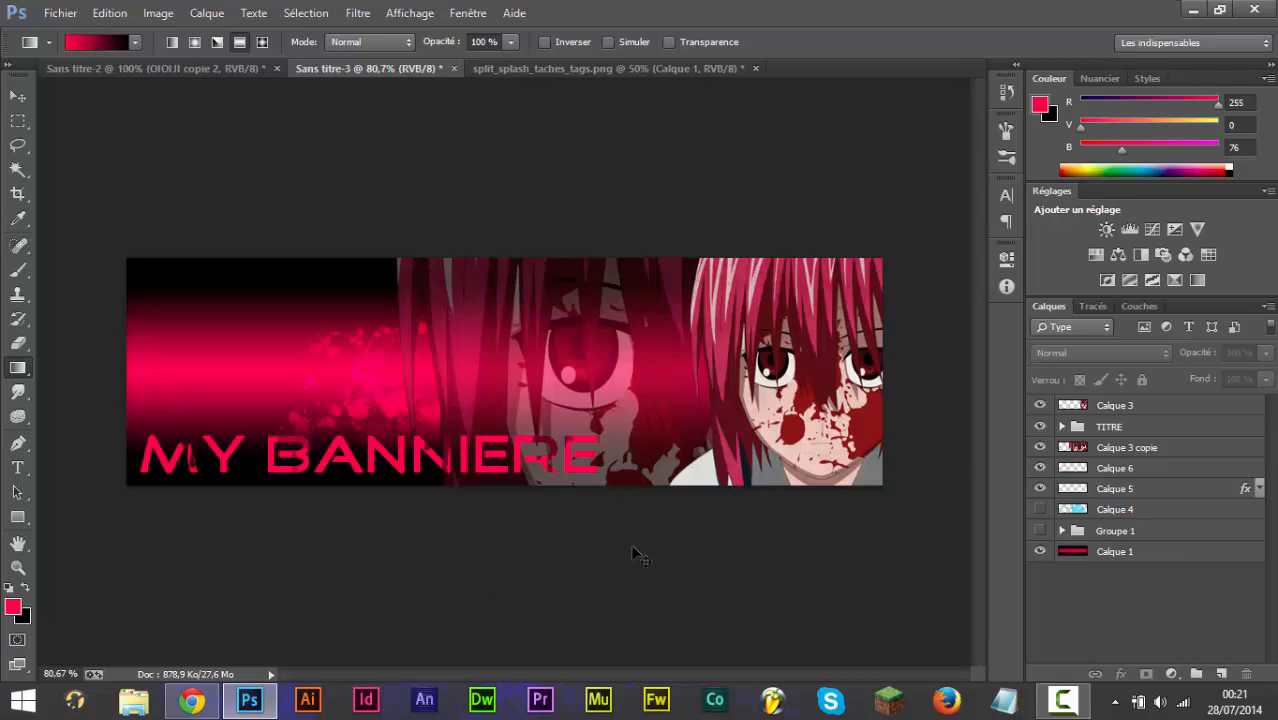
Move the TITRE group slightly up and to the right, keeping it along the banner's lower edge.
key("v")
left_click(1108, 427)
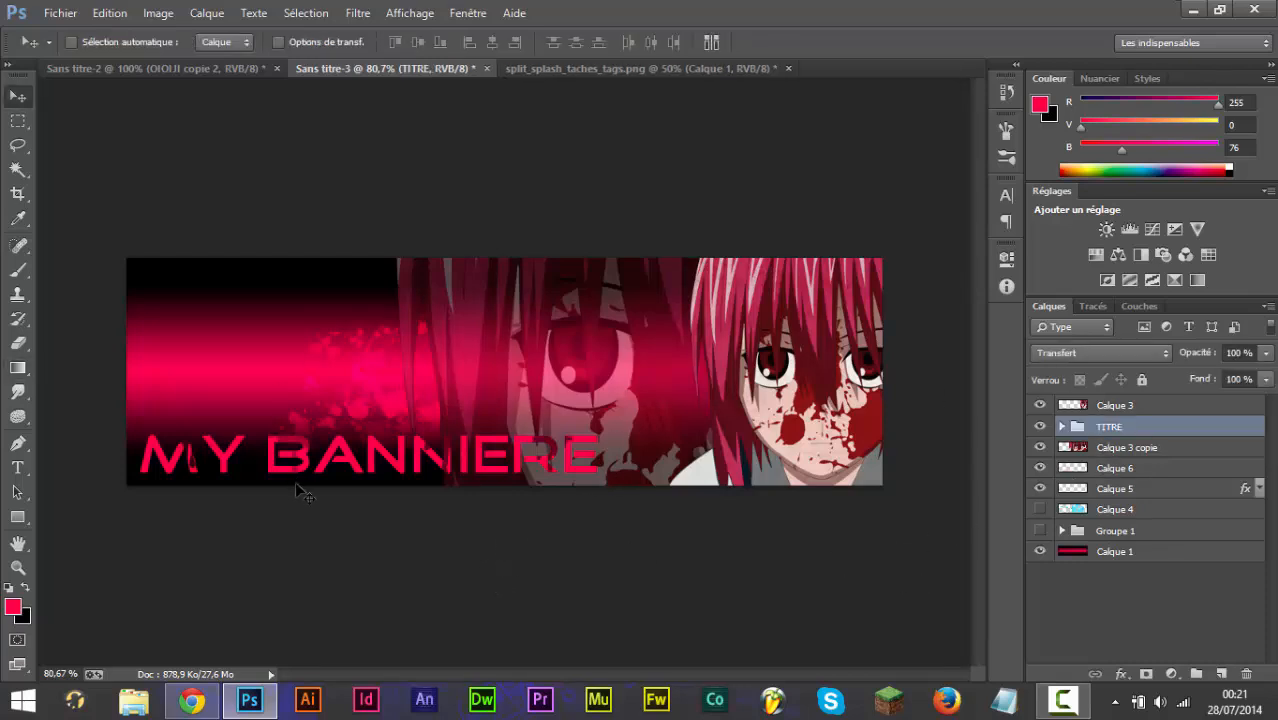
left_click_drag(295, 481, 285, 314)
left_click_drag(316, 401, 320, 479)
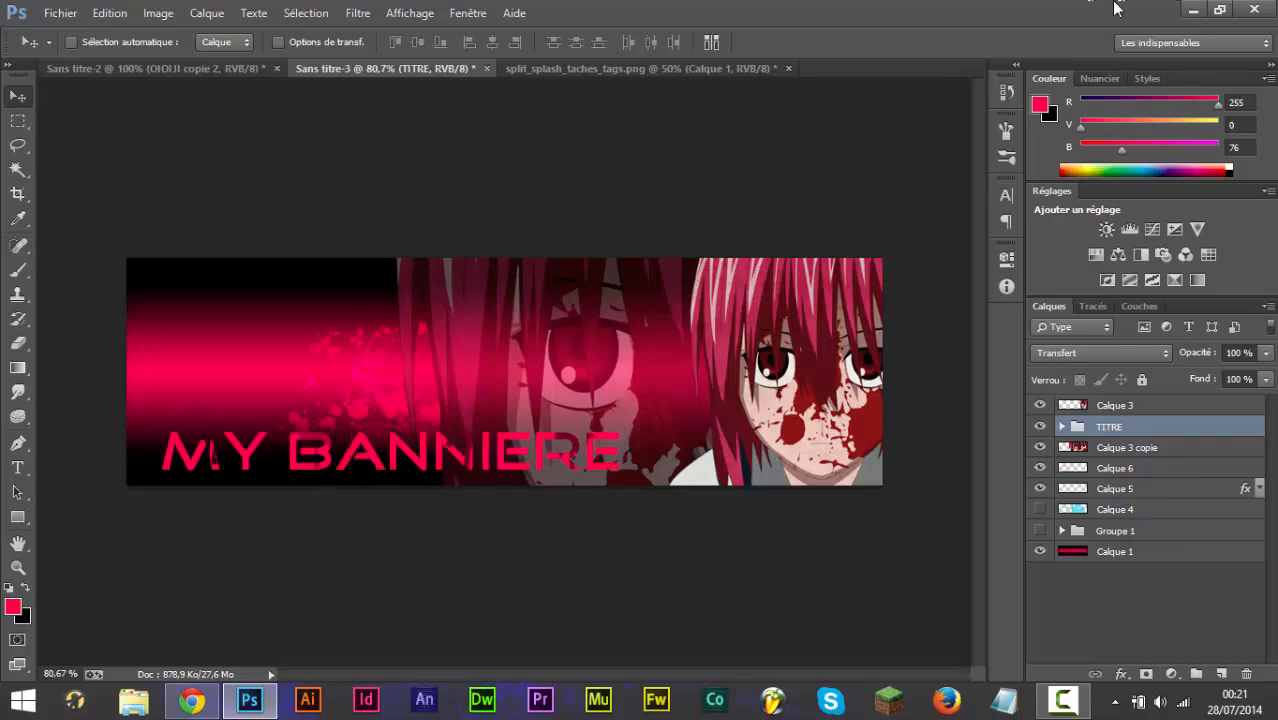
Close the split_splash_taches_tags.png document and return to the banner.
left_click(718, 67)
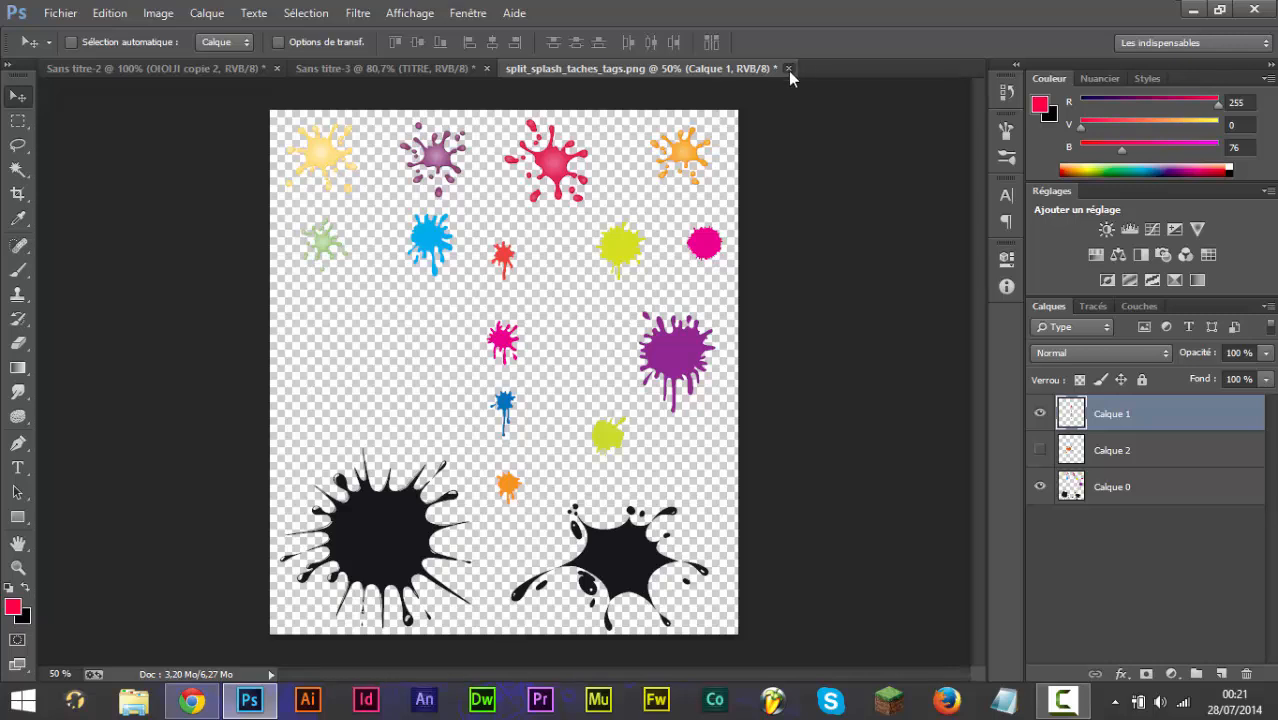
left_click(788, 68)
left_click(690, 280)
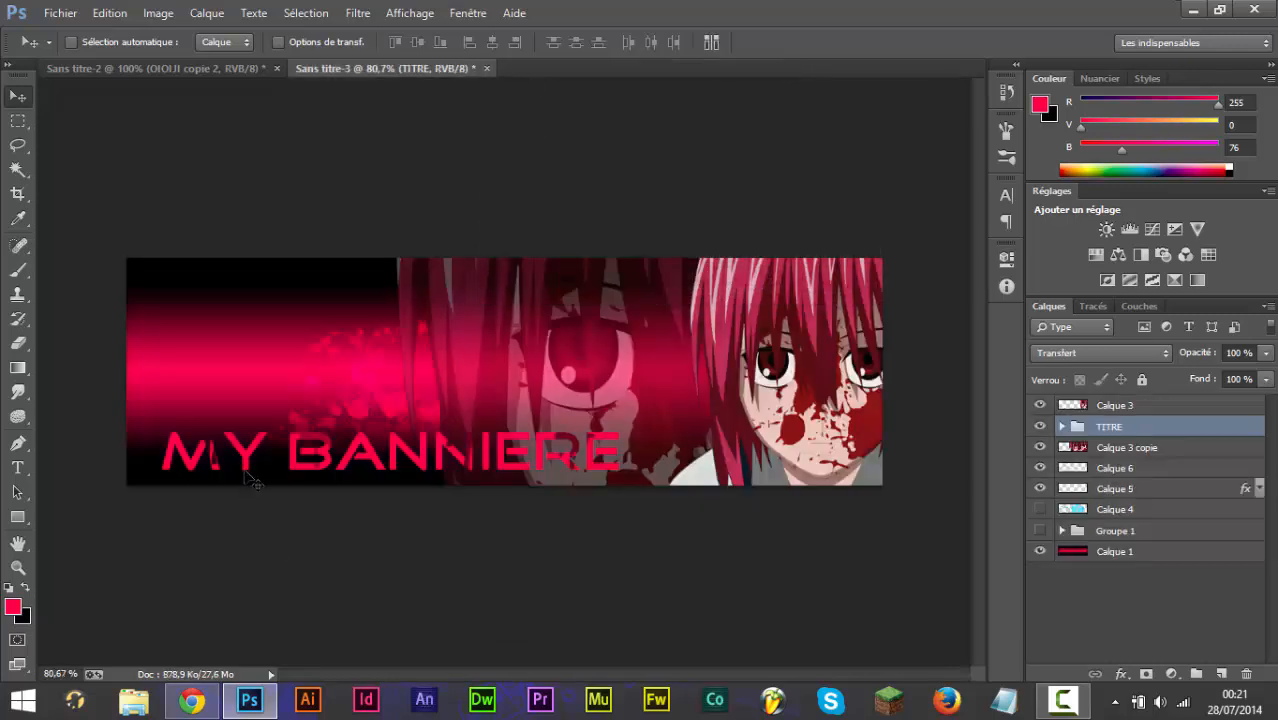
Open both Son and split_splash_taches_tags from the FOND Render folder.
mouse_move(270, 452)
left_mouse_down()
mouse_move(280, 438)
mouse_move(247, 405)
mouse_move(289, 405)
mouse_move(300, 432)
mouse_move(267, 447)
left_mouse_up()
key("ctrl+o")
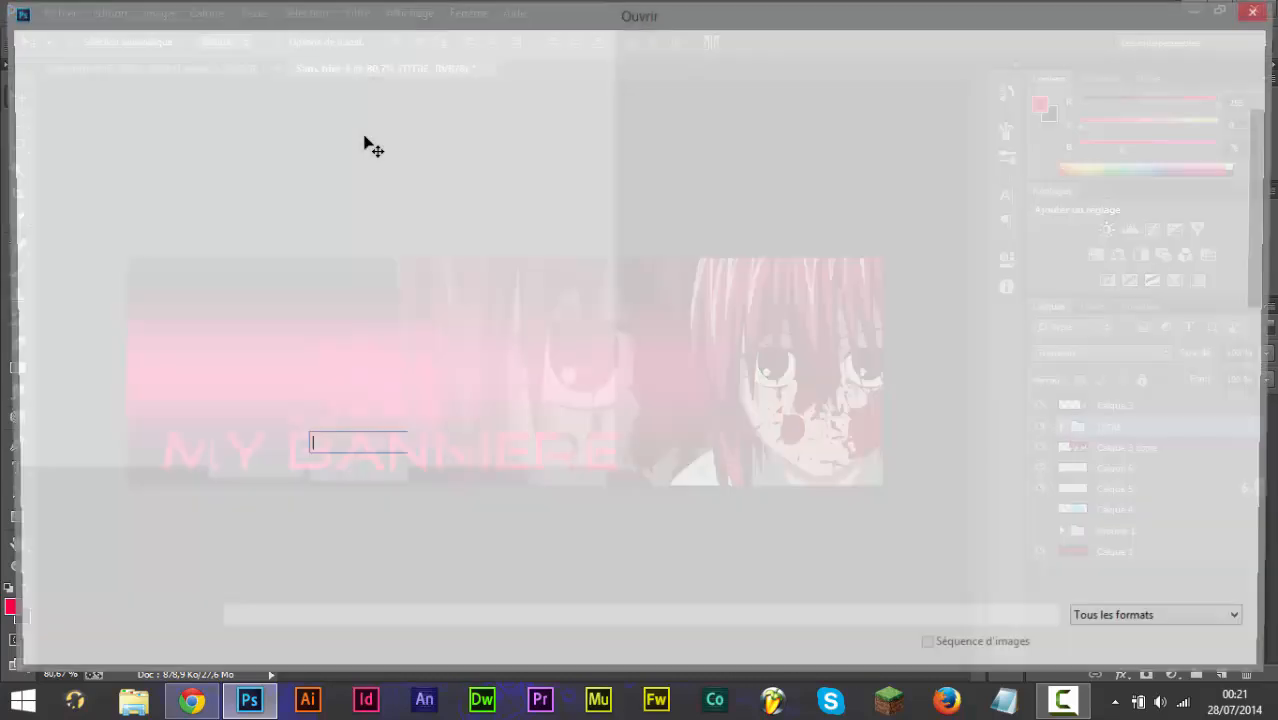
scroll(456, 478, "down", 10)
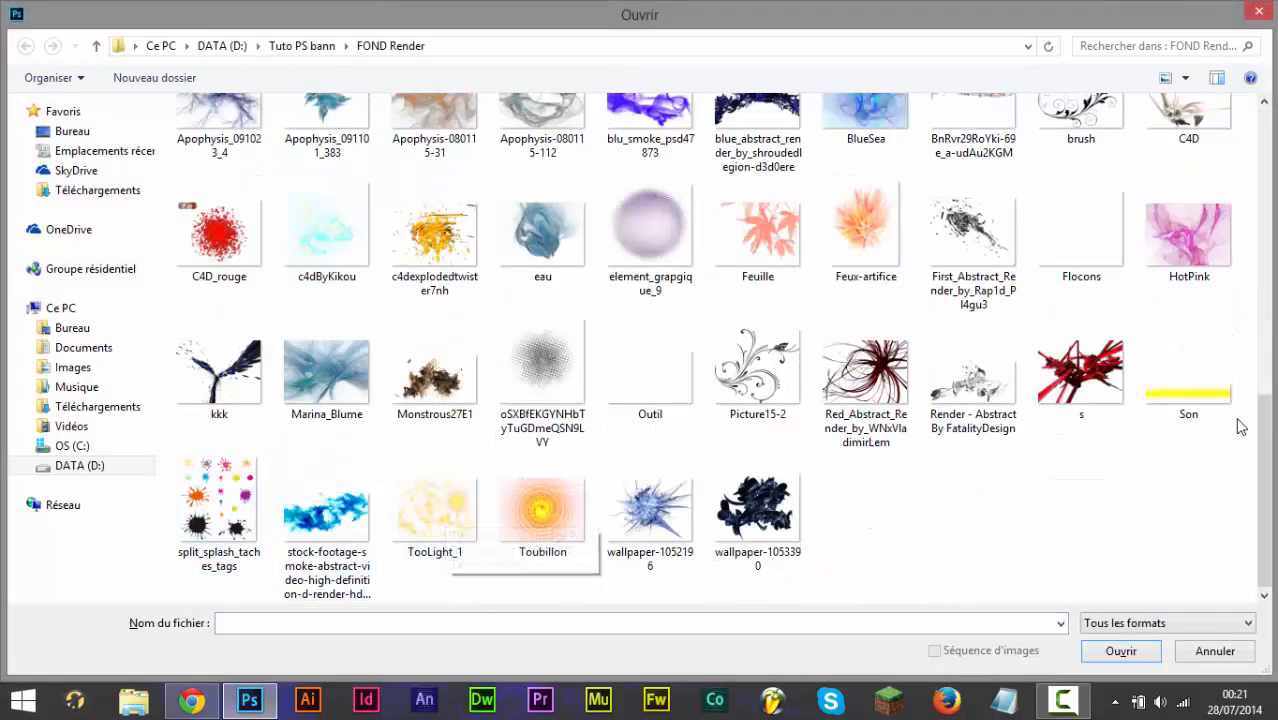
left_click(1170, 391)
left_click(242, 520, "ctrl")
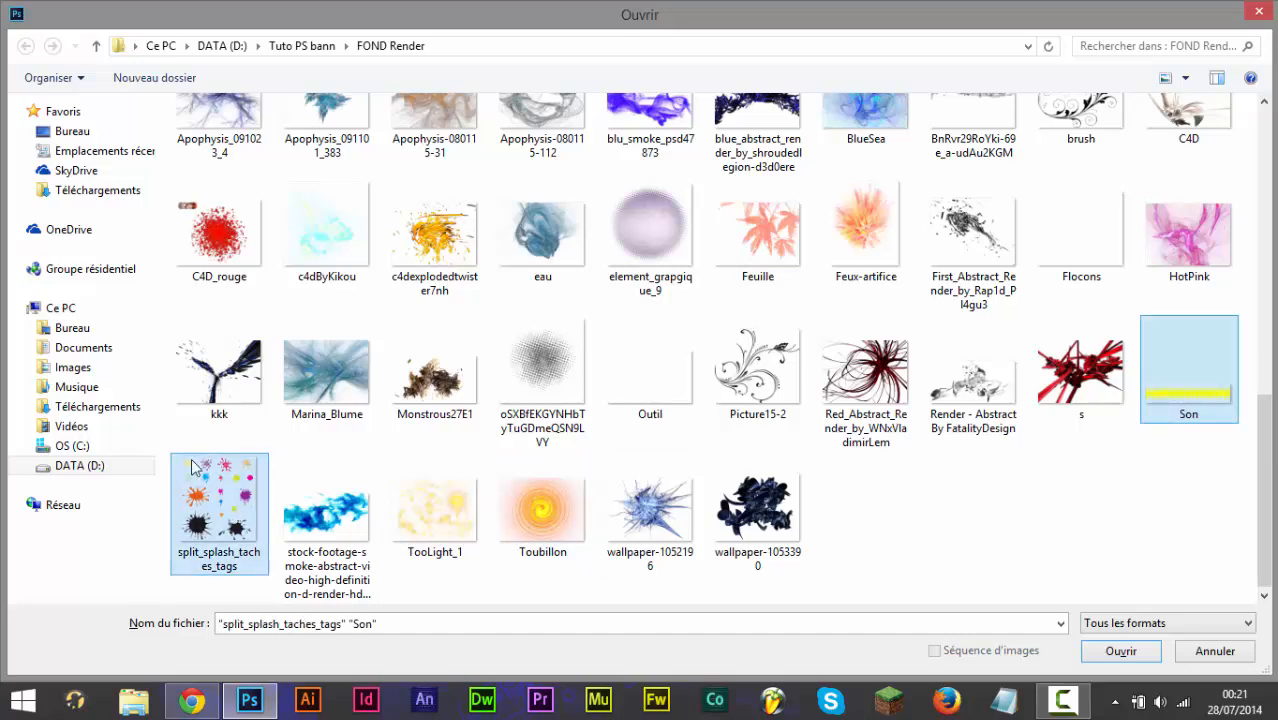
key("Return")
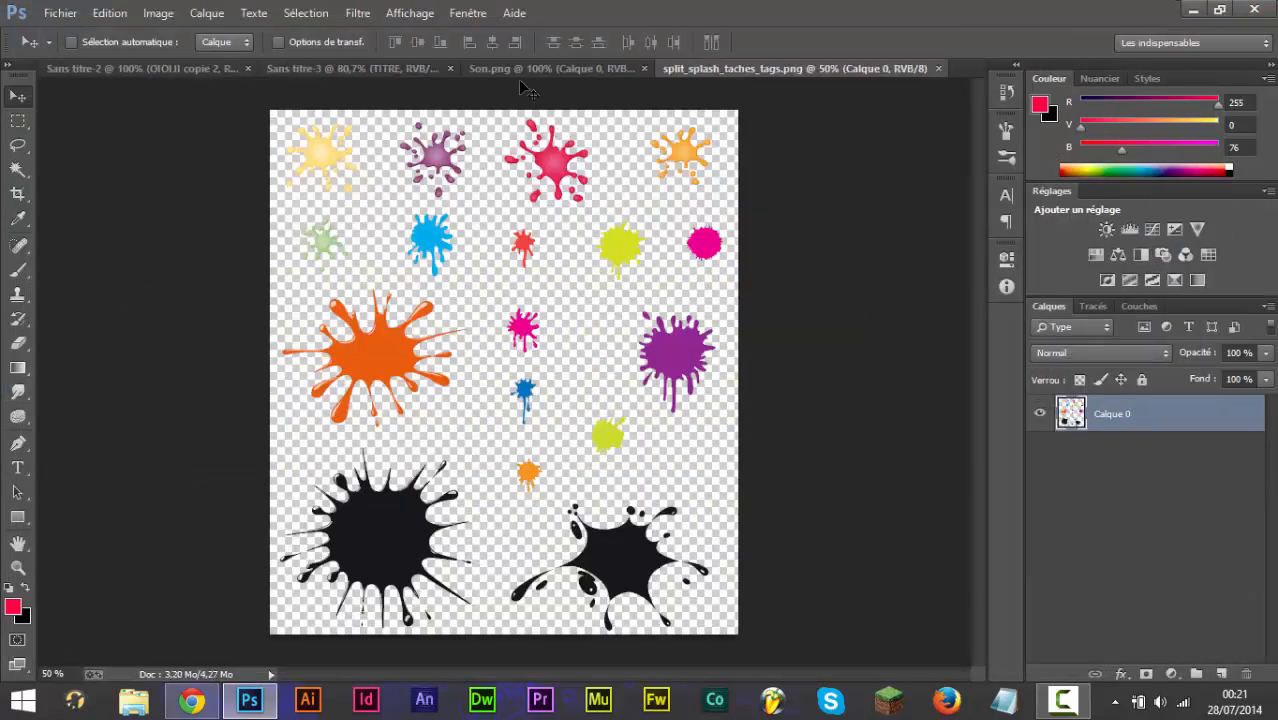
Bring the yellow waveform from Son.png into the Sans titre-3 banner and scale it to about 49%, against the banner's left edge.
left_click(550, 68)
left_click_drag(870, 460, 392, 308)
key("ctrl+t")
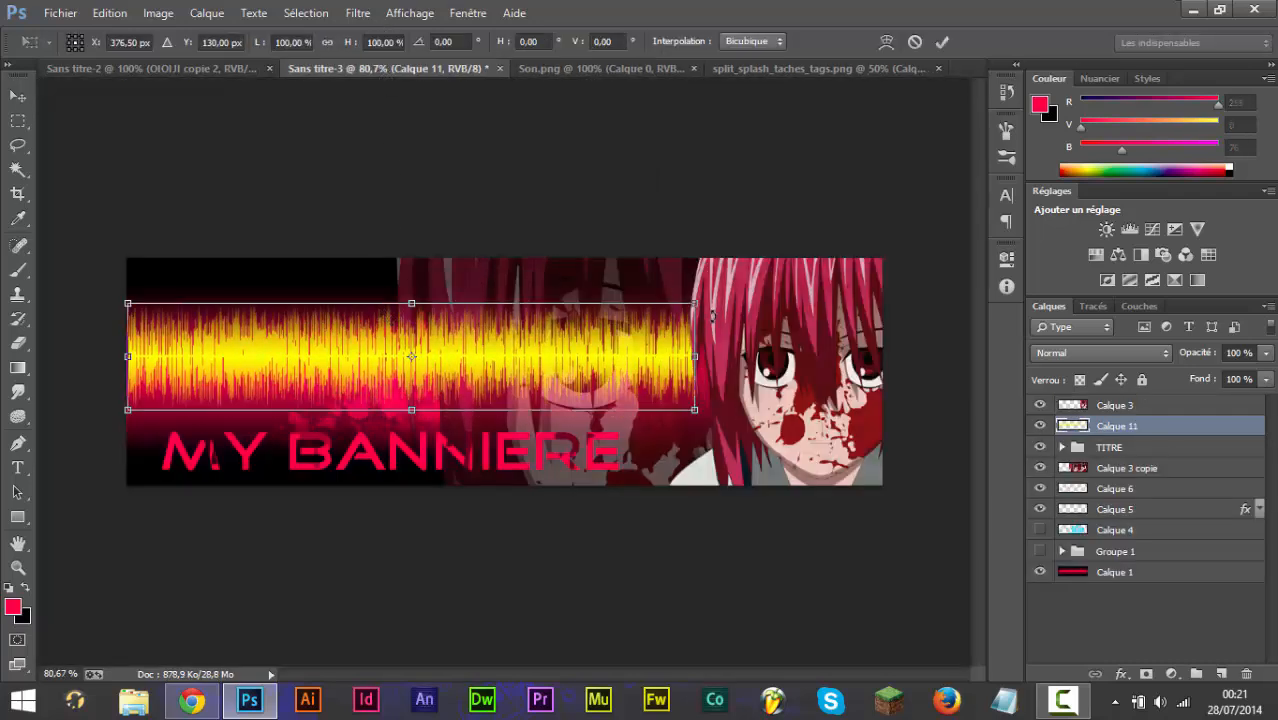
left_click_drag(695, 304, 407, 357)
key("Return")
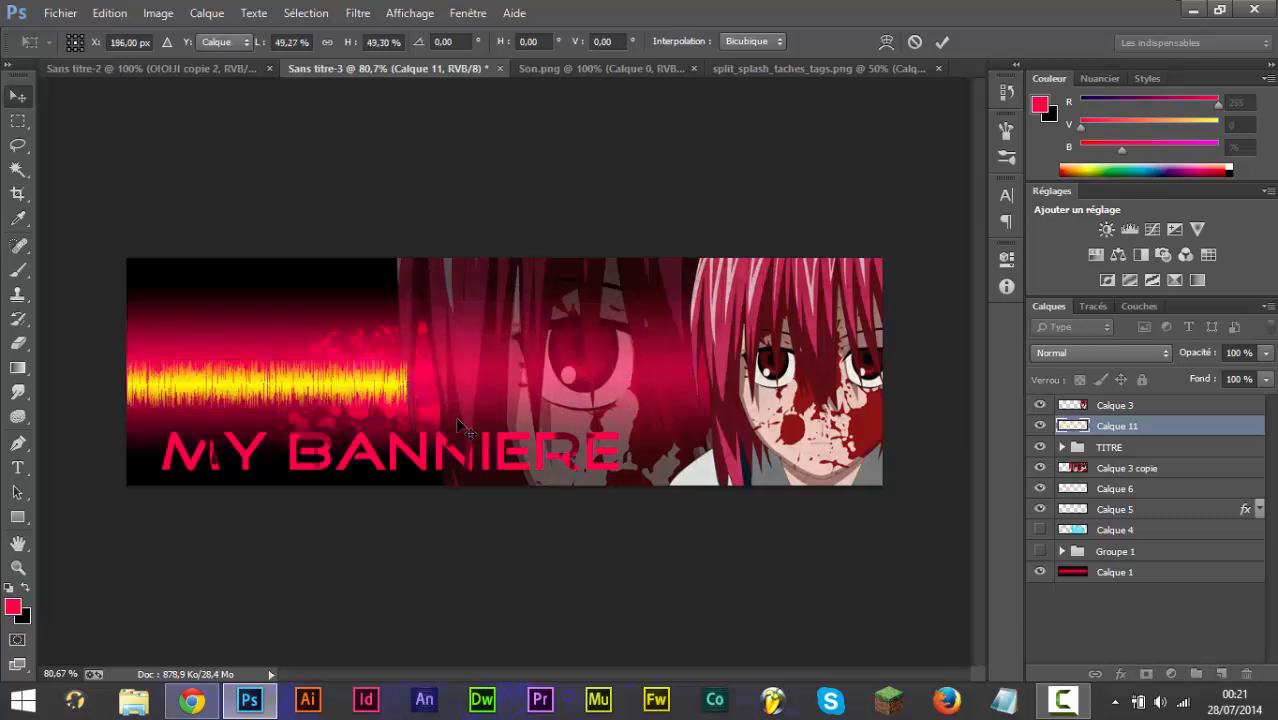
Duplicate the yellow waveform end to end toward the right and merge the copy with Calque 11.
left_click_drag(177, 421, 476, 405)
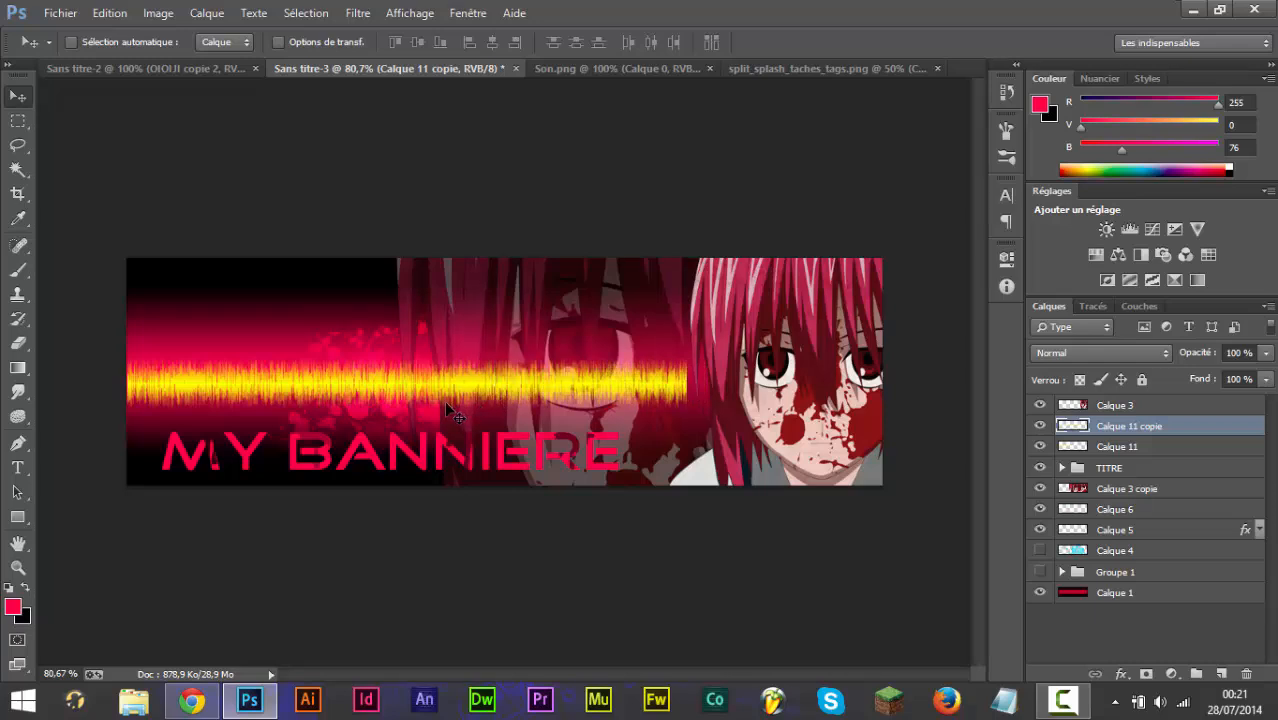
key("ctrl+e")
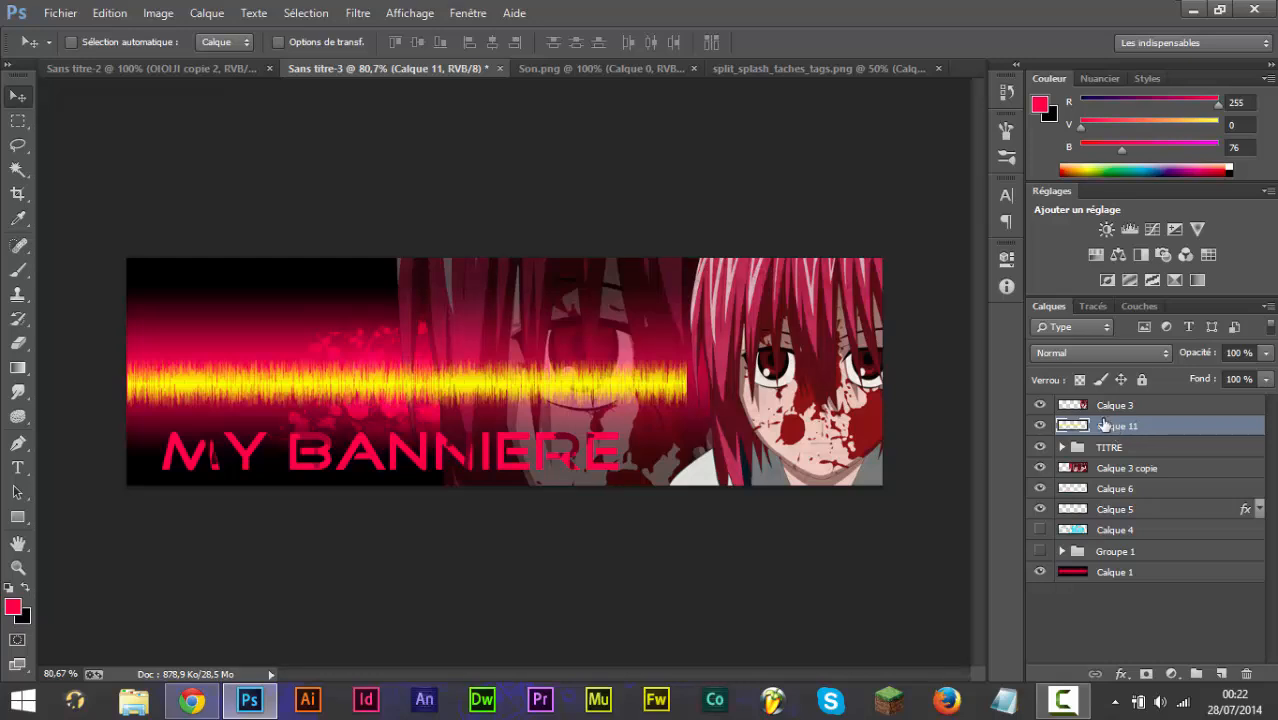
Add an Incrustation en dégradé effect to Calque 11 using the Premier plan -> arrière-plan preset.
double_click(1170, 428)
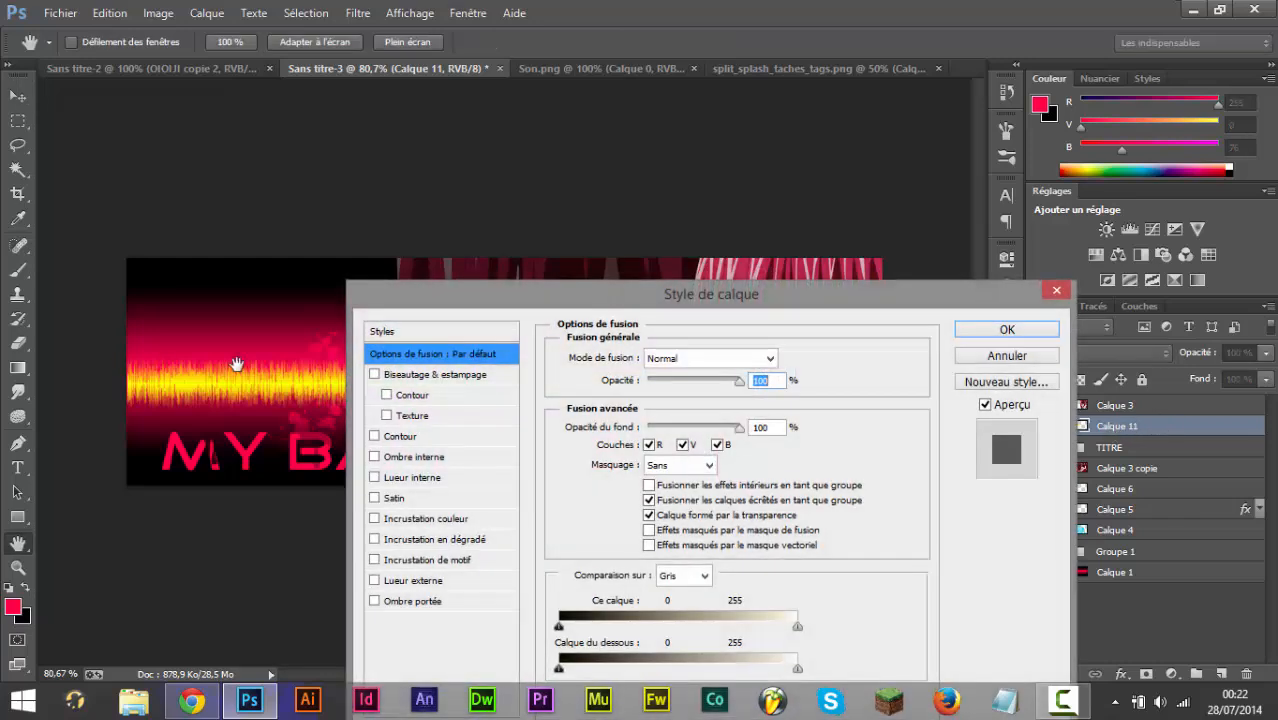
left_click(457, 541)
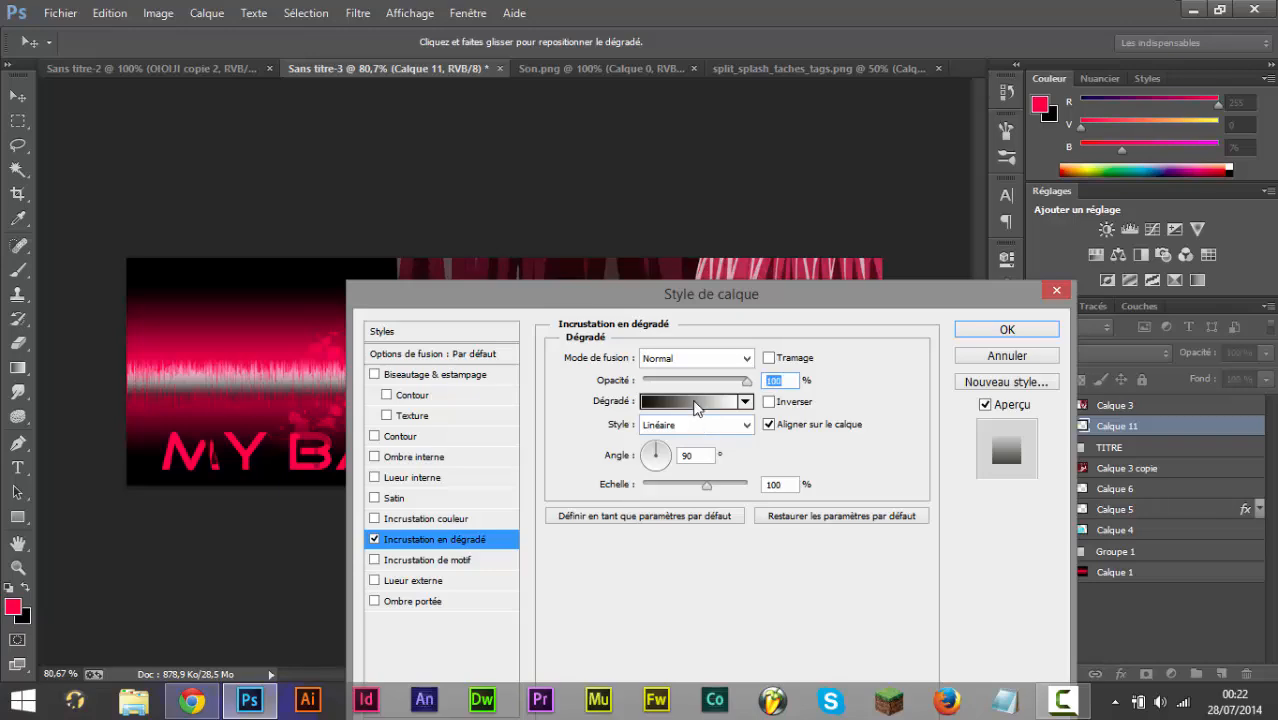
left_click(694, 403)
left_click(791, 201)
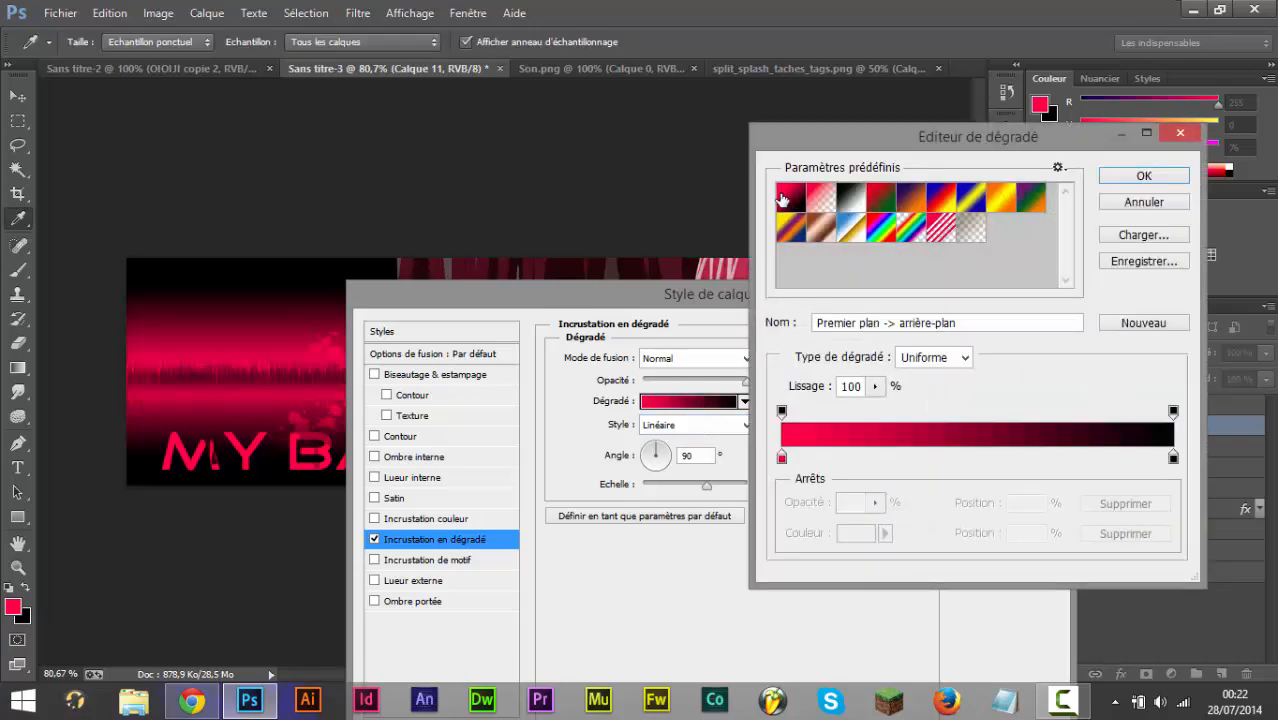
key("Return")
key("Return")
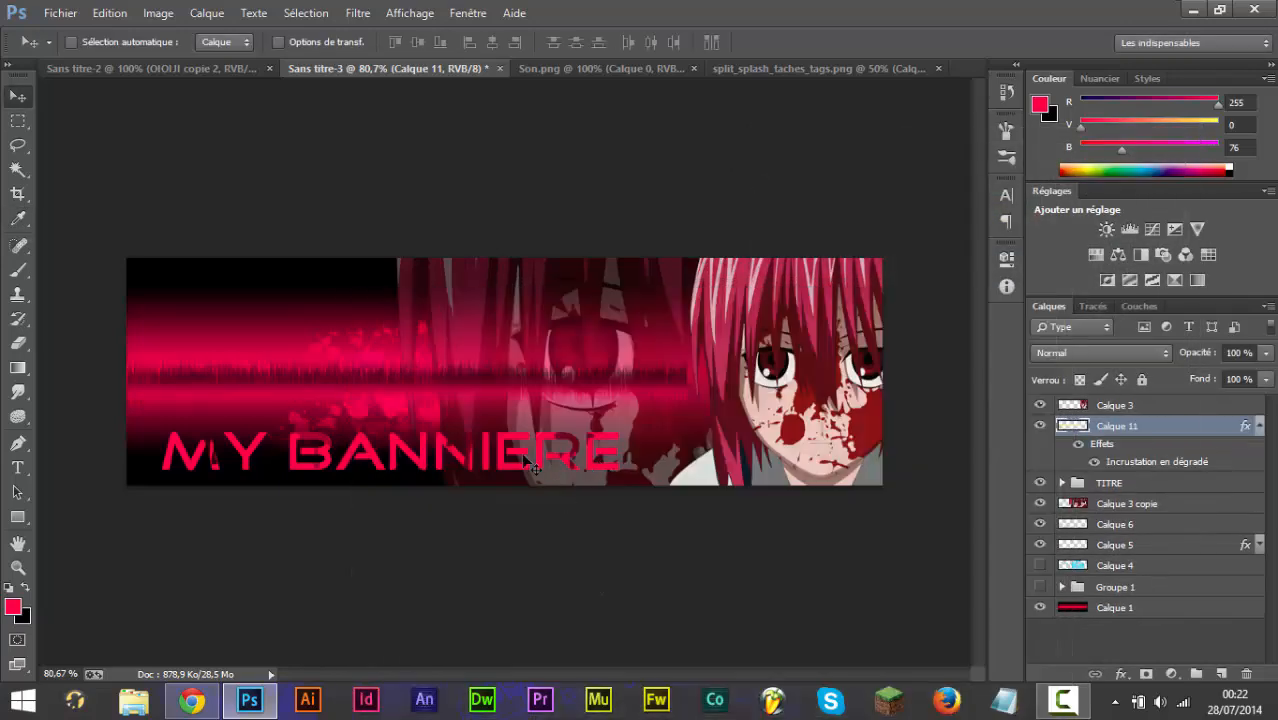
Position the Calque 11 waveform over the MY BANNIERE title and clip it to the TITRE group.
left_click_drag(430, 385, 510, 462)
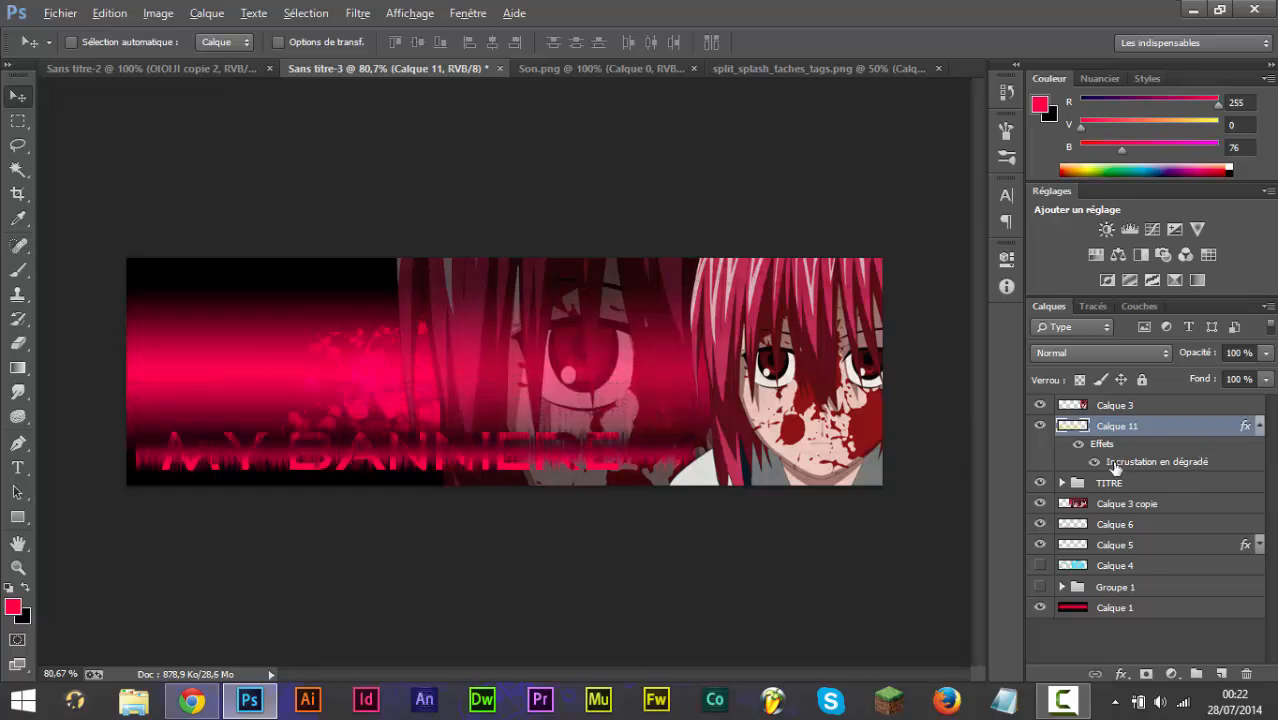
left_click(1110, 471, "alt")
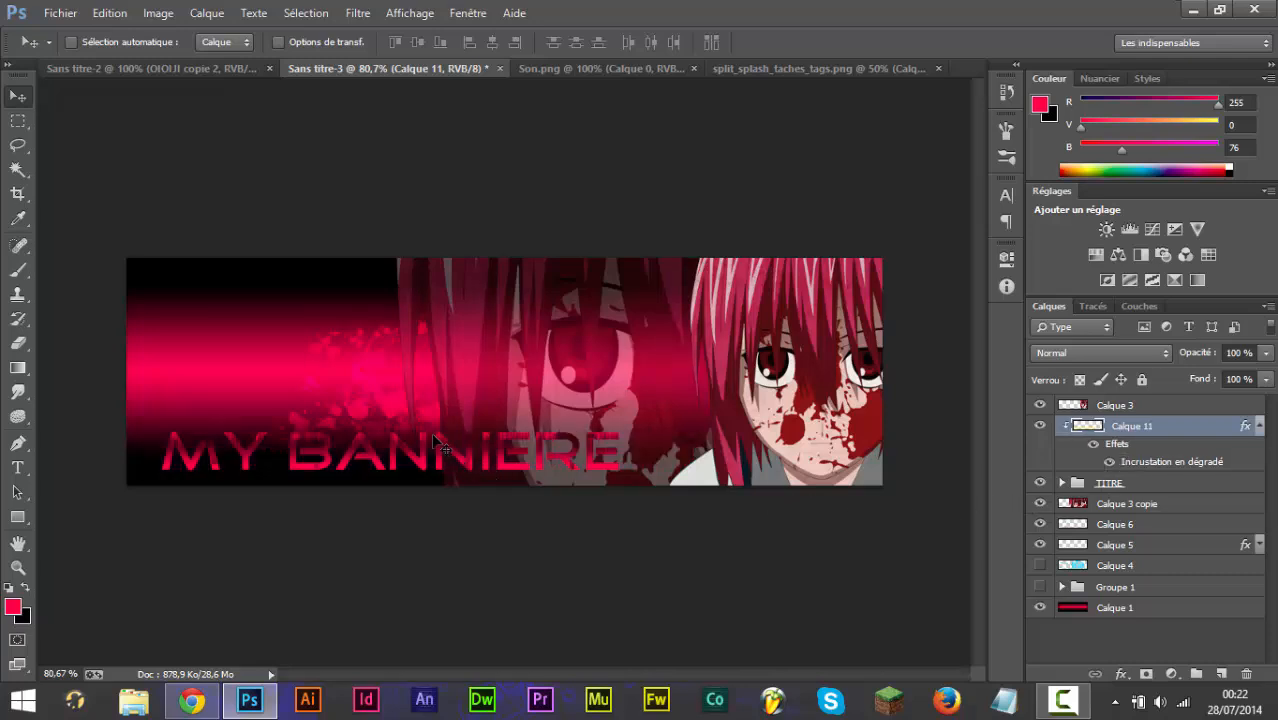
left_click_drag(447, 461, 449, 460)
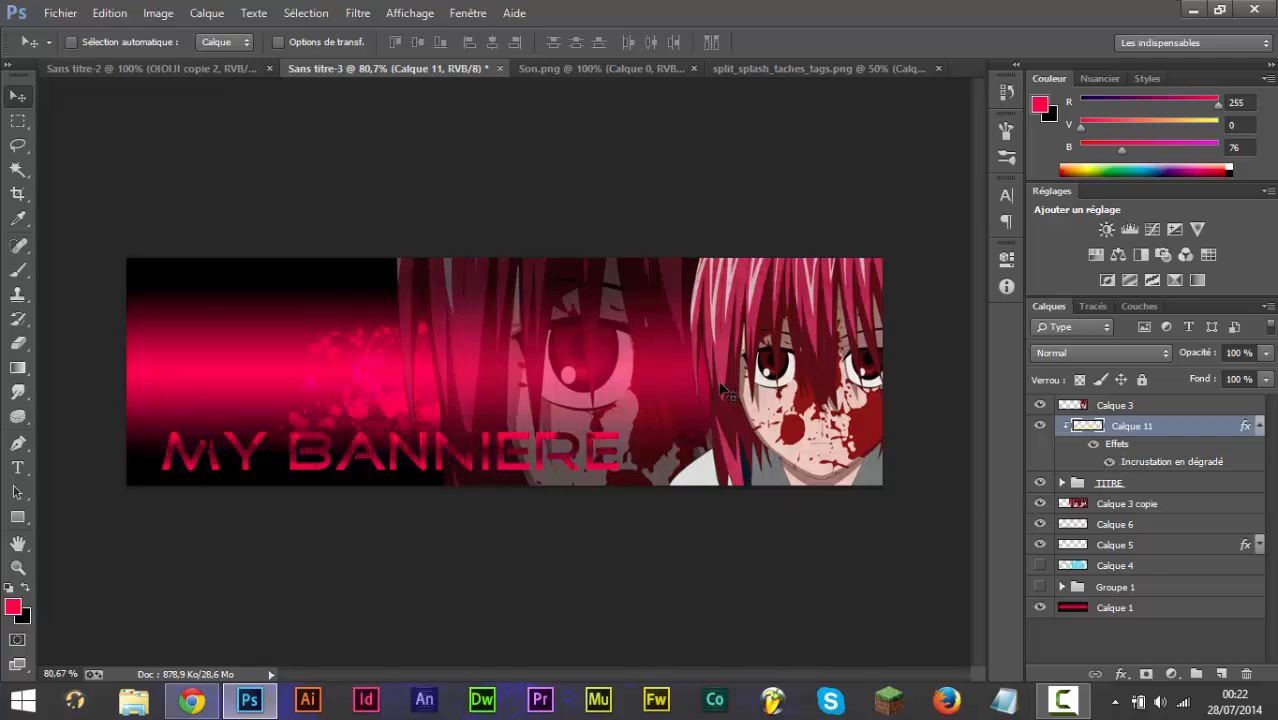
Group Calque 11 with the TITRE group and rename the new group TITRE.
left_click(1165, 490, "ctrl")
key("ctrl+g")
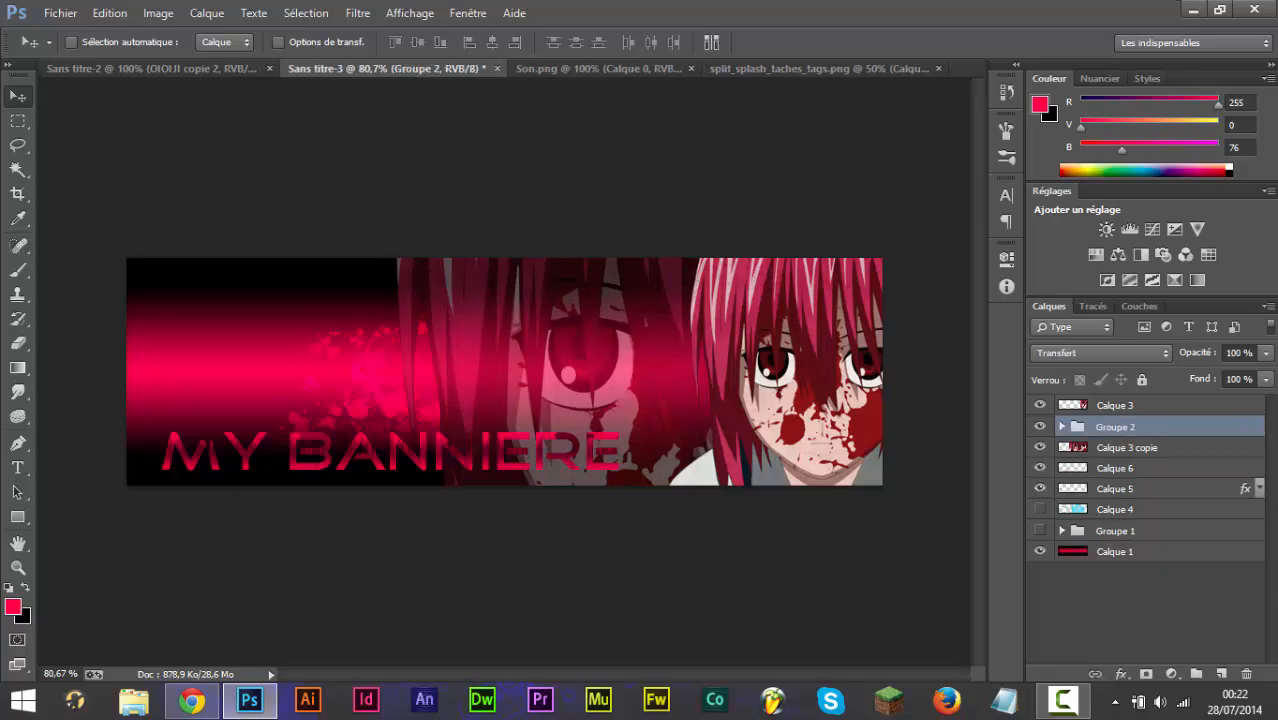
left_click(1108, 446)
double_click(1108, 427)
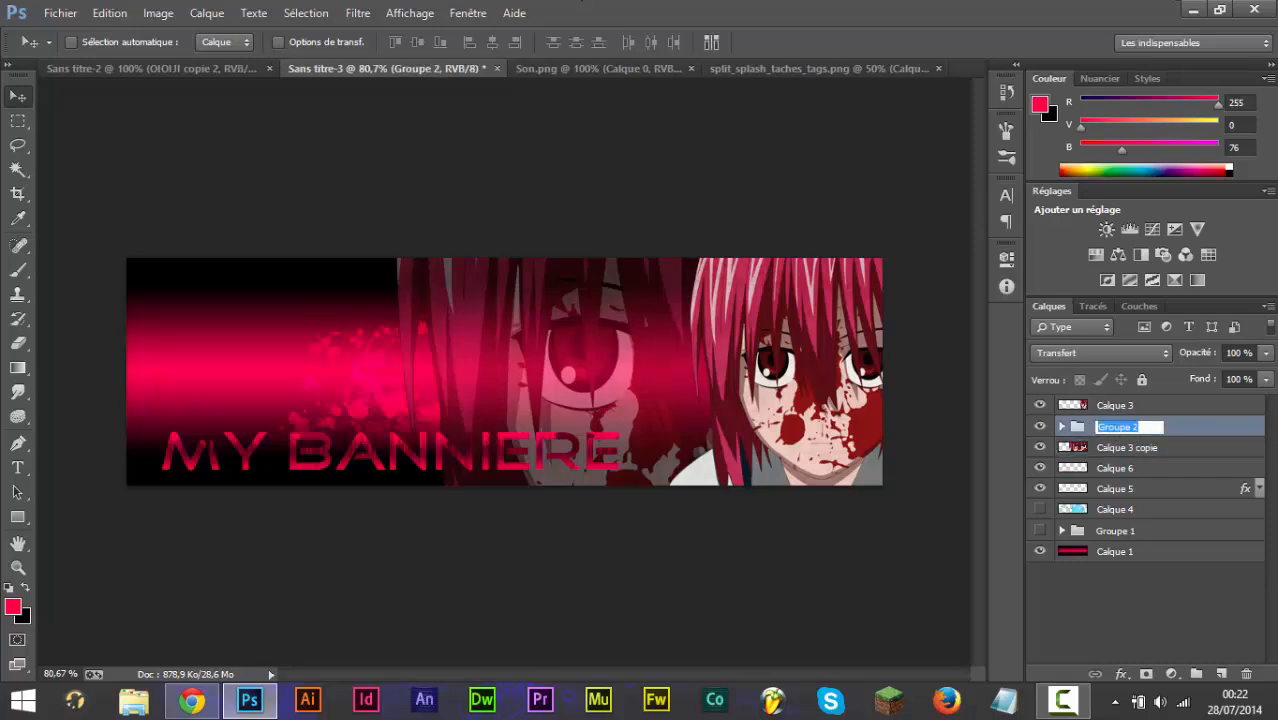
type("TITRE")
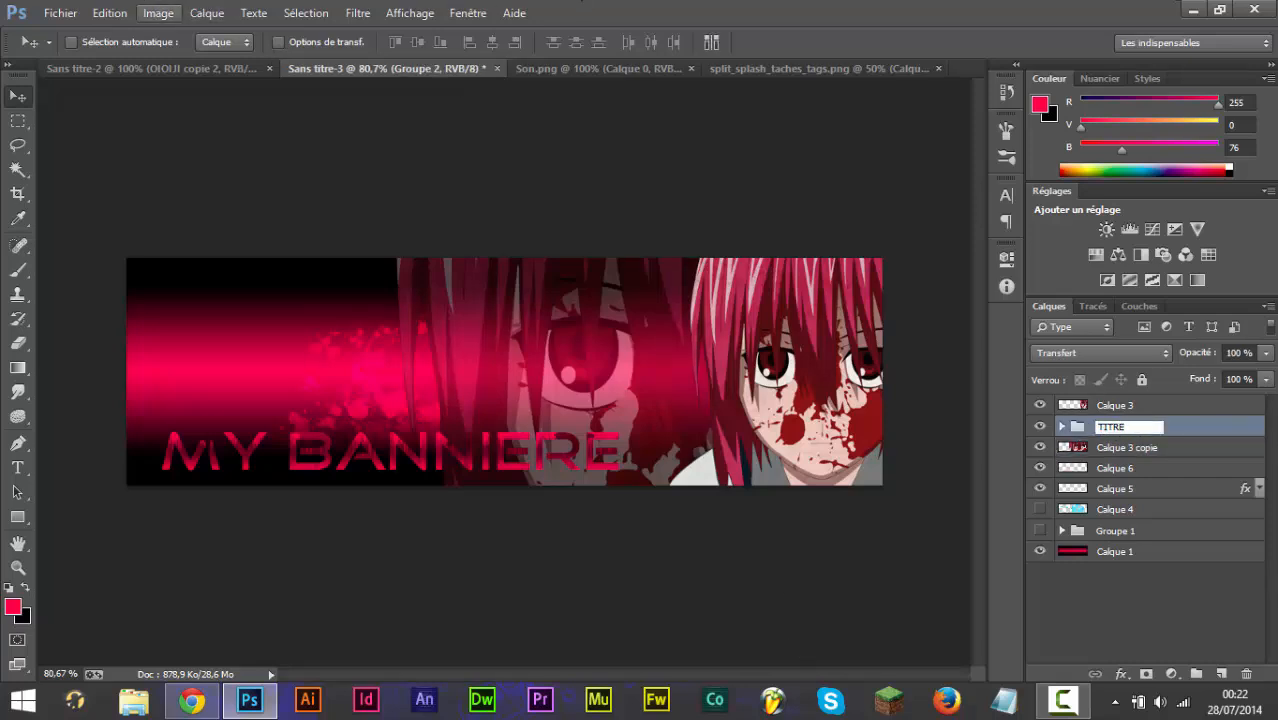
key("Return")
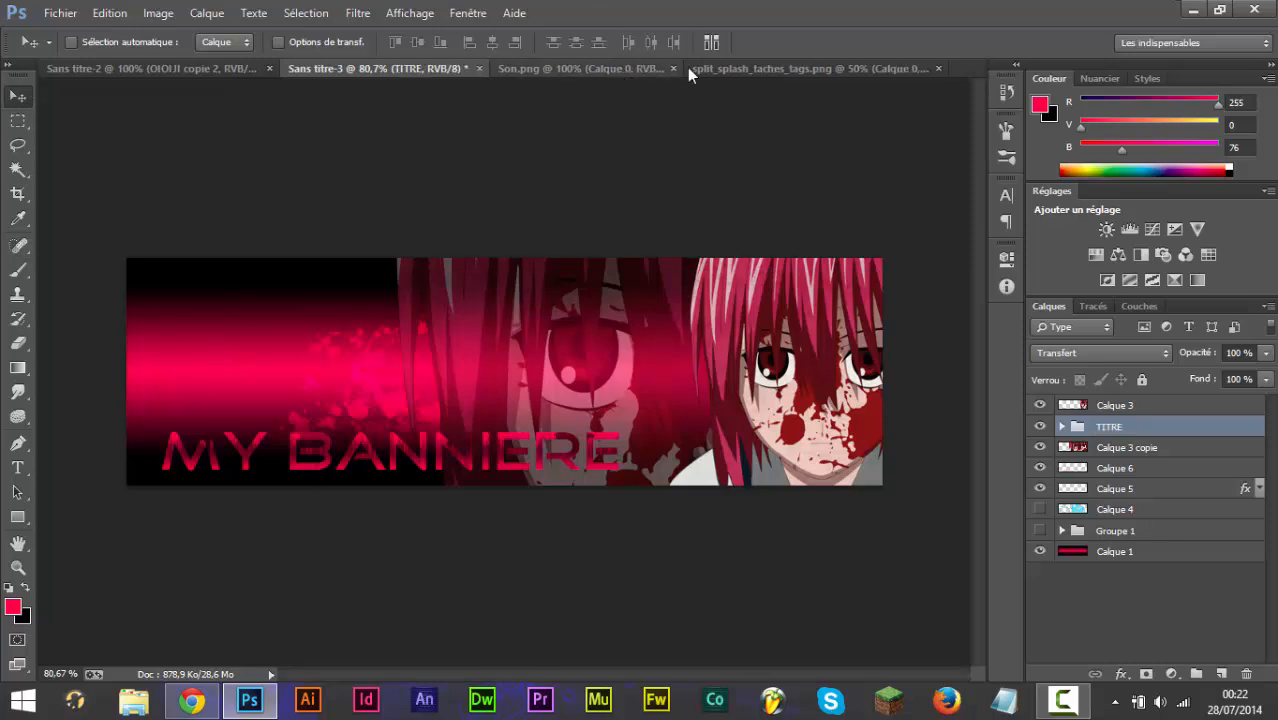
In split_splash_taches_tags.png, select a rectangular area around the small pink and blue splats in the middle.
left_click(752, 66)
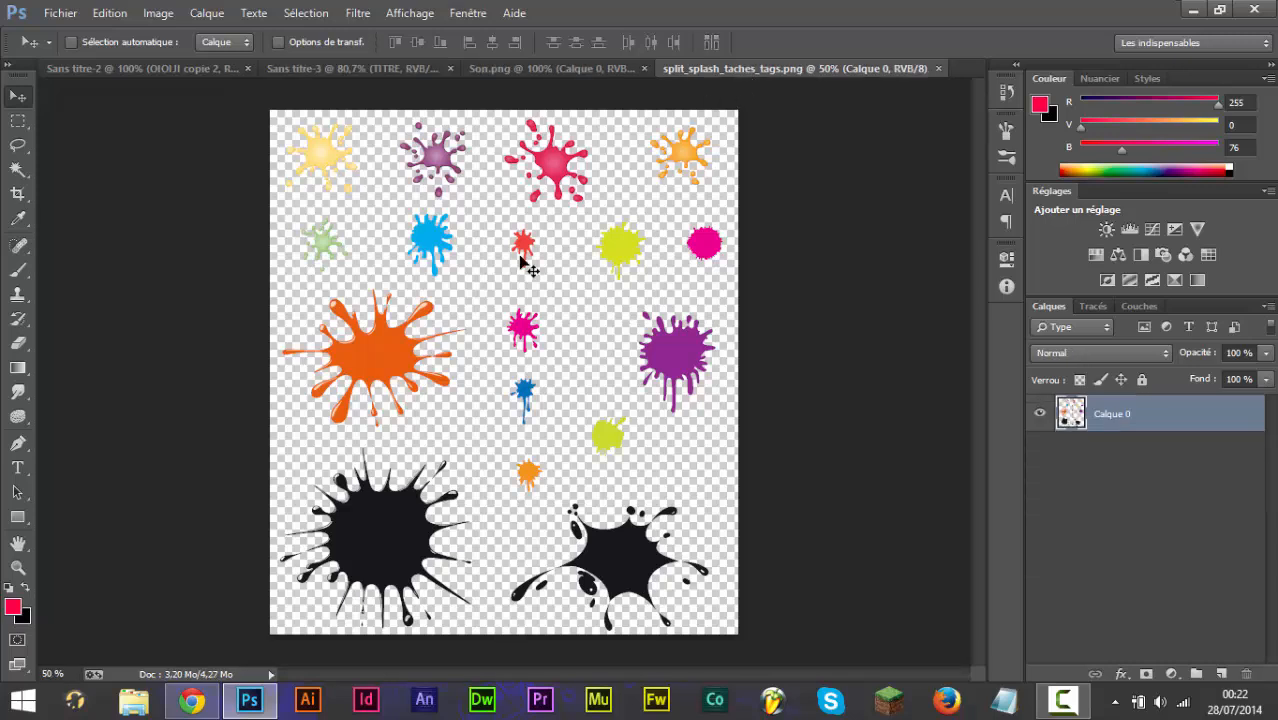
key("m")
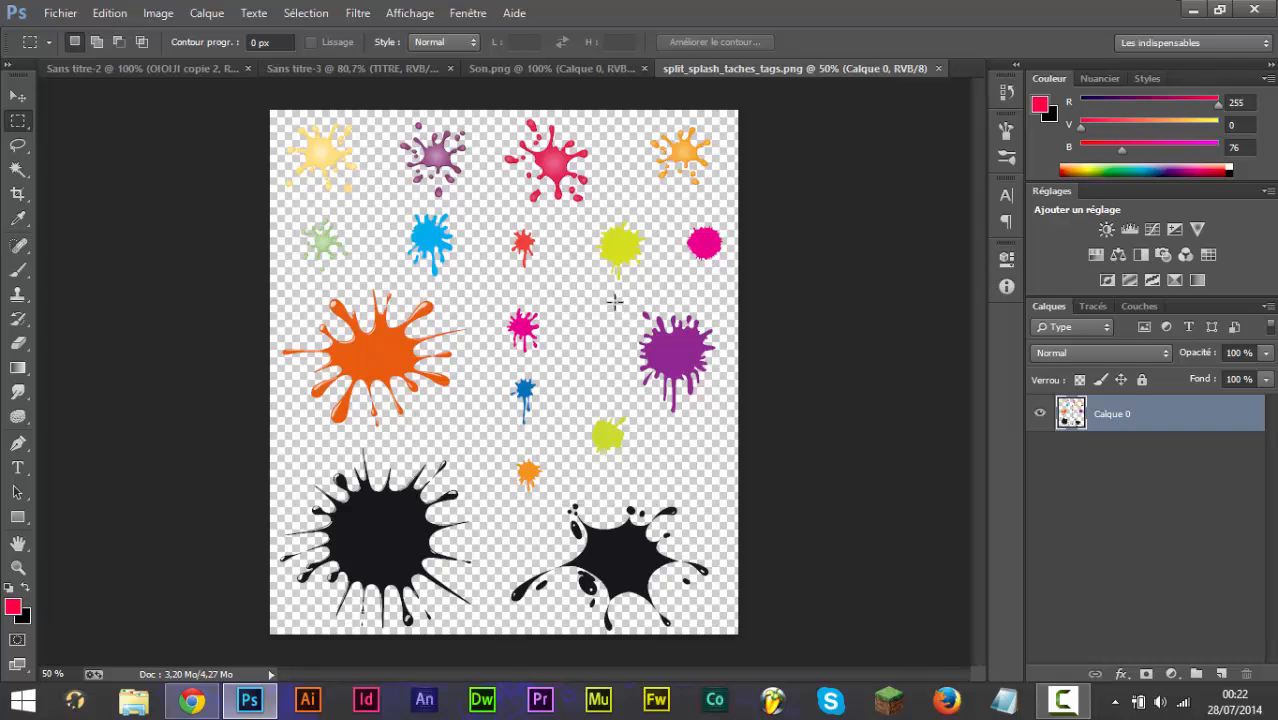
left_click_drag(611, 298, 732, 417)
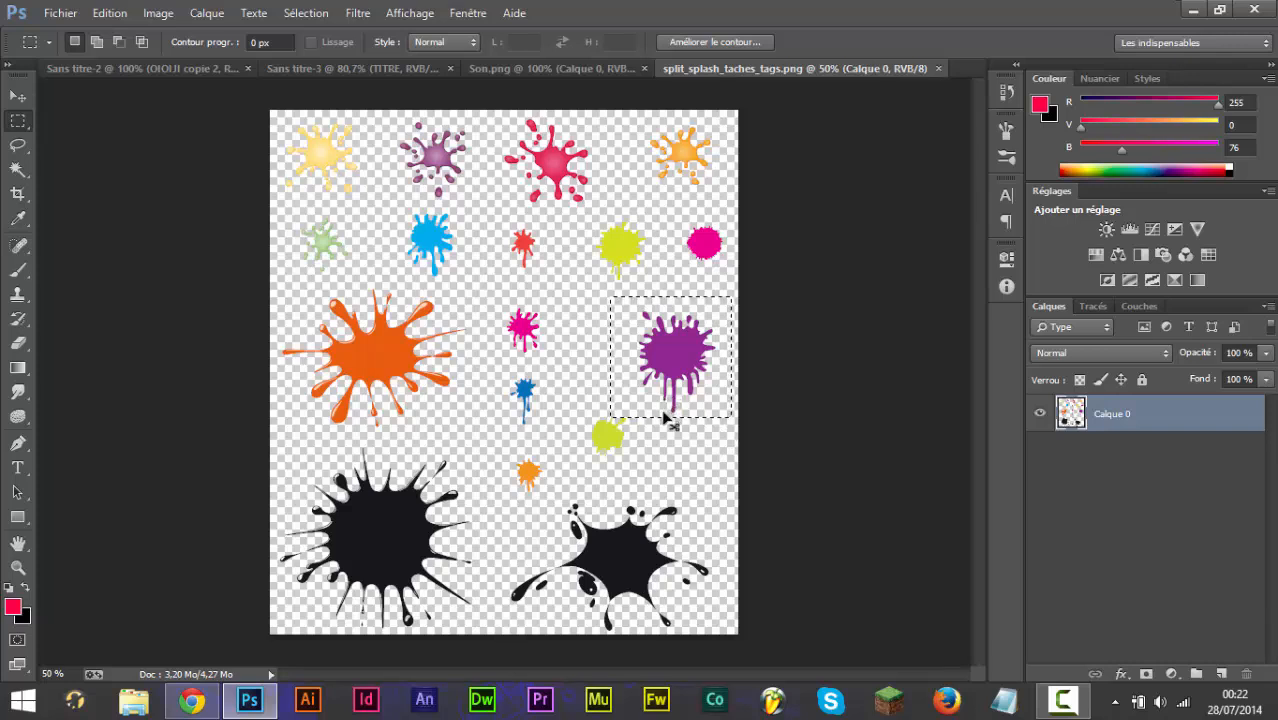
key("ctrl+d")
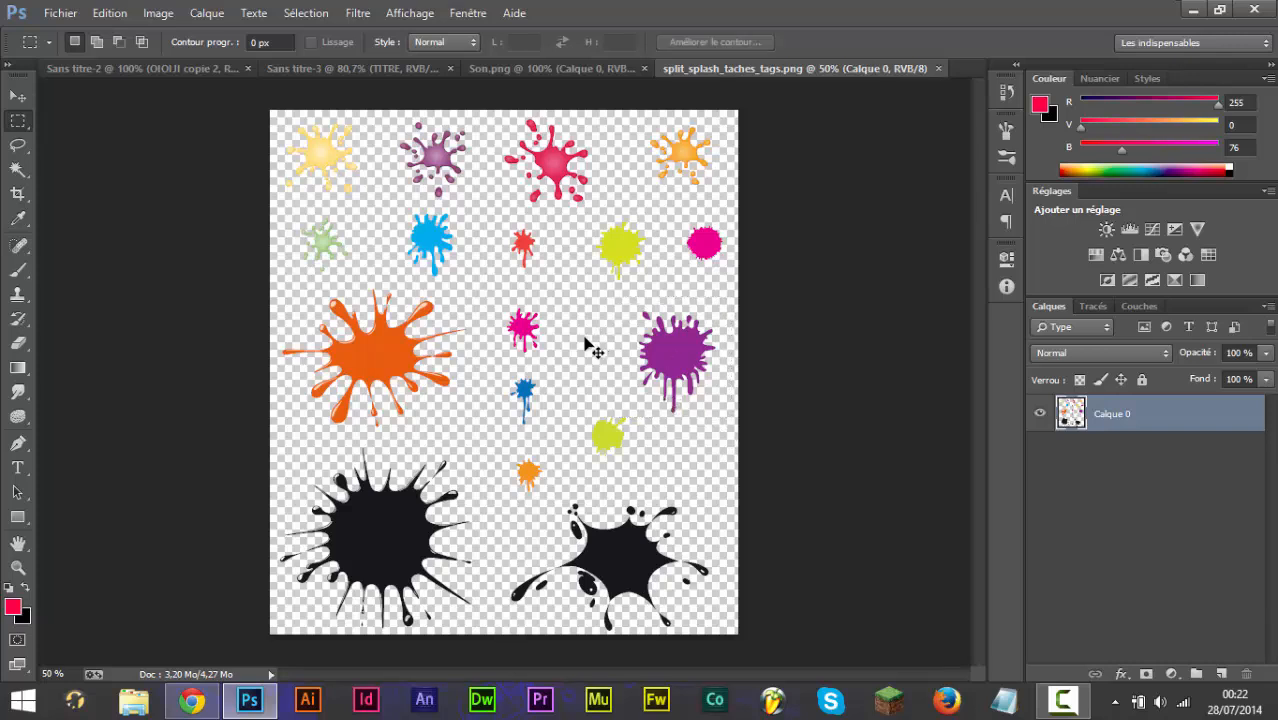
left_click_drag(510, 276, 632, 402)
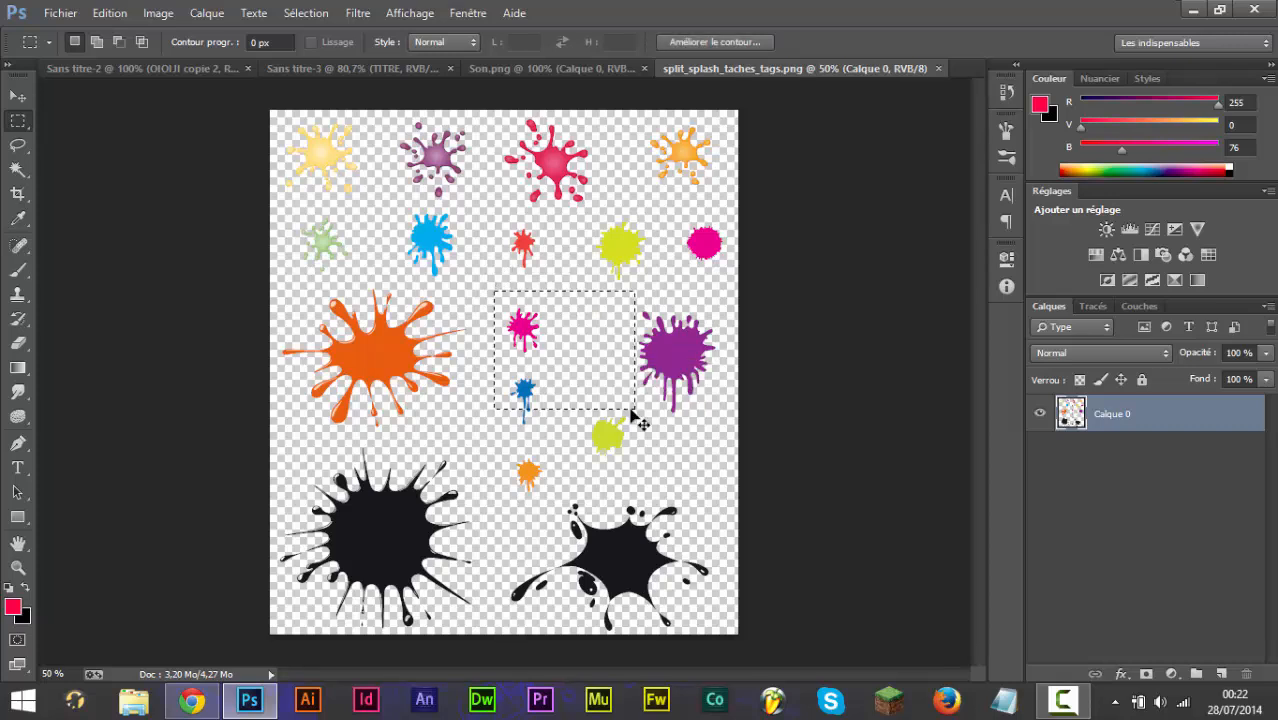
Cut the selected pink and blue splats onto a new layer and shift them slightly down and left.
key("ctrl+shift+j")
left_click_drag(555, 360, 538, 372)
Cut a rectangle covering the yellow-green, pink and large purple splats from Calque 0 and paste it as a new layer.
left_click_drag(542, 200, 738, 378)
key("ctrl+x")
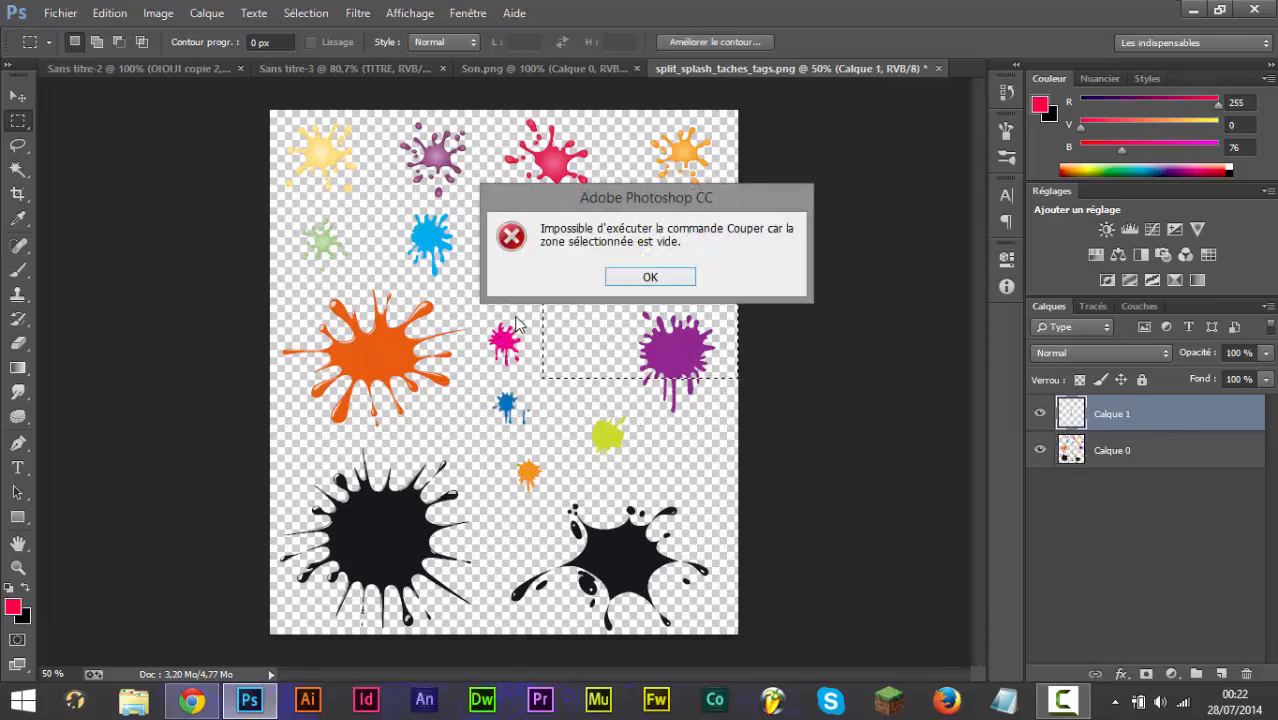
left_click(650, 277)
key("alt+bracketleft")
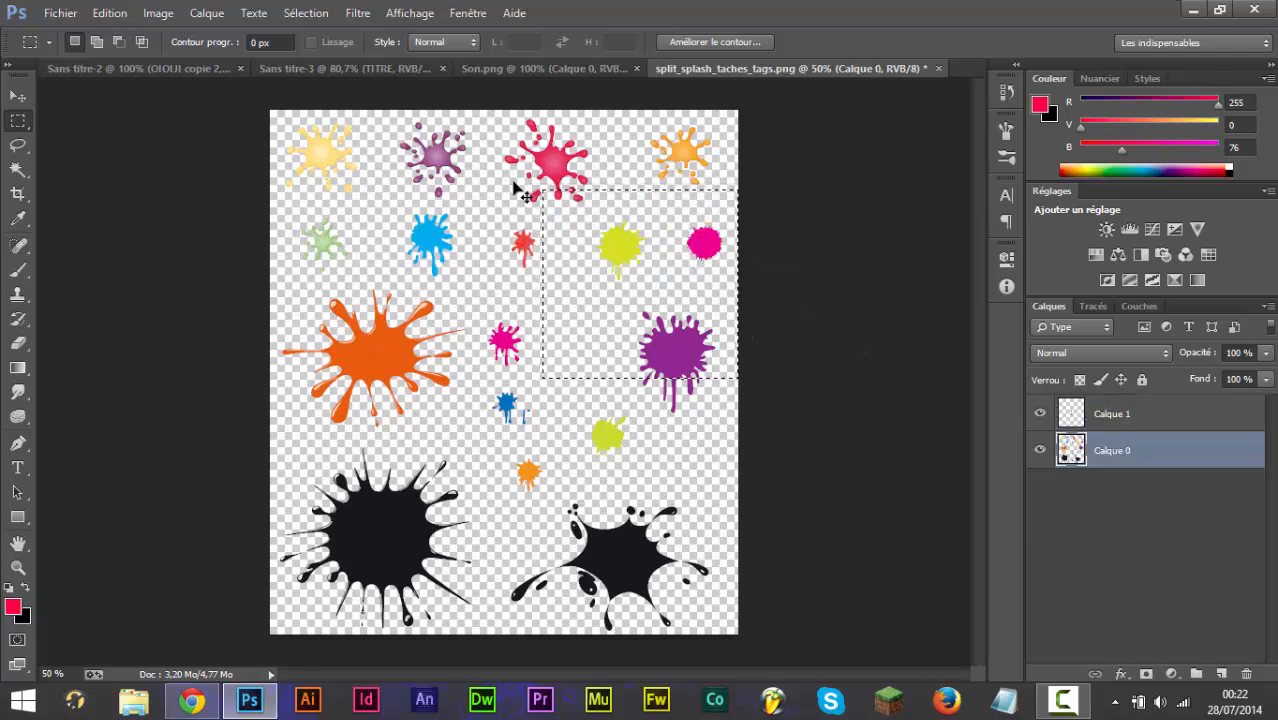
key("ctrl+x")
key("ctrl+v")
left_click(1078, 428)
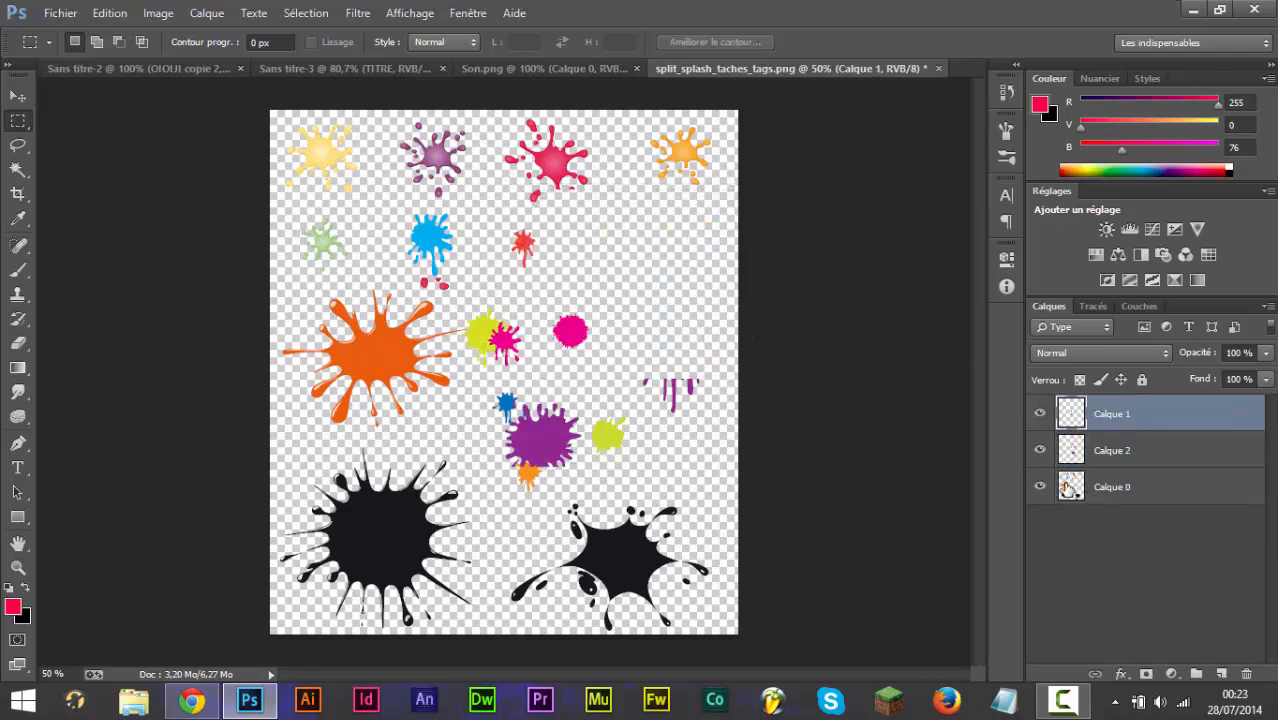
Cut a strip through the upper purple and red splats of Calque 0 and paste it as a new layer.
left_click(1092, 492)
left_click_drag(569, 207, 404, 151)
key("ctrl+x")
key("ctrl+v")
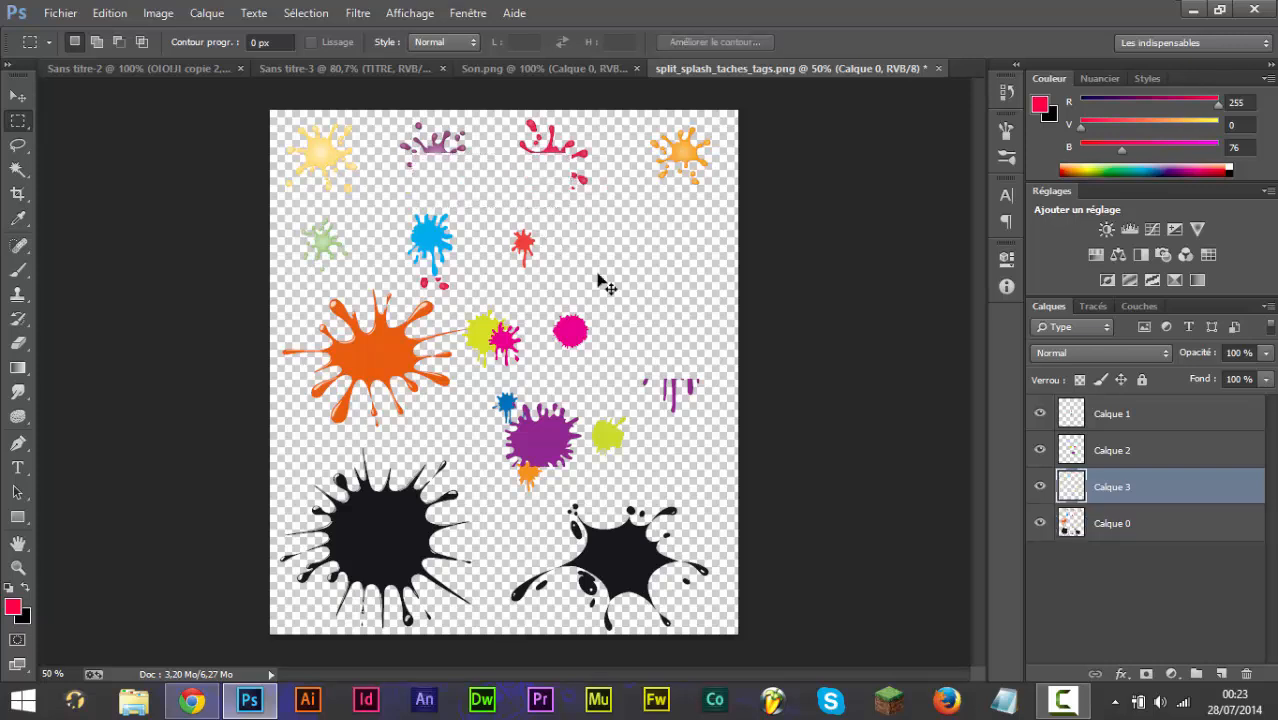
key("v")
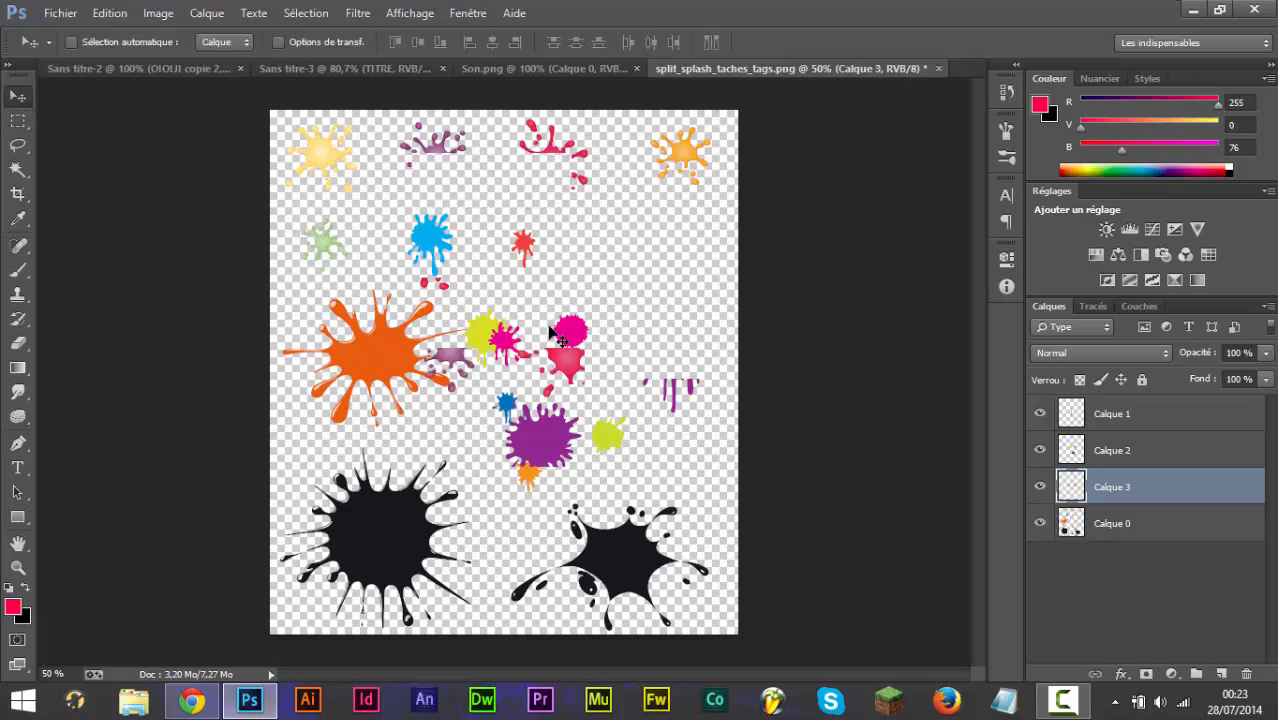
Step back through the history to undo all the cut and pasted splat edits, back to the single Calque 0.
key("ctrl+alt+z")
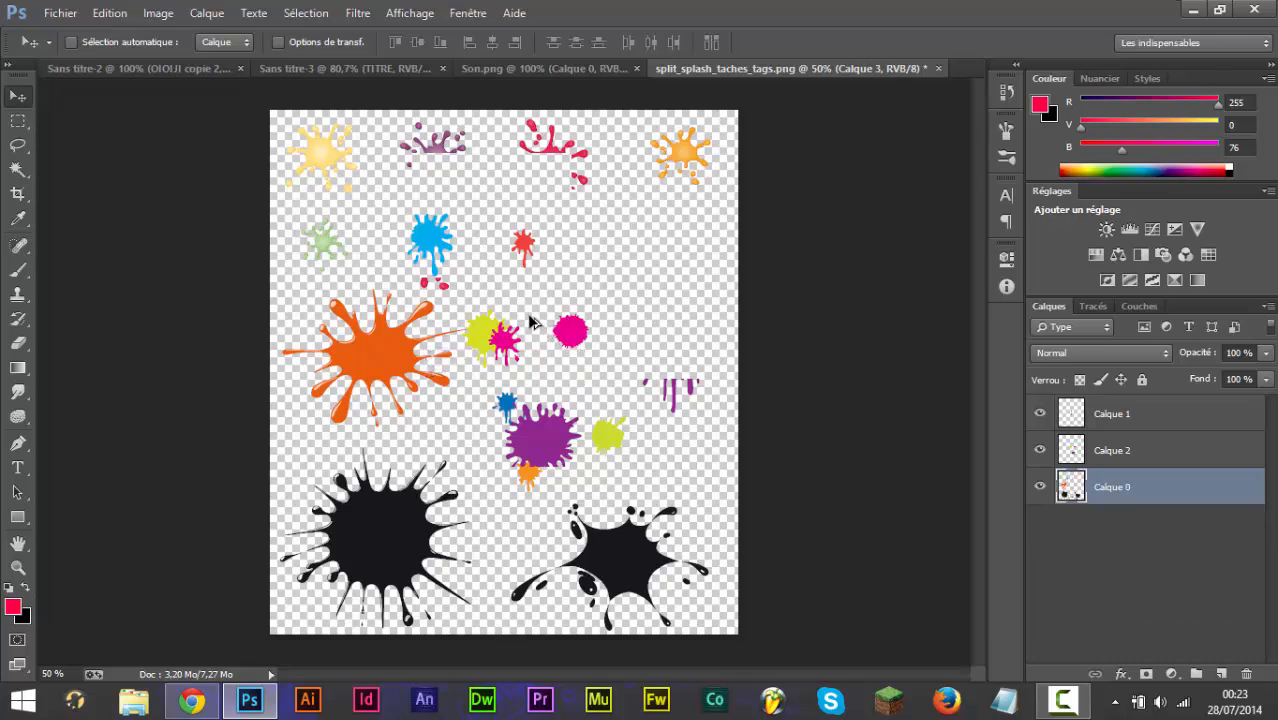
key("ctrl+alt+z")
key("ctrl+alt+z")
key("ctrl+alt+z")
key("ctrl+alt+z")
key("ctrl+alt+z")
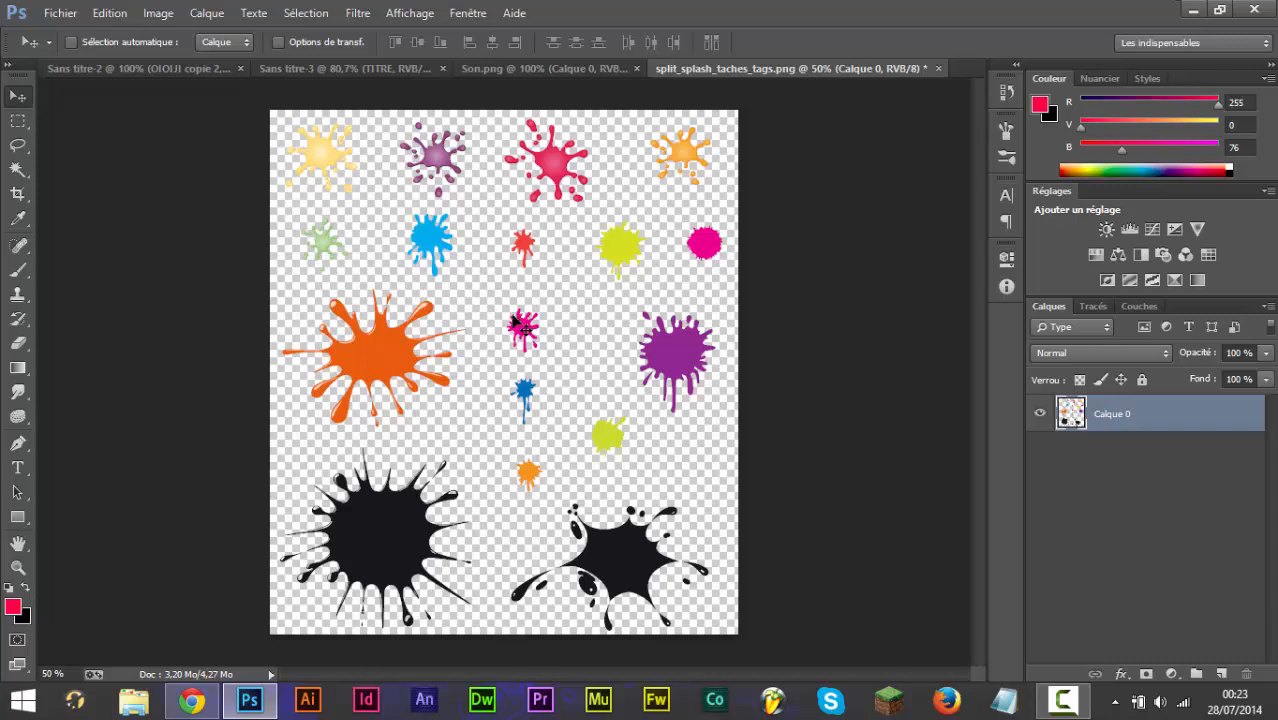
Step forward through the history to redo the cut and pasted splat edits.
key("ctrl+shift+z")
key("ctrl+shift+z")
key("ctrl+shift+z")
key("ctrl+shift+z")
key("ctrl+shift+z")
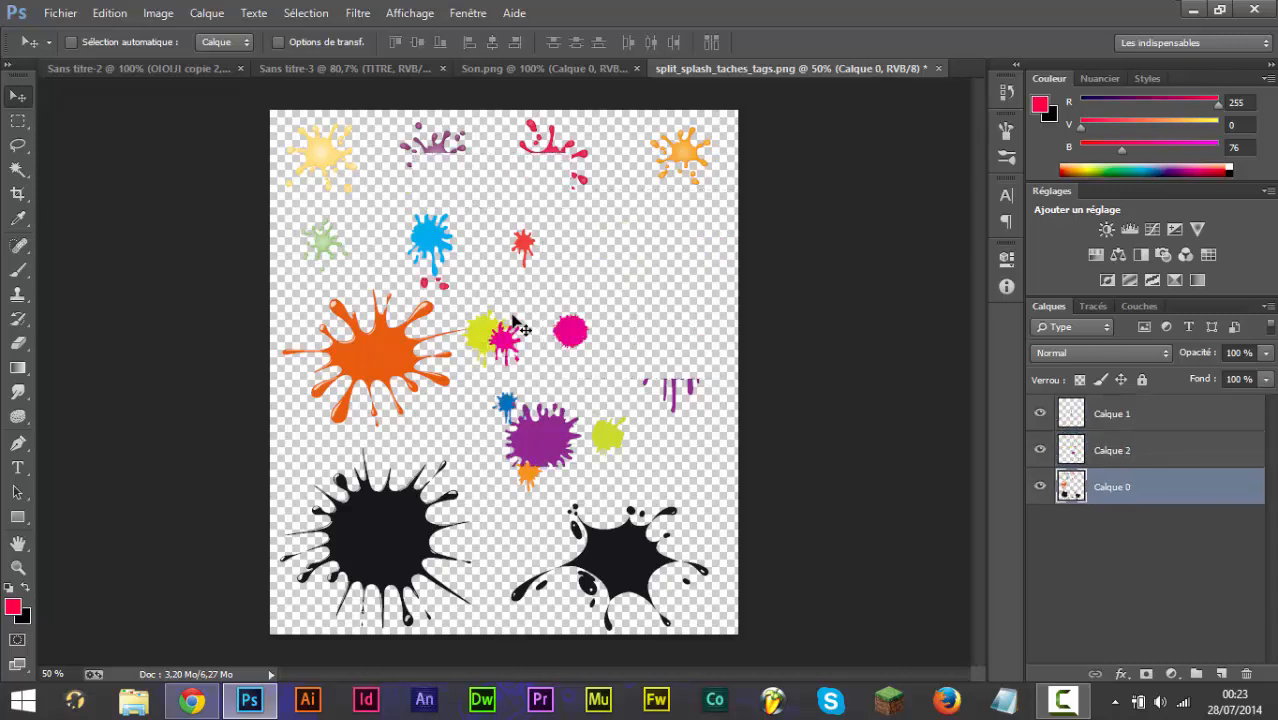
key("ctrl+shift+z")
Undo the splat edits again, back to the rectangular selection around the small pink and blue splats.
key("ctrl+alt+z")
key("ctrl+alt+z")
key("ctrl+alt+z")
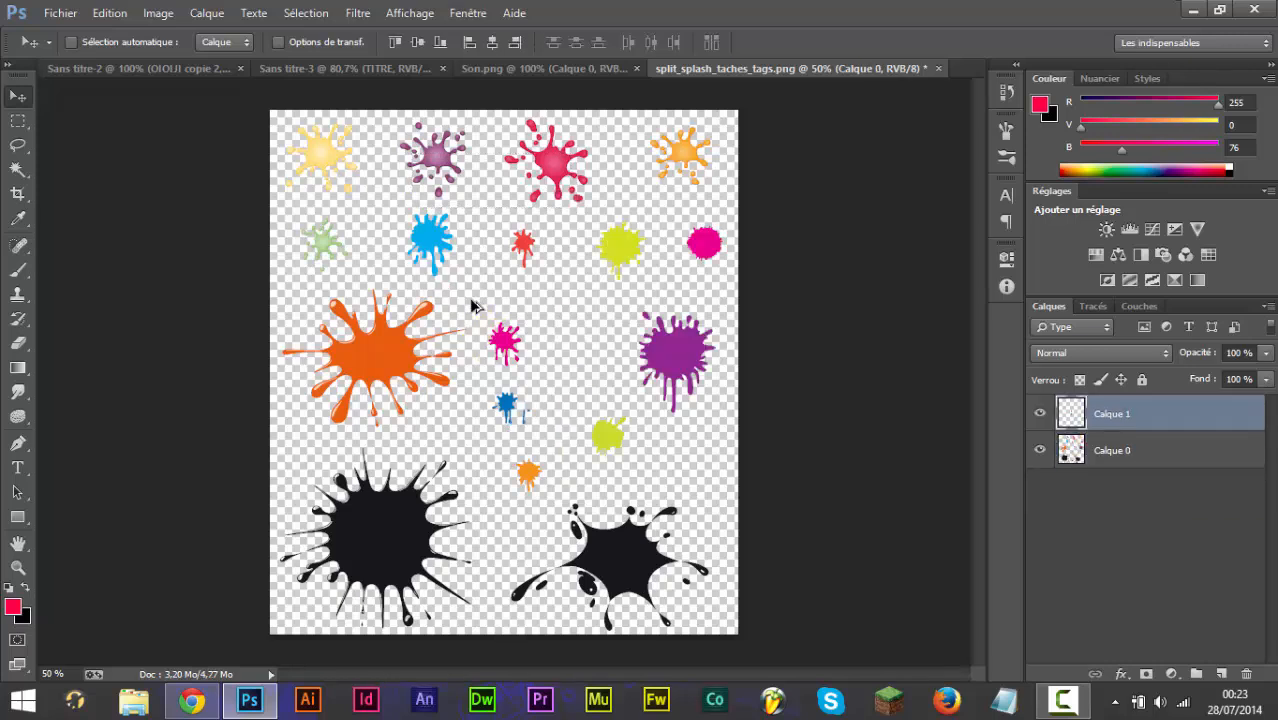
key("ctrl+alt+z")
key("ctrl+alt+z")
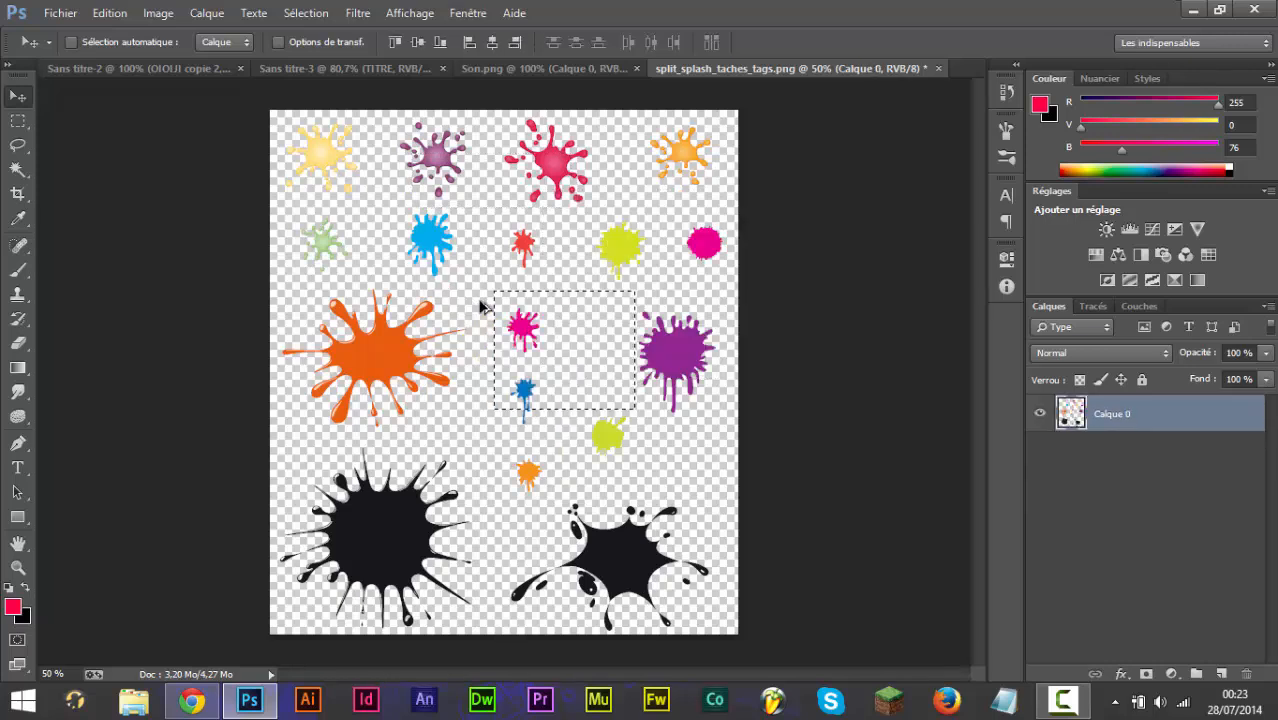
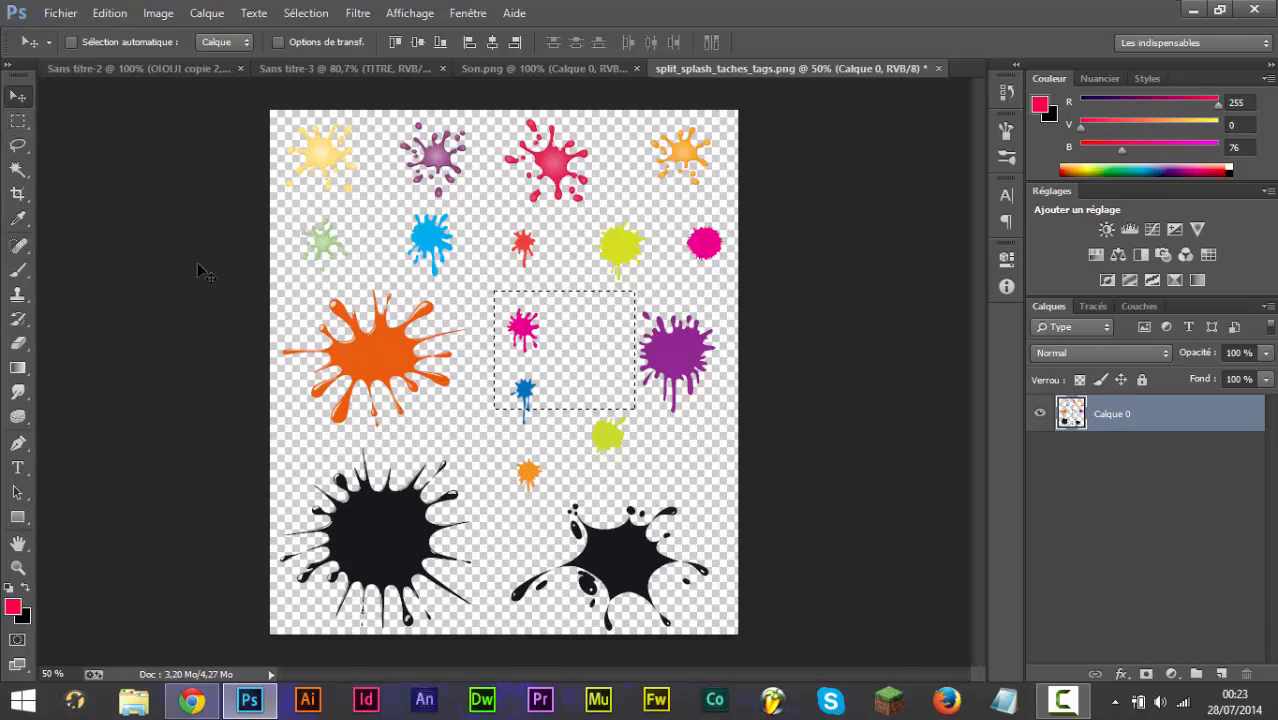
Clear the current selection, marquee-select the large purple splat on Calque 0, and cut and paste it as a new layer.
key("w")
key("ctrl+d")
key("v")
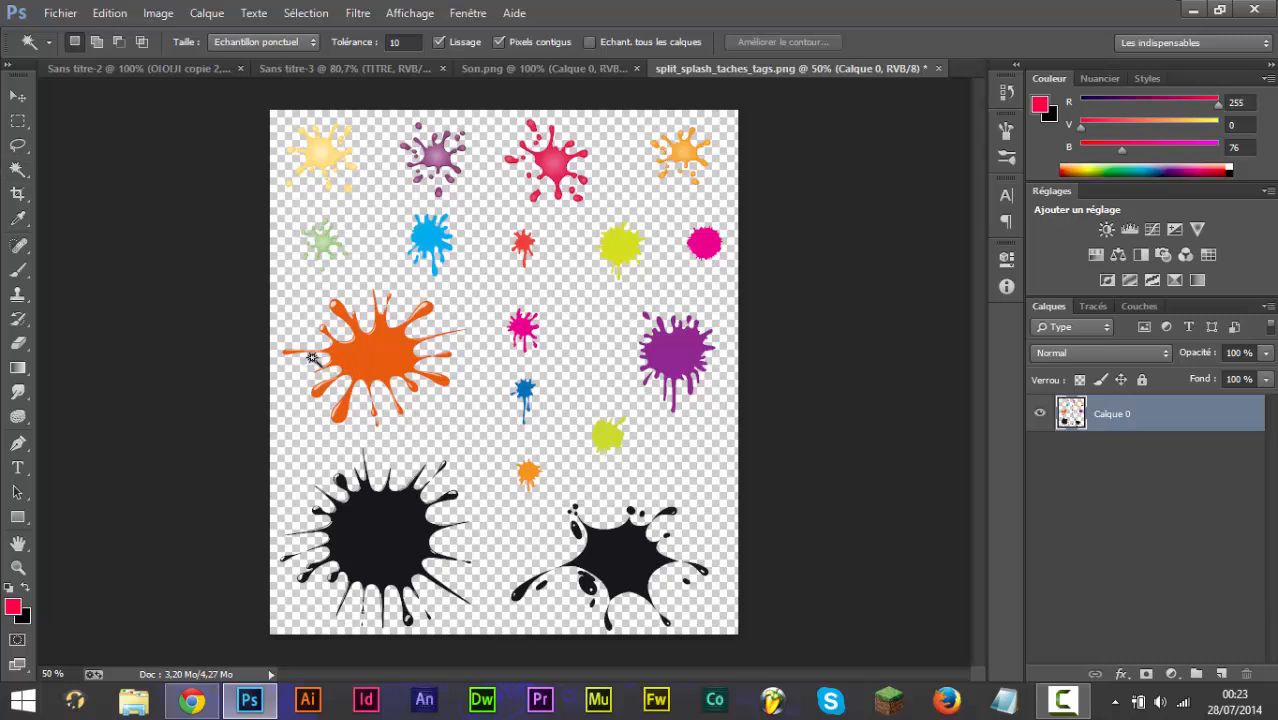
key("m")
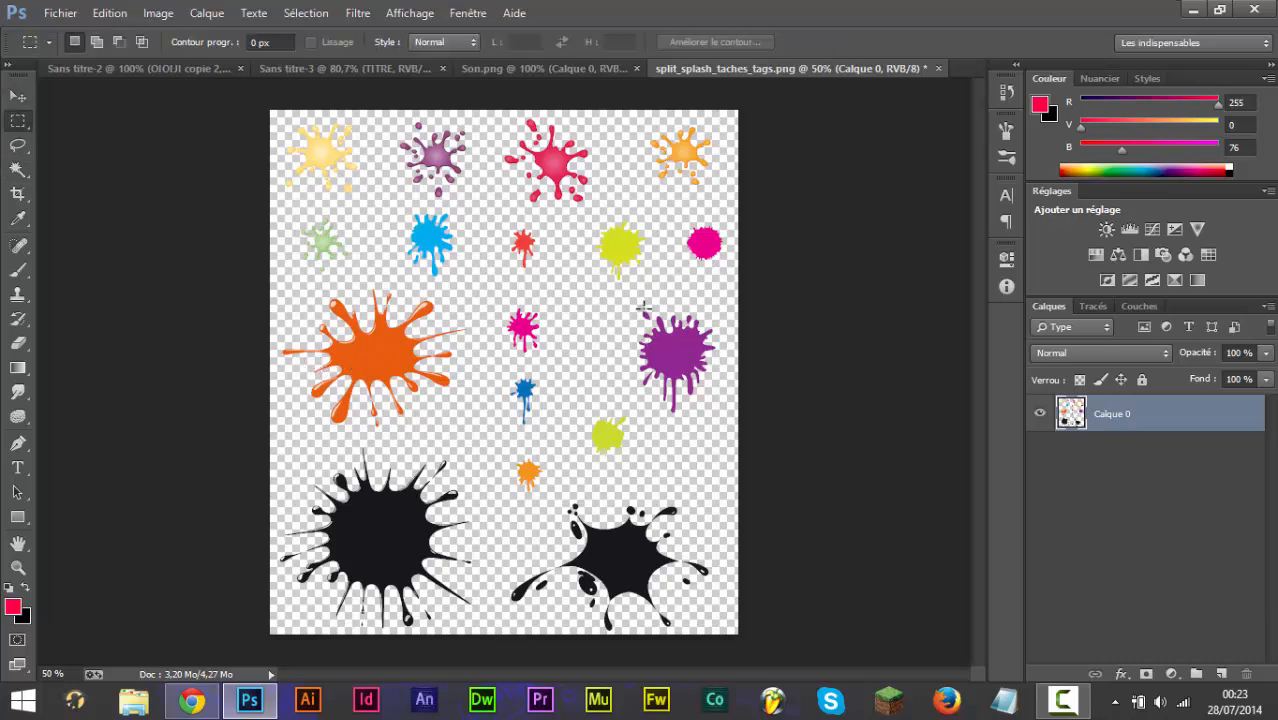
left_click_drag(632, 304, 722, 422)
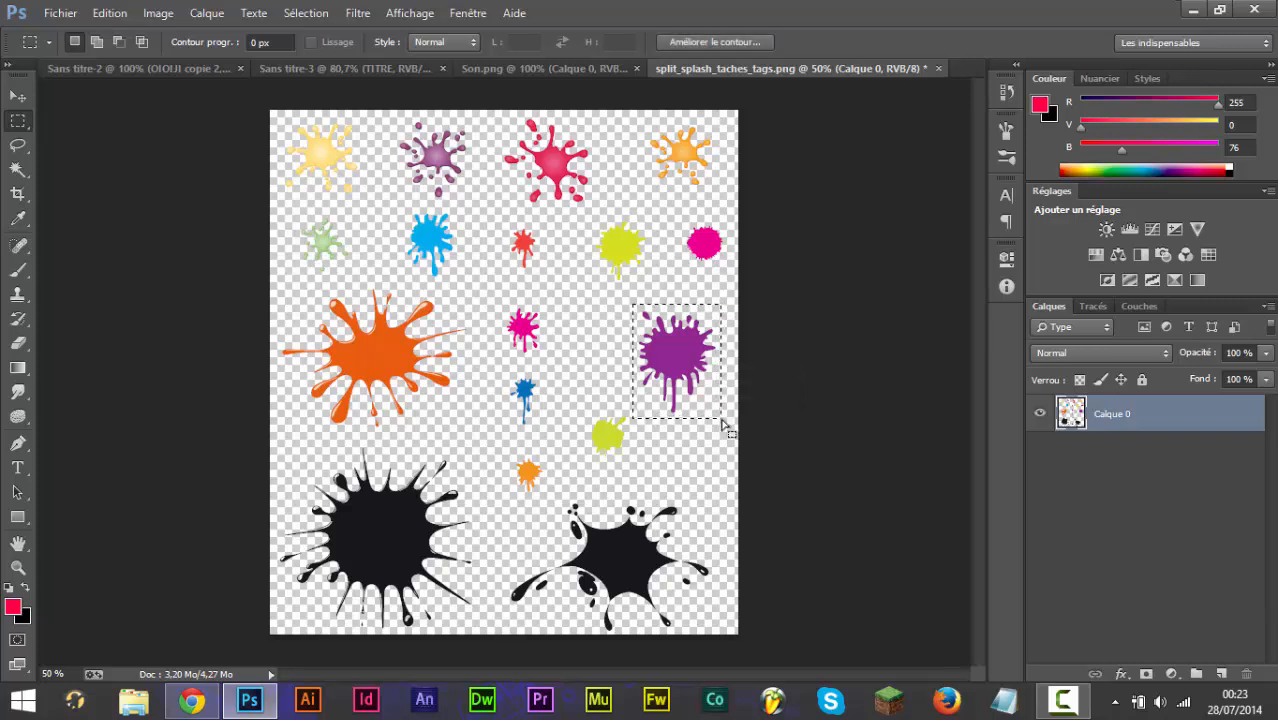
key("ctrl+x")
key("ctrl+v")
key("v")
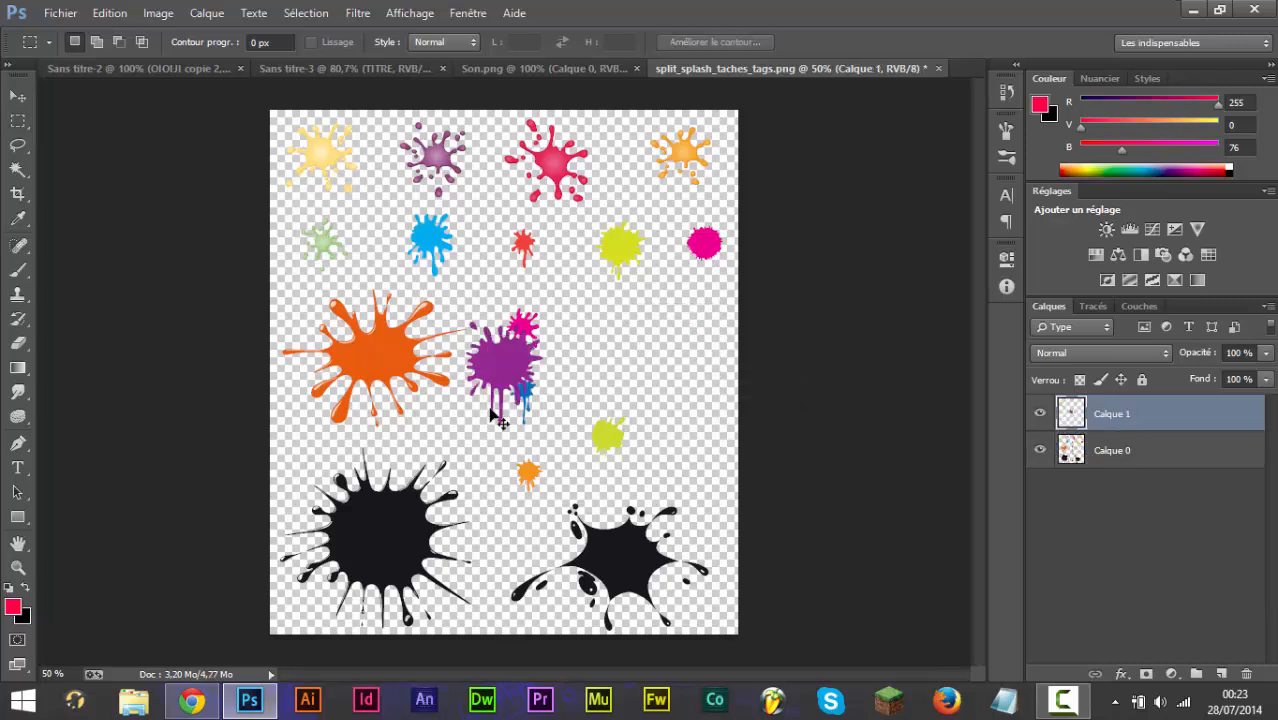
Copy the purple splat layer into the Sans titre-3 banner document and close Son.png.
left_click_drag(507, 369, 498, 73)
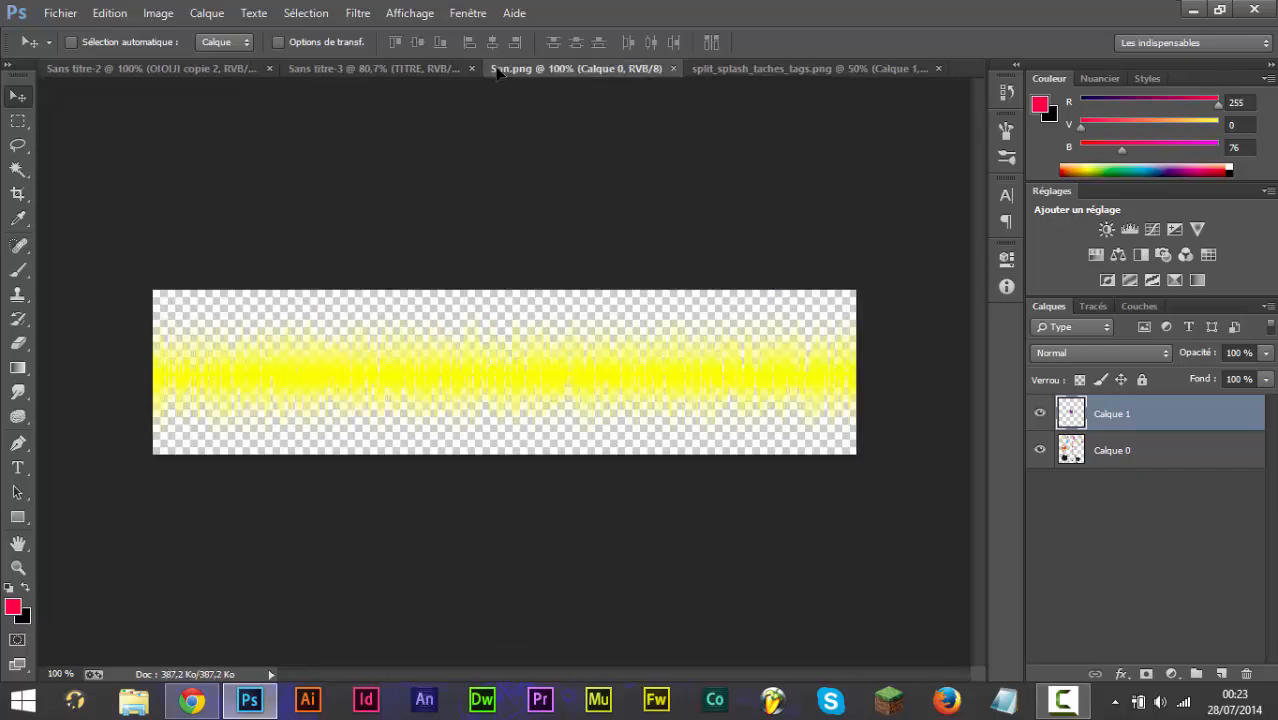
left_click_drag(339, 74, 368, 352)
left_click(679, 70)
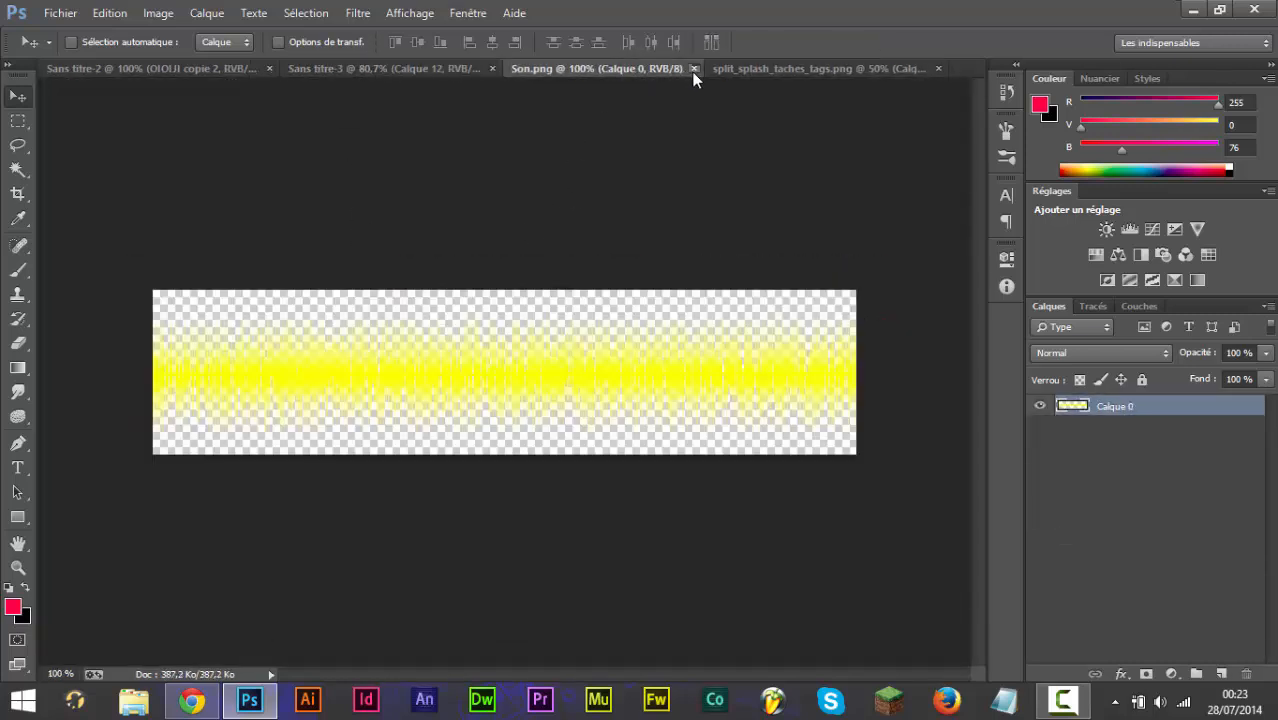
left_click(692, 69)
Scale the purple splat to about 151%, rotate it about -43°, and place it over the banner's upper-left corner.
left_click_drag(326, 346, 196, 308)
key("ctrl+t")
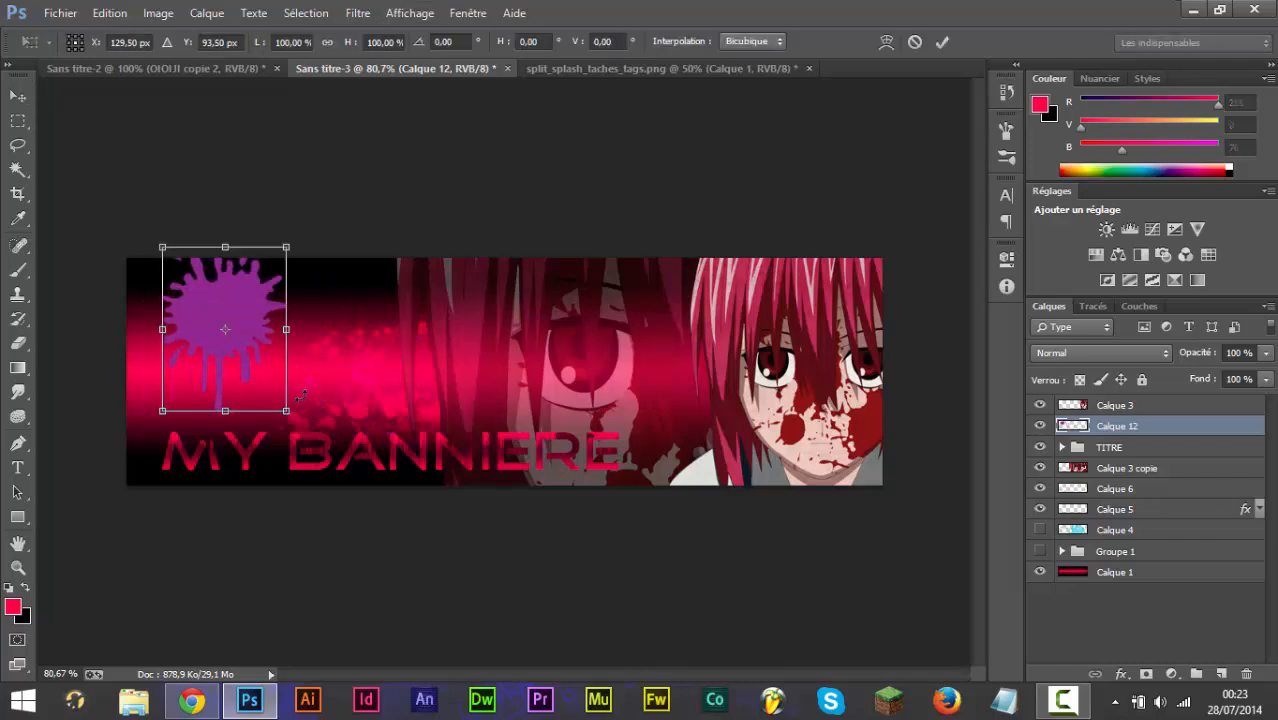
left_click_drag(279, 404, 363, 478)
left_click_drag(258, 329, 181, 284)
left_click_drag(418, 402, 295, 325)
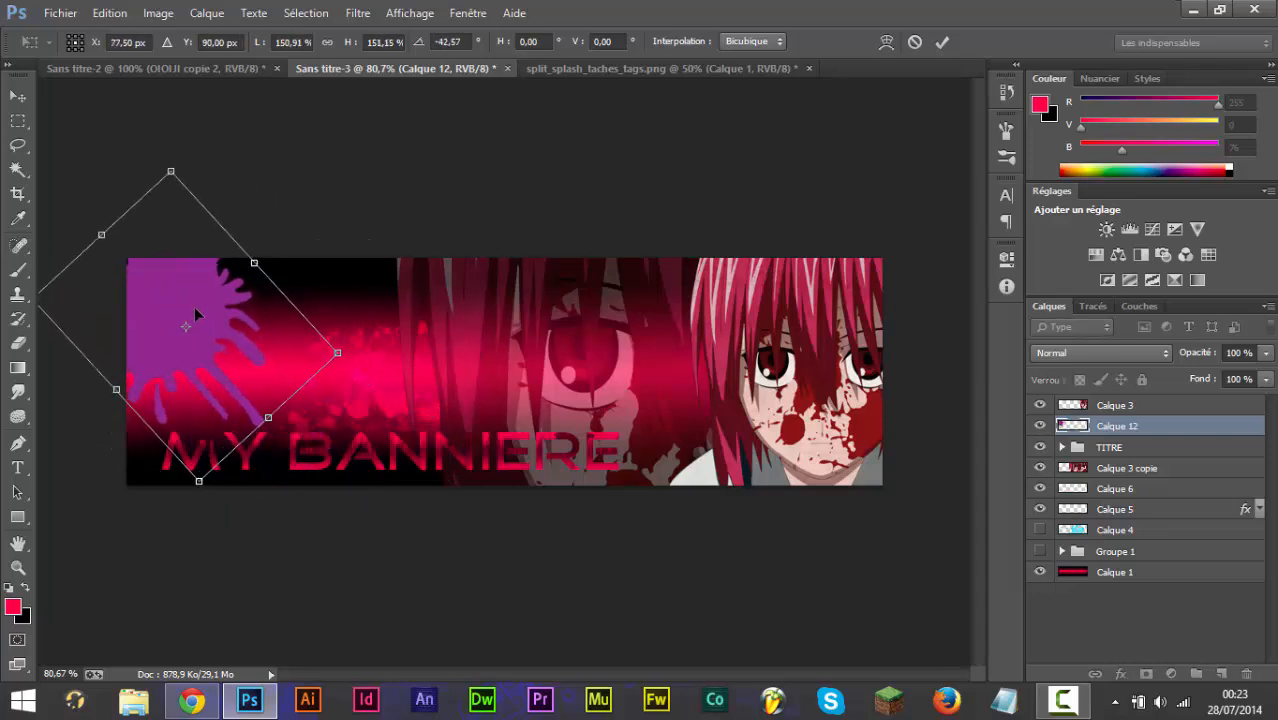
left_click_drag(194, 307, 196, 295)
key("Return")
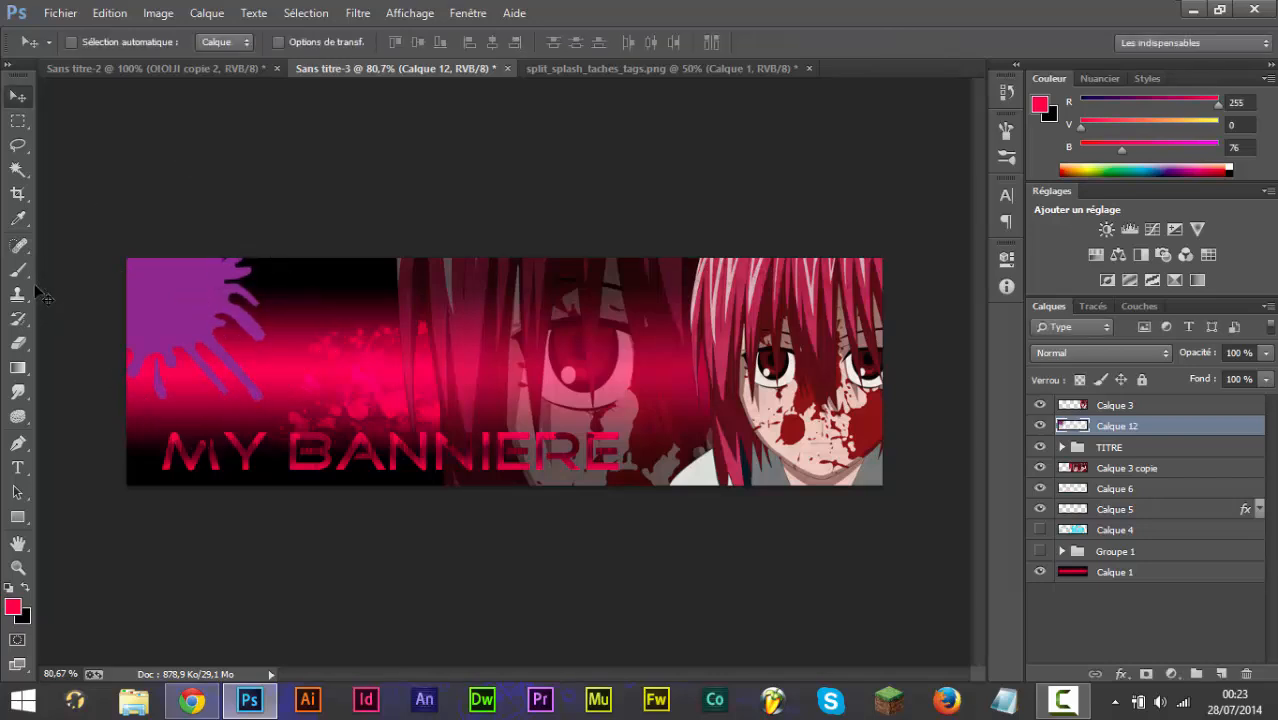
Select the whole purple splat on Calque 12 with the Magic Wand, including its separate drip.
key("w")
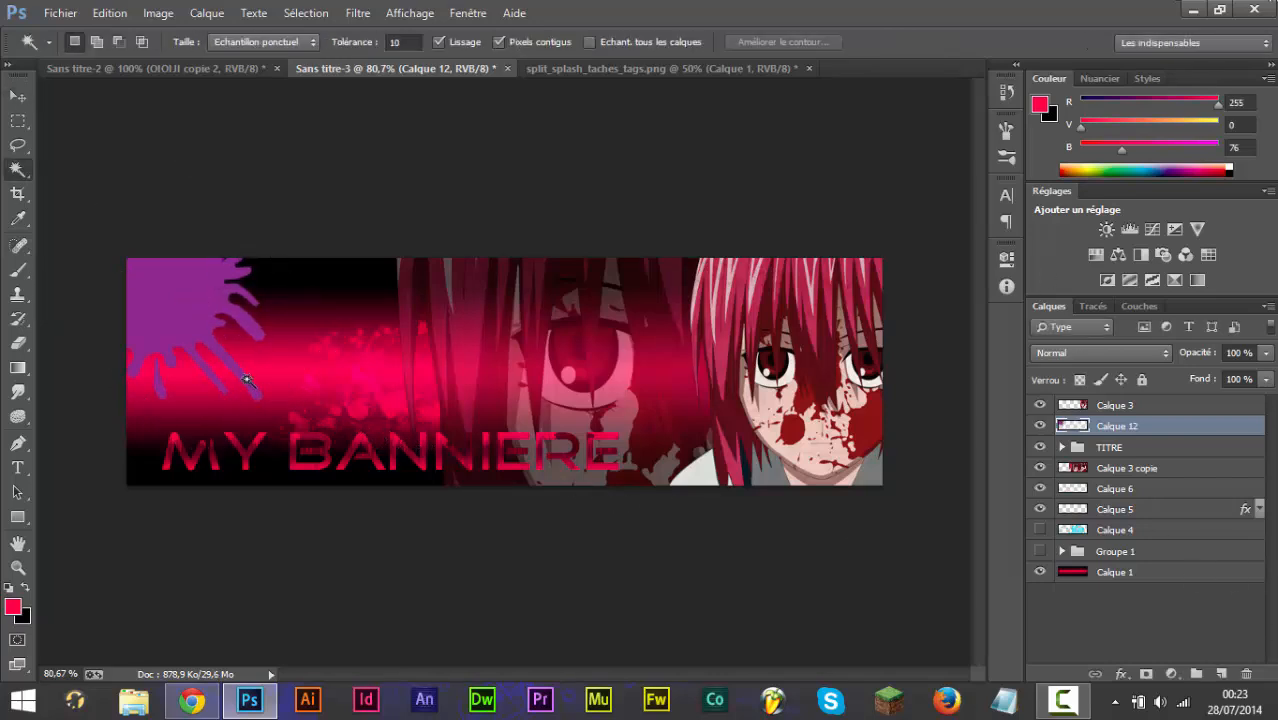
left_click(189, 326)
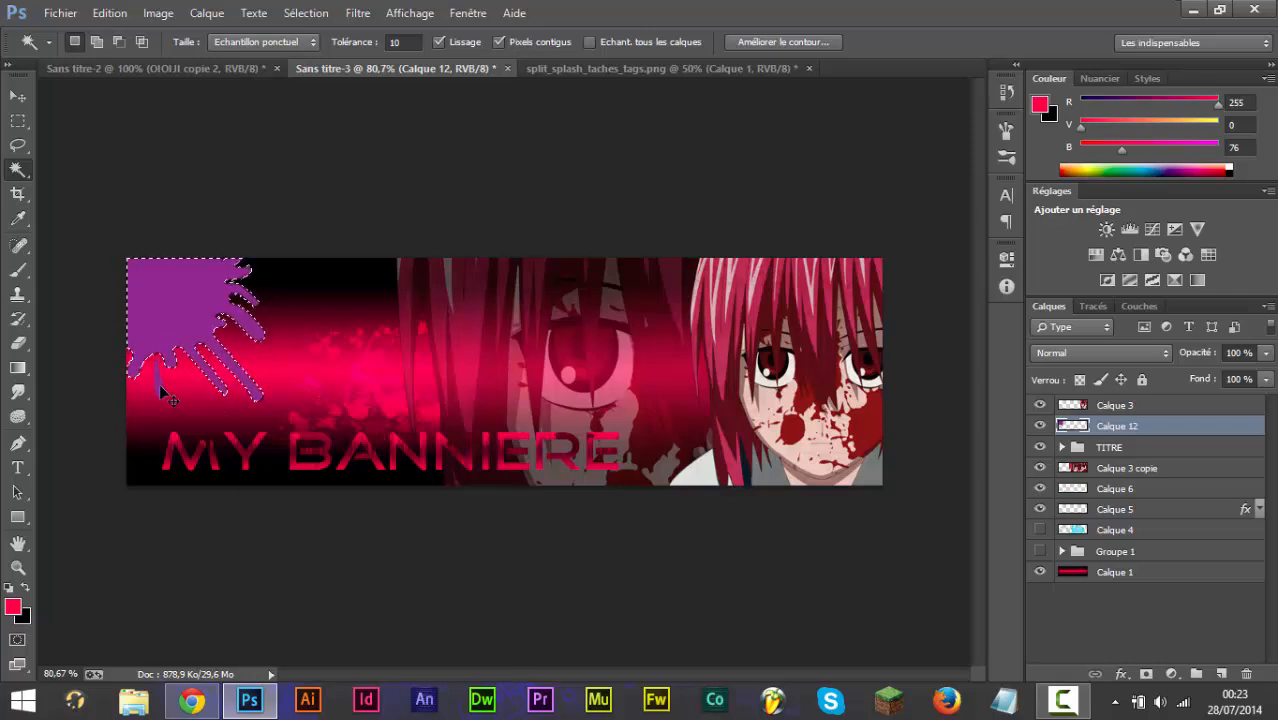
key("shift")
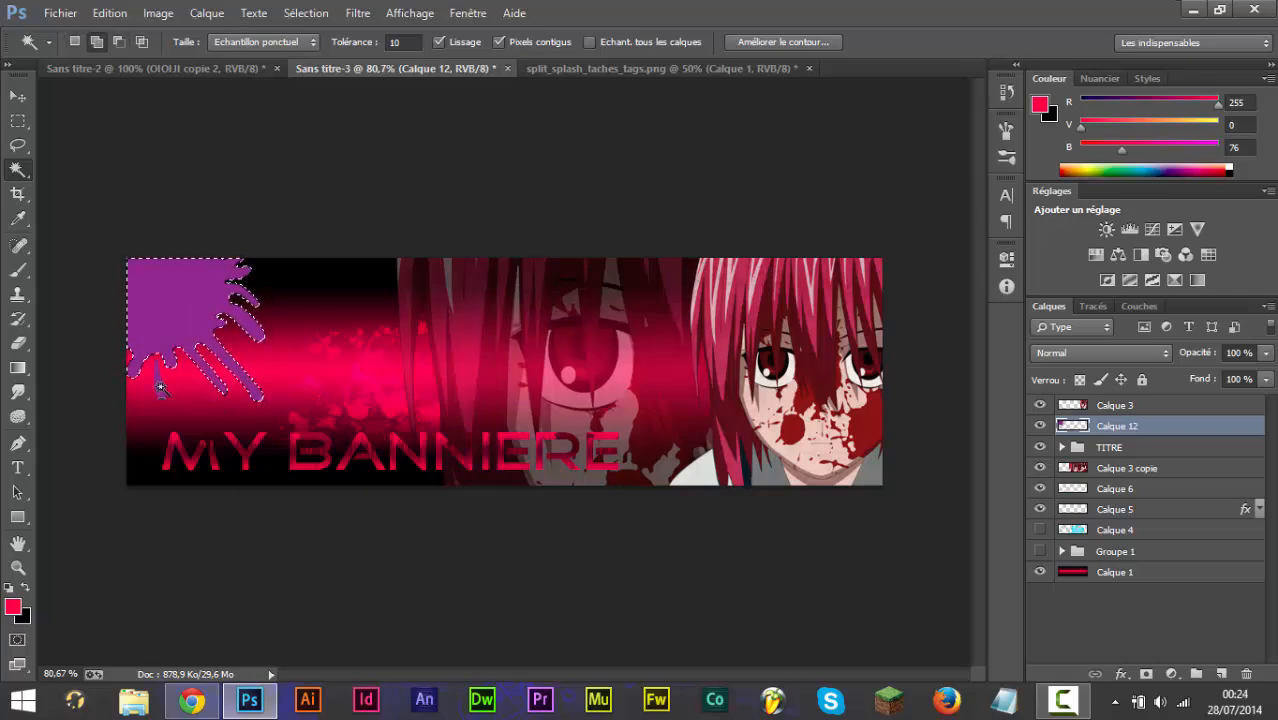
left_click(160, 388, "shift")
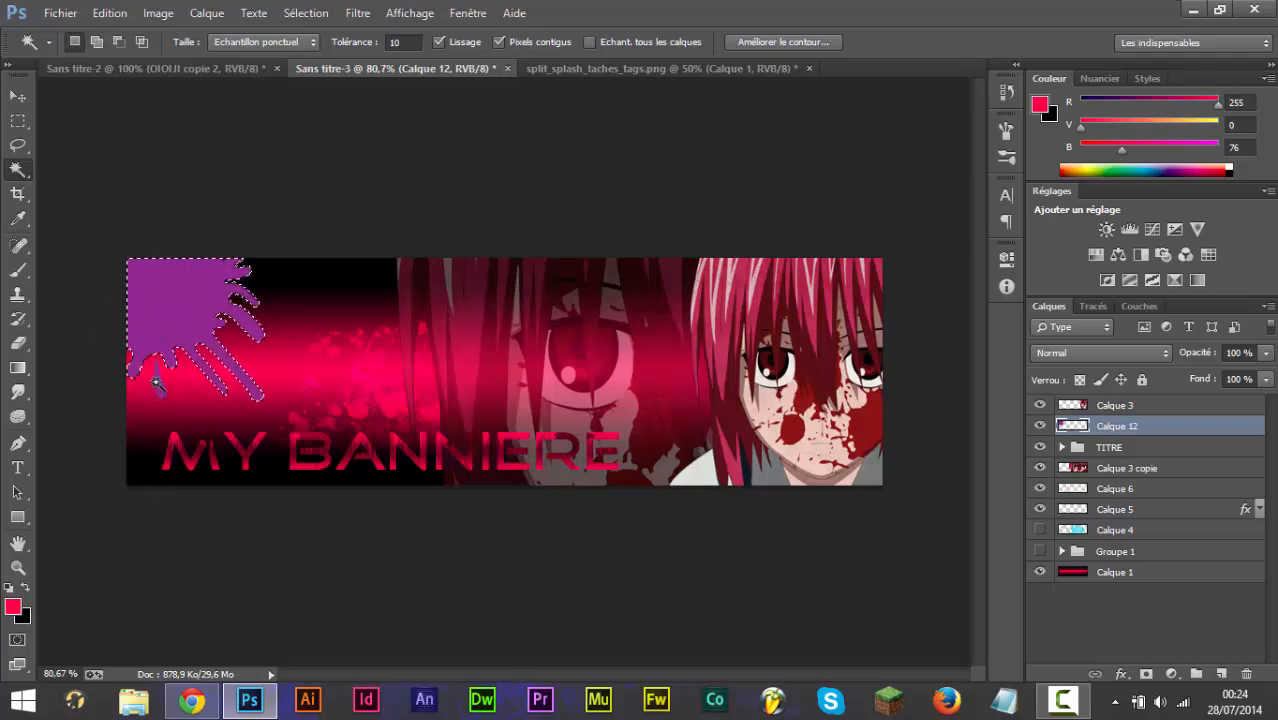
key("shift")
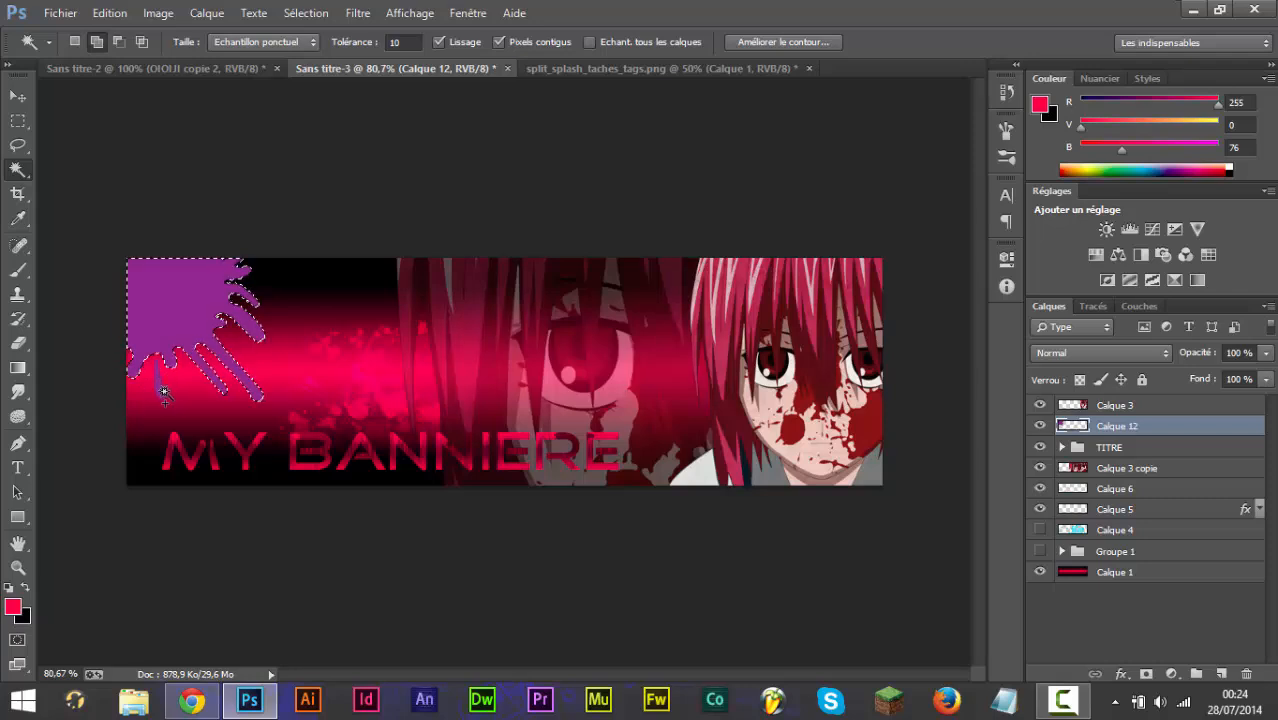
left_click(165, 393, "shift")
Delete the splat-shaped selection from Calque 1 and remove the purple splat layer Calque 12.
left_click(1090, 574)
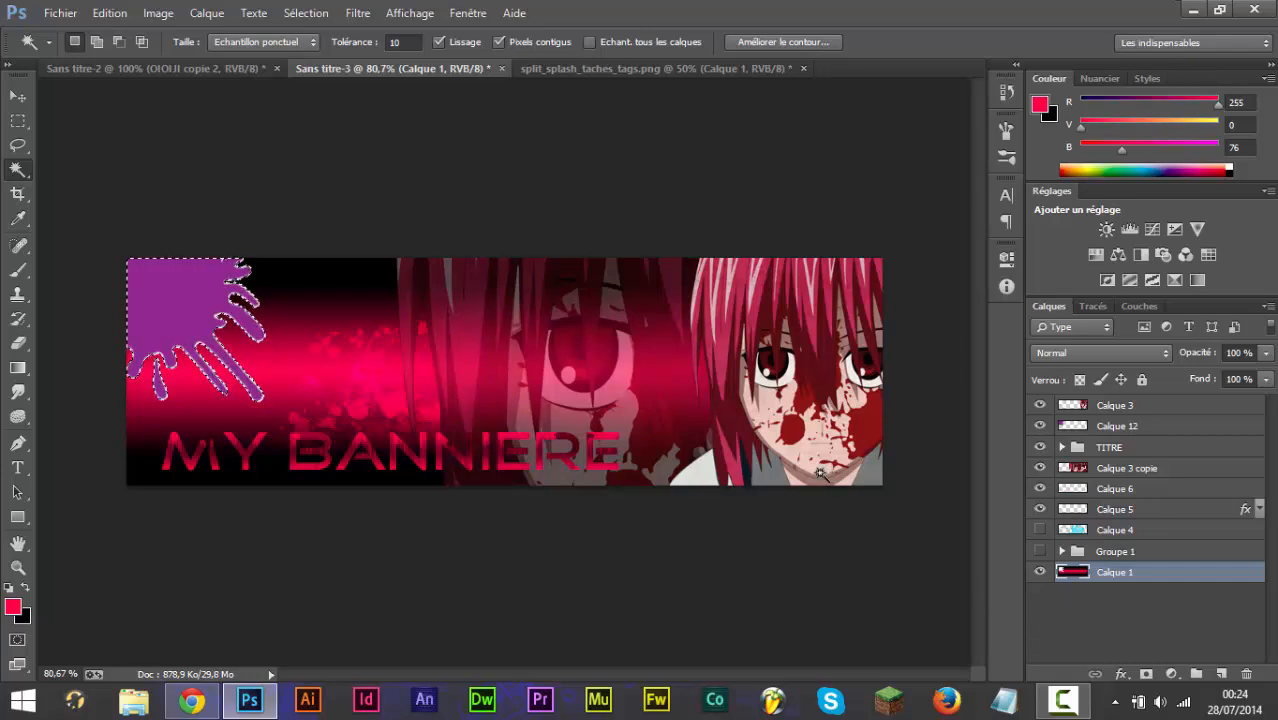
key("ctrl+d")
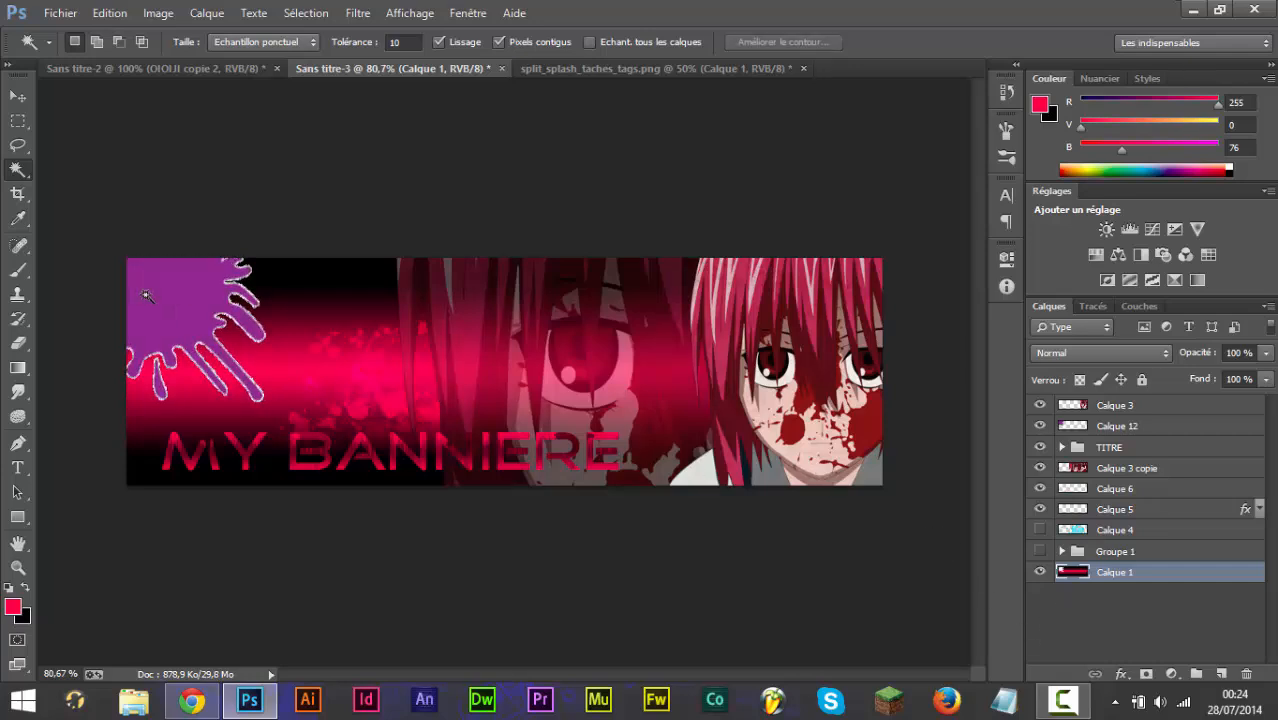
key("v")
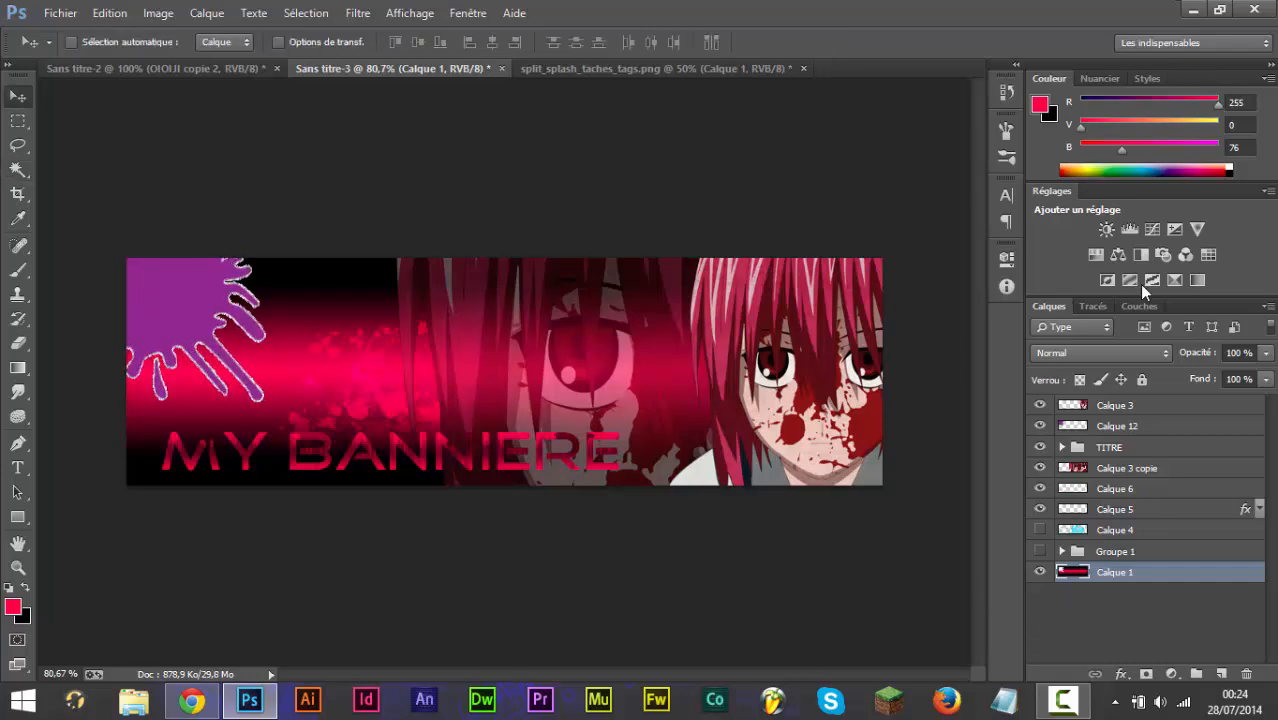
left_click(1103, 428)
key("Delete")
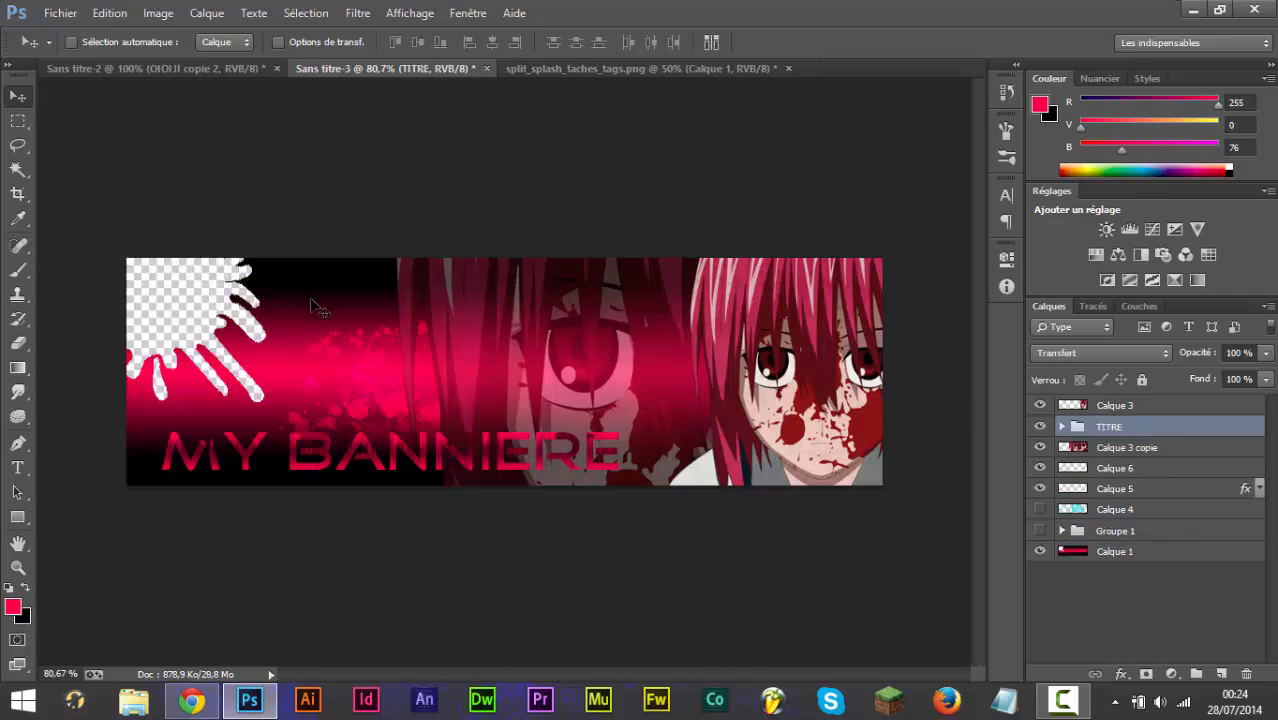
Add an outer glow to Calque 1 and adjust the glow's size.
scroll(145, 372, "up", 3)
scroll(143, 362, "down", 3)
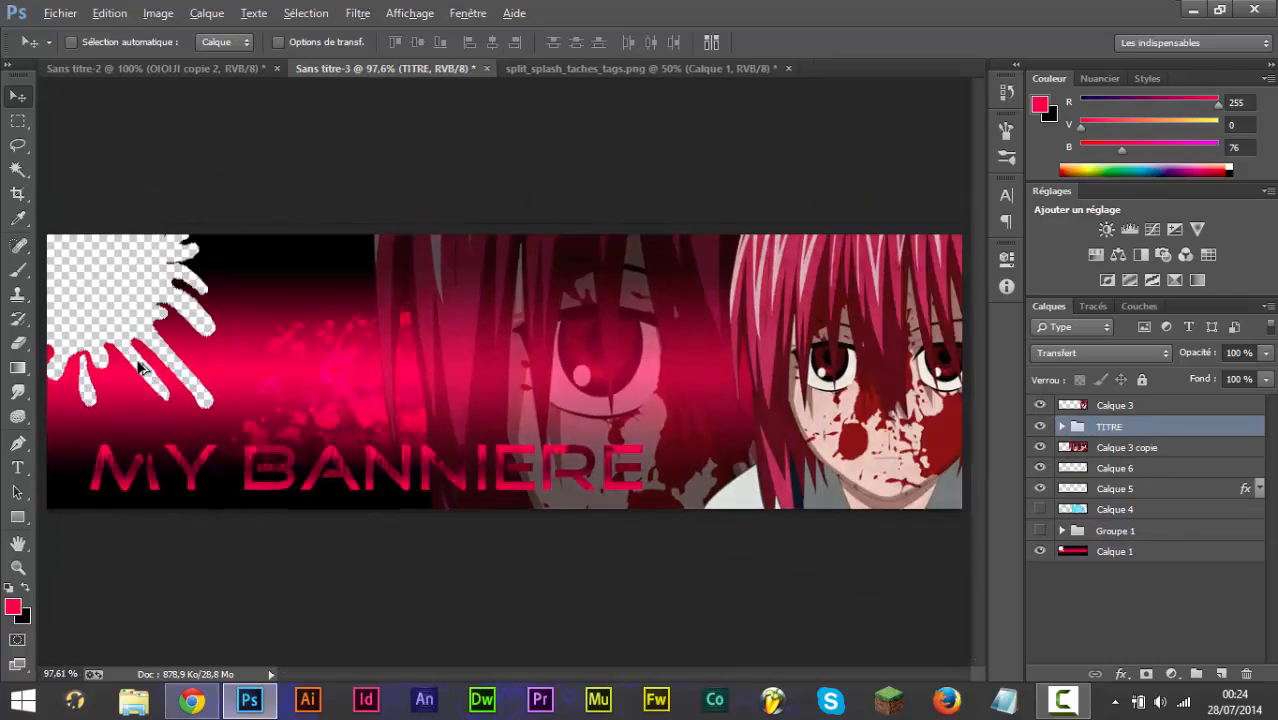
key("alt")
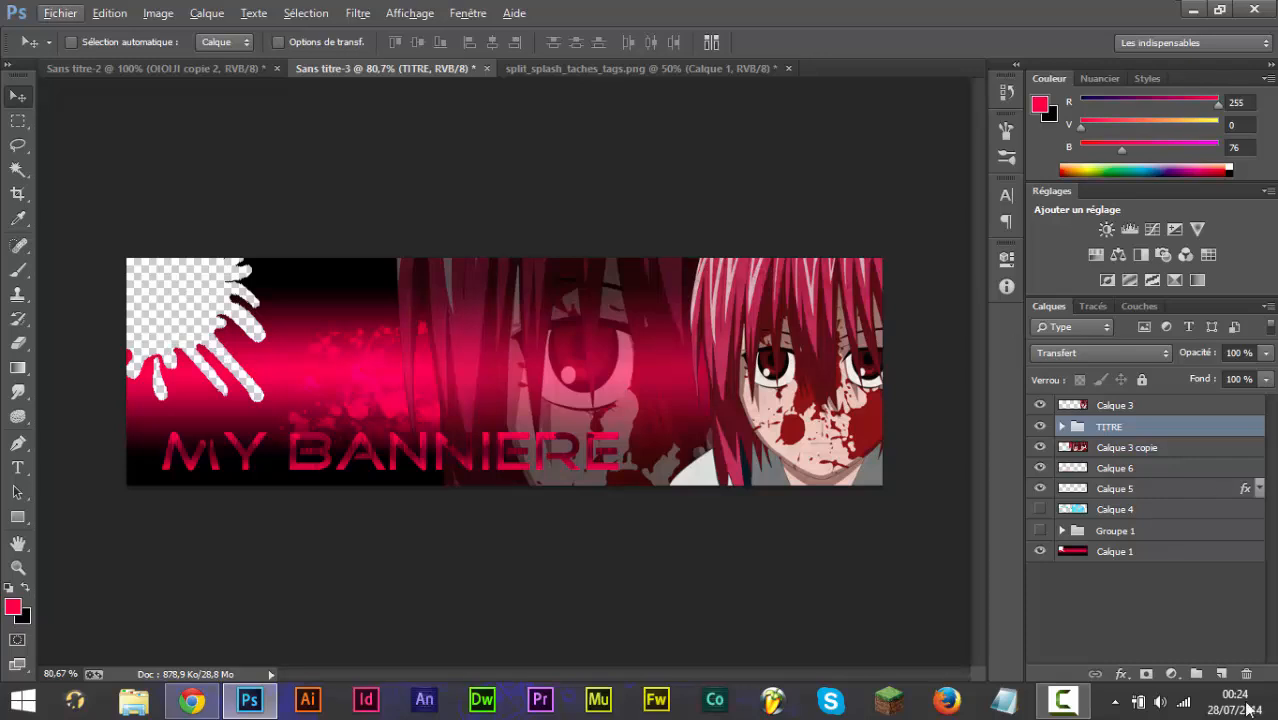
double_click(1147, 556)
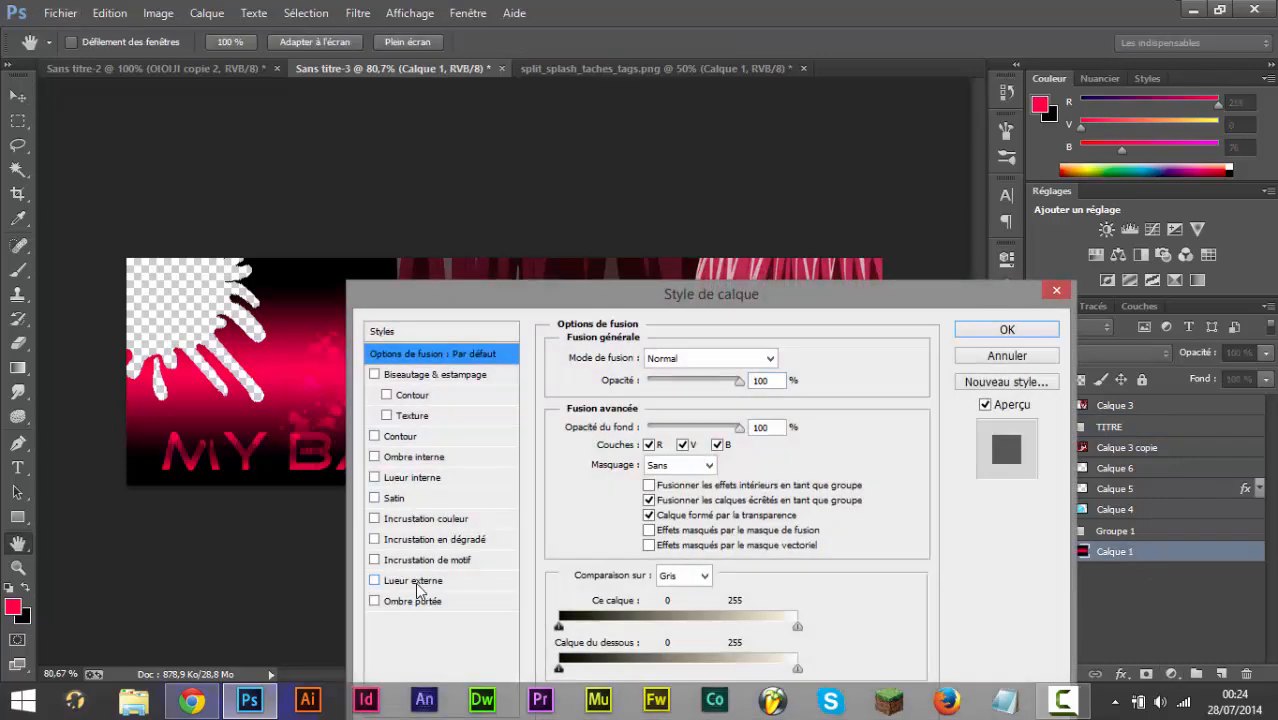
left_click(410, 581)
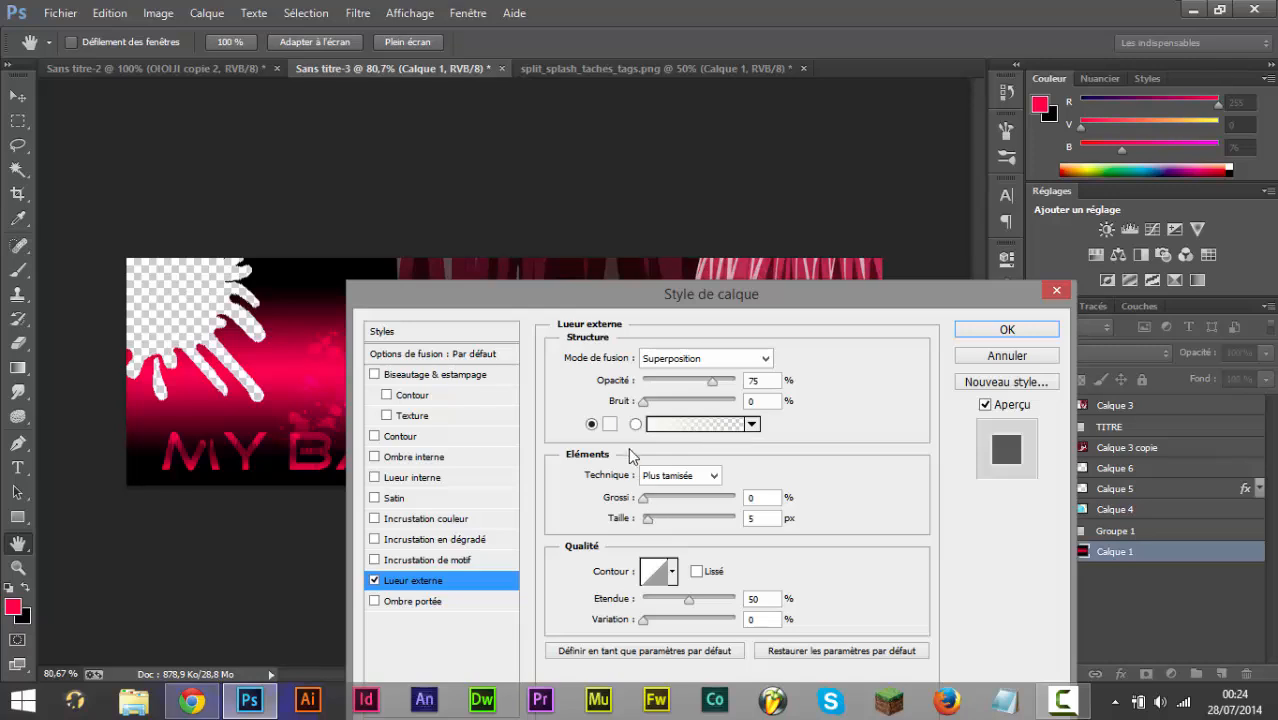
mouse_move(648, 524)
left_mouse_down()
mouse_move(660, 525)
mouse_move(647, 519)
left_mouse_up()
Set the outer glow colour to #fe004c sampled from the banner, enable Bevel & Emboss with Contour, and apply the layer style.
left_click(609, 424)
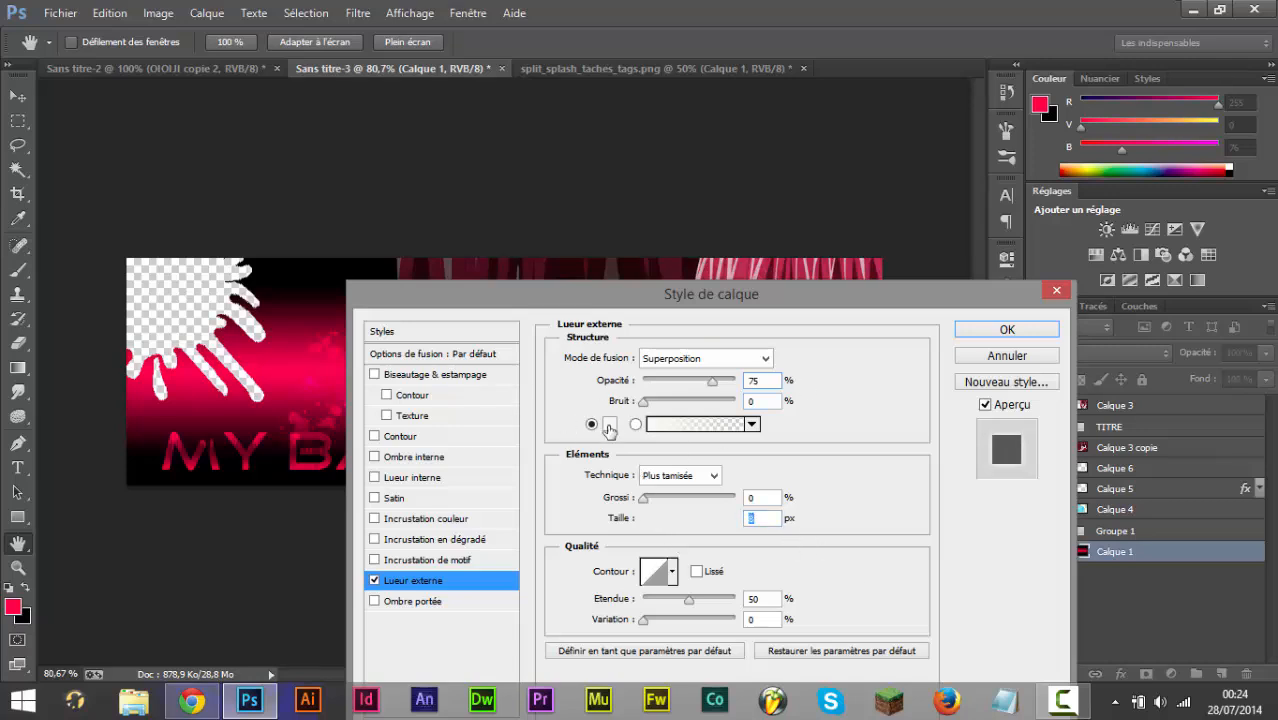
left_click_drag(716, 336, 730, 329)
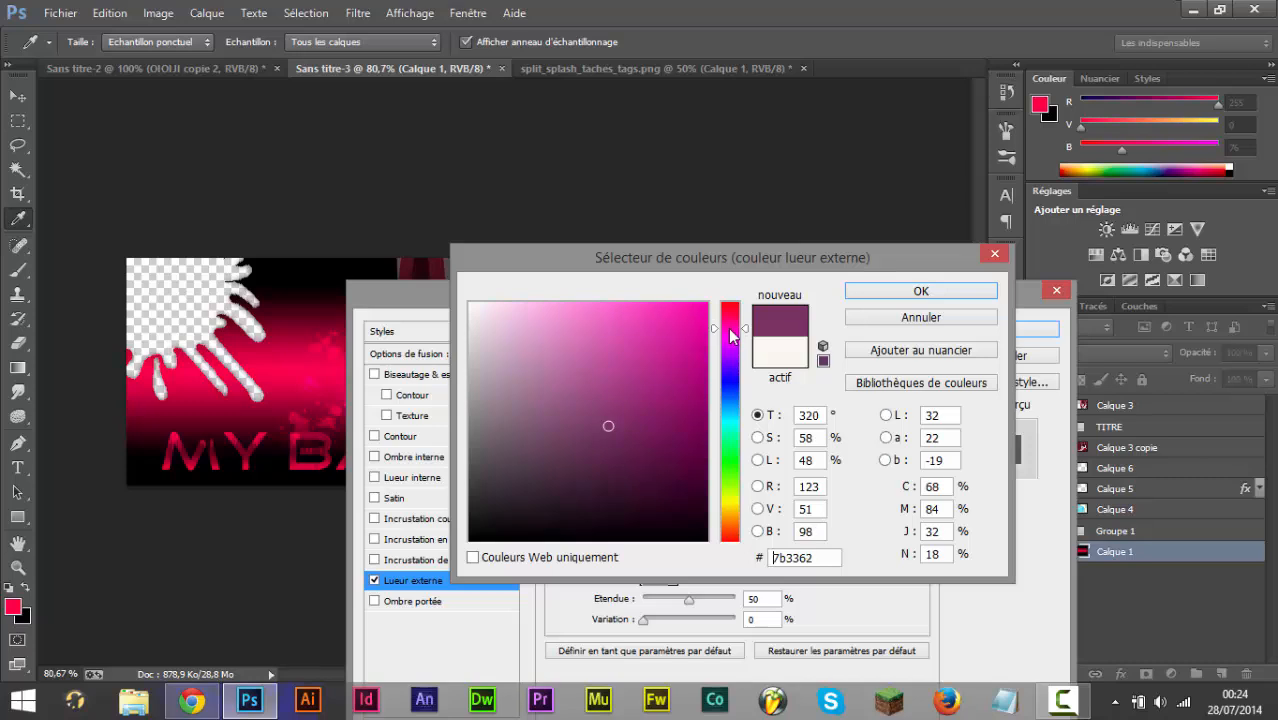
left_click_drag(814, 557, 690, 545)
key("BackSpace")
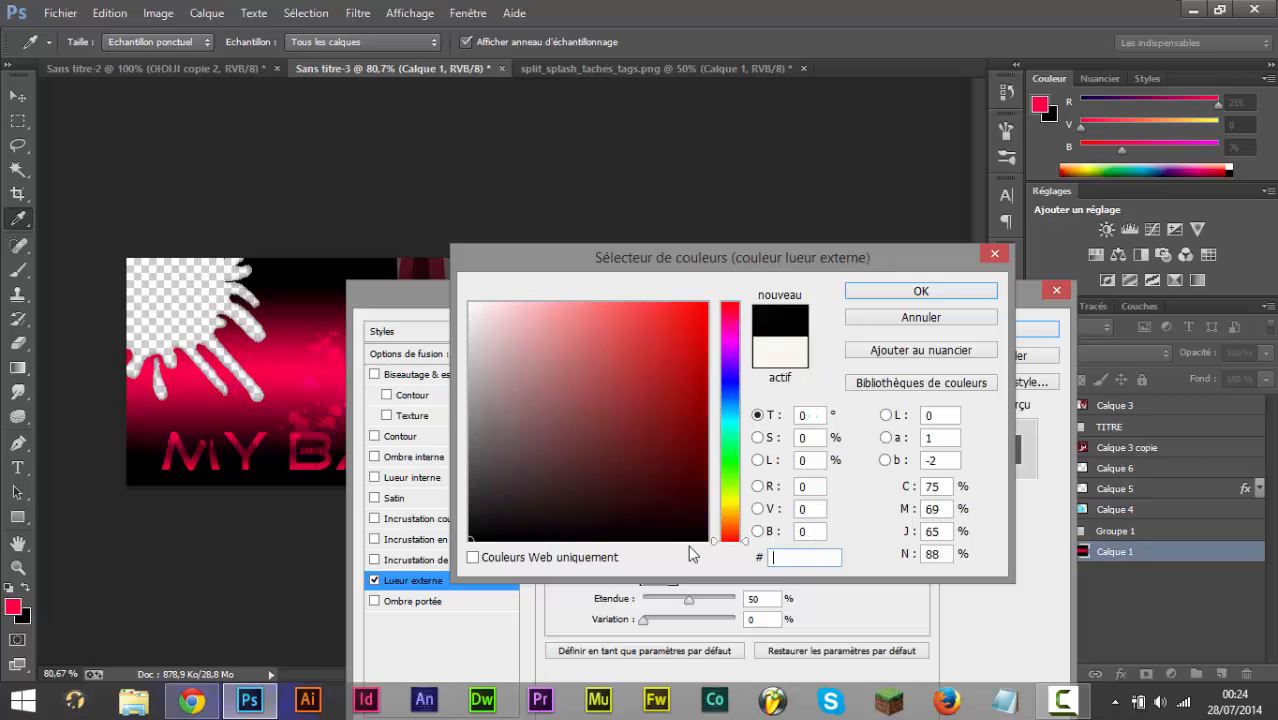
left_click_drag(729, 423, 729, 399)
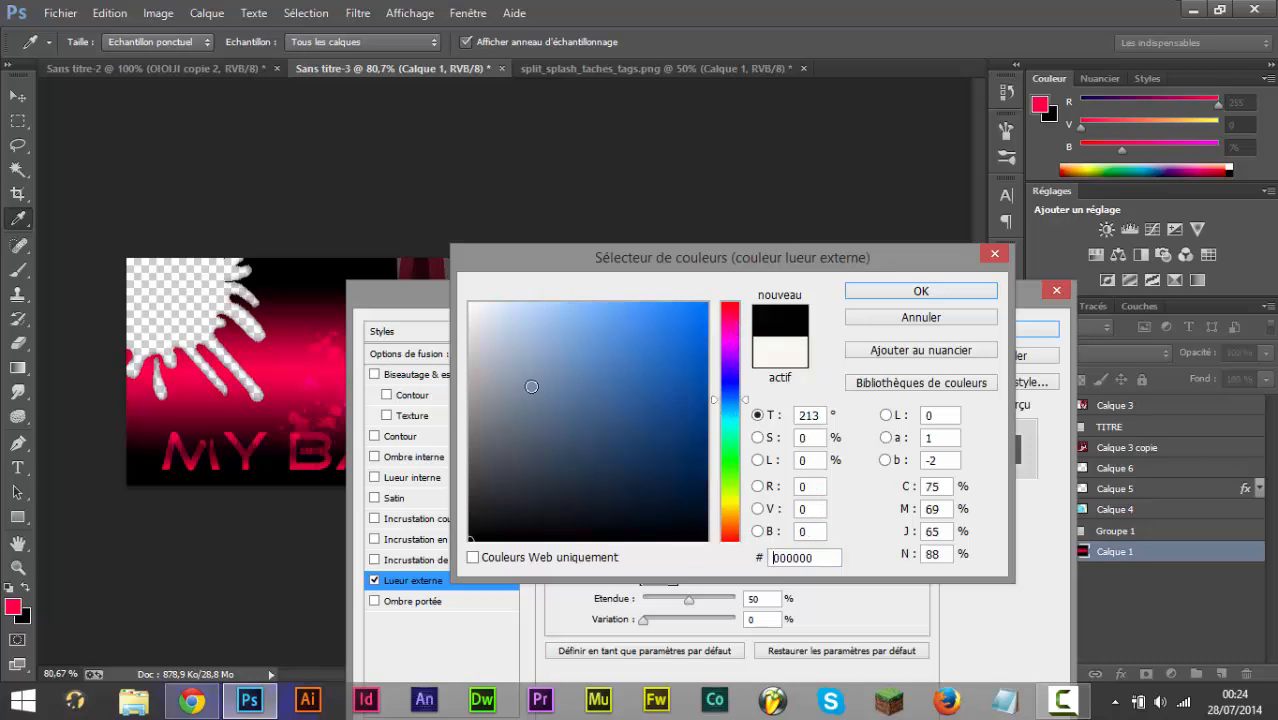
left_click(272, 365)
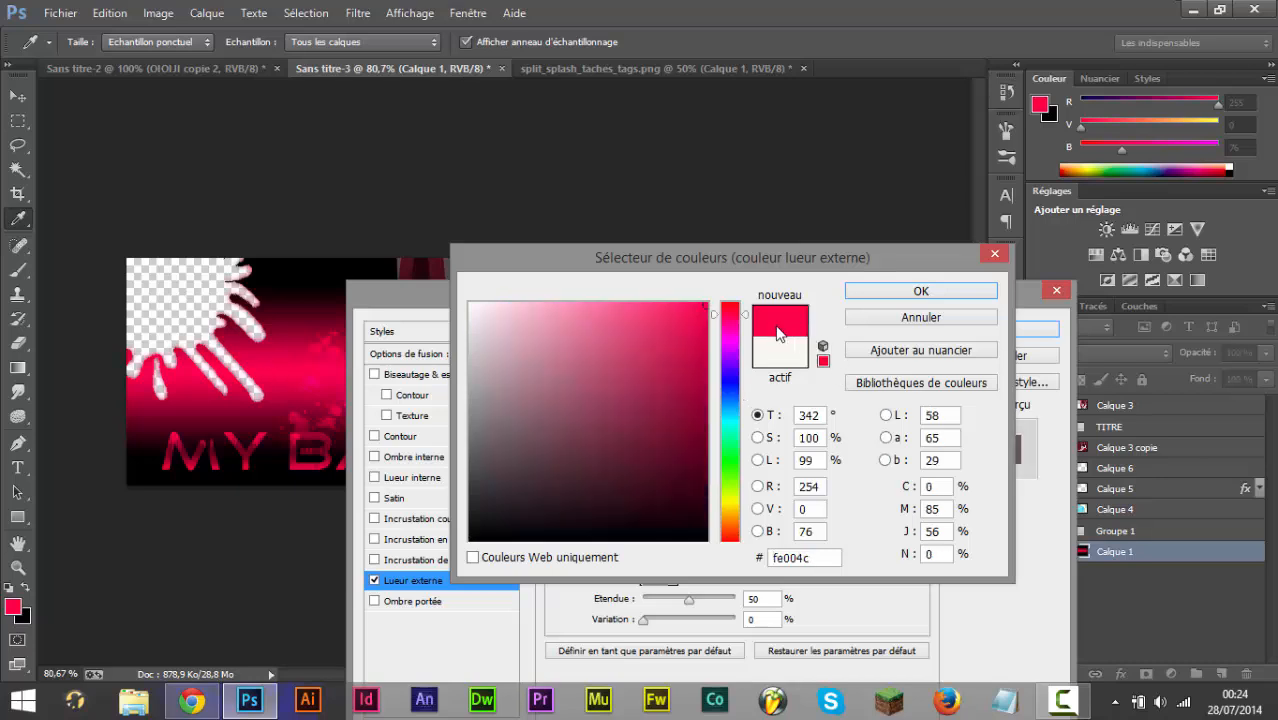
left_click(906, 299)
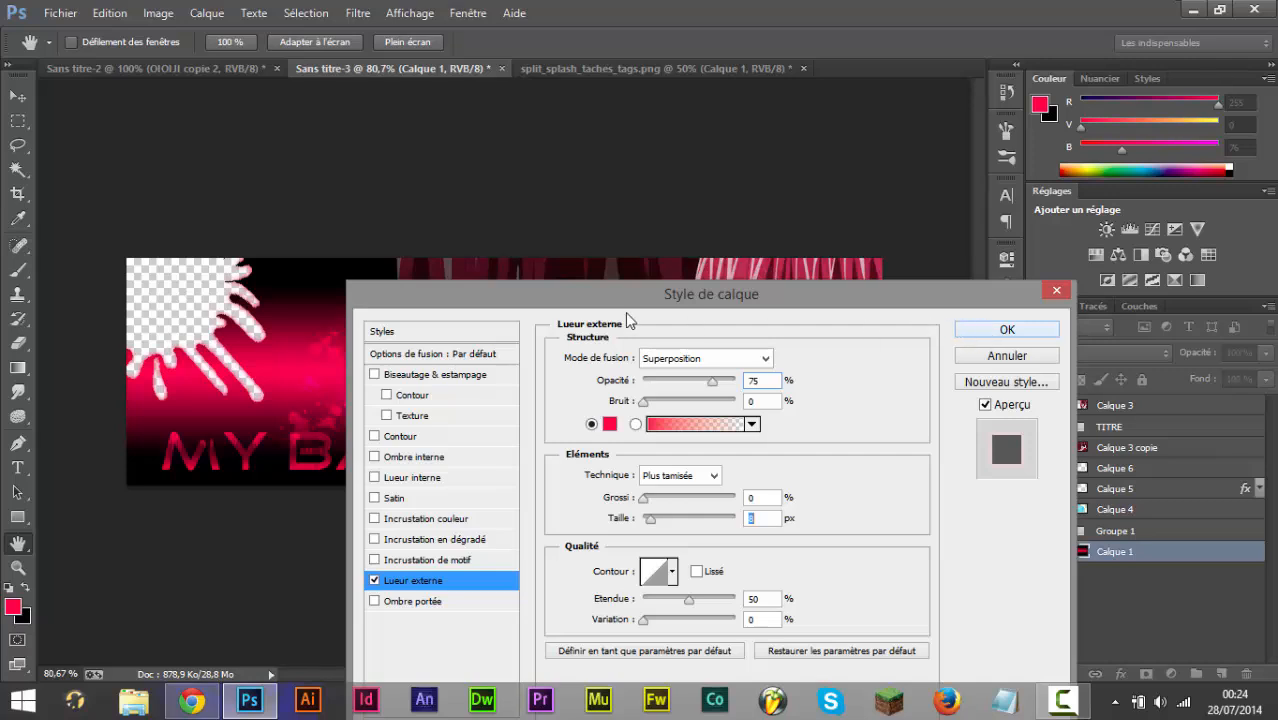
left_click(387, 396)
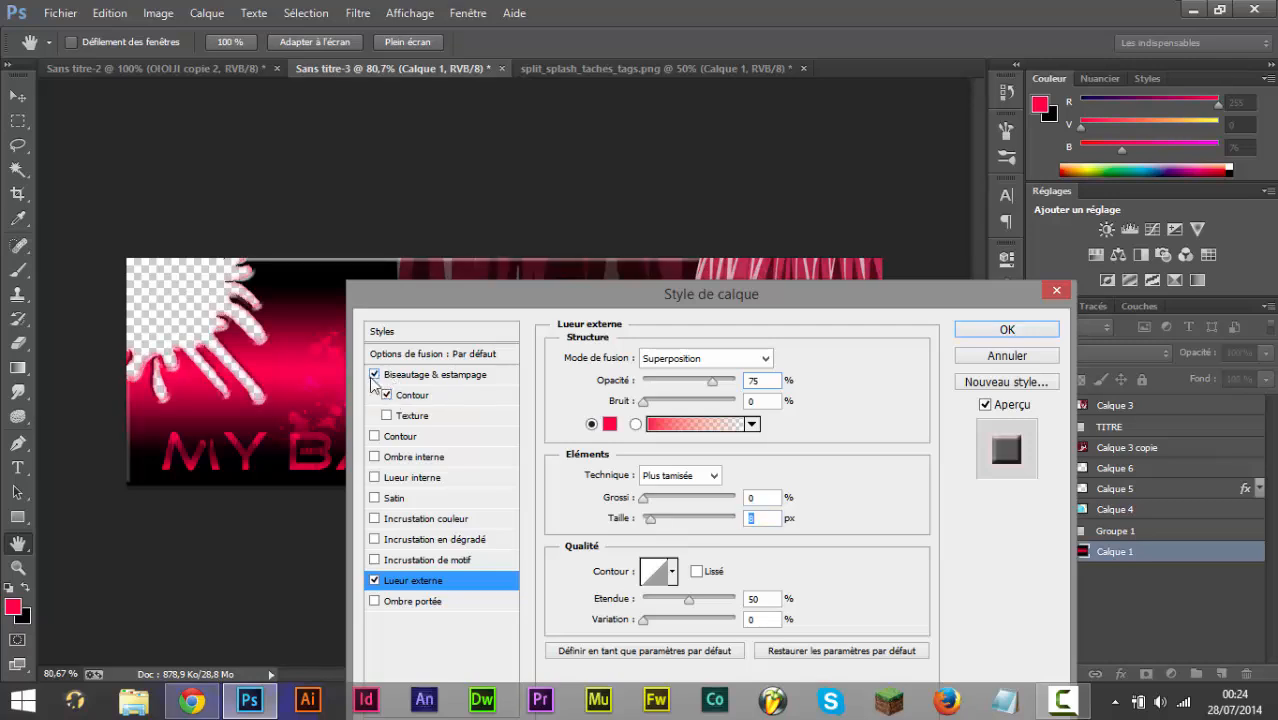
left_click(972, 331)
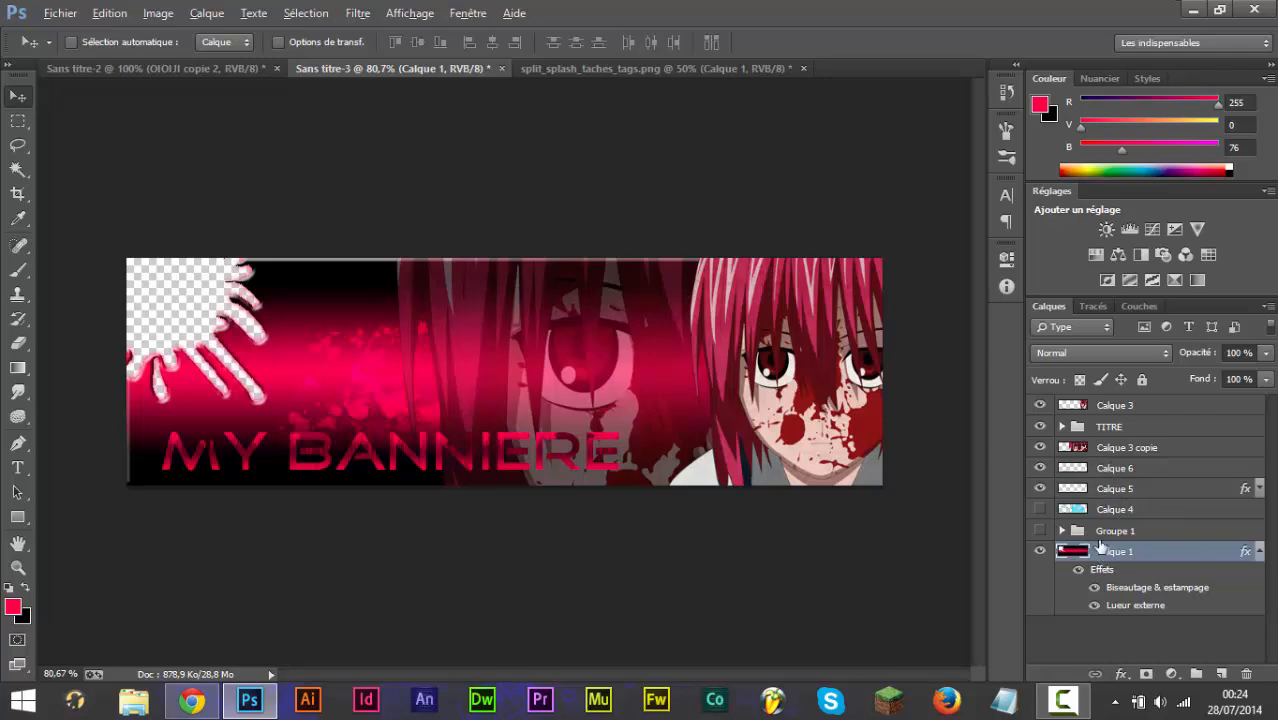
Move Groupe 1 below Calque 1 and place the hidden Calque 4 inside that group.
left_click_drag(1110, 531, 1097, 605)
left_click_drag(1095, 509, 1050, 592)
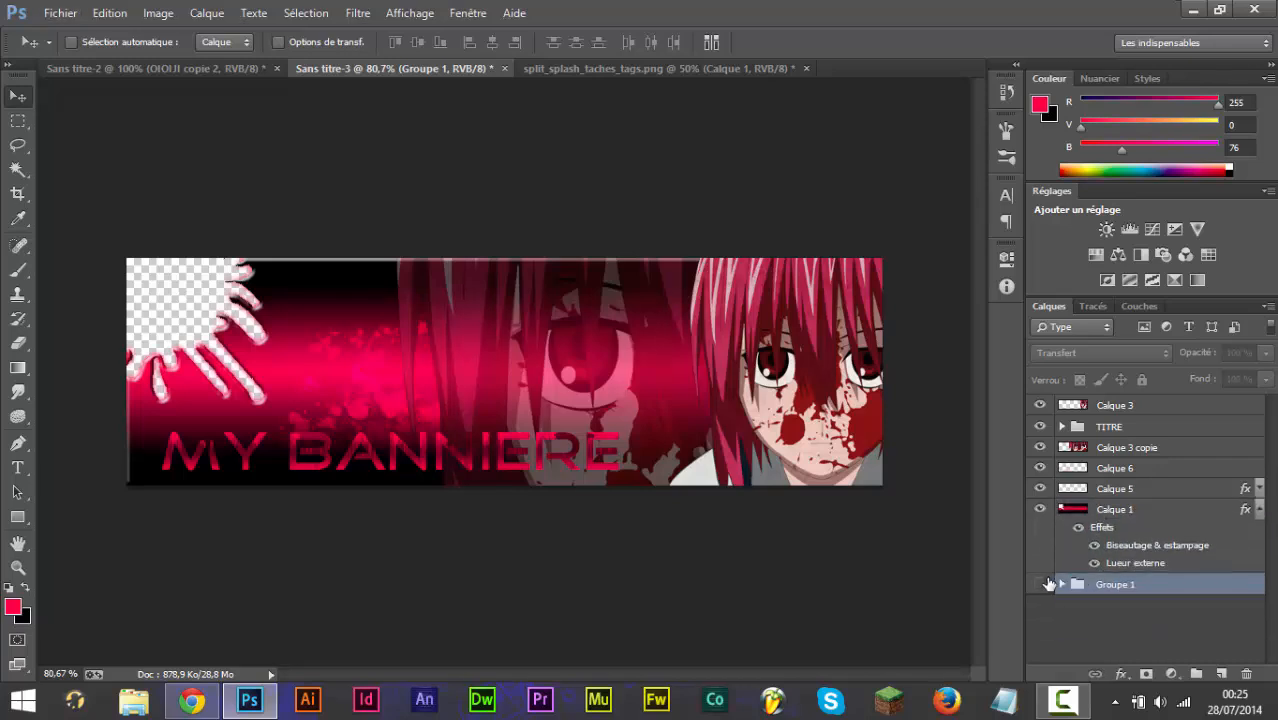
Clip Calque 5, Calque 6 and Calque 3 copie to Calque 1.
left_click(1078, 498, "alt")
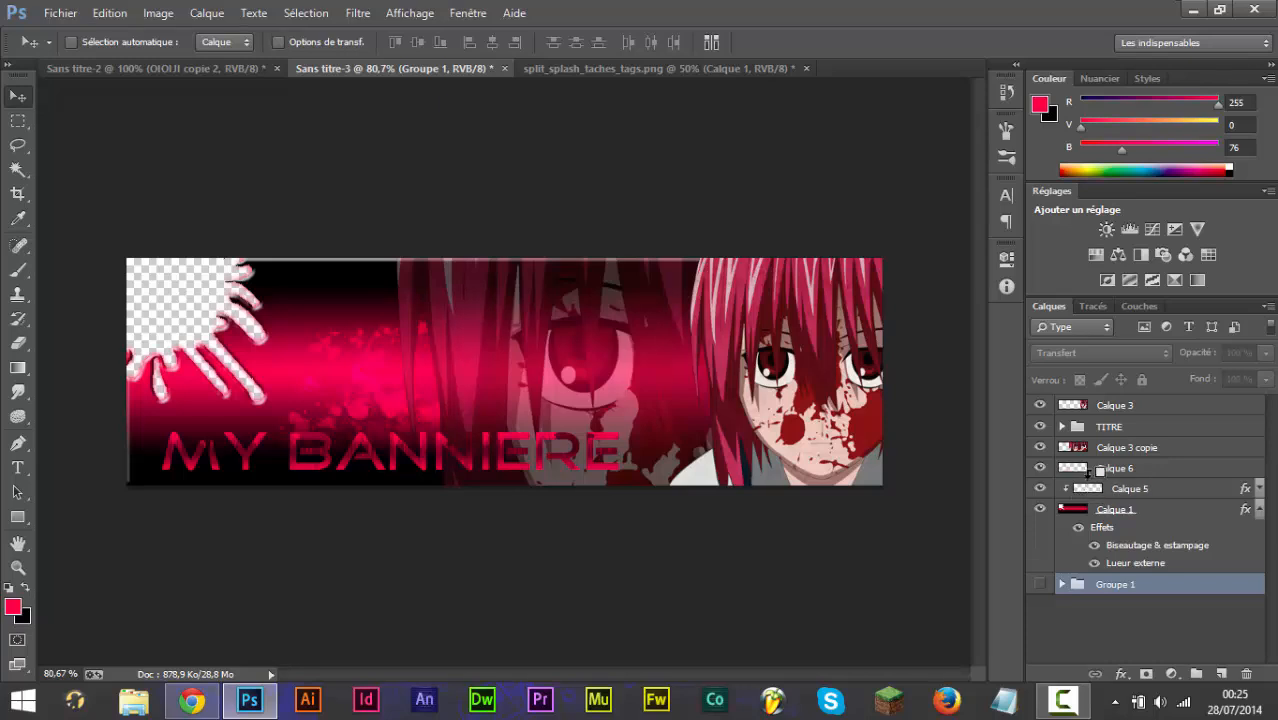
left_click(1082, 478, "alt")
left_click(1082, 457, "alt")
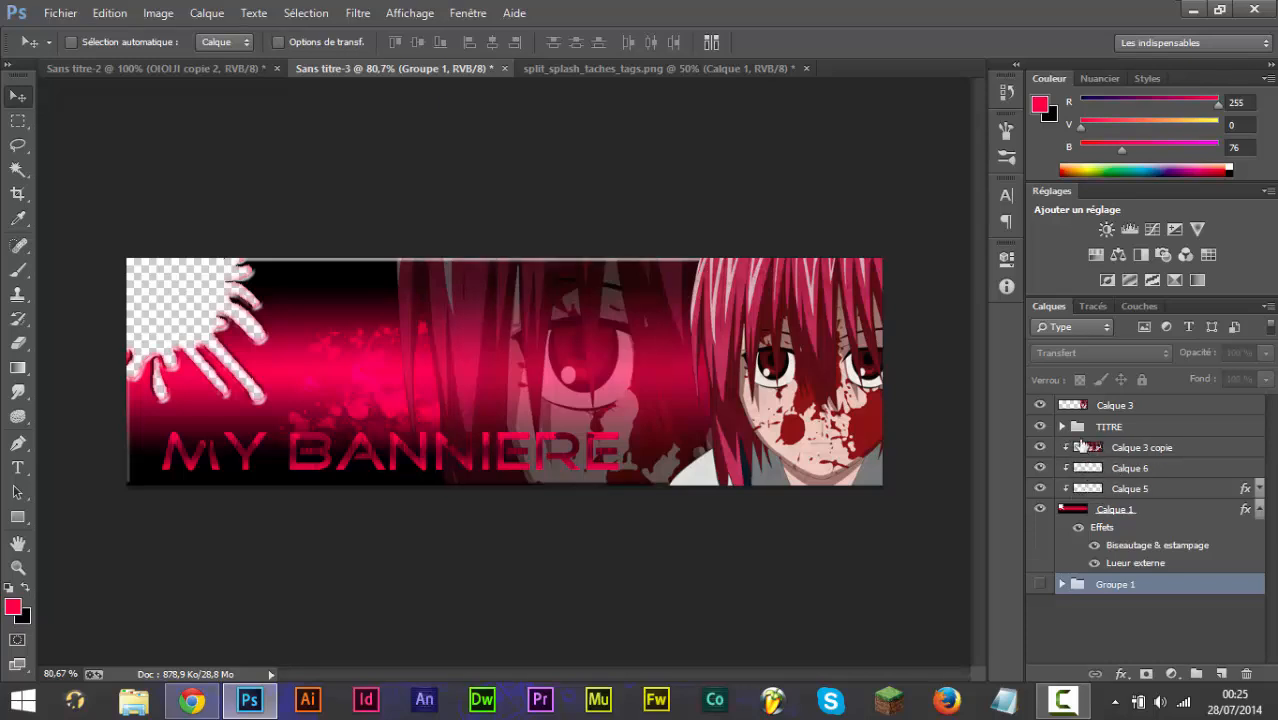
left_click(1069, 433)
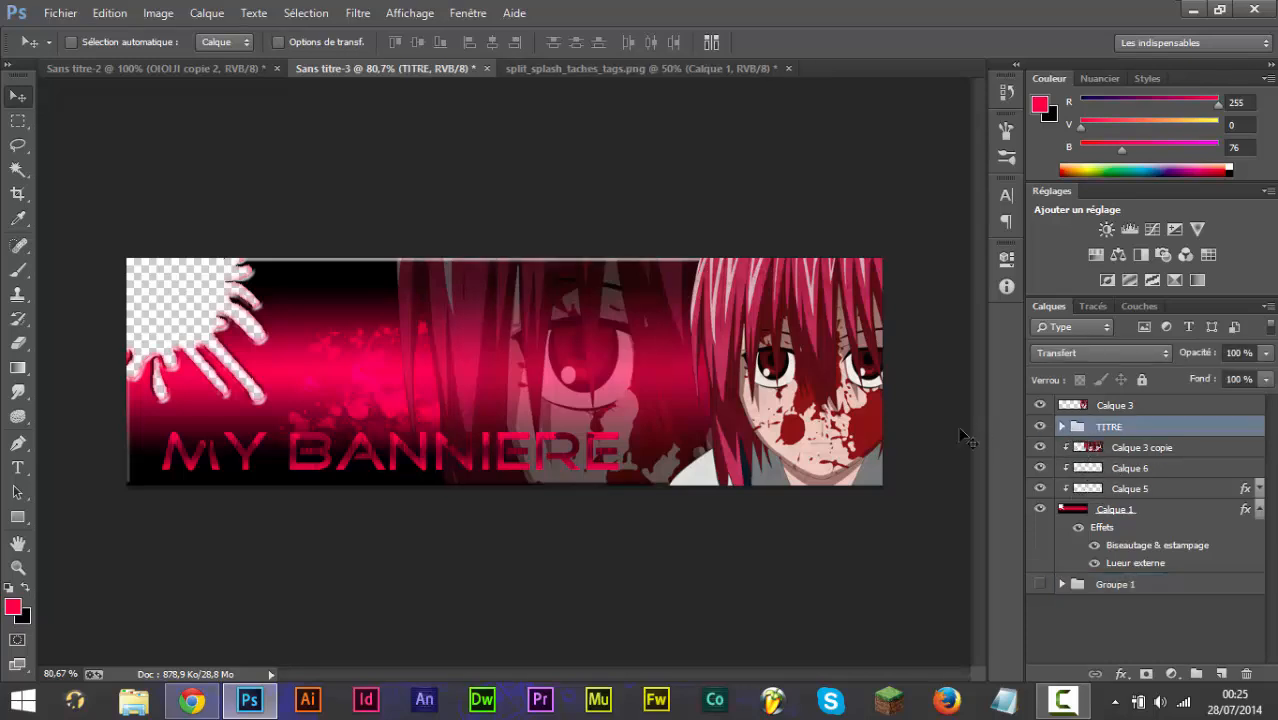
left_click(1103, 490)
left_click(1088, 466)
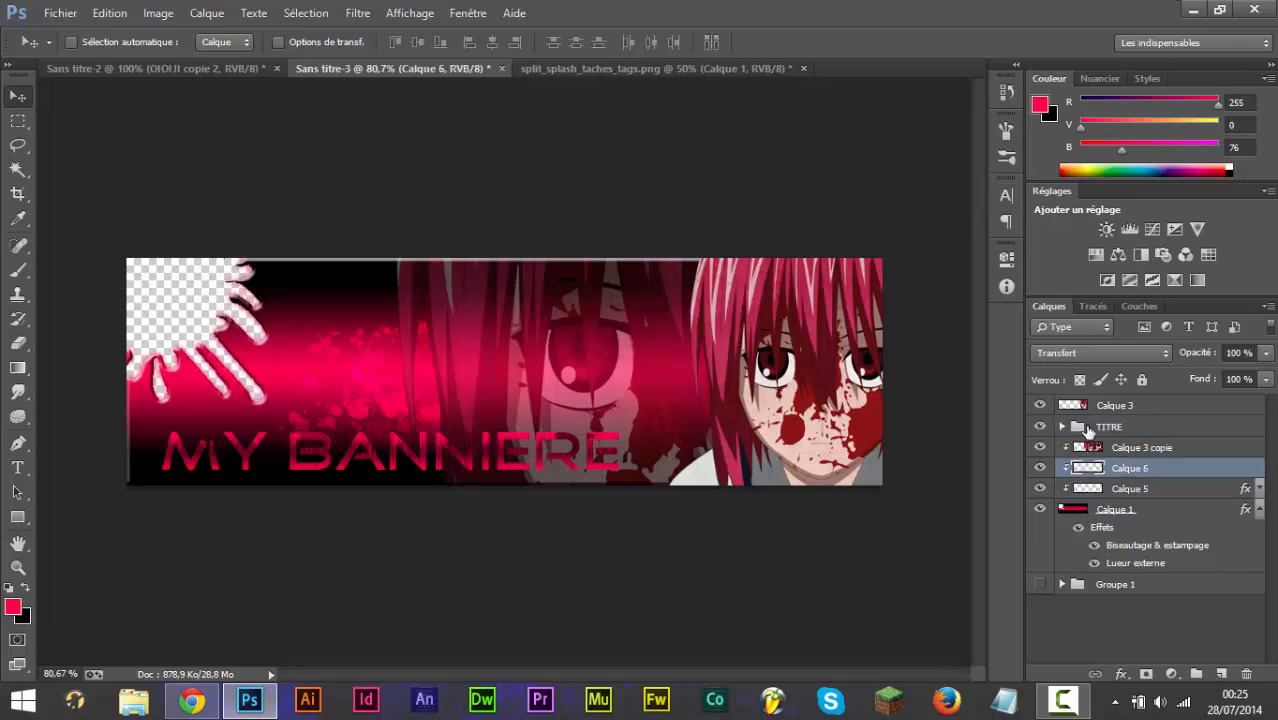
left_click(1075, 435)
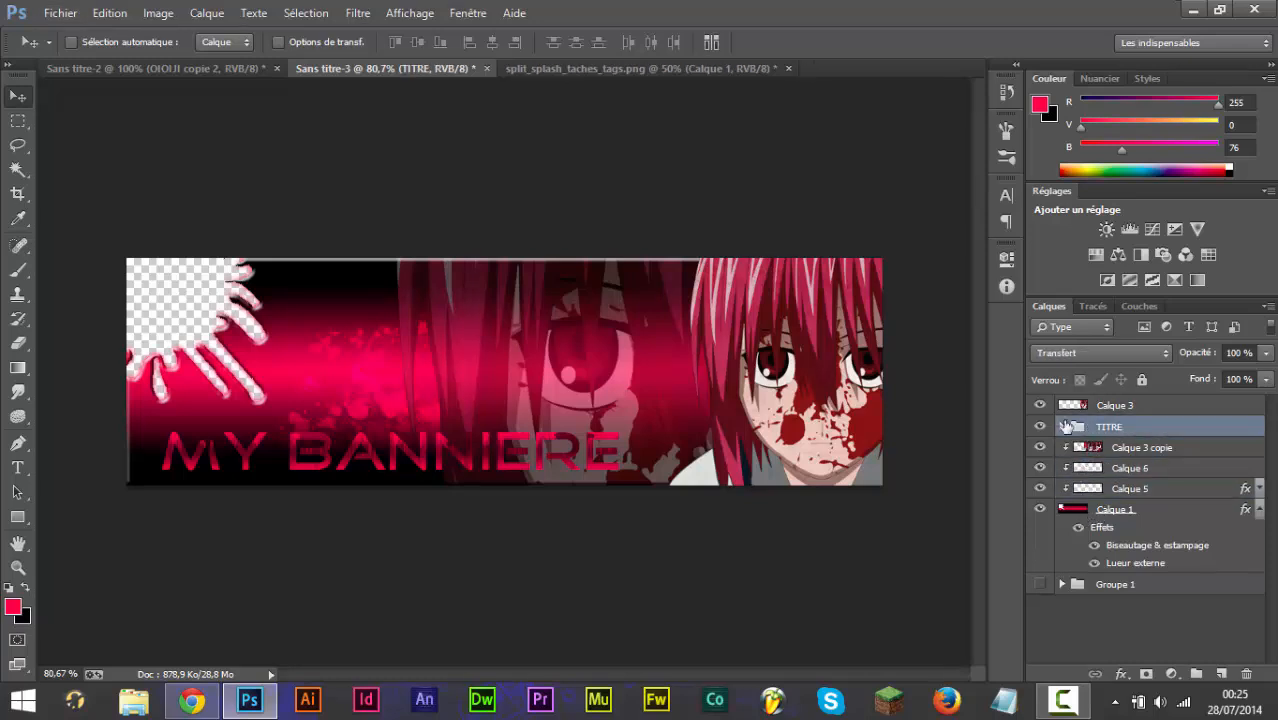
left_click(1084, 416, "alt")
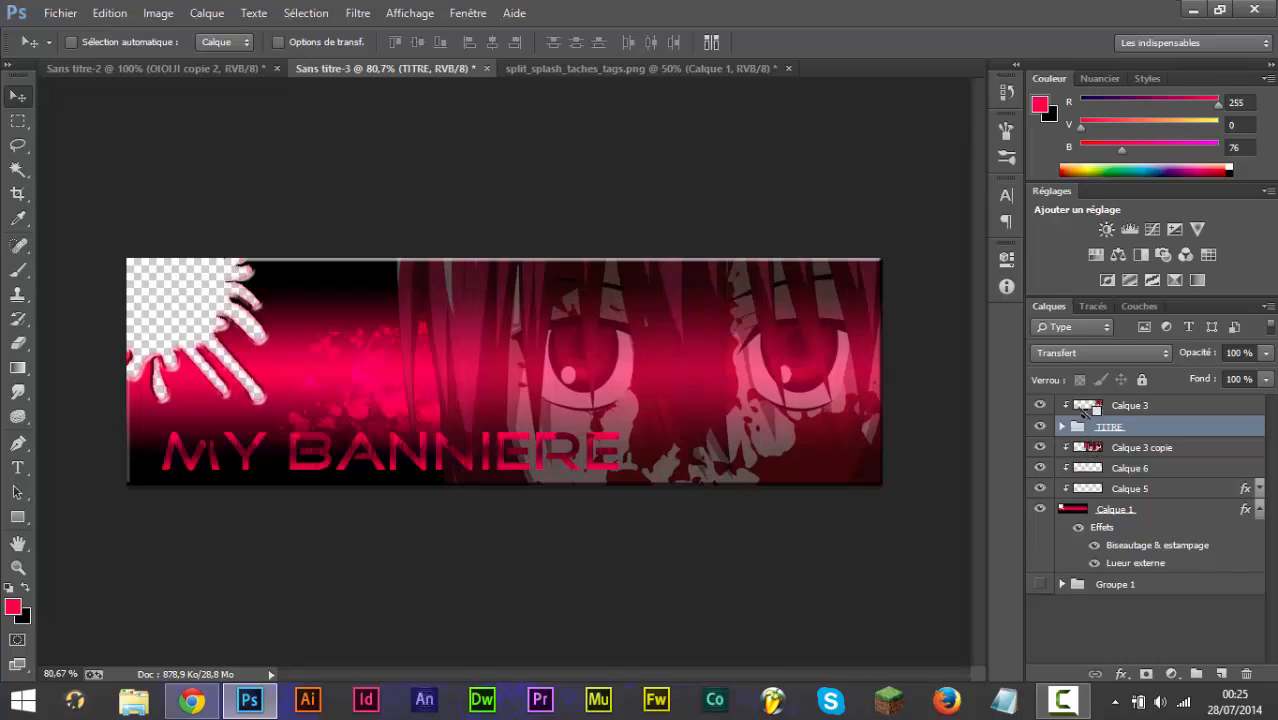
left_click(1088, 416, "alt")
Ungroup the TITRE group and the second TITRE group nested inside it.
right_click(1133, 430)
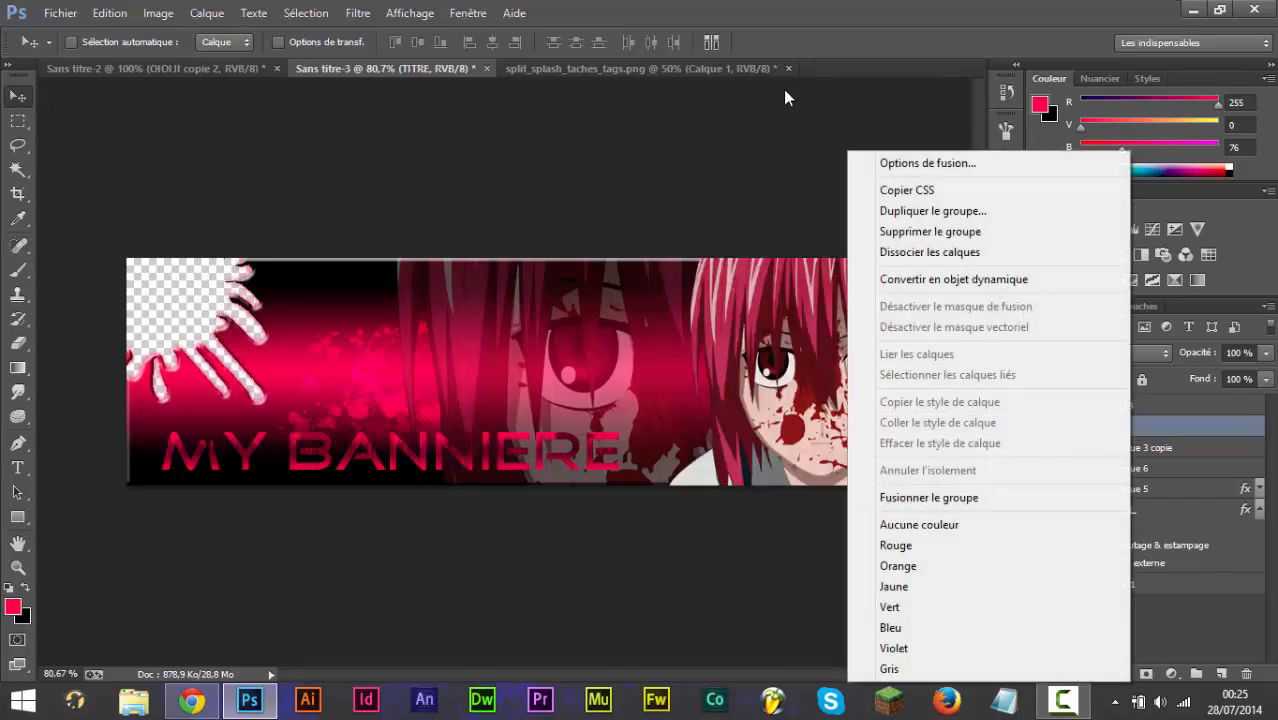
left_click(942, 253)
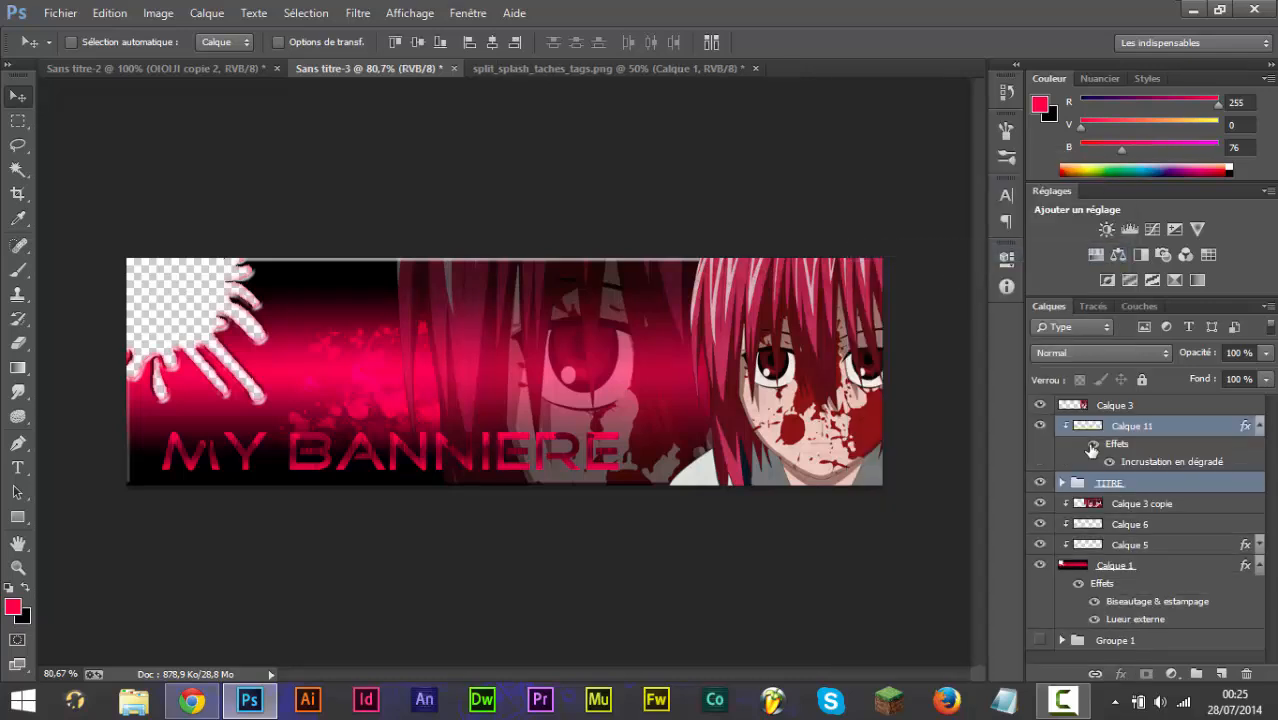
right_click(1115, 489)
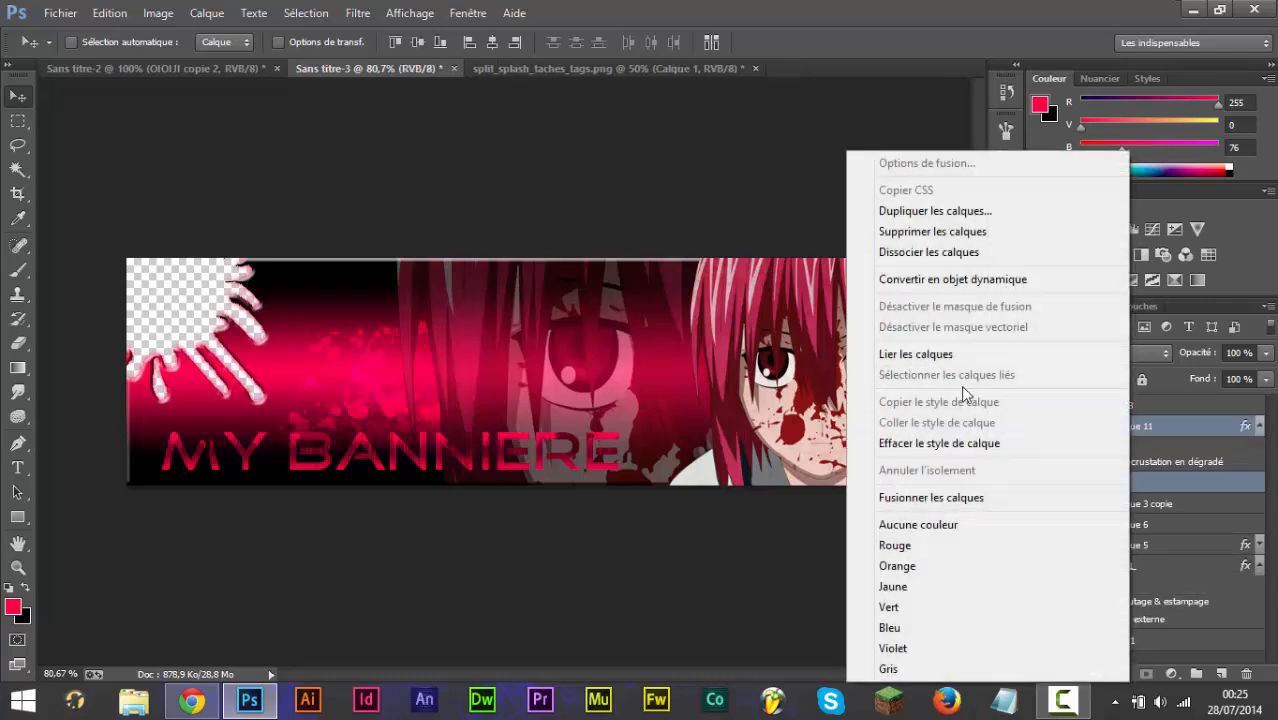
left_click(924, 252)
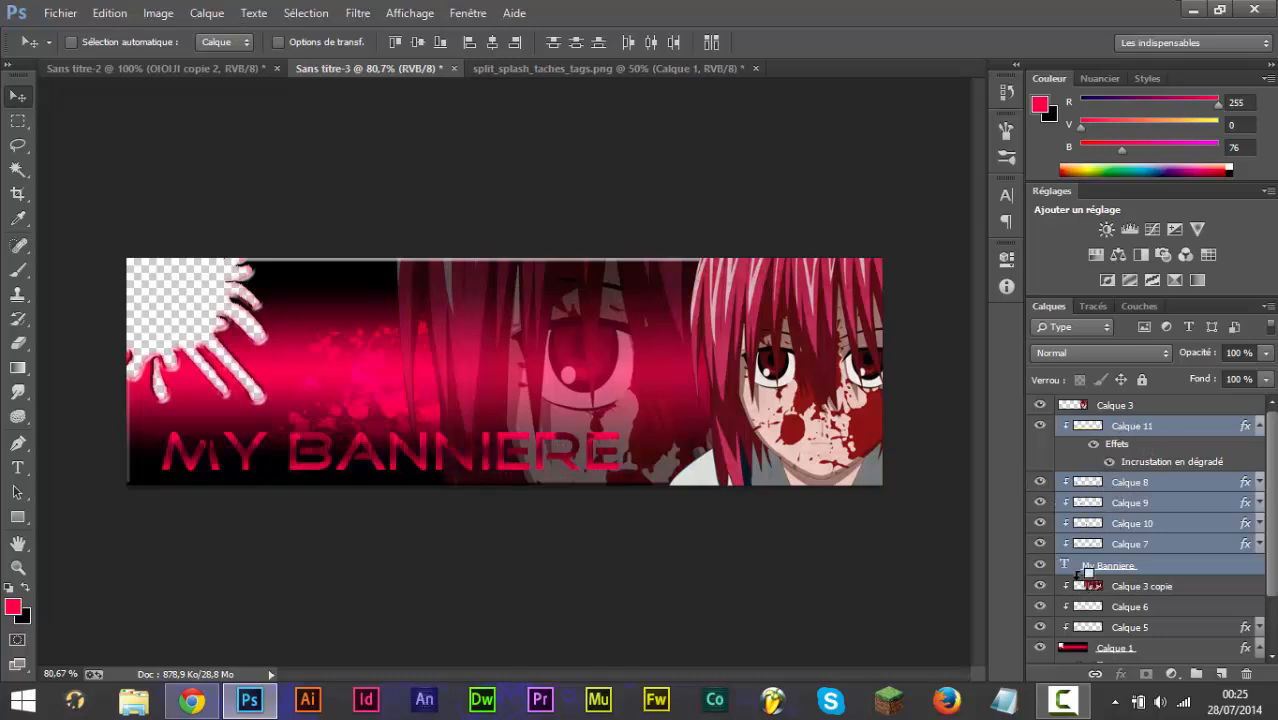
left_click(1083, 575, "alt")
left_click(1083, 573)
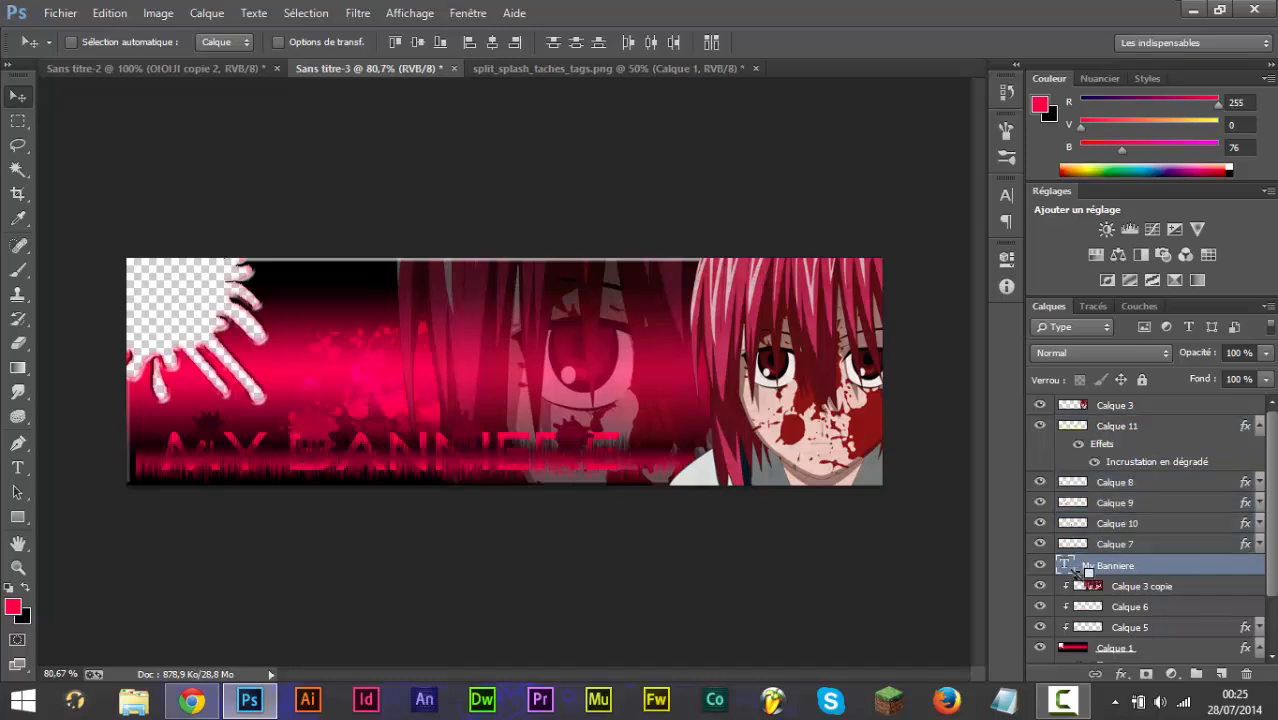
left_click(1092, 575, "alt")
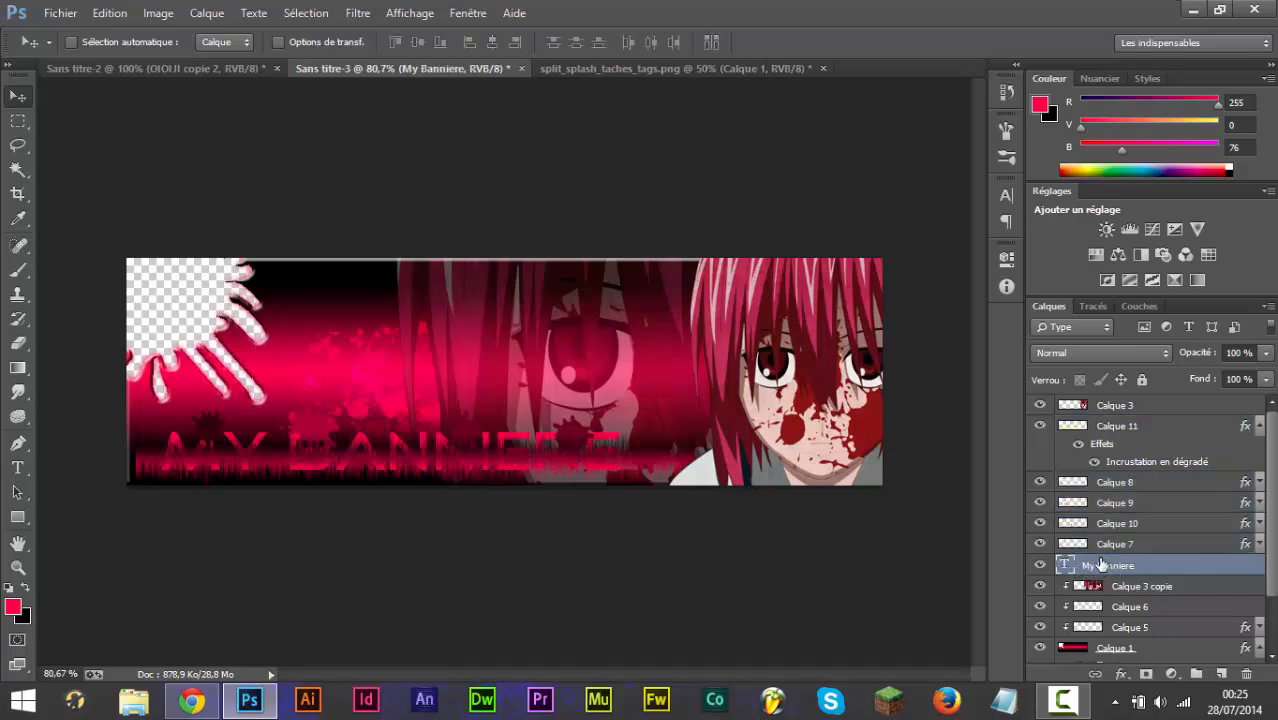
left_click(1097, 553, "alt")
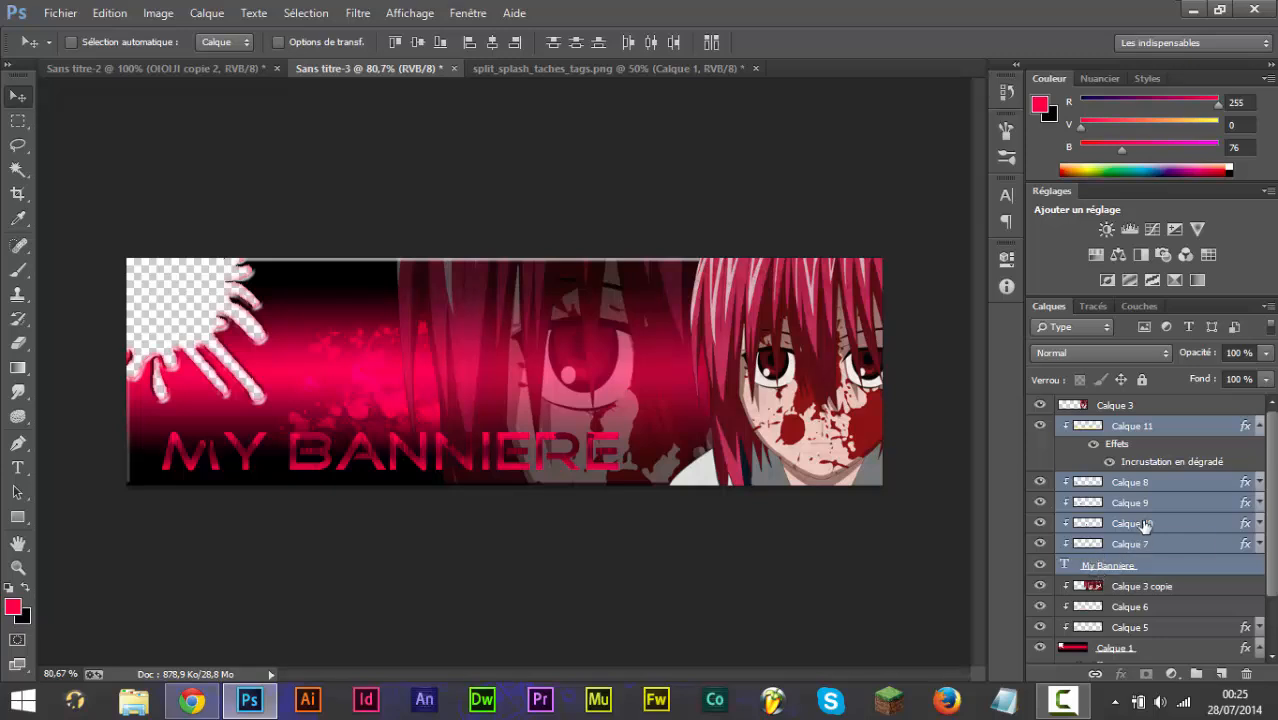
Merge the selected title layers into one, then clip the merged title and Calque 3 to Calque 1.
key("ctrl+e")
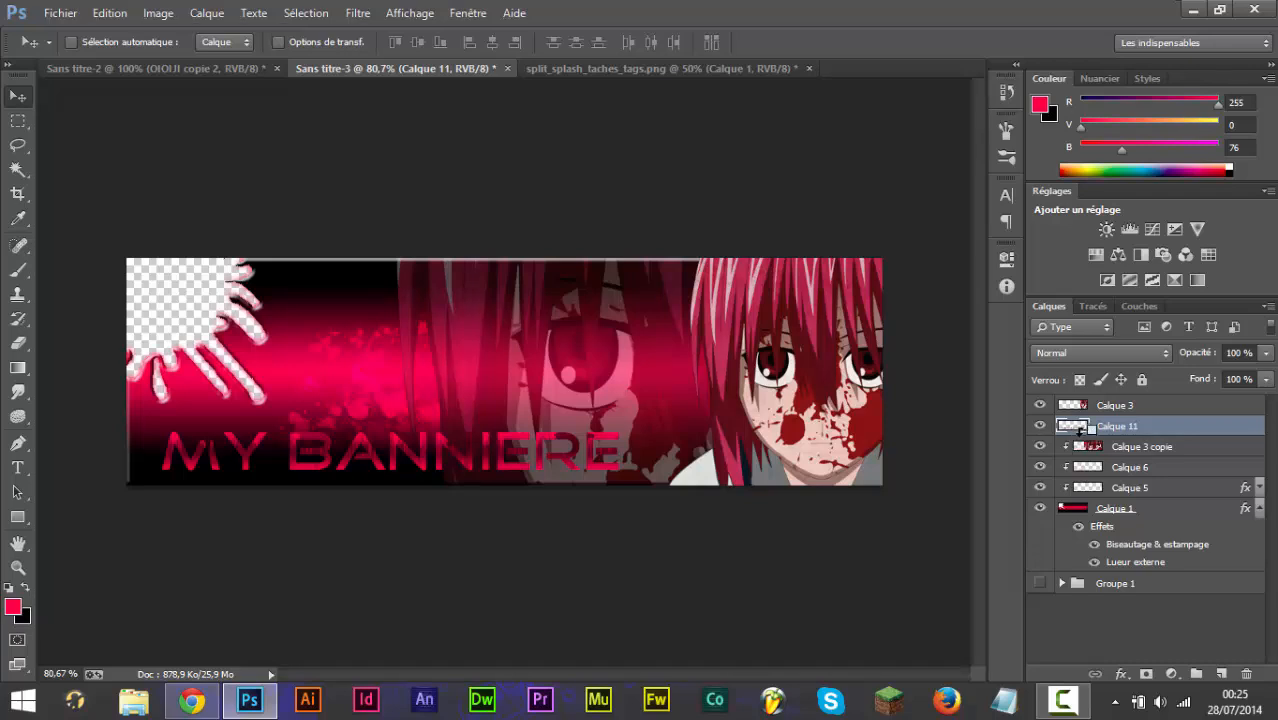
left_click(1080, 432, "alt")
left_click(1100, 410, "alt")
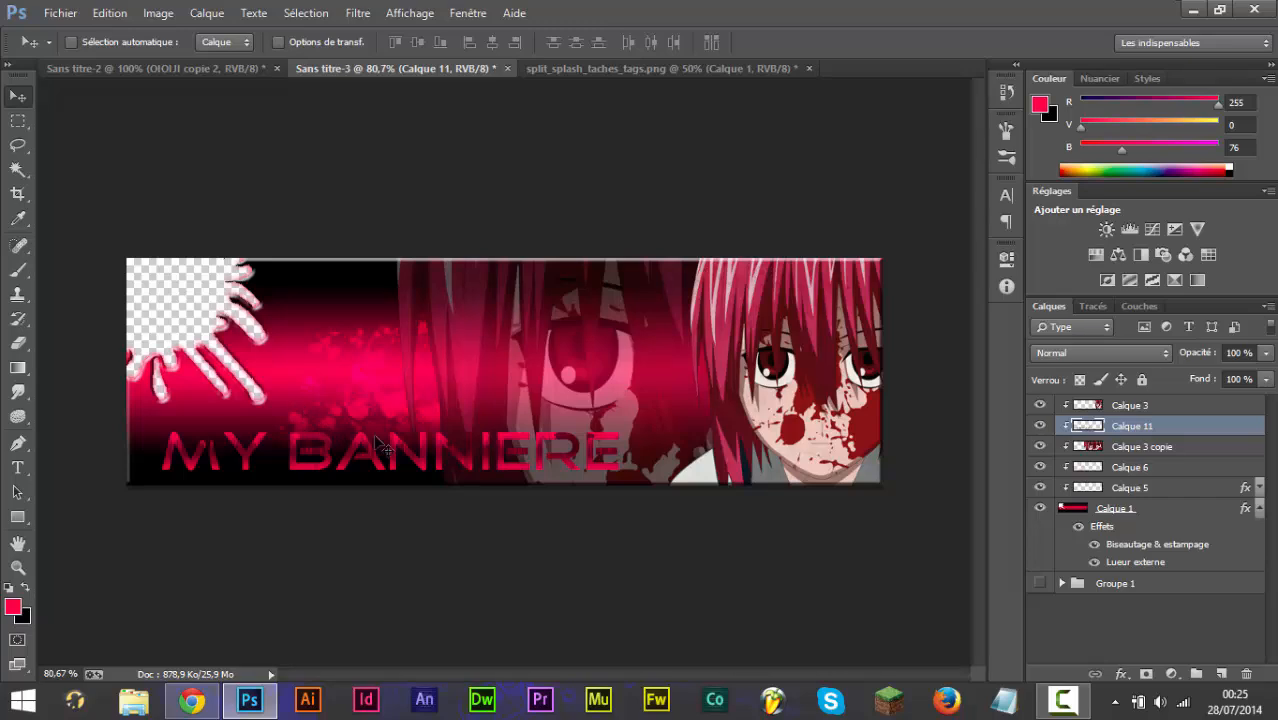
Add an outer glow with default settings to the merged title layer, Calque 11, and collapse its effects list.
double_click(1180, 428)
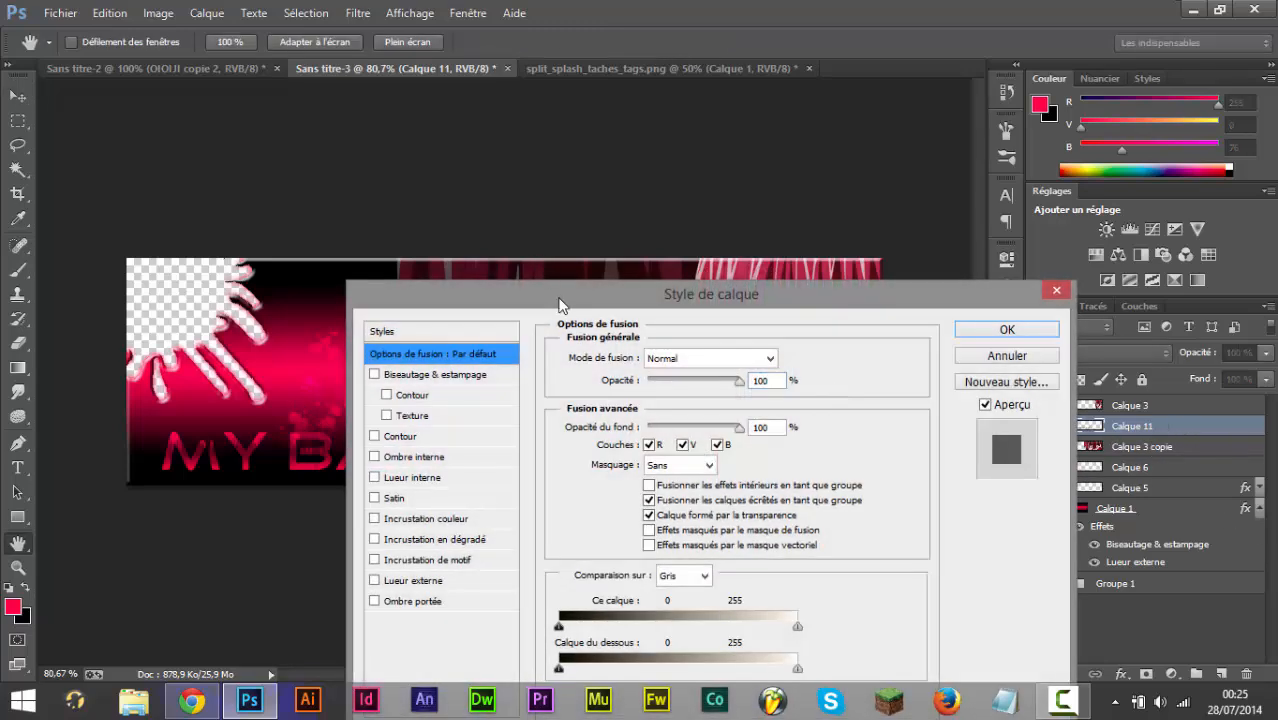
left_click_drag(560, 300, 849, 174)
left_click(702, 465)
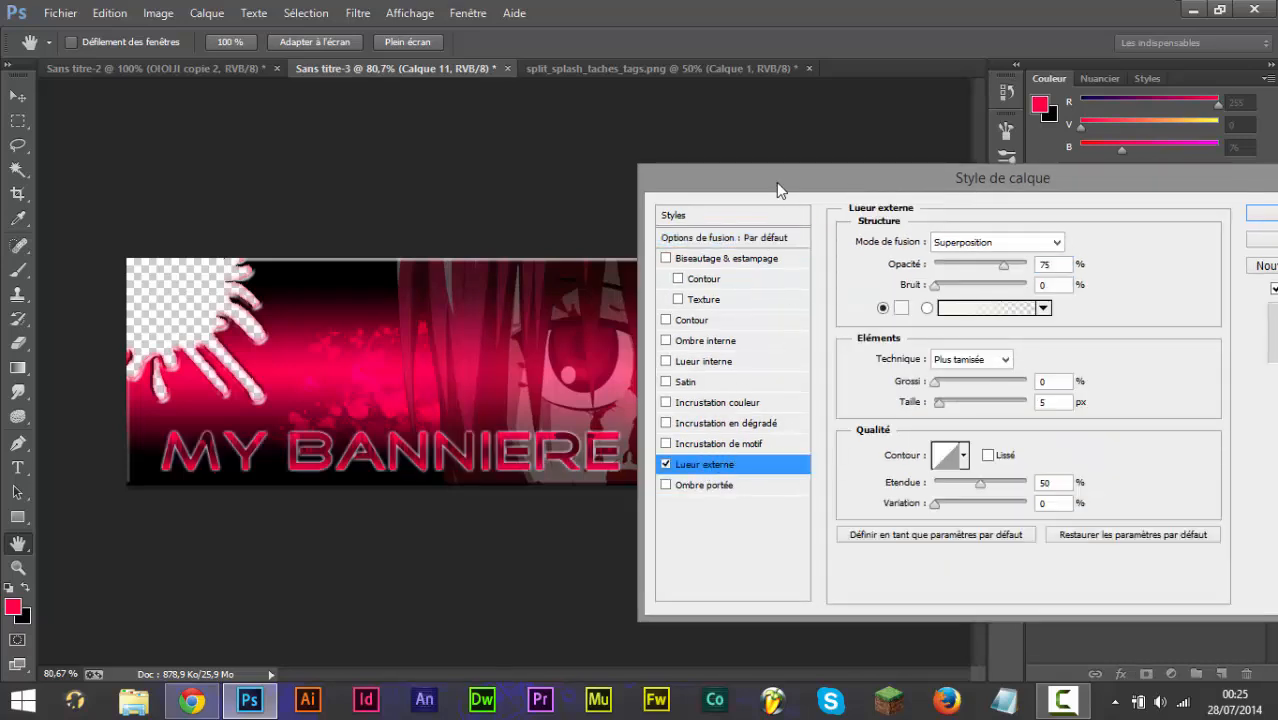
left_click_drag(774, 181, 296, 502)
left_click(788, 545)
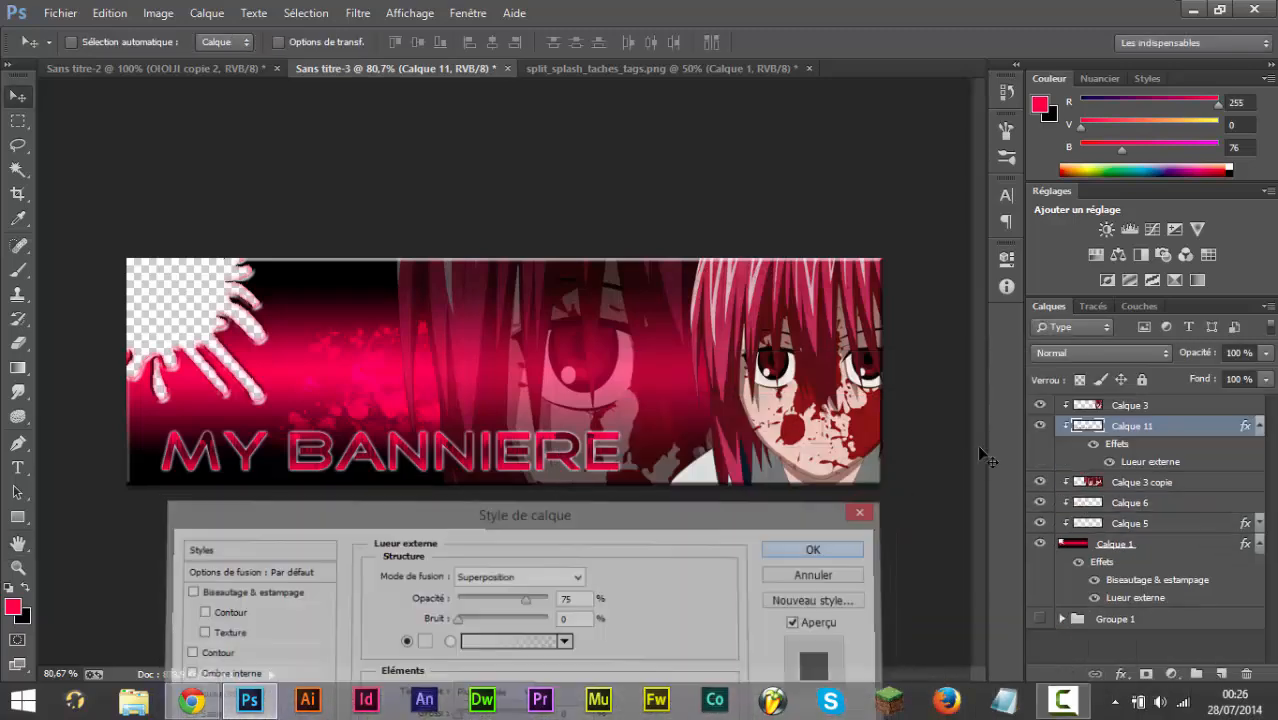
left_click(1260, 427)
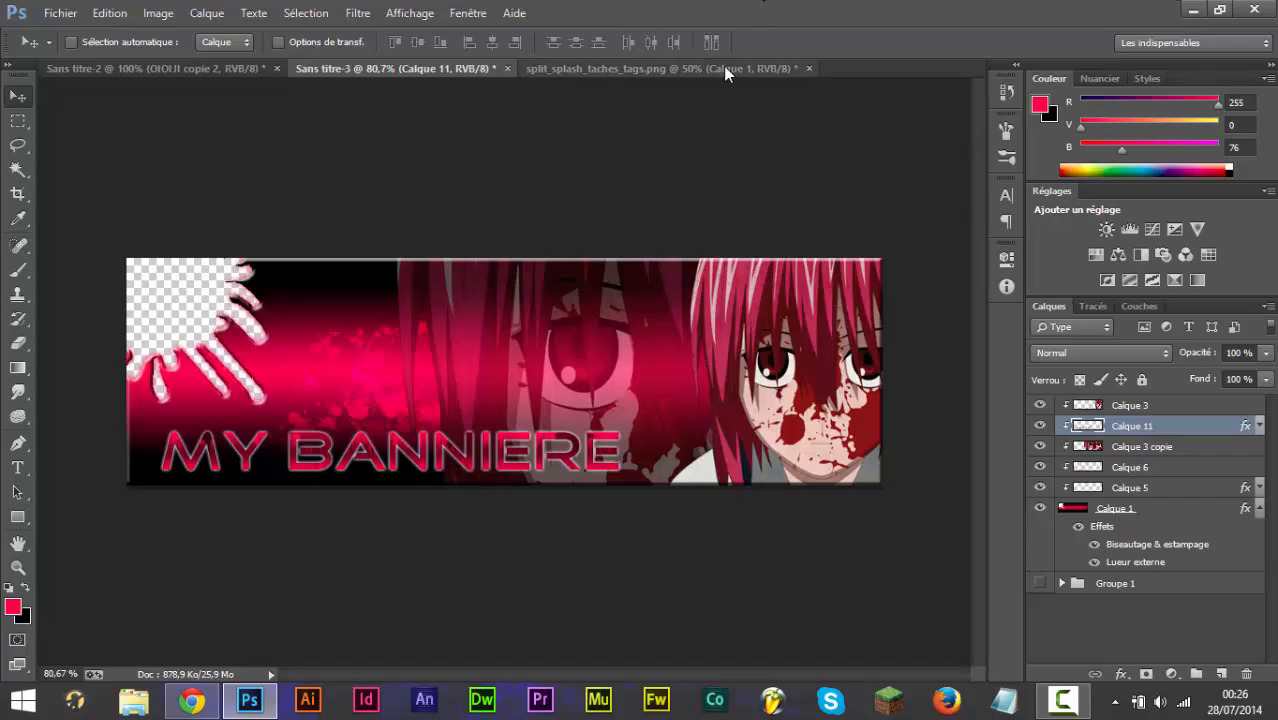
Close split_splash_taches_tags.png without saving its changes.
left_click(693, 68)
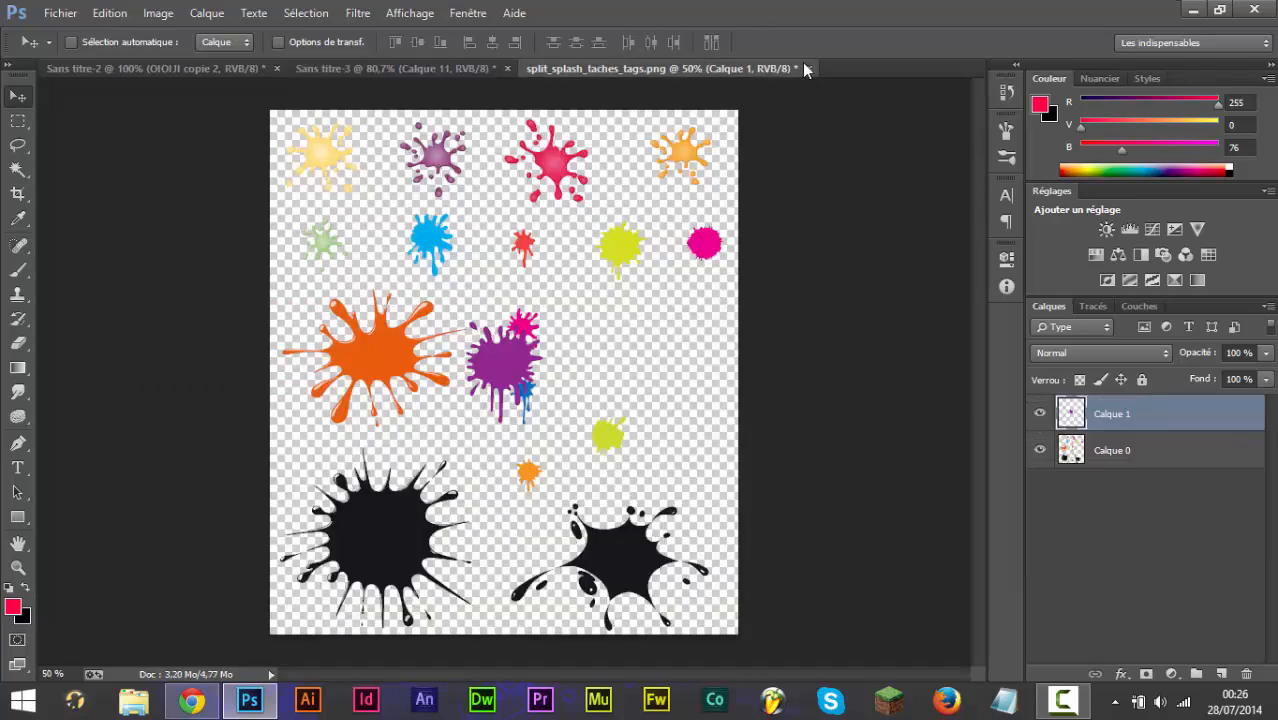
left_click(811, 68)
left_click(702, 282)
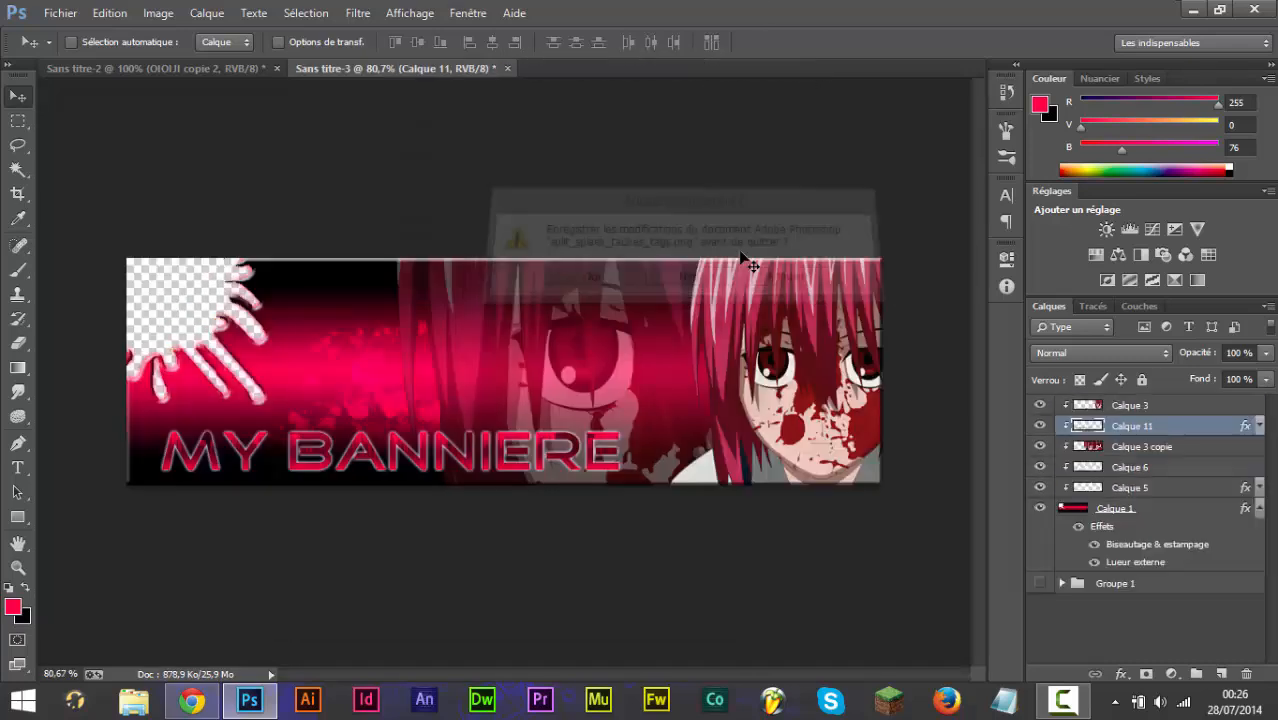
Bring the lights from TooLight_1.png into the banner as a clipped layer directly above Calque 1.
key("ctrl+o")
scroll(485, 405, "down", 10)
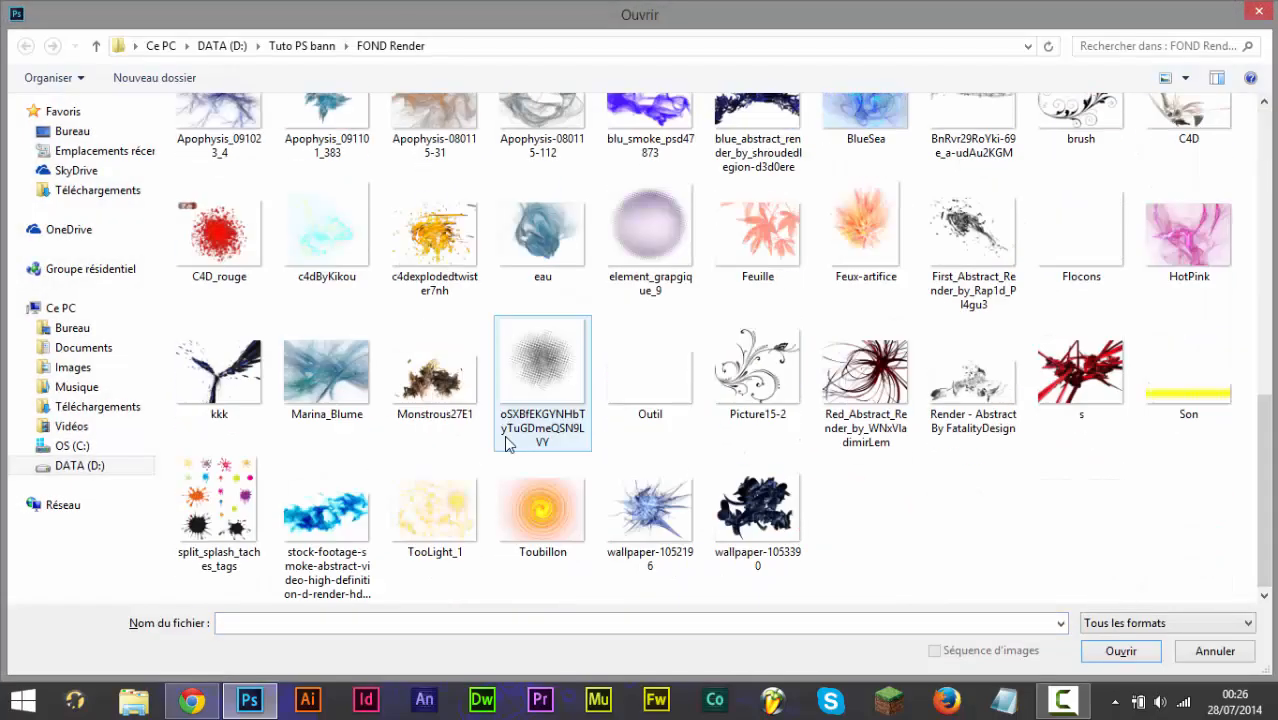
double_click(435, 510)
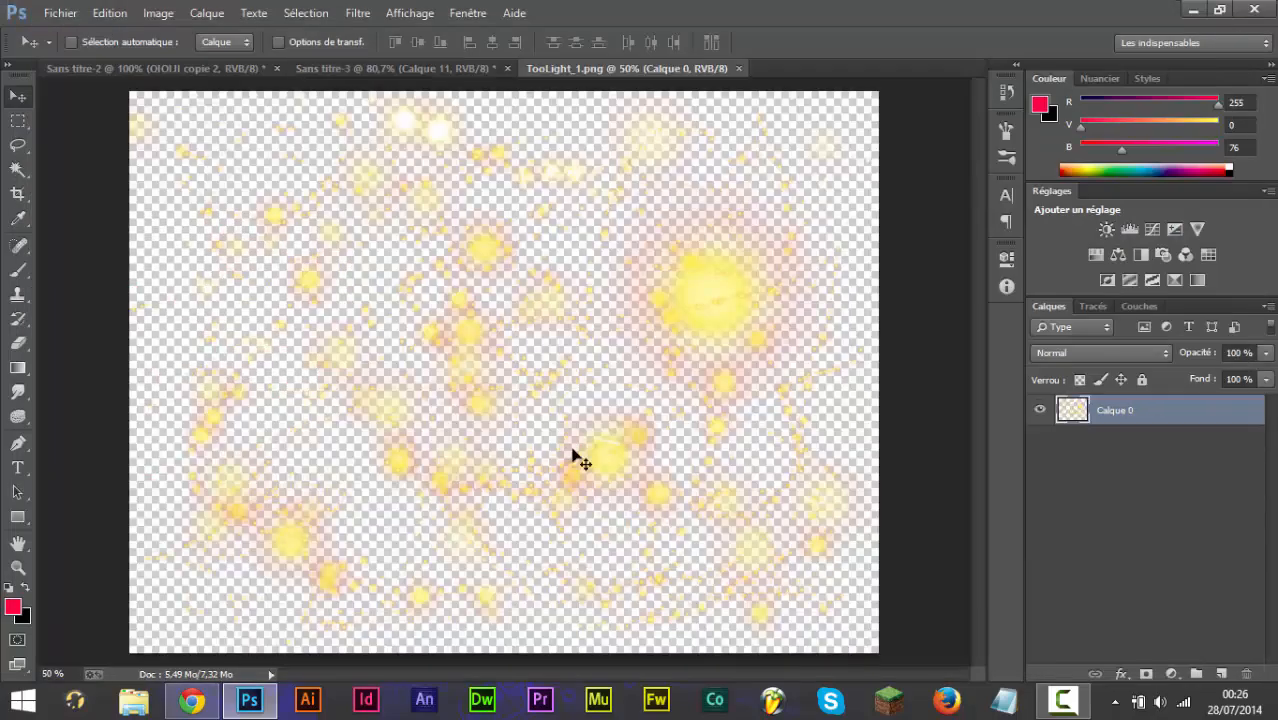
left_click_drag(437, 334, 420, 308)
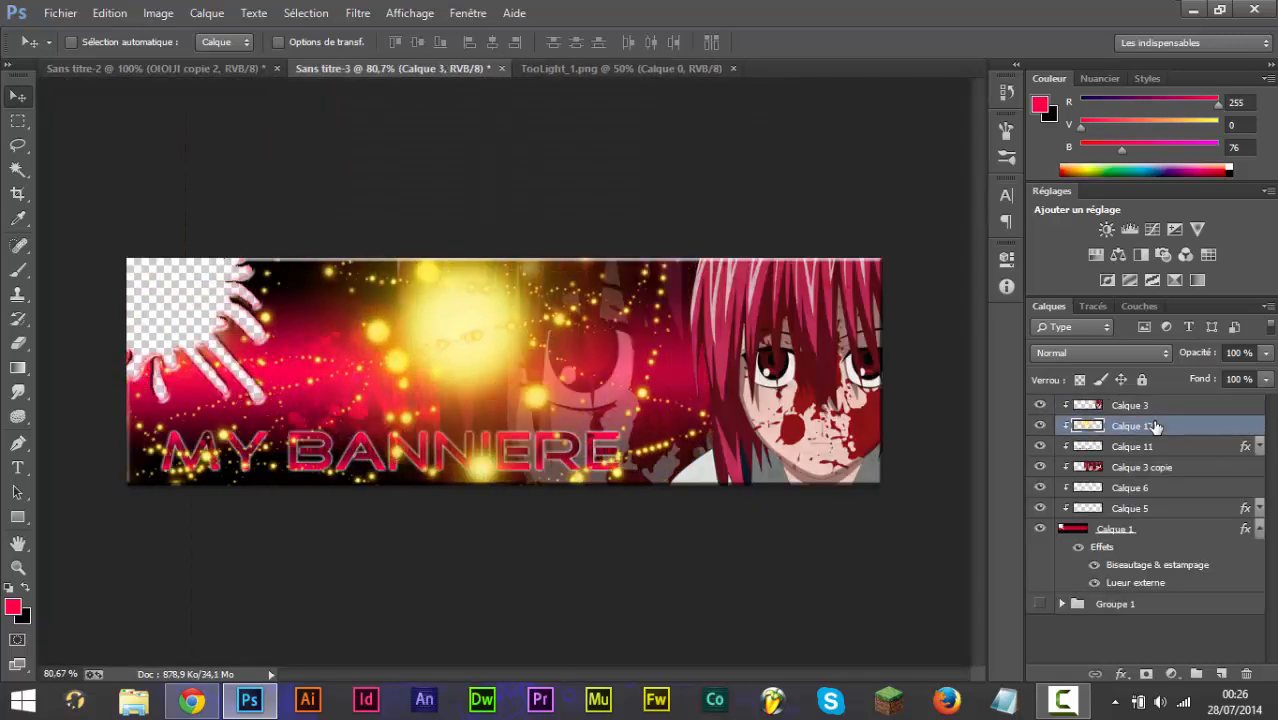
left_click_drag(1156, 425, 1160, 512)
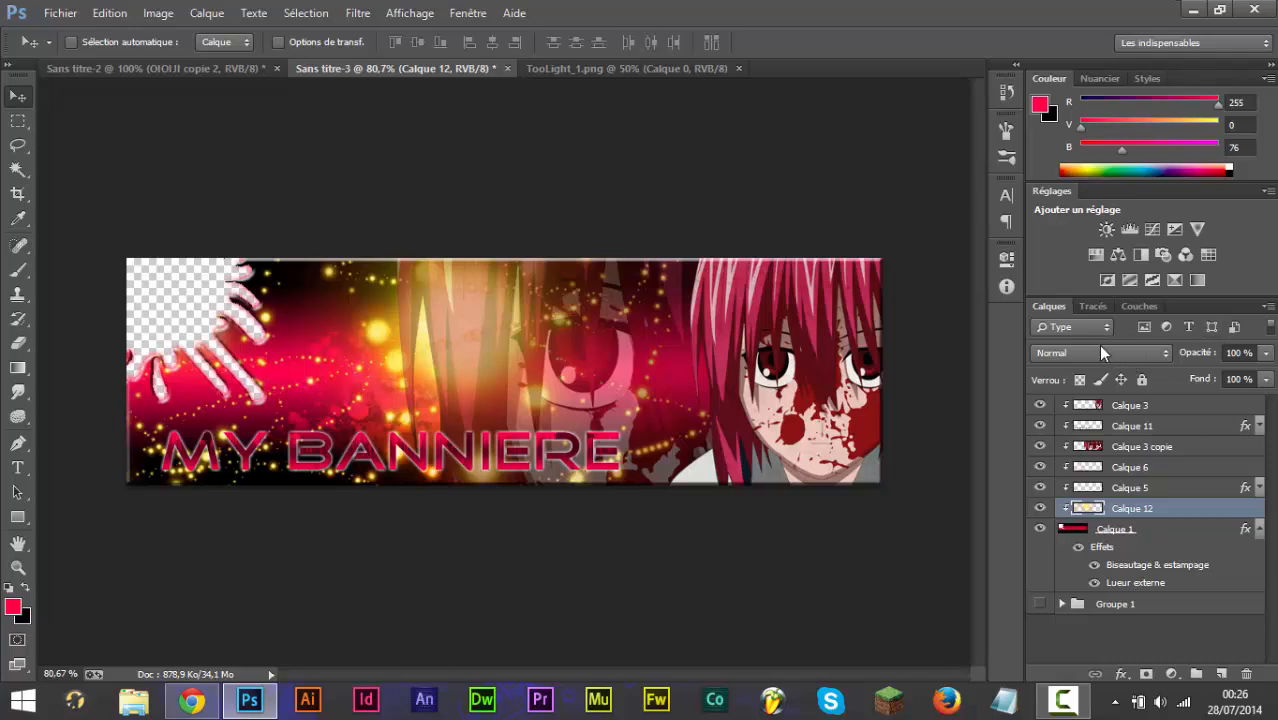
Apply a gradient overlay to Calque 12 using the pinkish-red-to-black preset.
double_click(1164, 512)
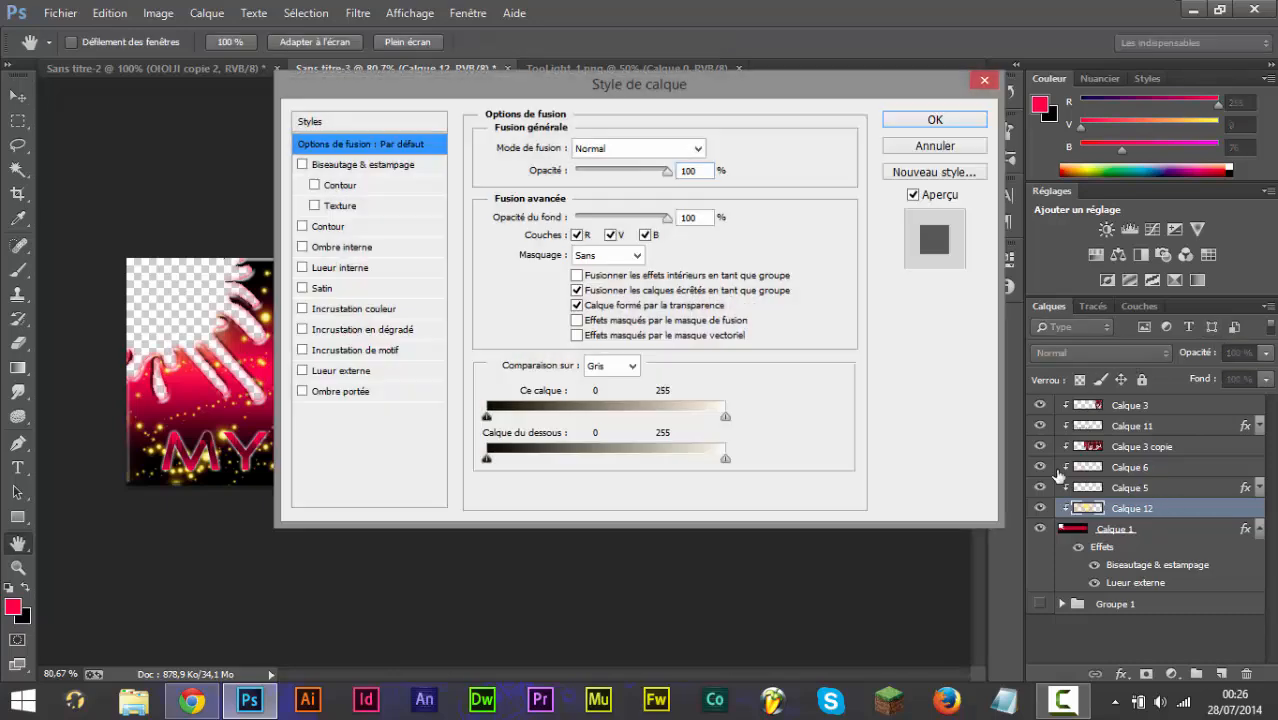
left_click(384, 331)
left_click(593, 204)
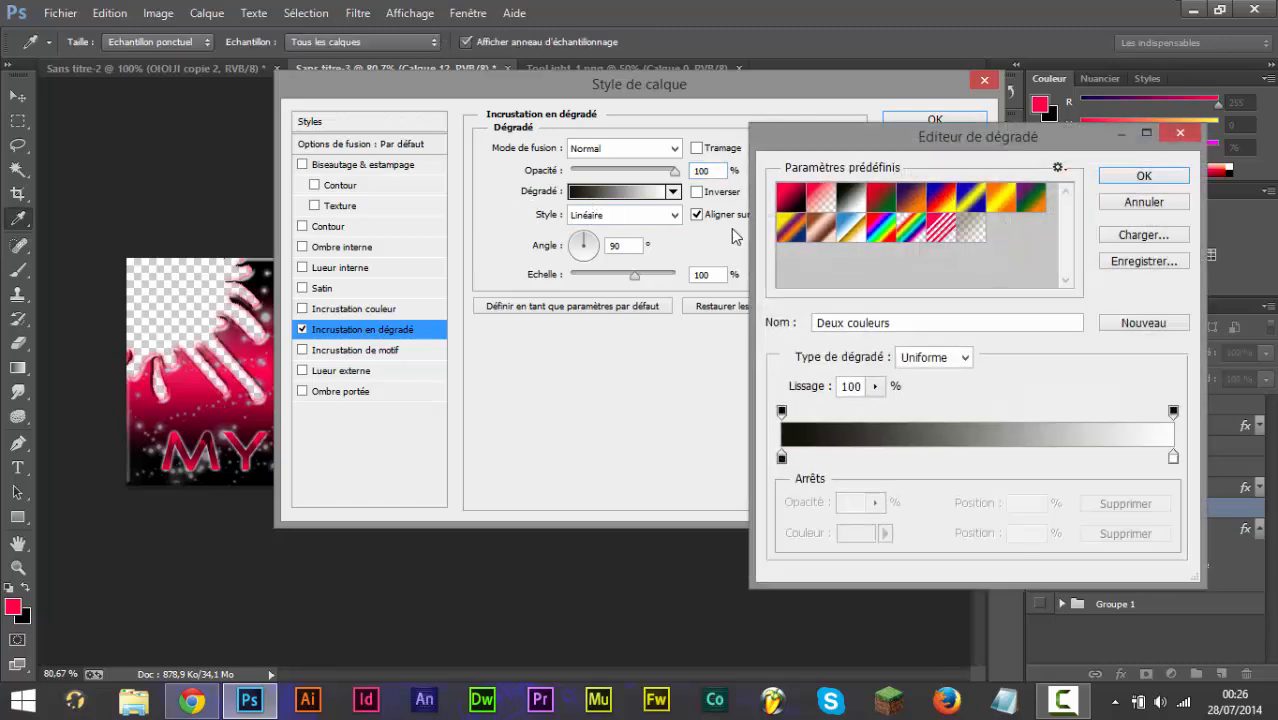
left_click(788, 200)
key("Return")
key("Return")
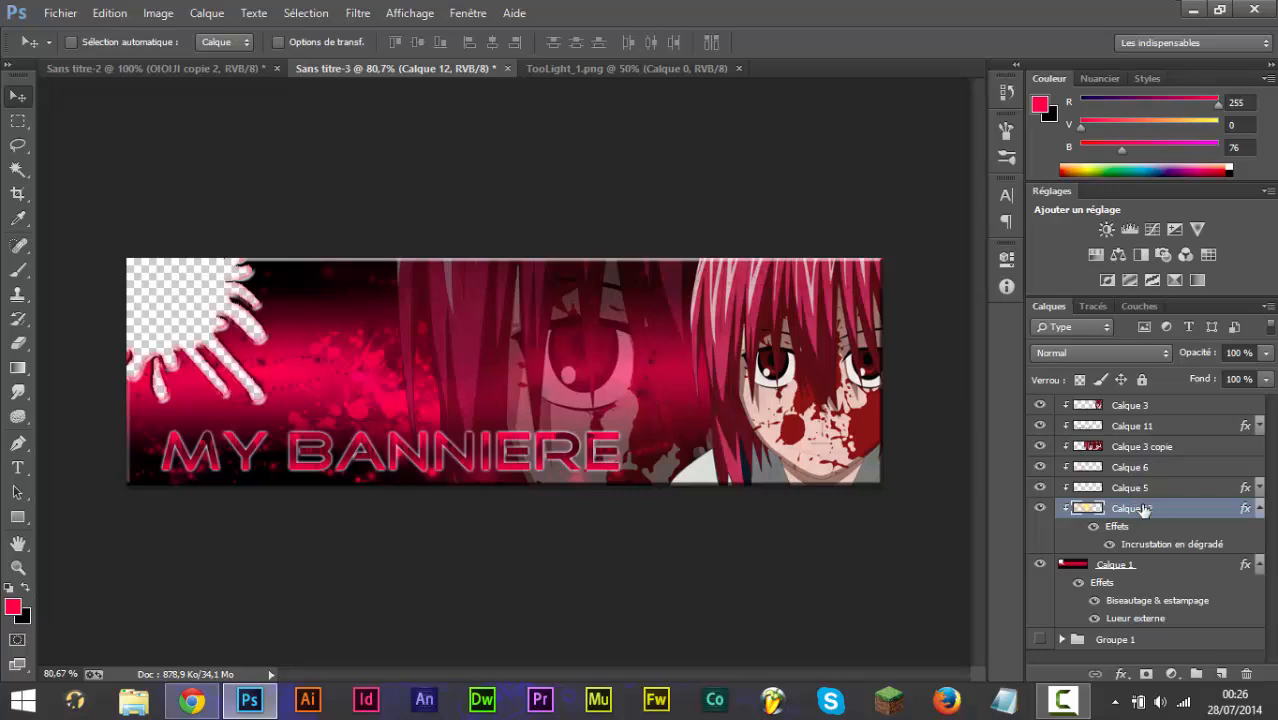
Erase part of the lights on Calque 12 with the 345 px Eraser.
left_click(1126, 465)
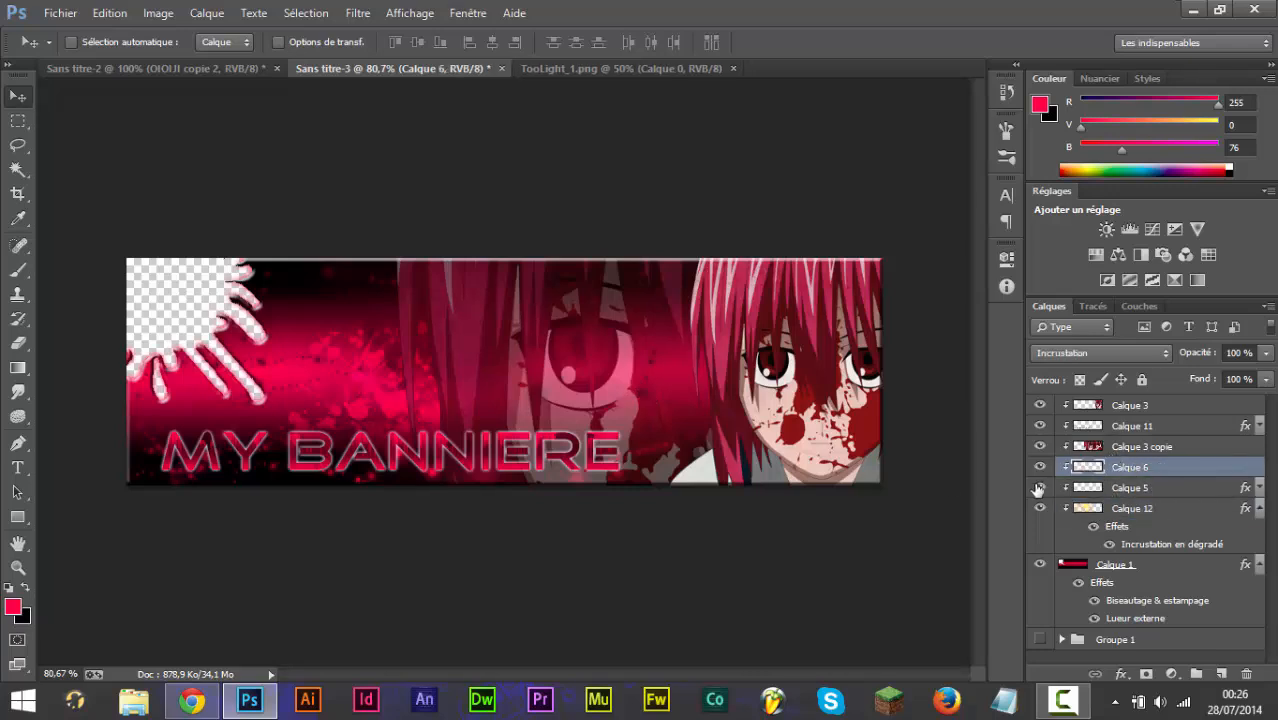
key("e")
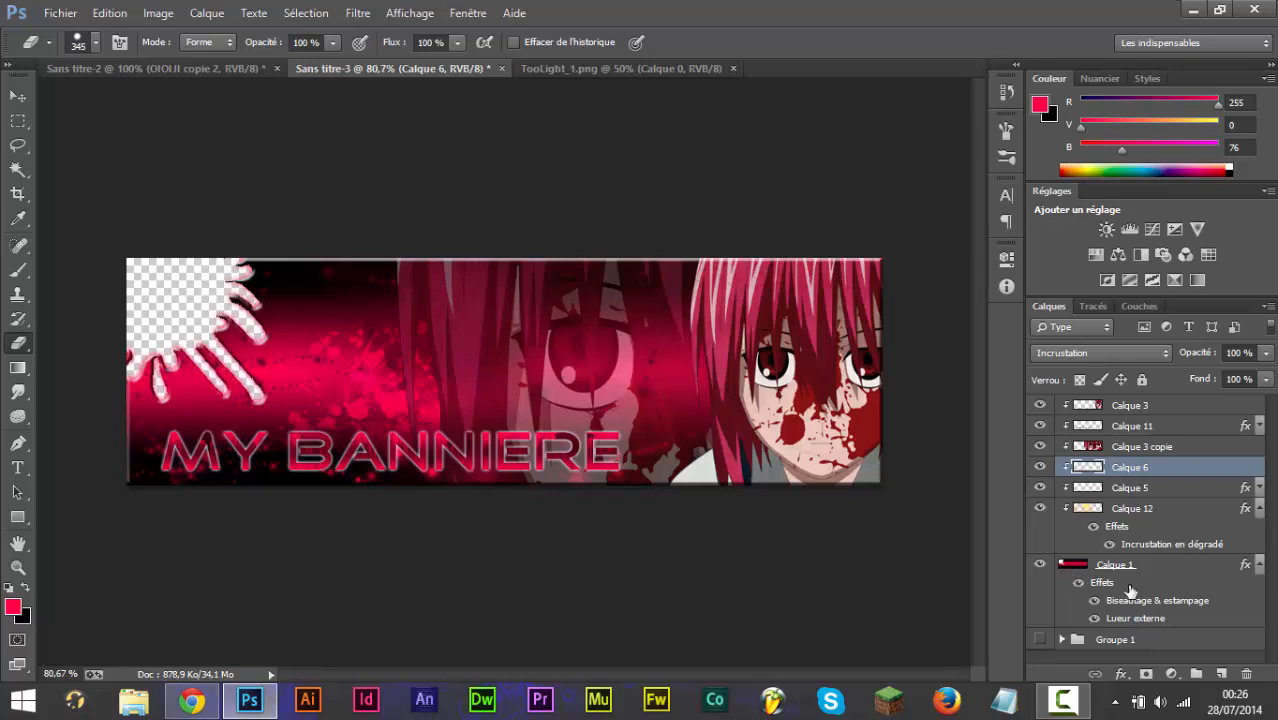
left_click(1100, 508)
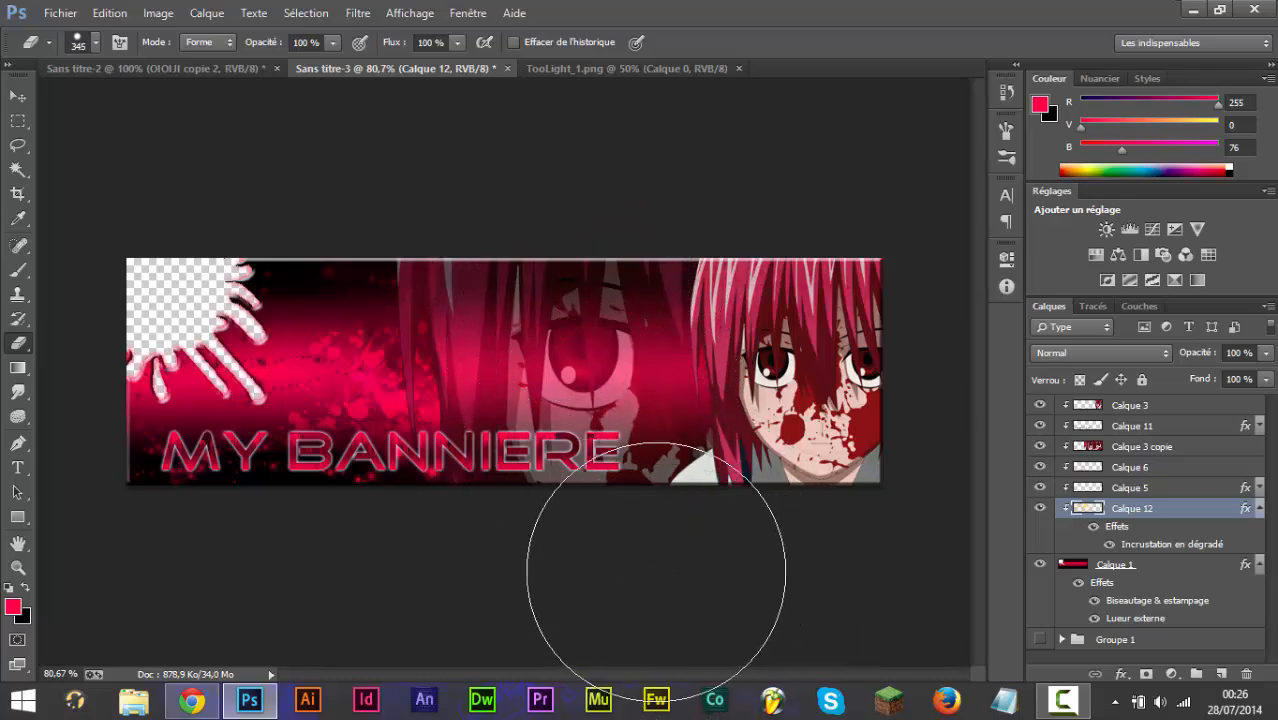
key("v")
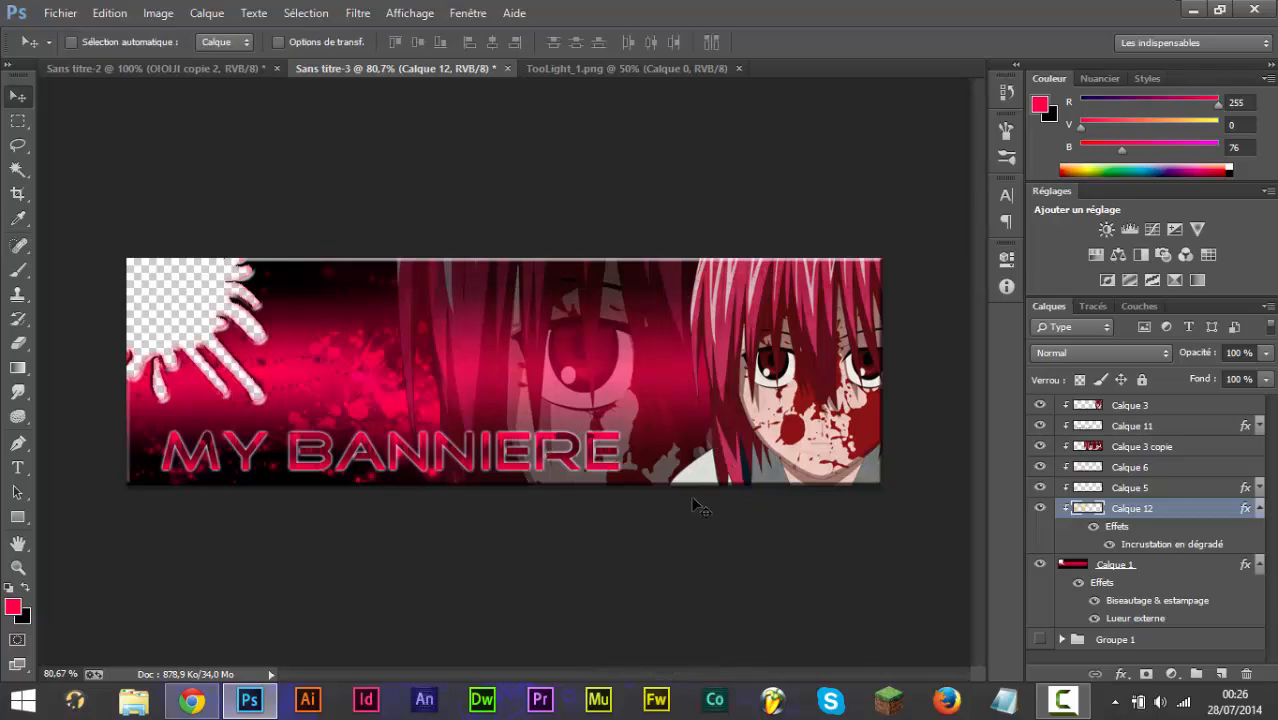
Examine the finished banner in full-screen view, then return to the standard workspace.
scroll(488, 401, "down", 5)
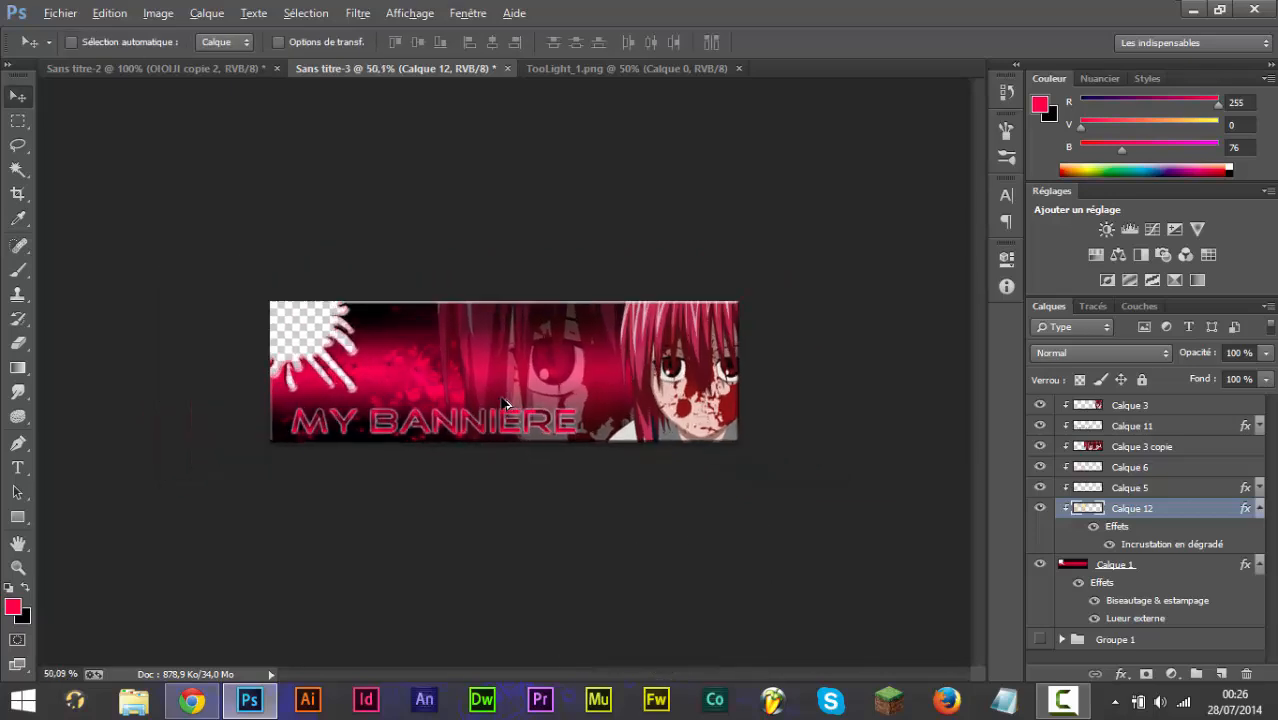
scroll(504, 403, "up", 4)
key("f")
key("ctrl+q")
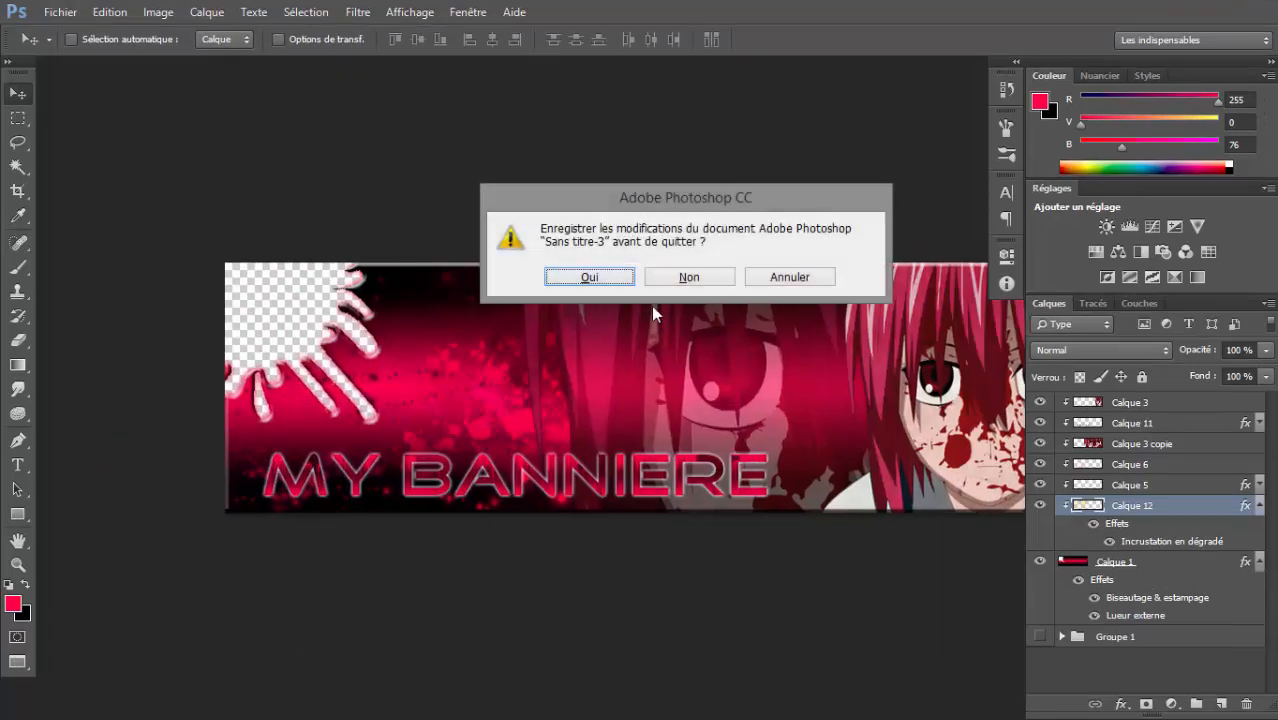
left_click(771, 277)
key("f")
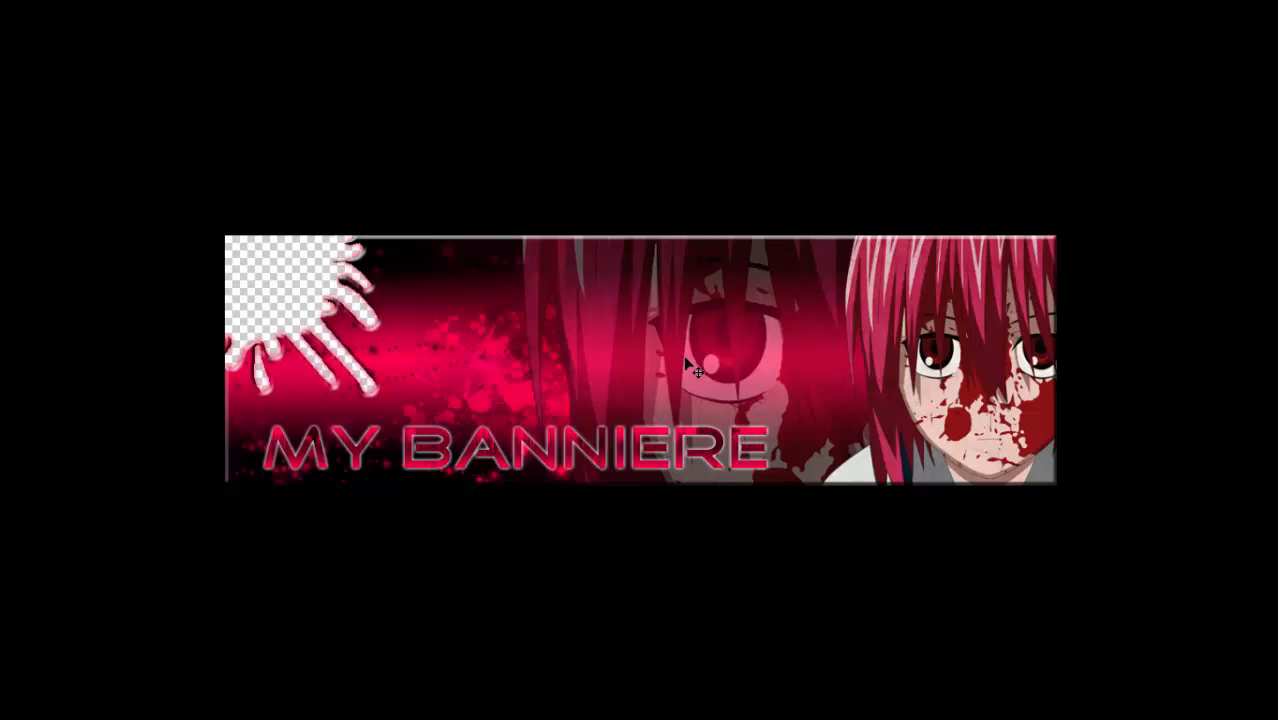
key("f")
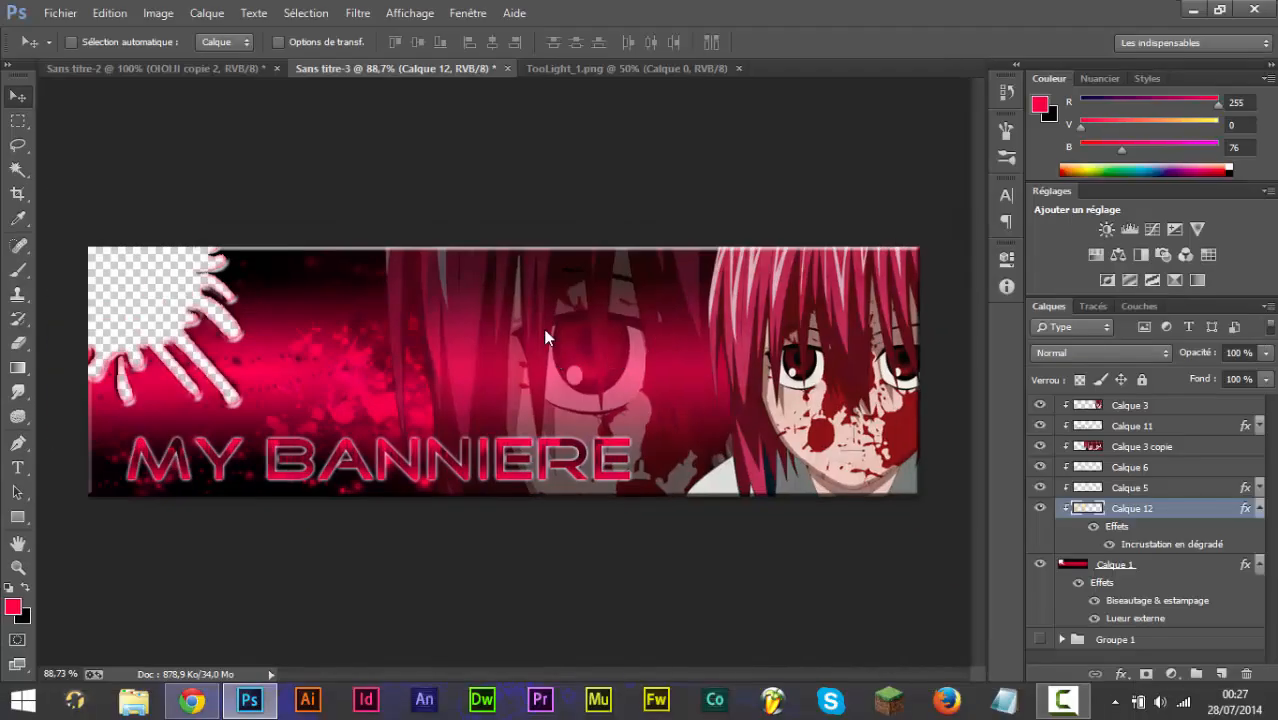
Save the banner as the Photoshop file "Banniere tuto sang" in folder 2 of Tuto PS bann, keeping its layers.
key("ctrl+s")
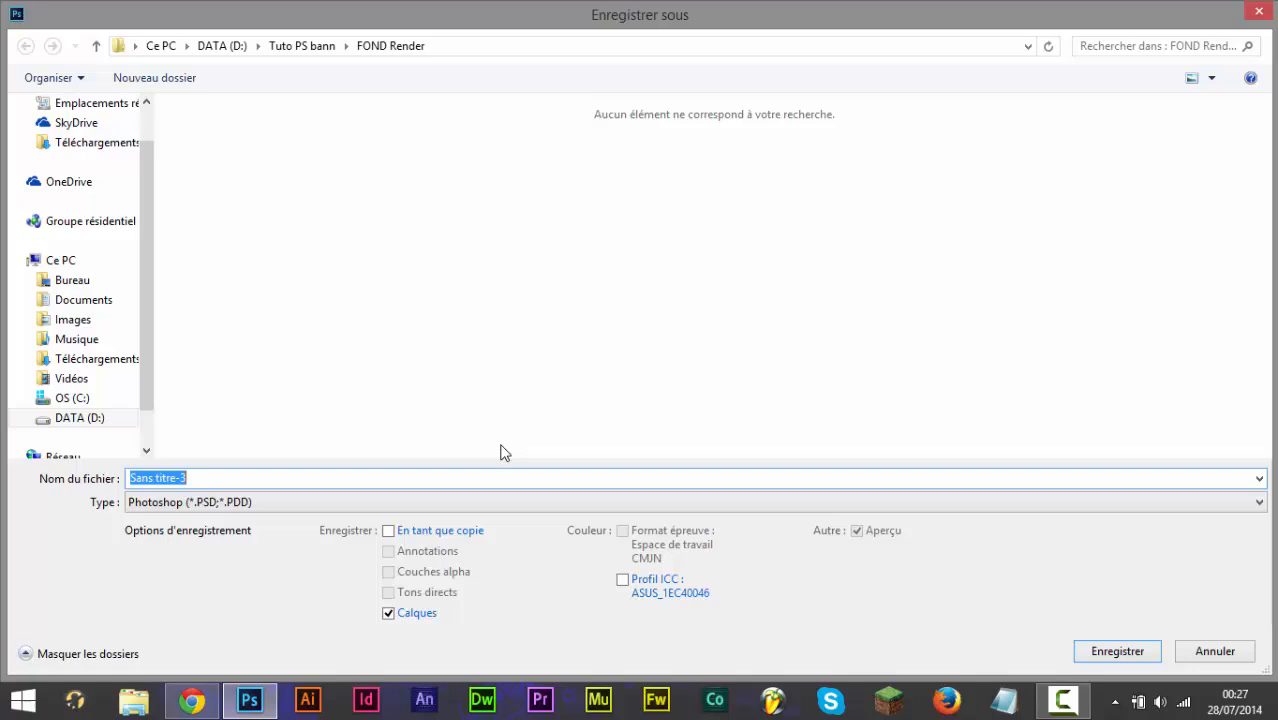
left_click(300, 45)
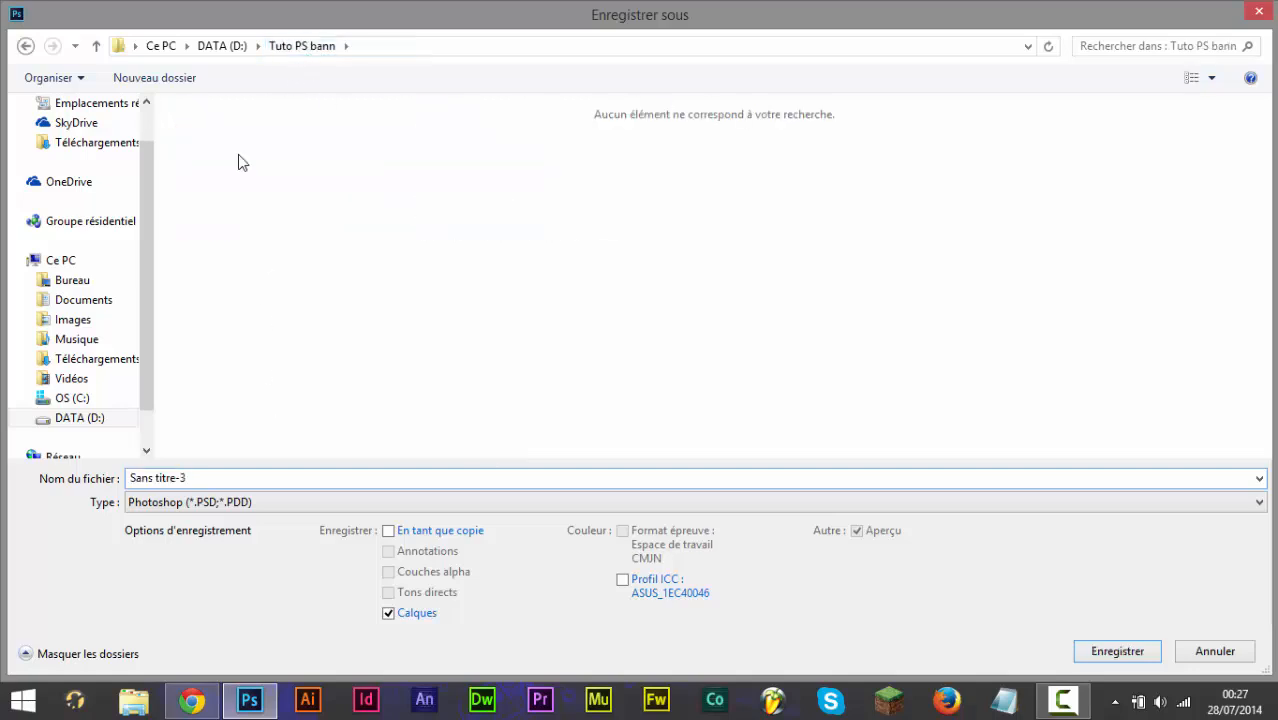
left_click(197, 484)
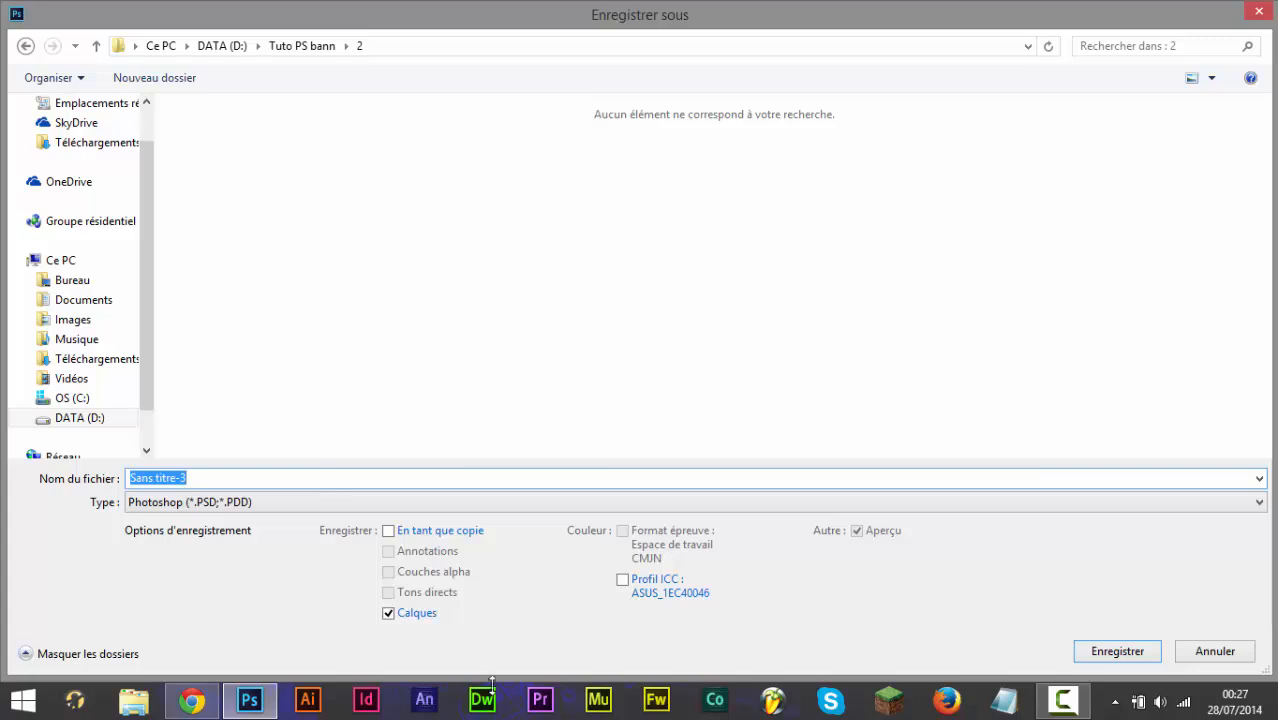
type("Banni")
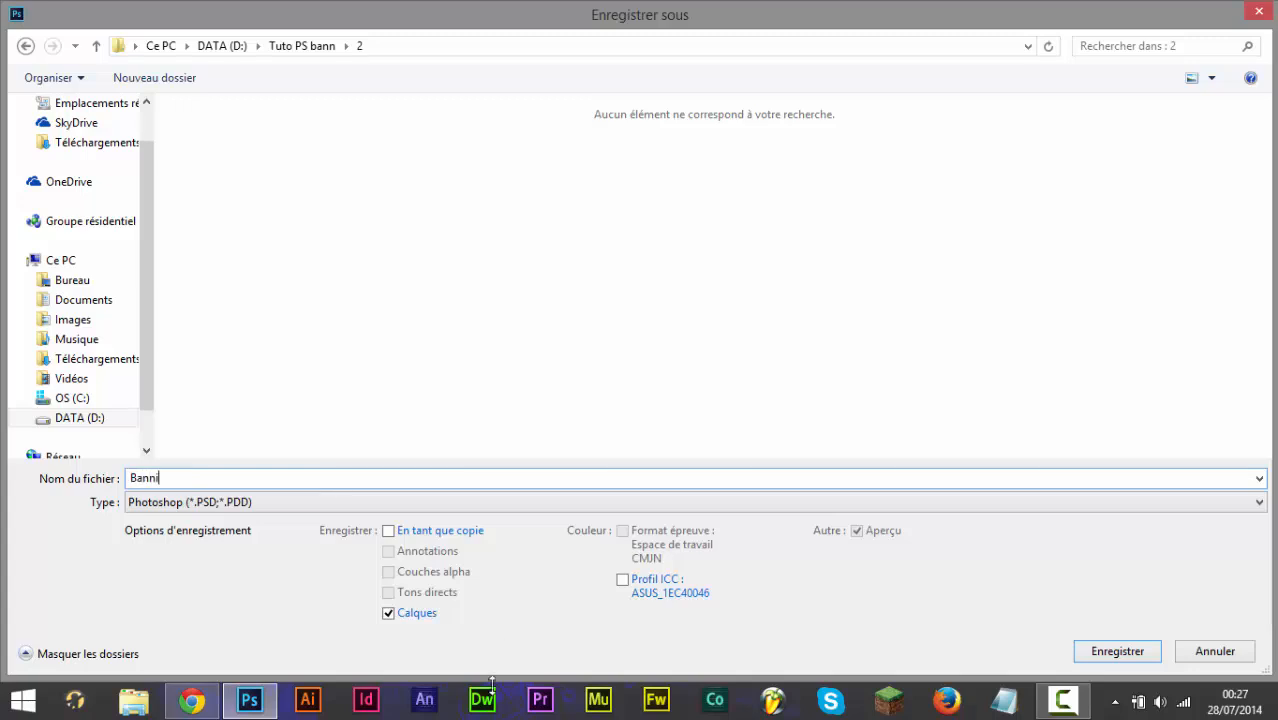
type("ere tuto ")
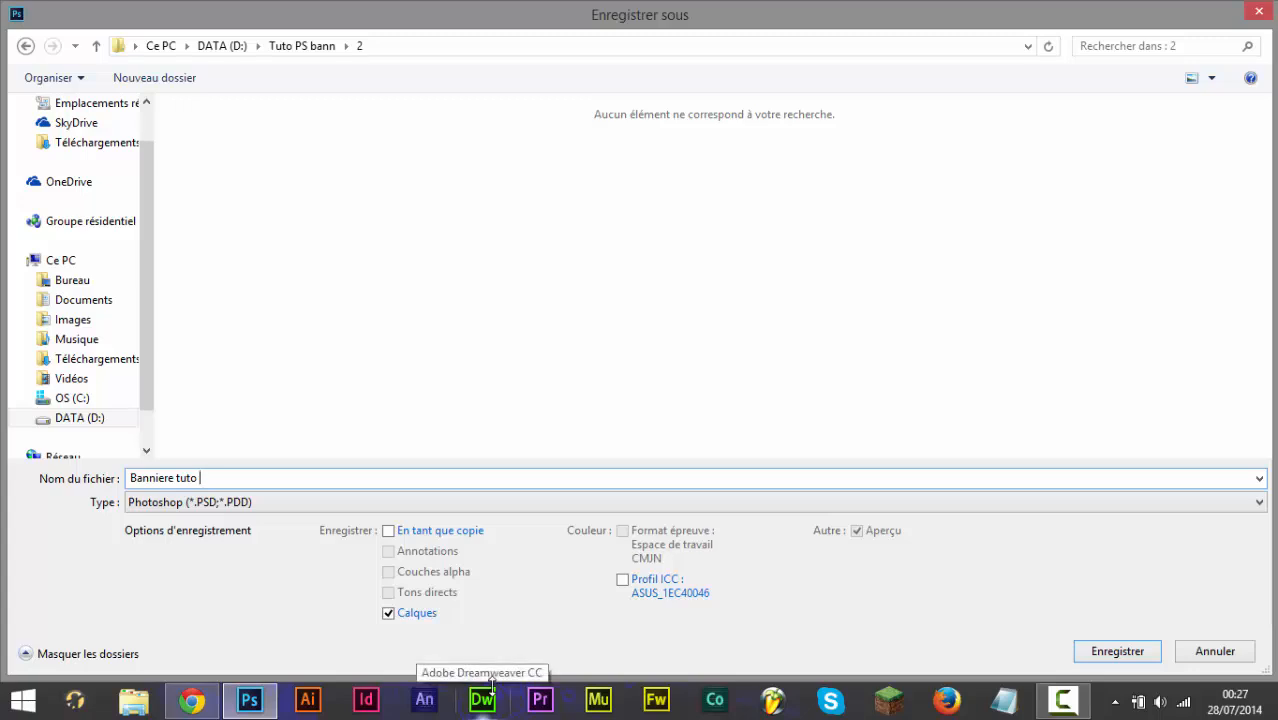
type("sang")
key("Return")
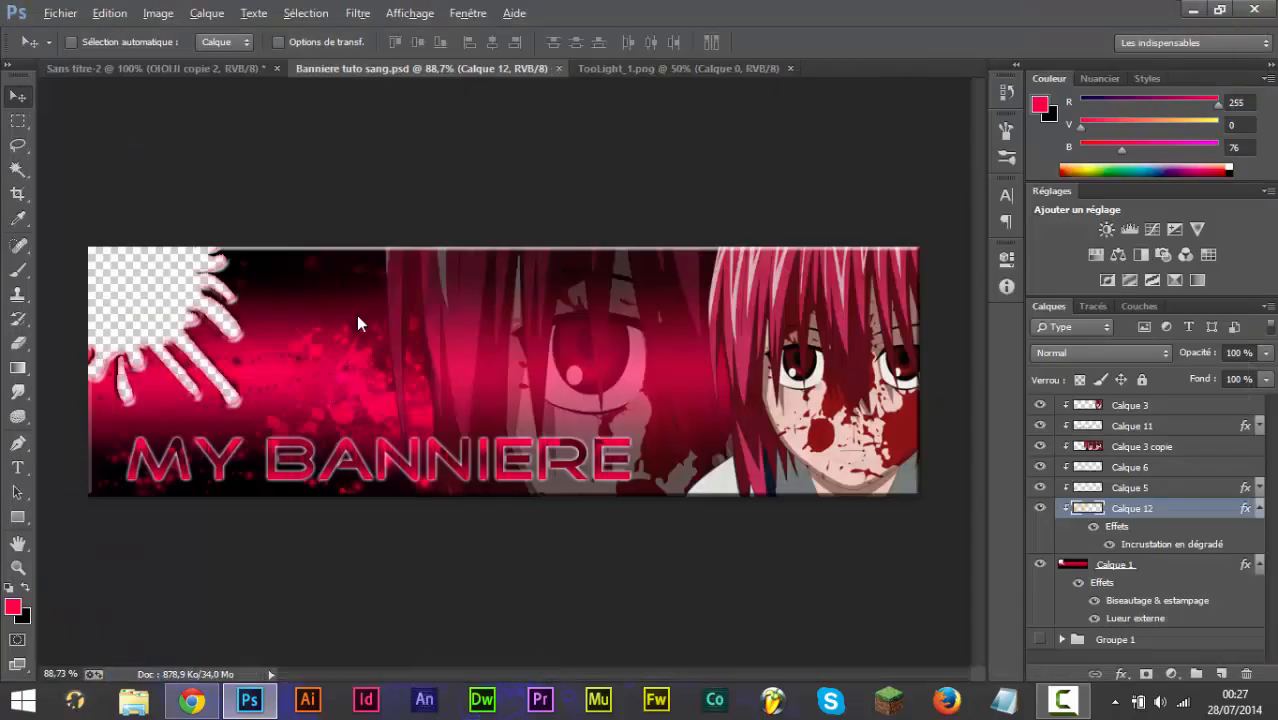
Start a web export of the banner as a transparent 1000 × 300 px PNG-24, with folder 2 of Tuto PS bann as destination.
key("ctrl+alt+shift+s")
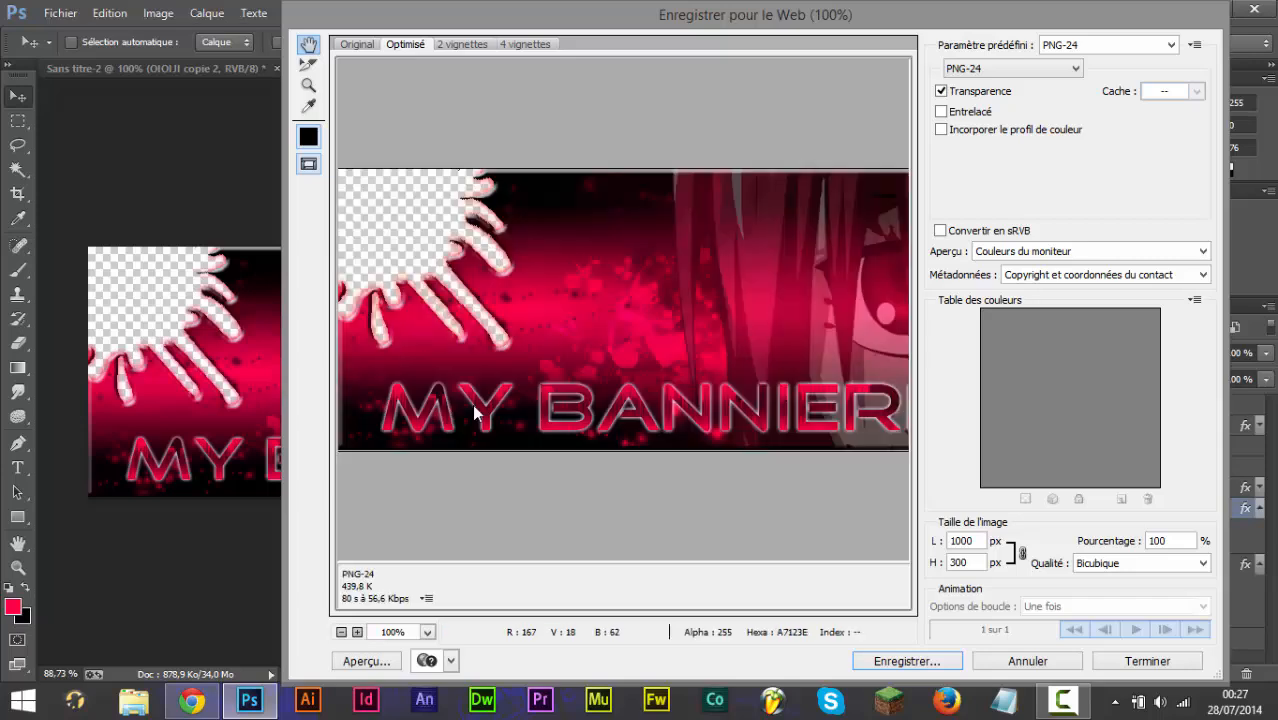
scroll(475, 412, "right", 5)
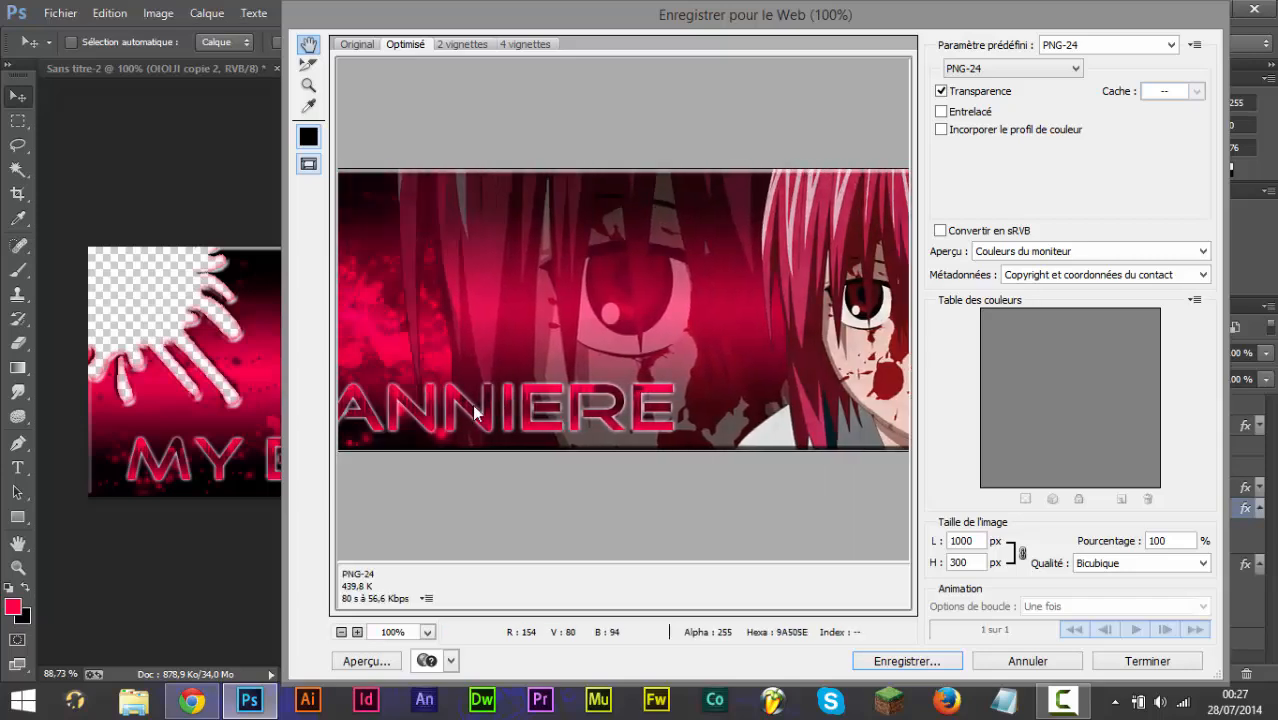
scroll(474, 412, "left", 5)
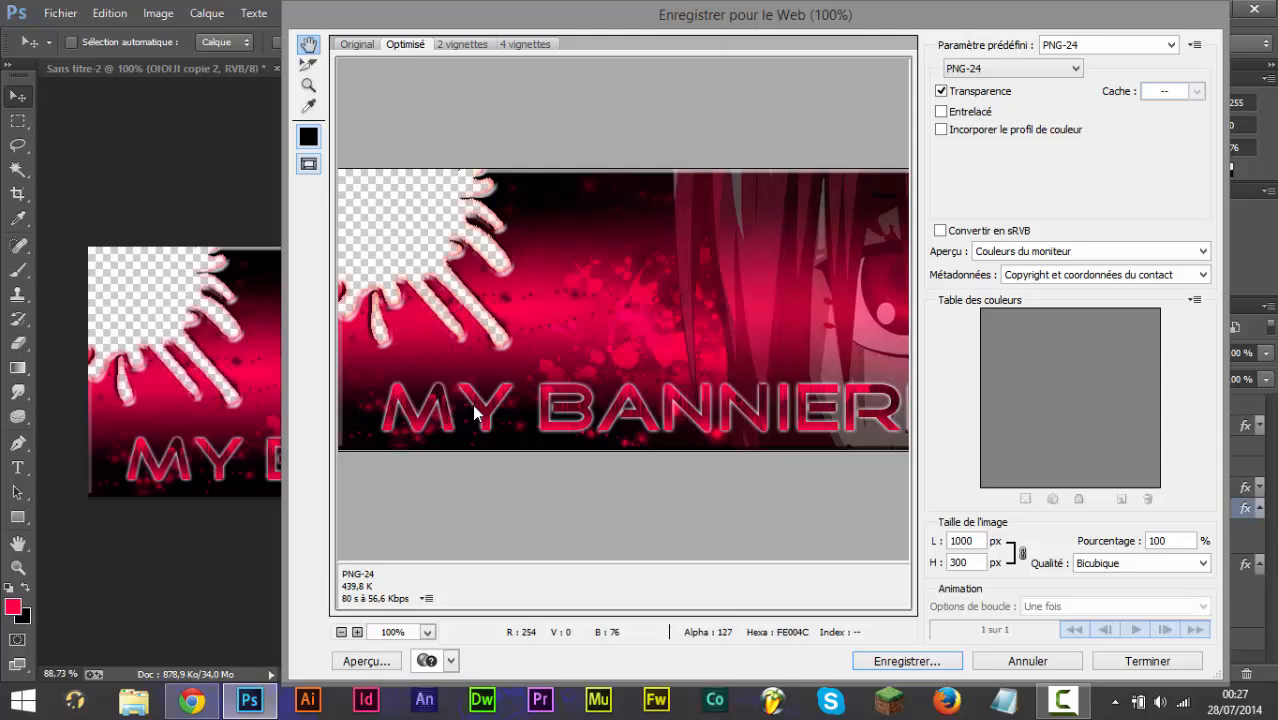
key("Return")
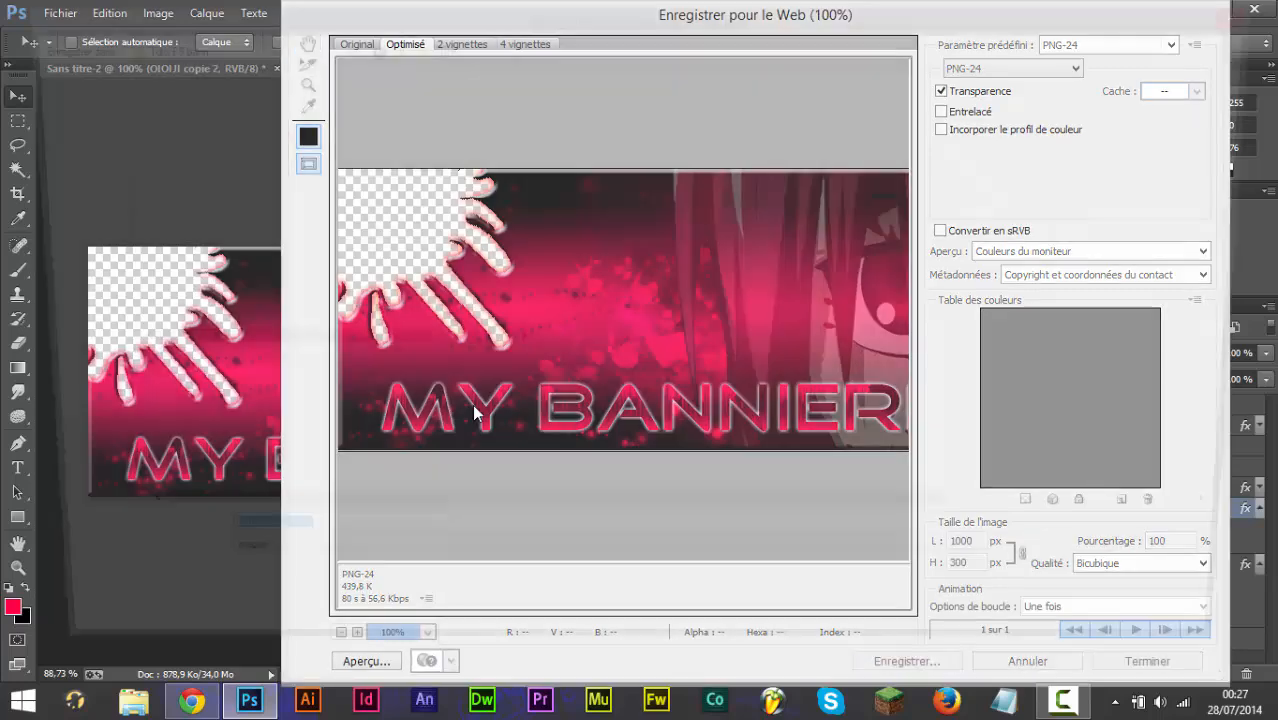
key("shift+Tab")
key("Down")
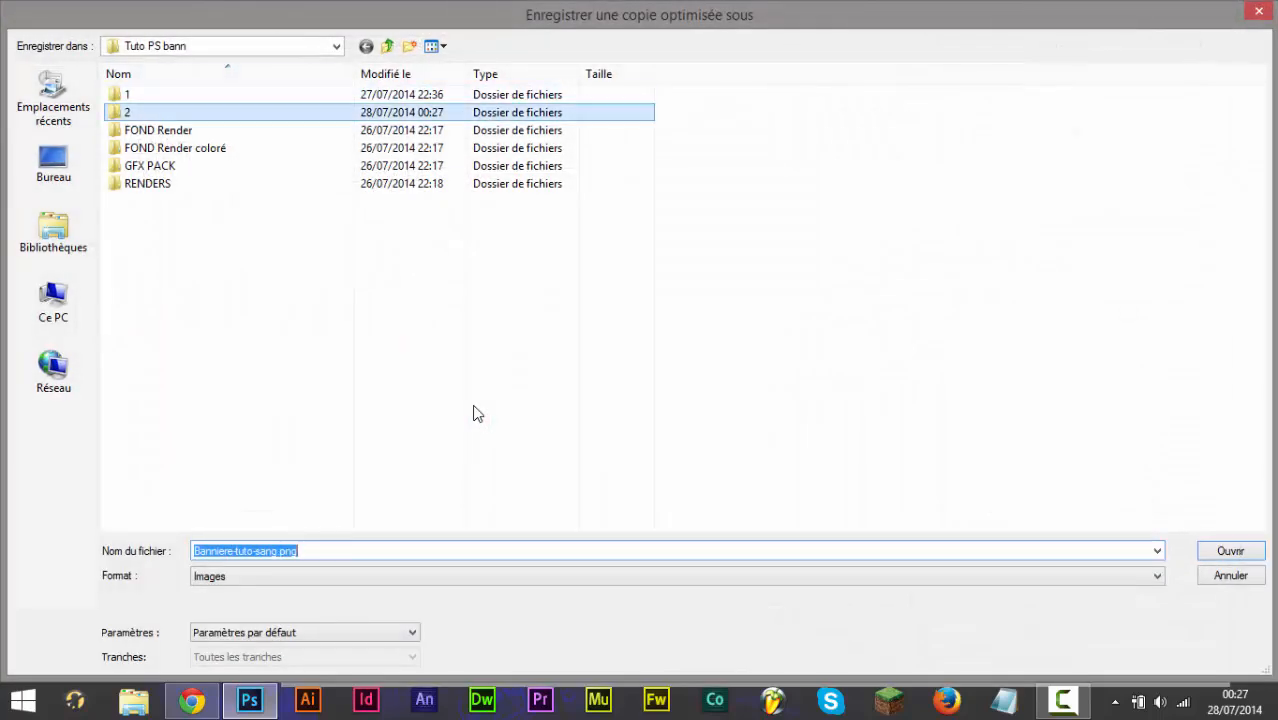
key("Return")
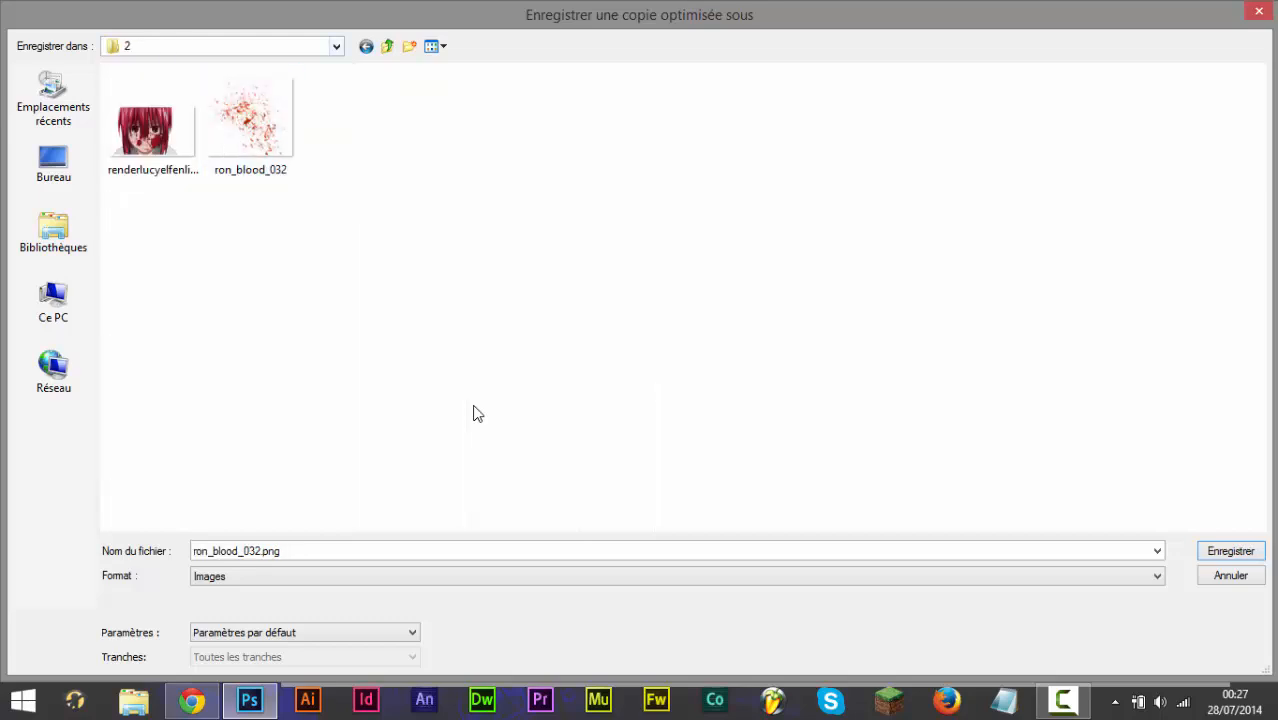
Name the optimised PNG copy "banniere tuto sang" and save it.
key("Tab")
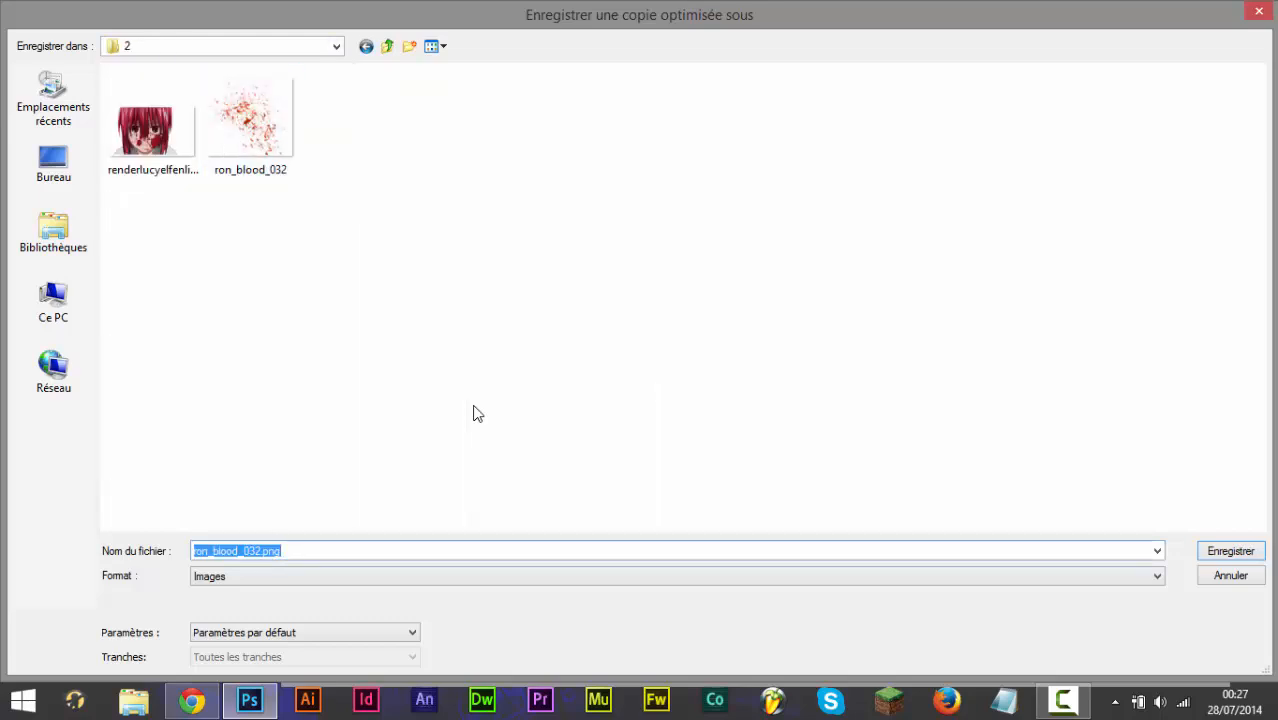
type("bannierz")
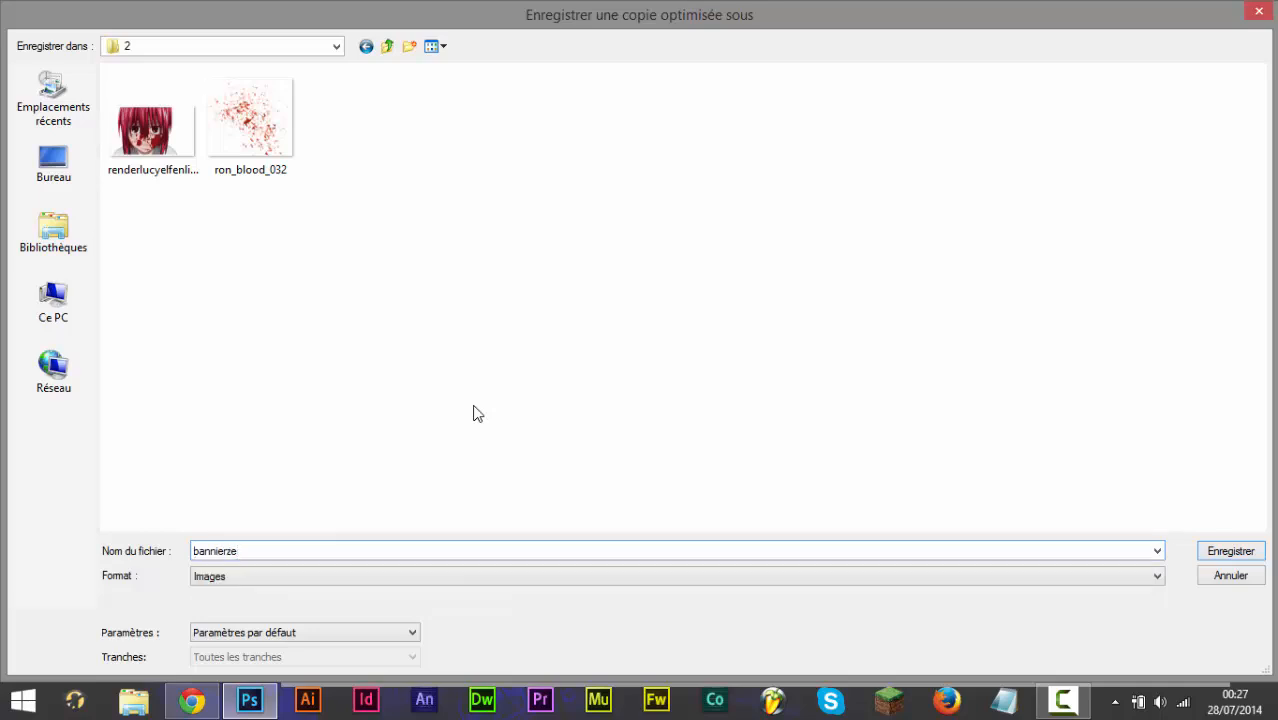
type("e")
key("BackSpace")
key("BackSpace")
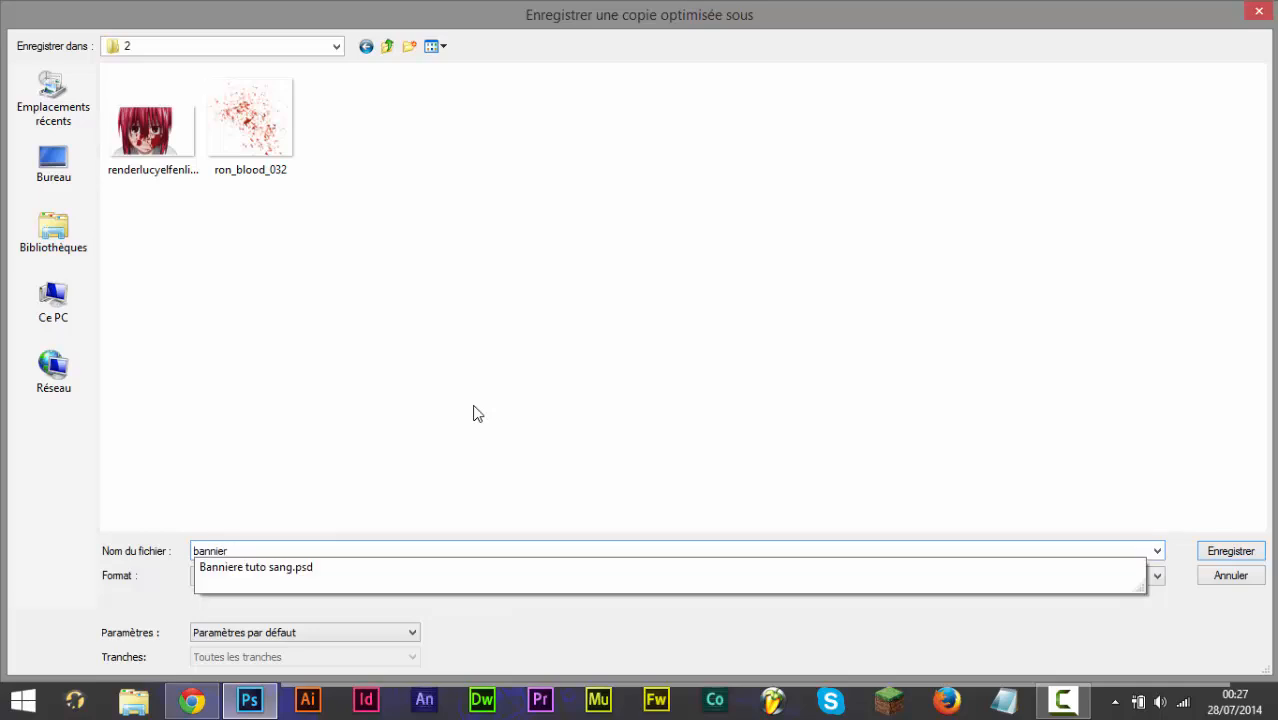
type("e tuto sang")
key("Return")
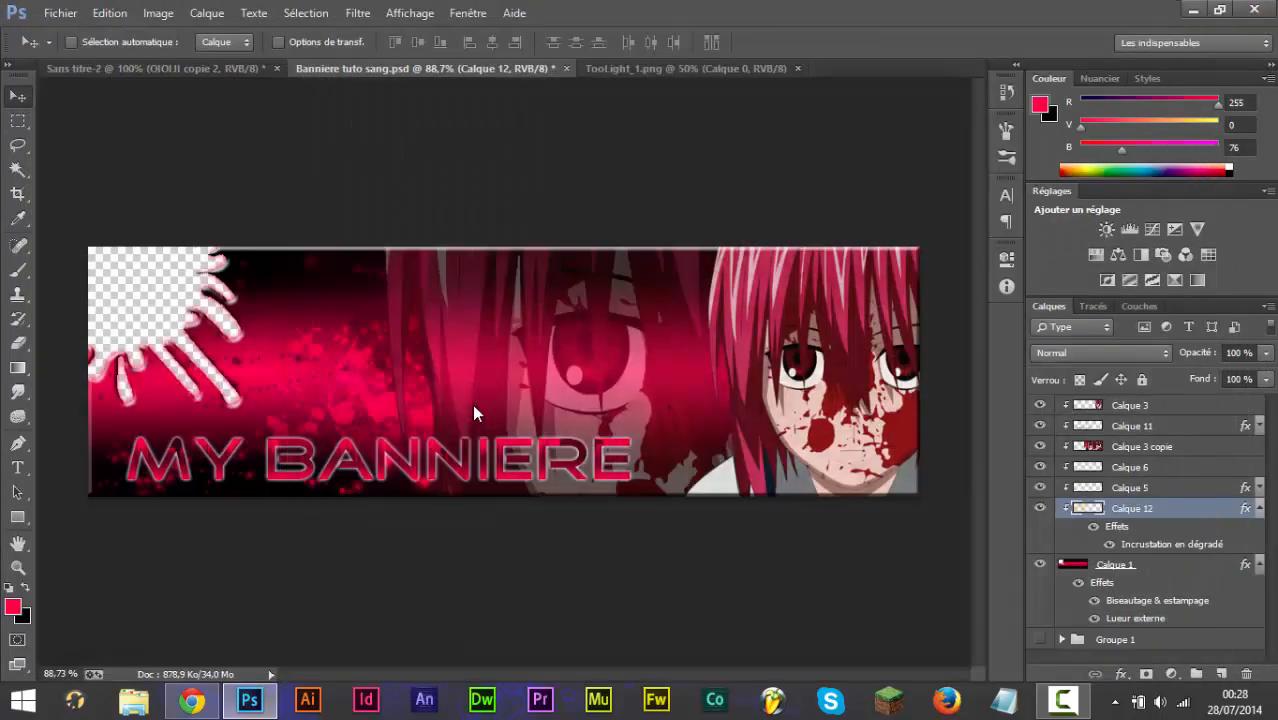
Show the saved banner in full-screen view against a black background.
key("f")
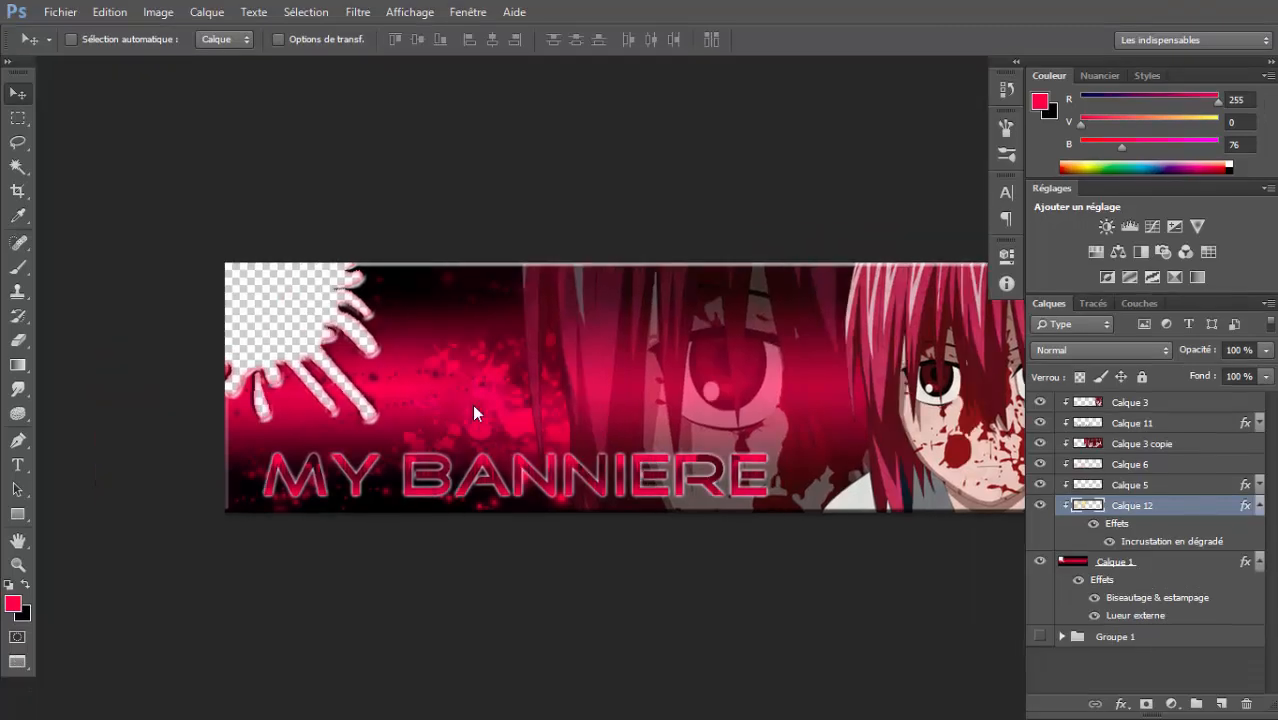
key("f")
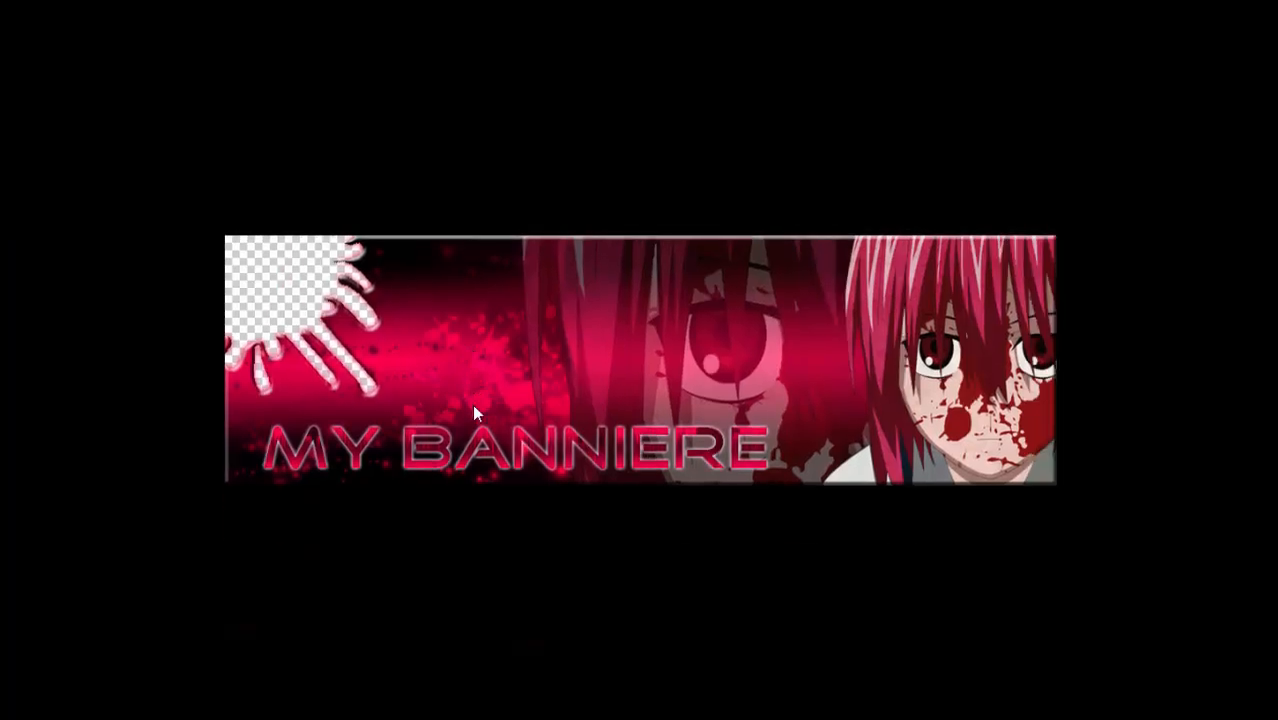